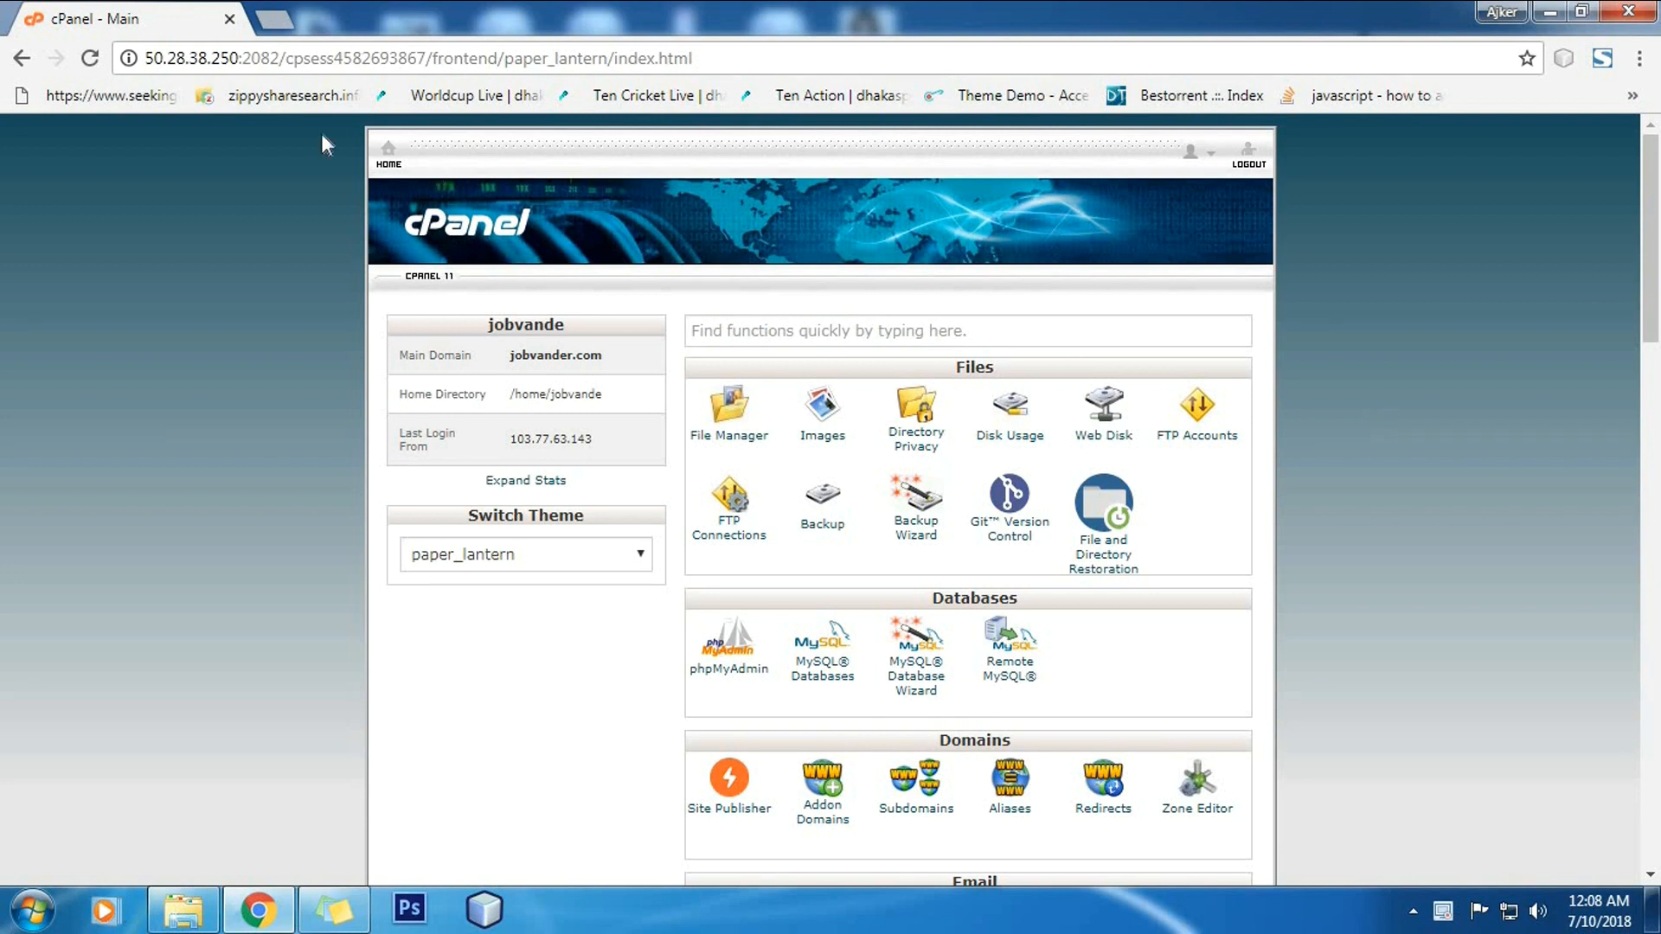
Step: Scroll the current page and focus its function search box
{"action": "scroll", "coordinate": [1222, 277], "scroll_direction": "down", "scroll_amount": 15}
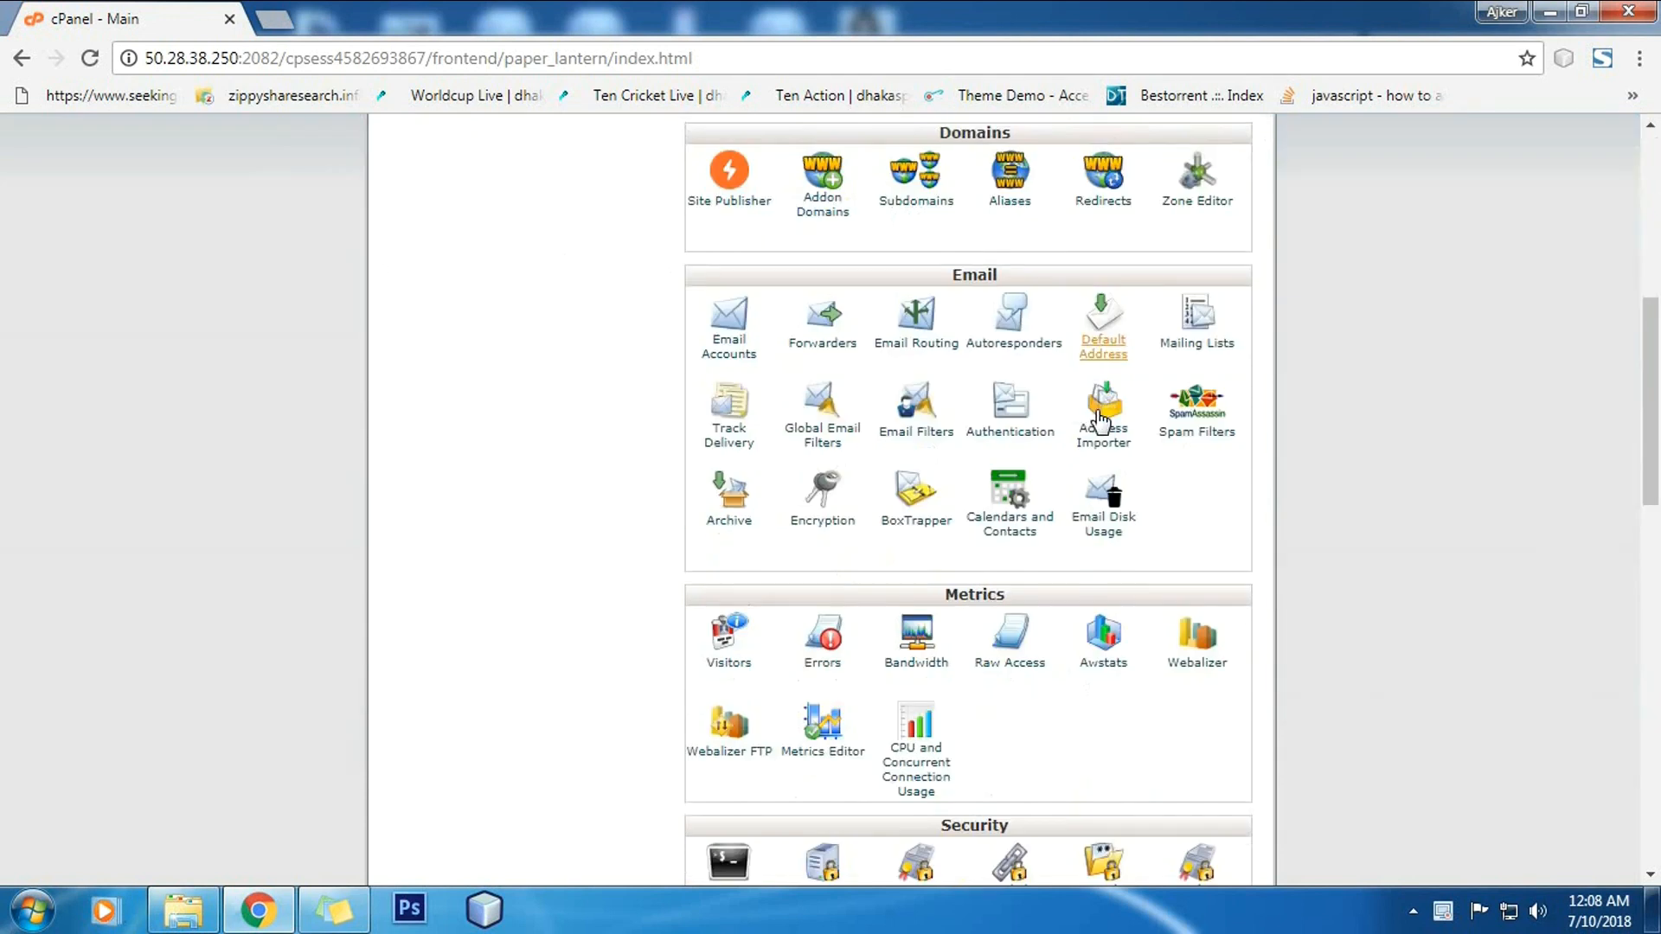
{"action": "scroll", "coordinate": [1313, 472], "scroll_direction": "up", "scroll_amount": 15}
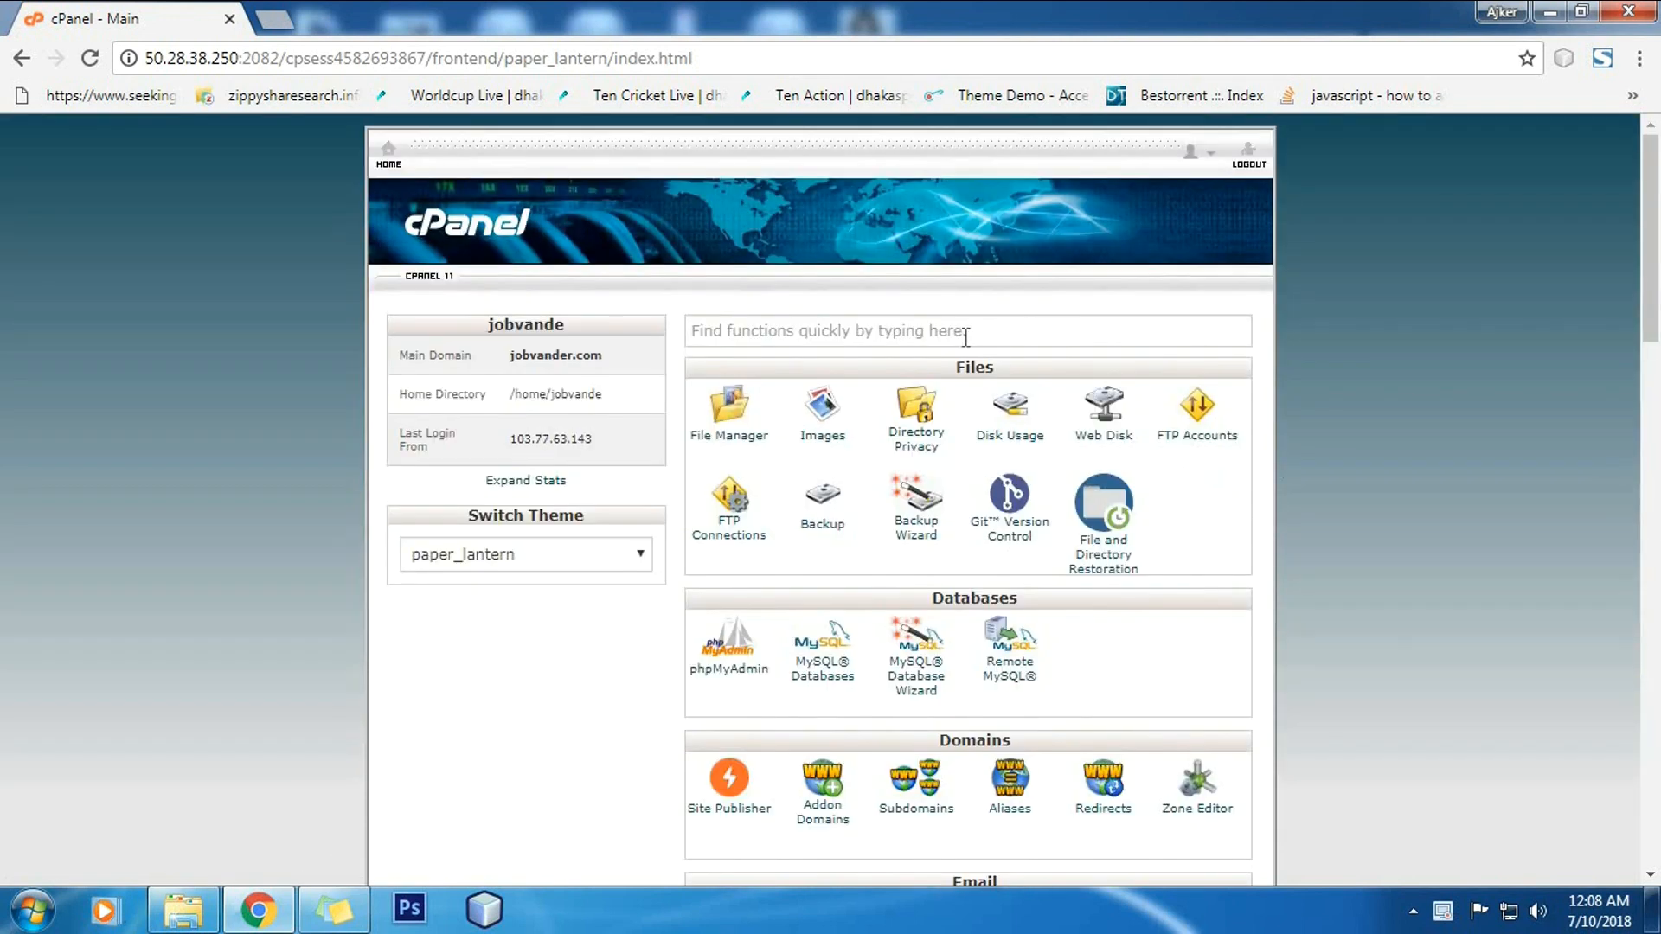
{"action": "left_click", "coordinate": [923, 331]}
{"action": "left_click", "coordinate": [1332, 348]}
Step: Load wordpress.org in a new tab and go to the WordPress 4.9.7 download page
{"action": "key", "text": "ctrl+t"}
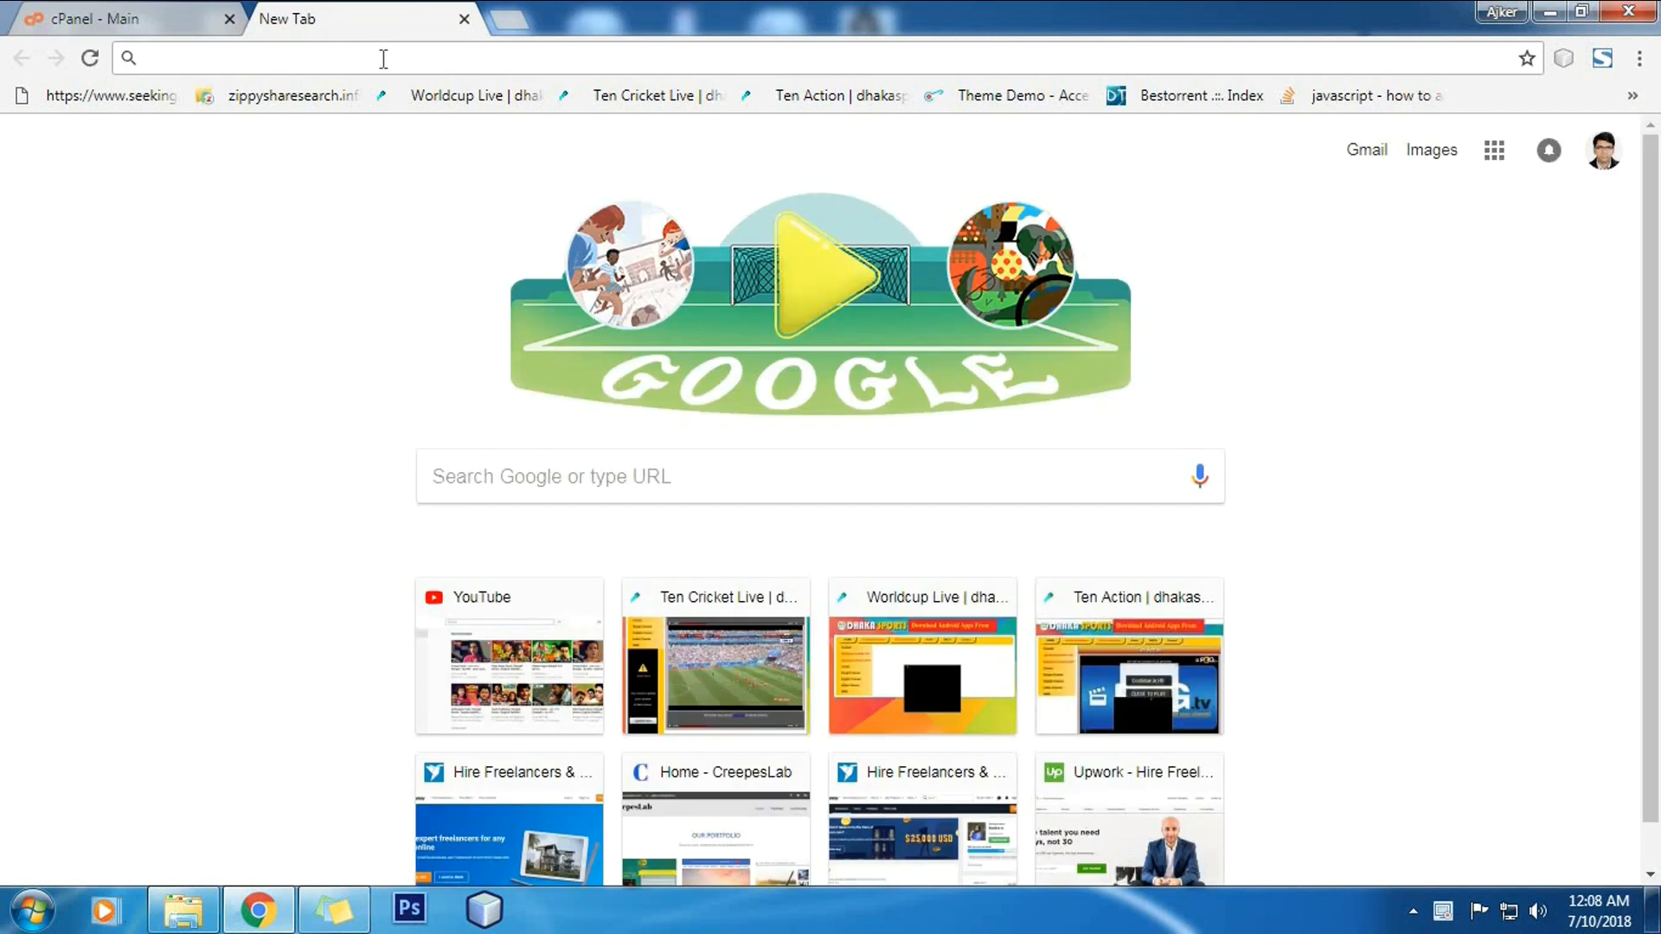
{"action": "type", "text": "wo"}
{"action": "key", "text": "Return"}
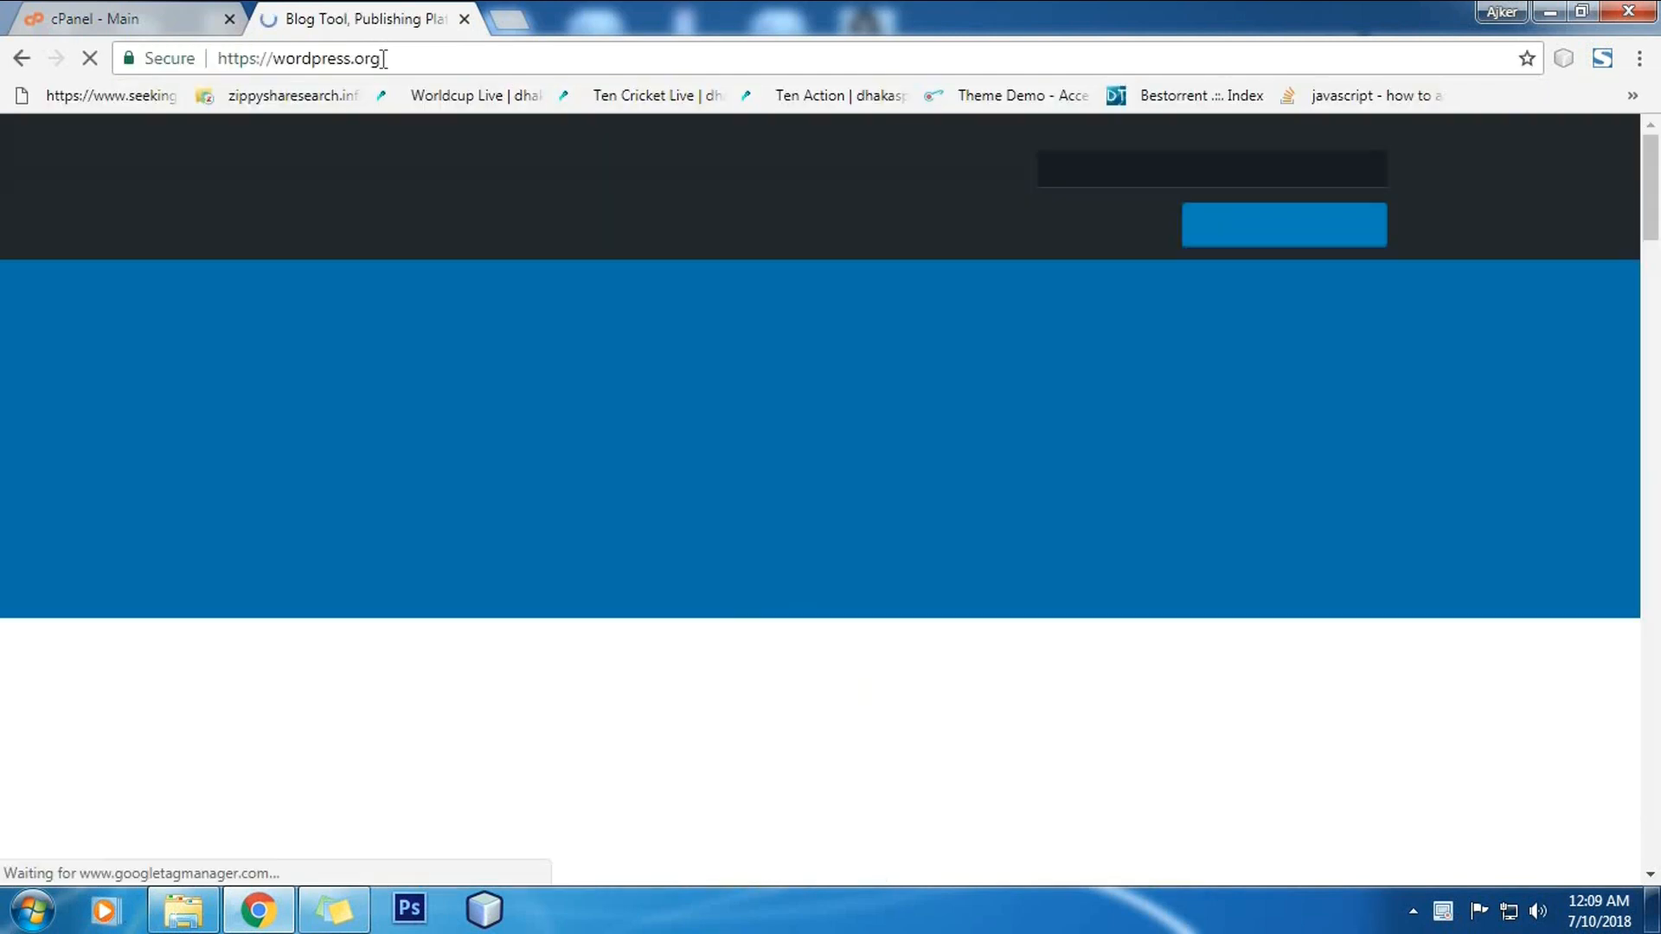
{"action": "left_click", "coordinate": [1207, 226]}
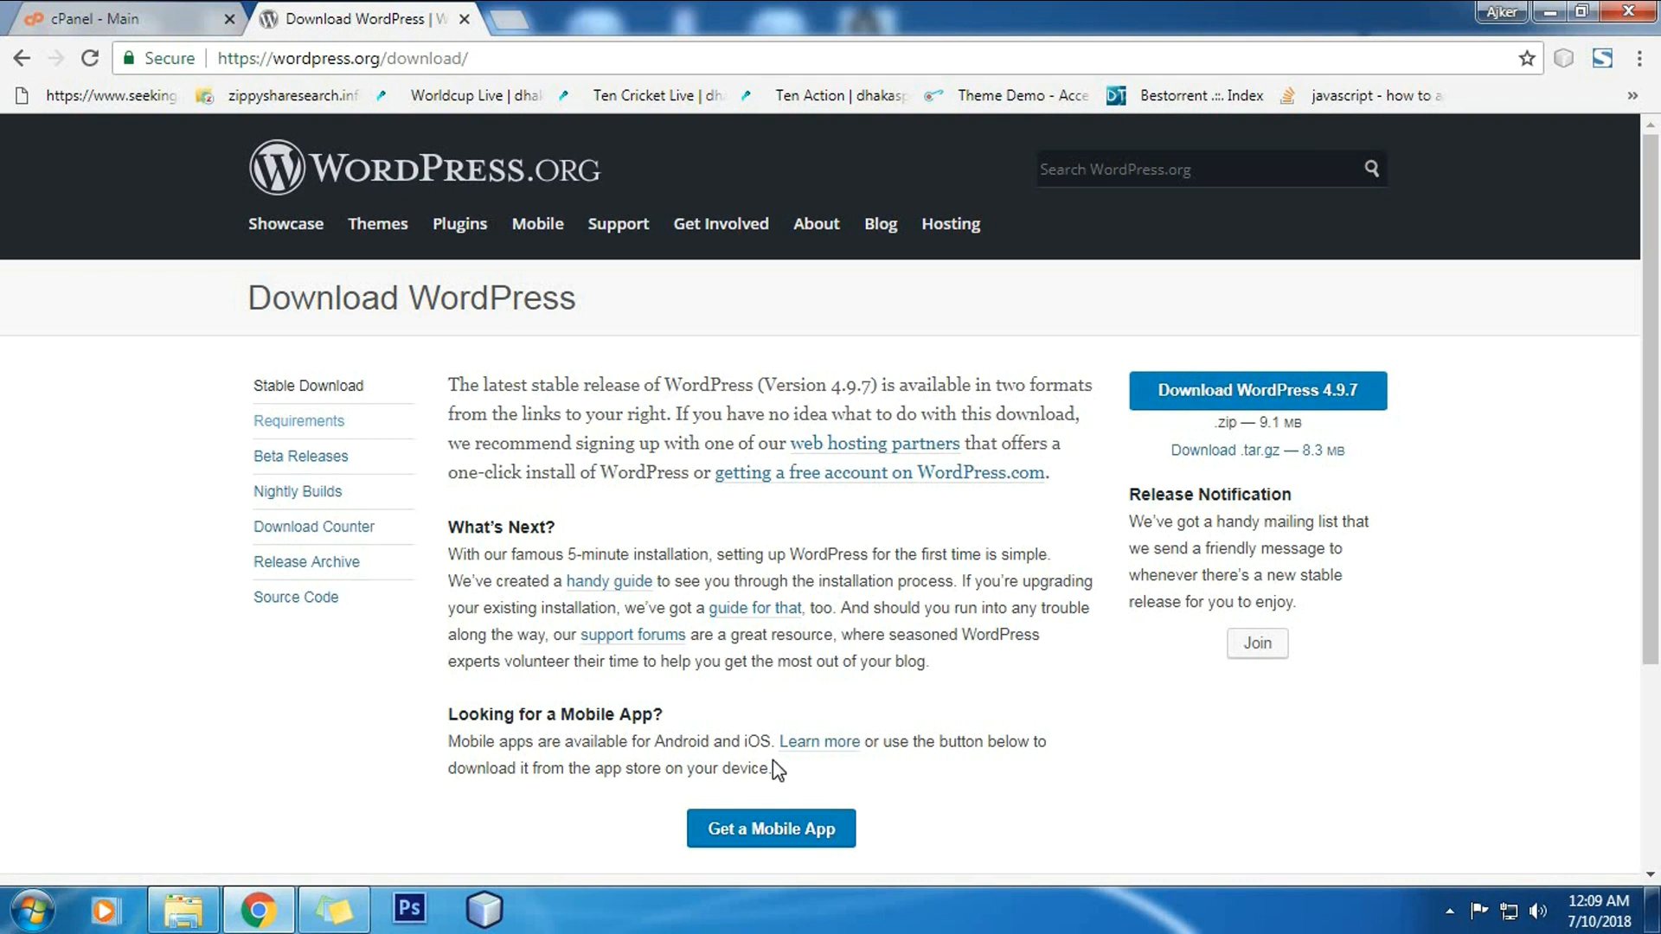
Step: Browse to Downloads > wordpress-4.9.7 and inspect the extracted wordpress folder's files
{"action": "left_click", "coordinate": [197, 908]}
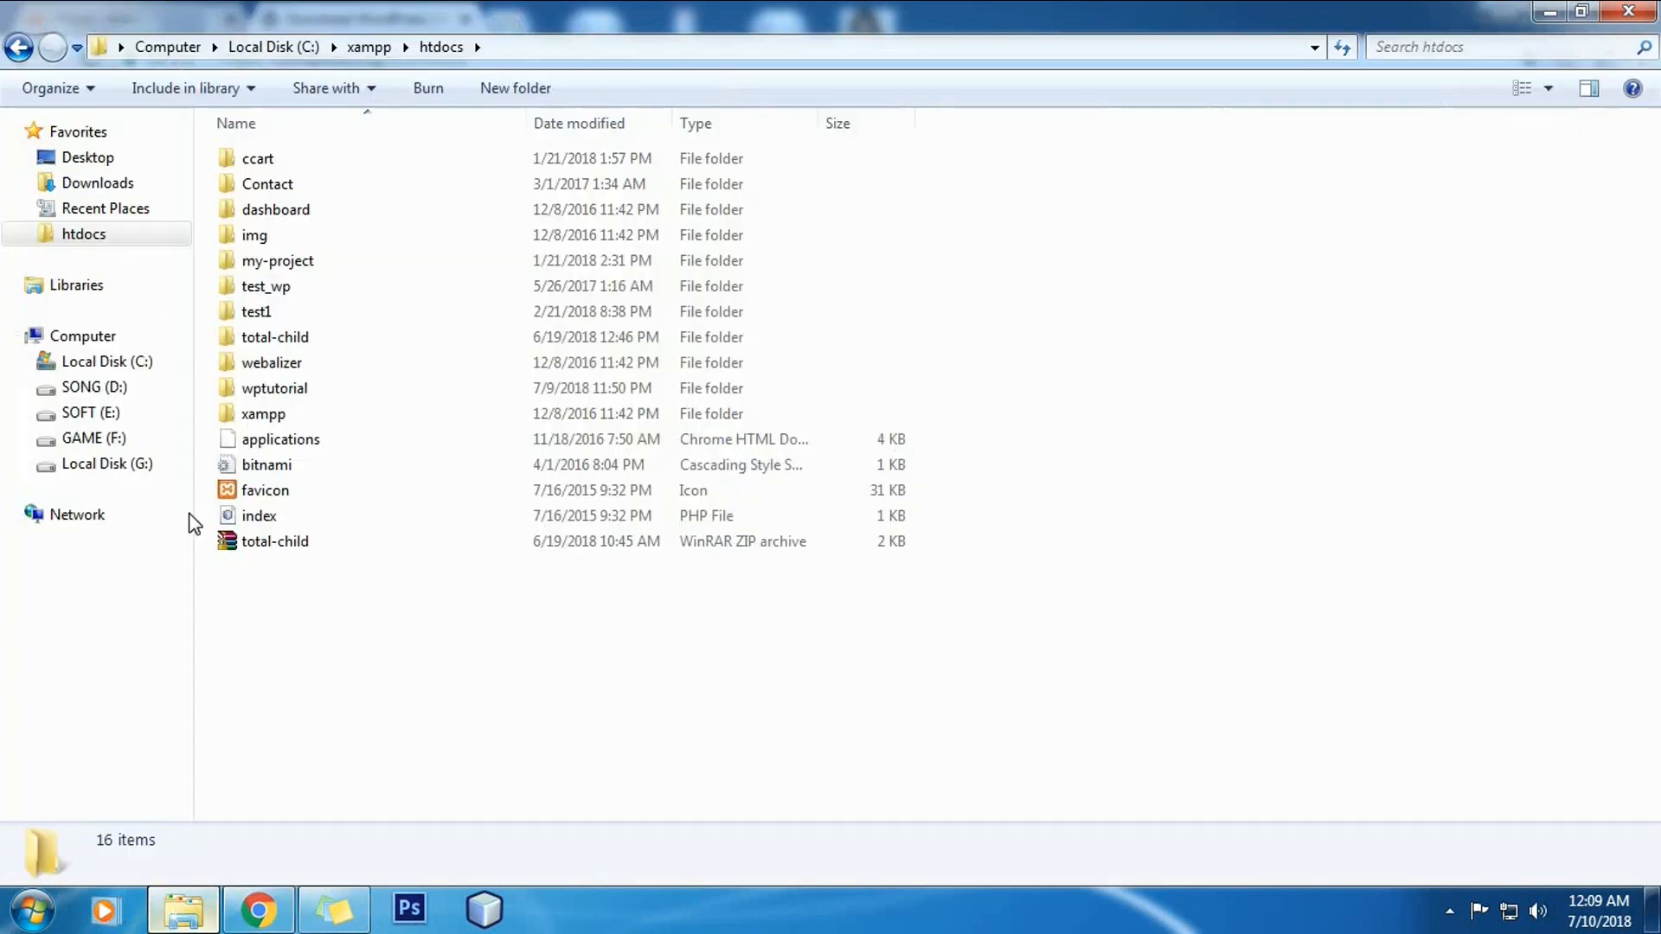
{"action": "left_click", "coordinate": [97, 182]}
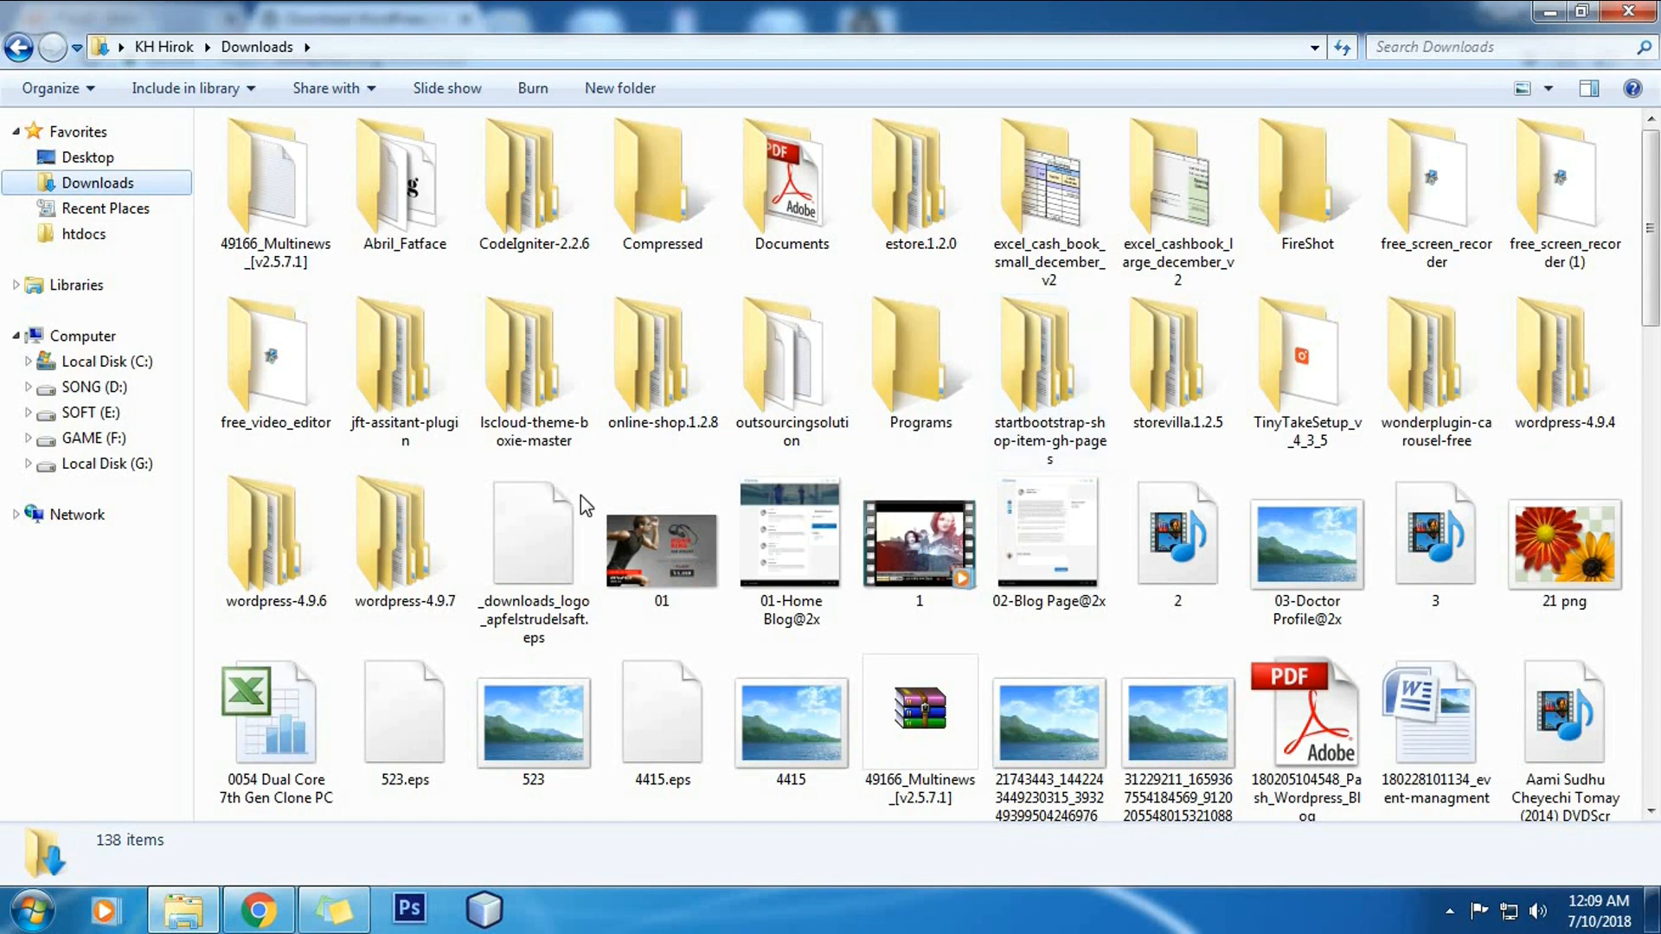
{"action": "double_click", "coordinate": [412, 552]}
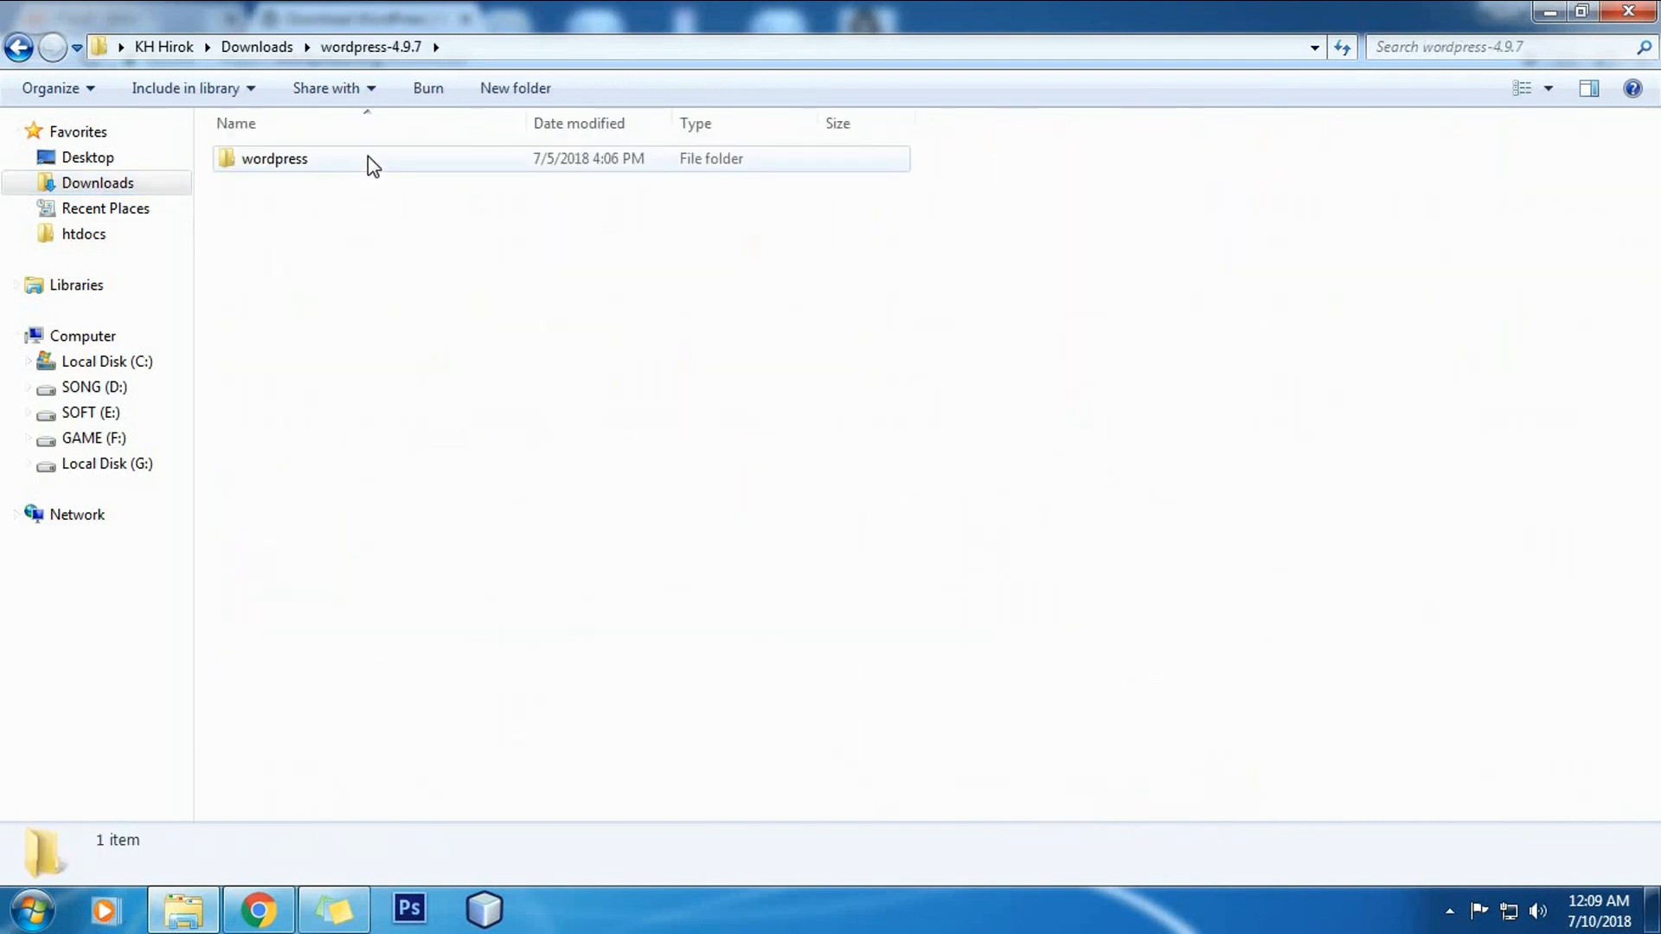
{"action": "double_click", "coordinate": [363, 164]}
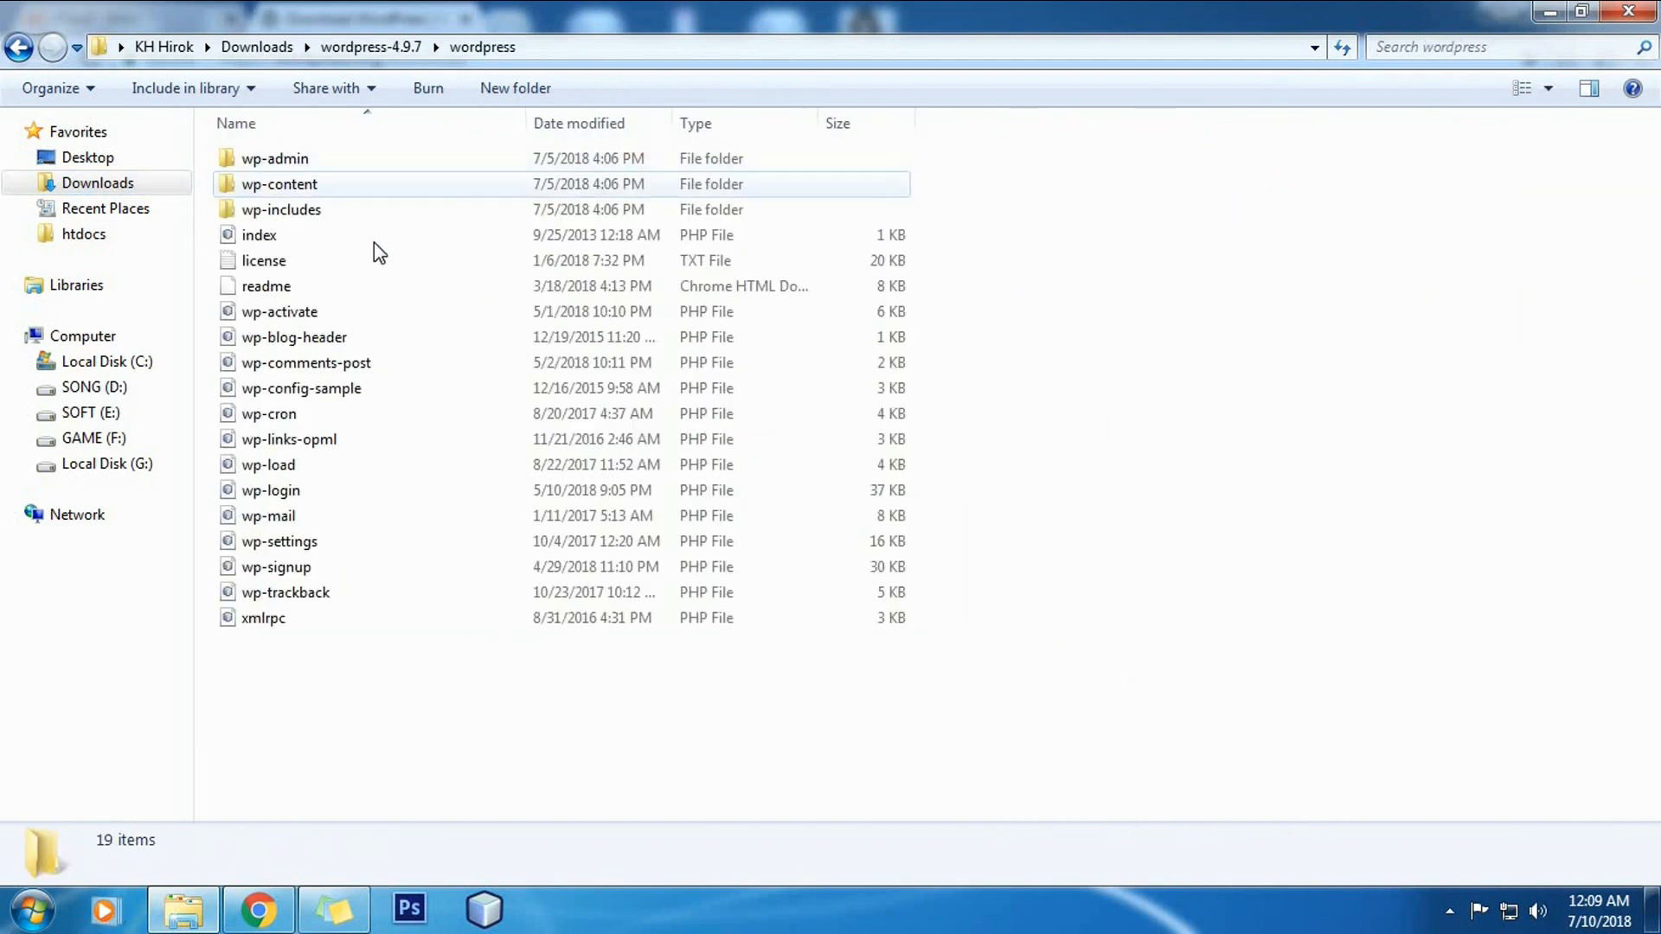
{"action": "left_click", "coordinate": [19, 46]}
{"action": "double_click", "coordinate": [337, 159]}
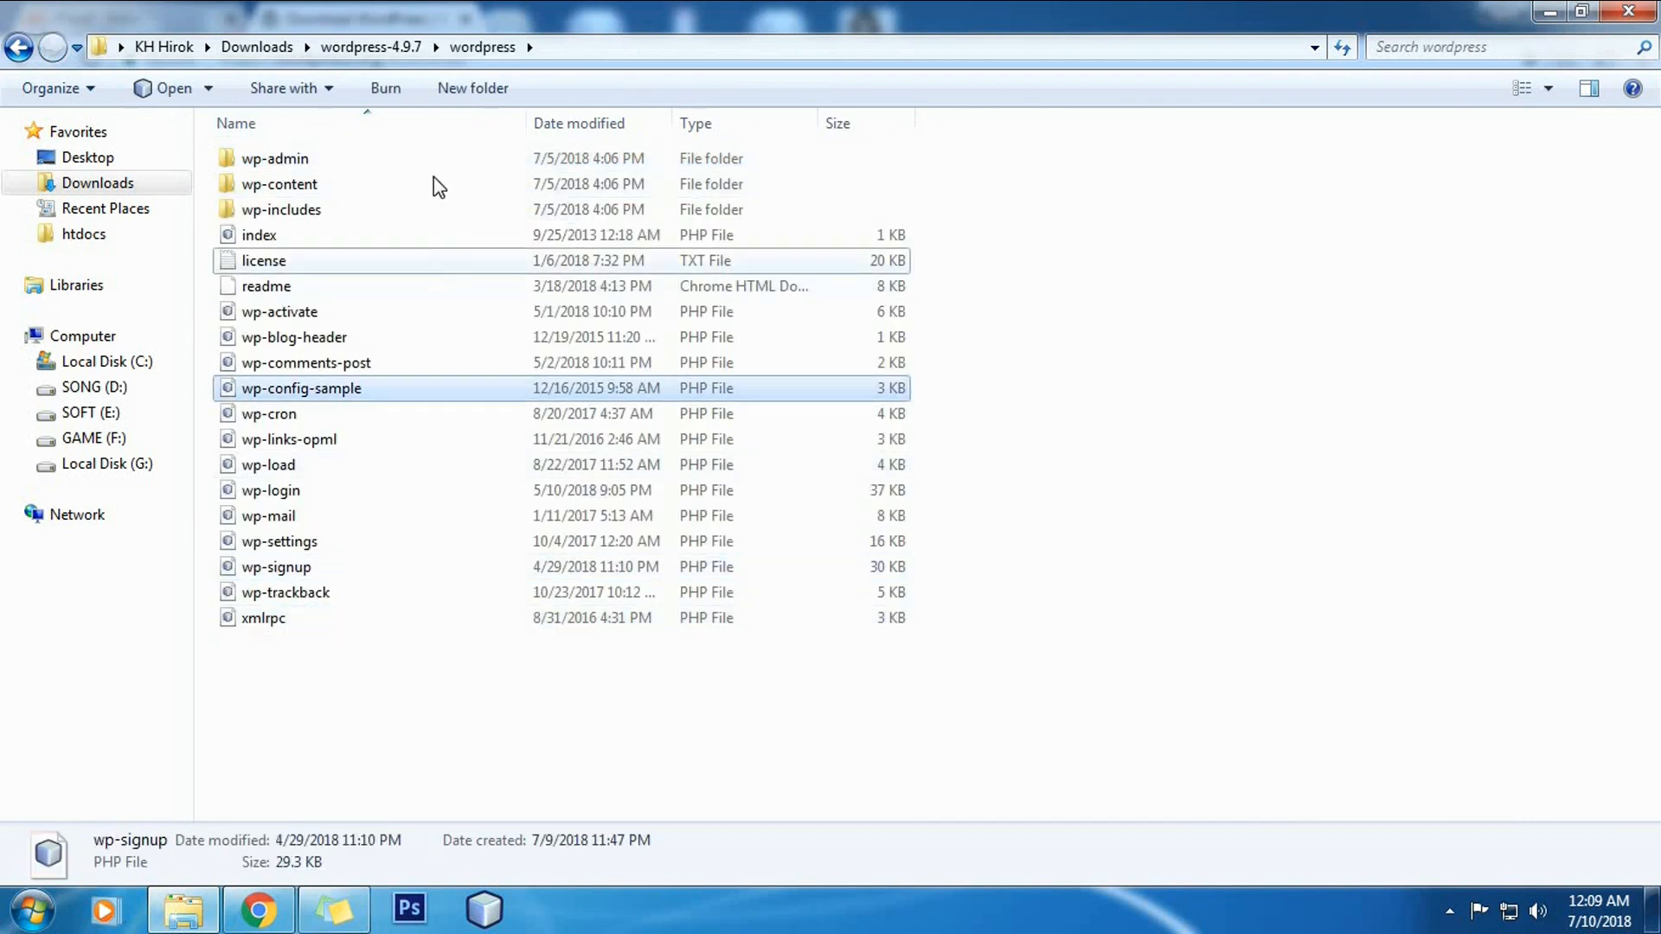
{"action": "left_click", "coordinate": [463, 125]}
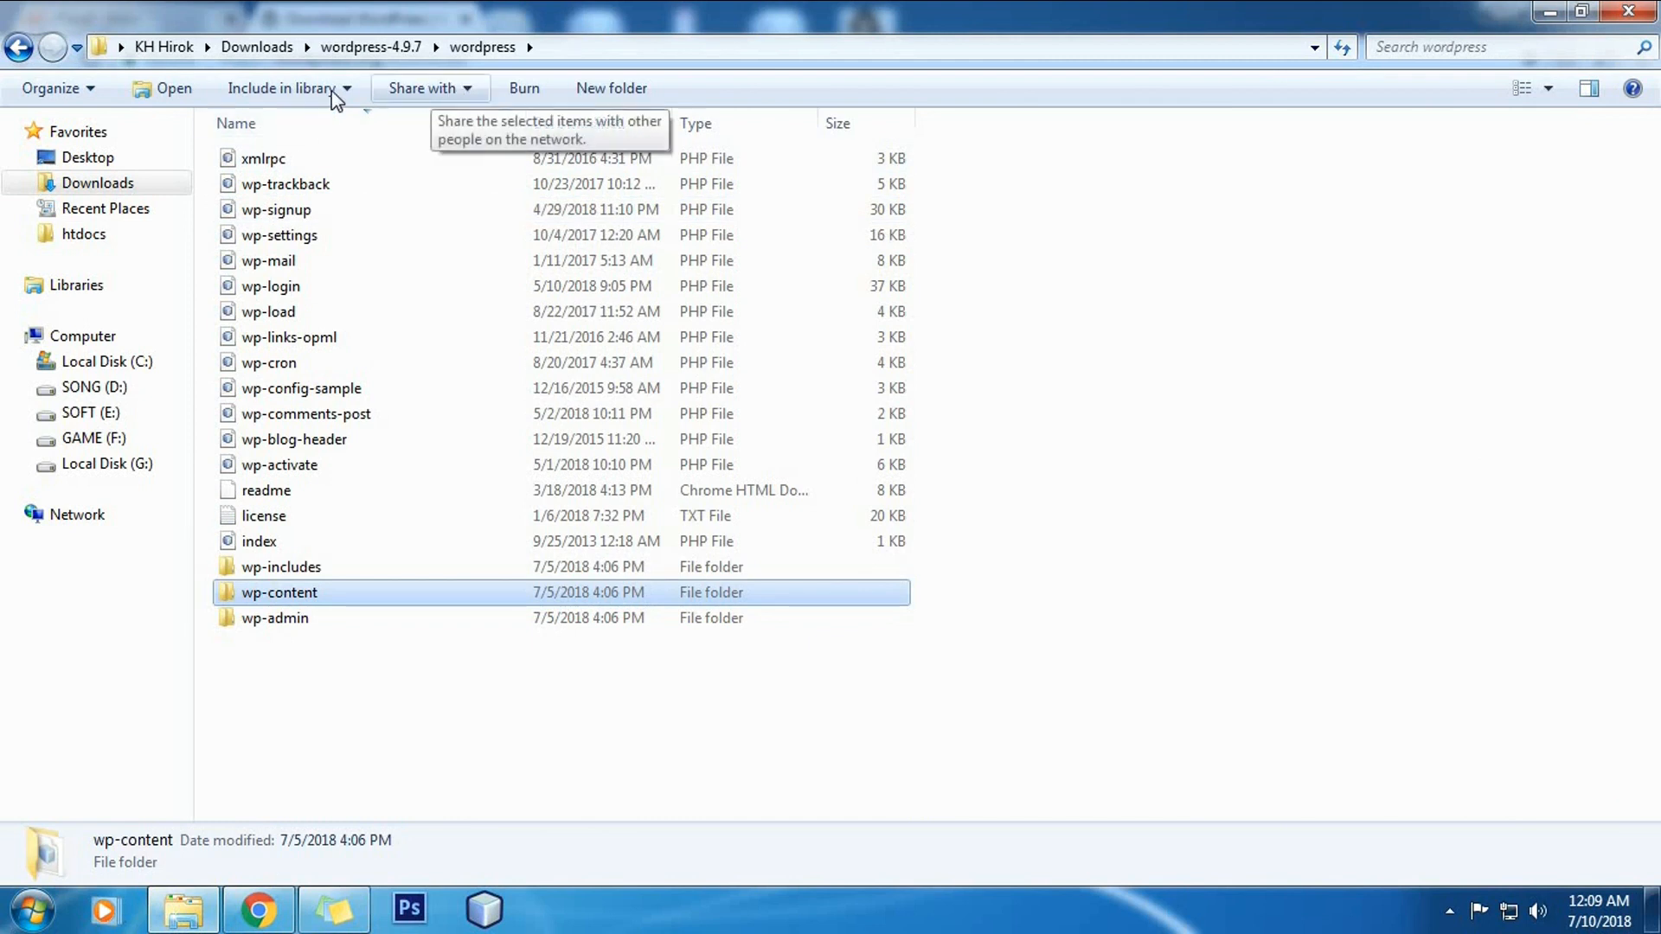
{"action": "left_click", "coordinate": [19, 47]}
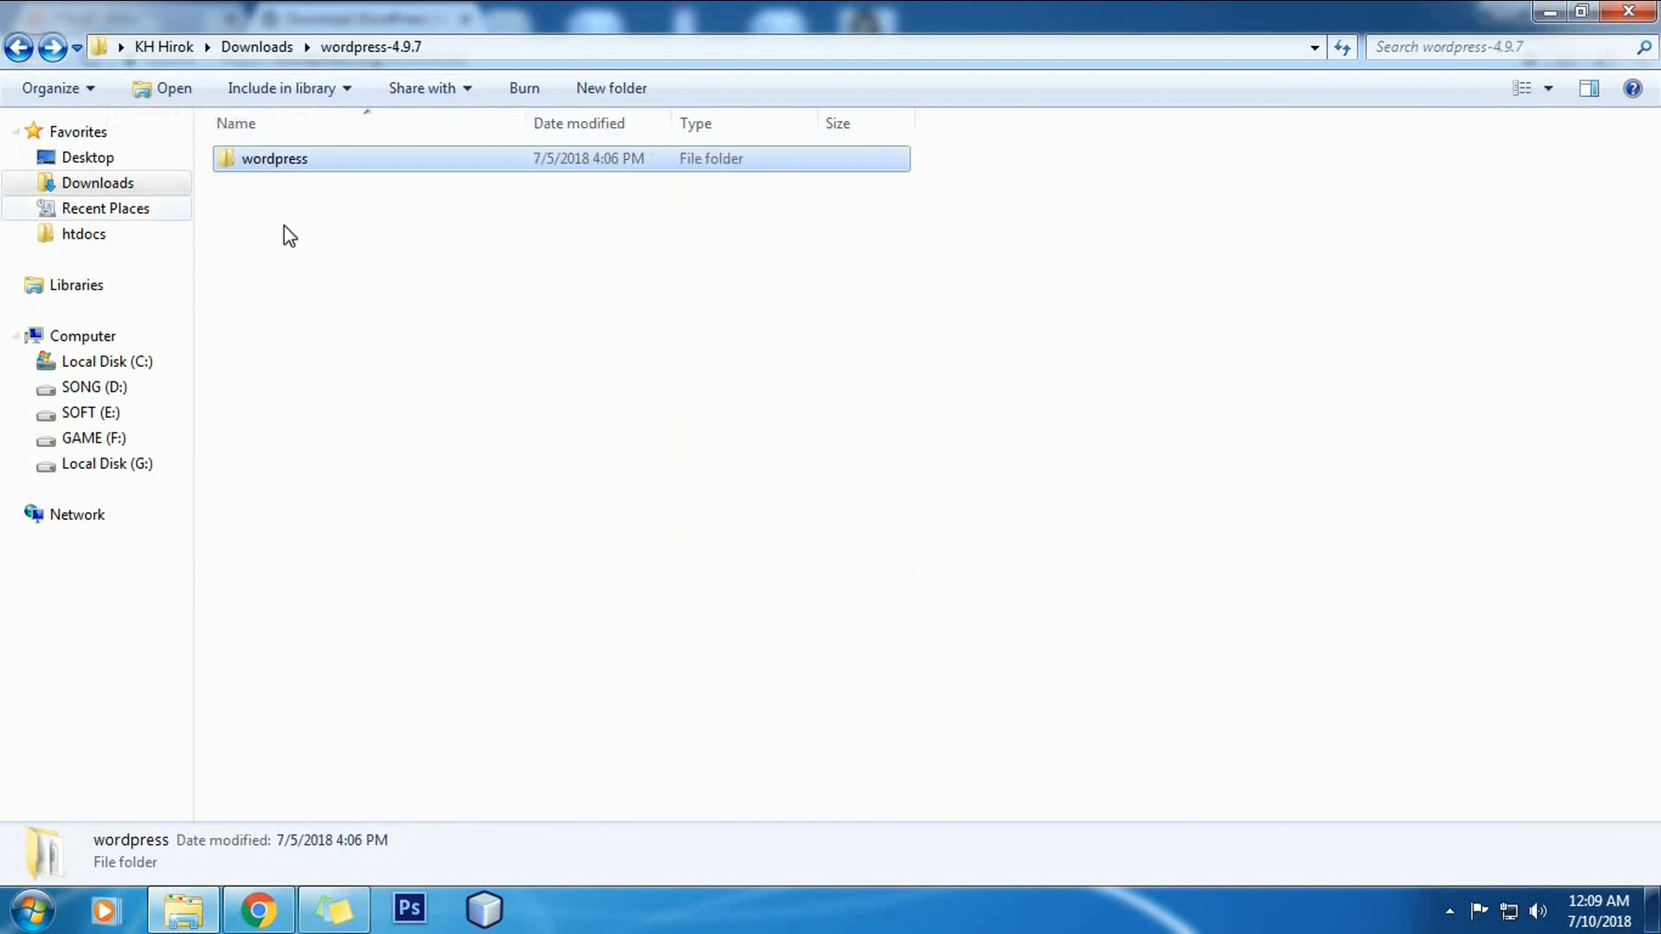
Step: Compress the wordpress folder into a wordpress ZIP archive and return to the browser
{"action": "right_click", "coordinate": [300, 172]}
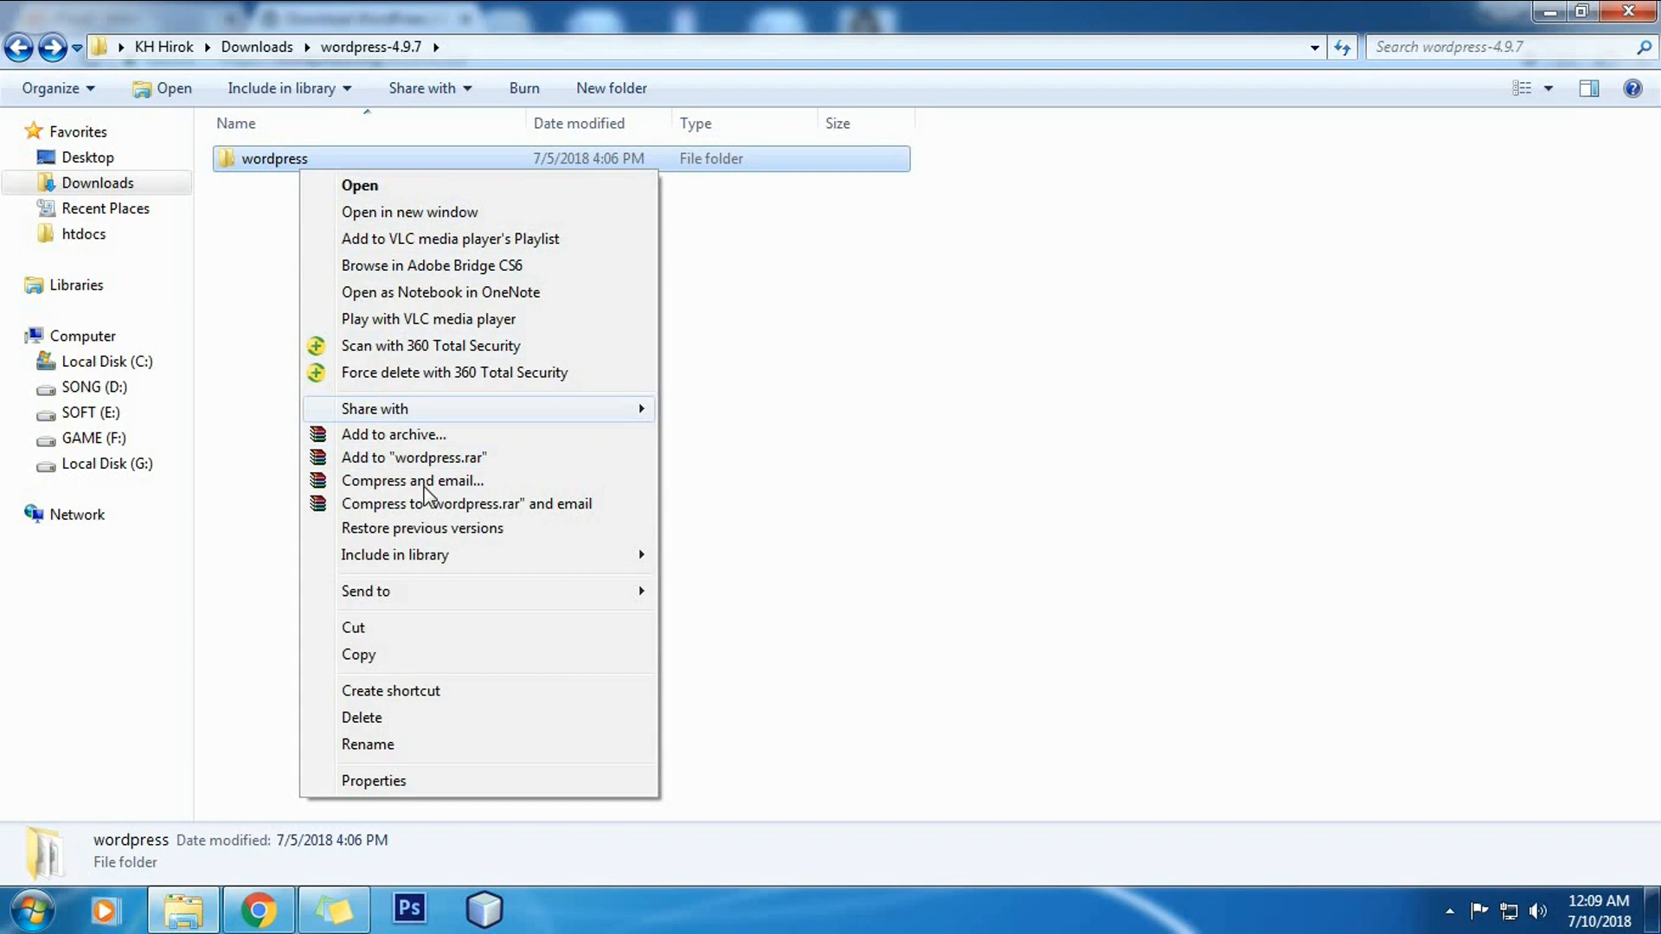
{"action": "mouse_move", "coordinate": [500, 592]}
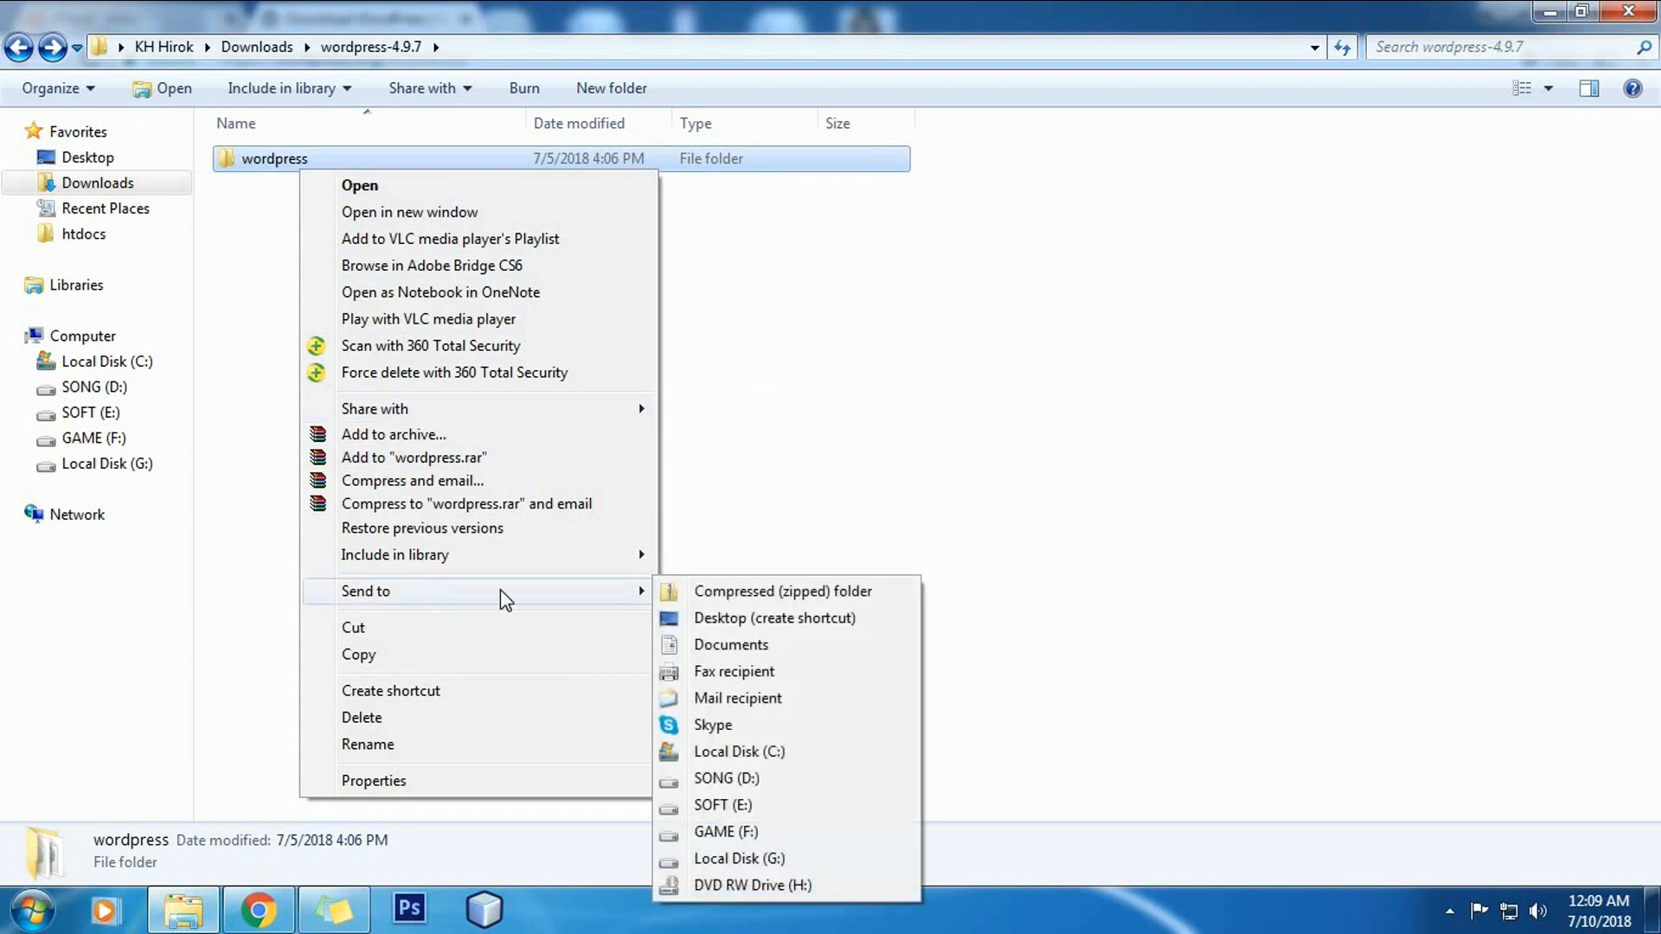
{"action": "left_click", "coordinate": [702, 597]}
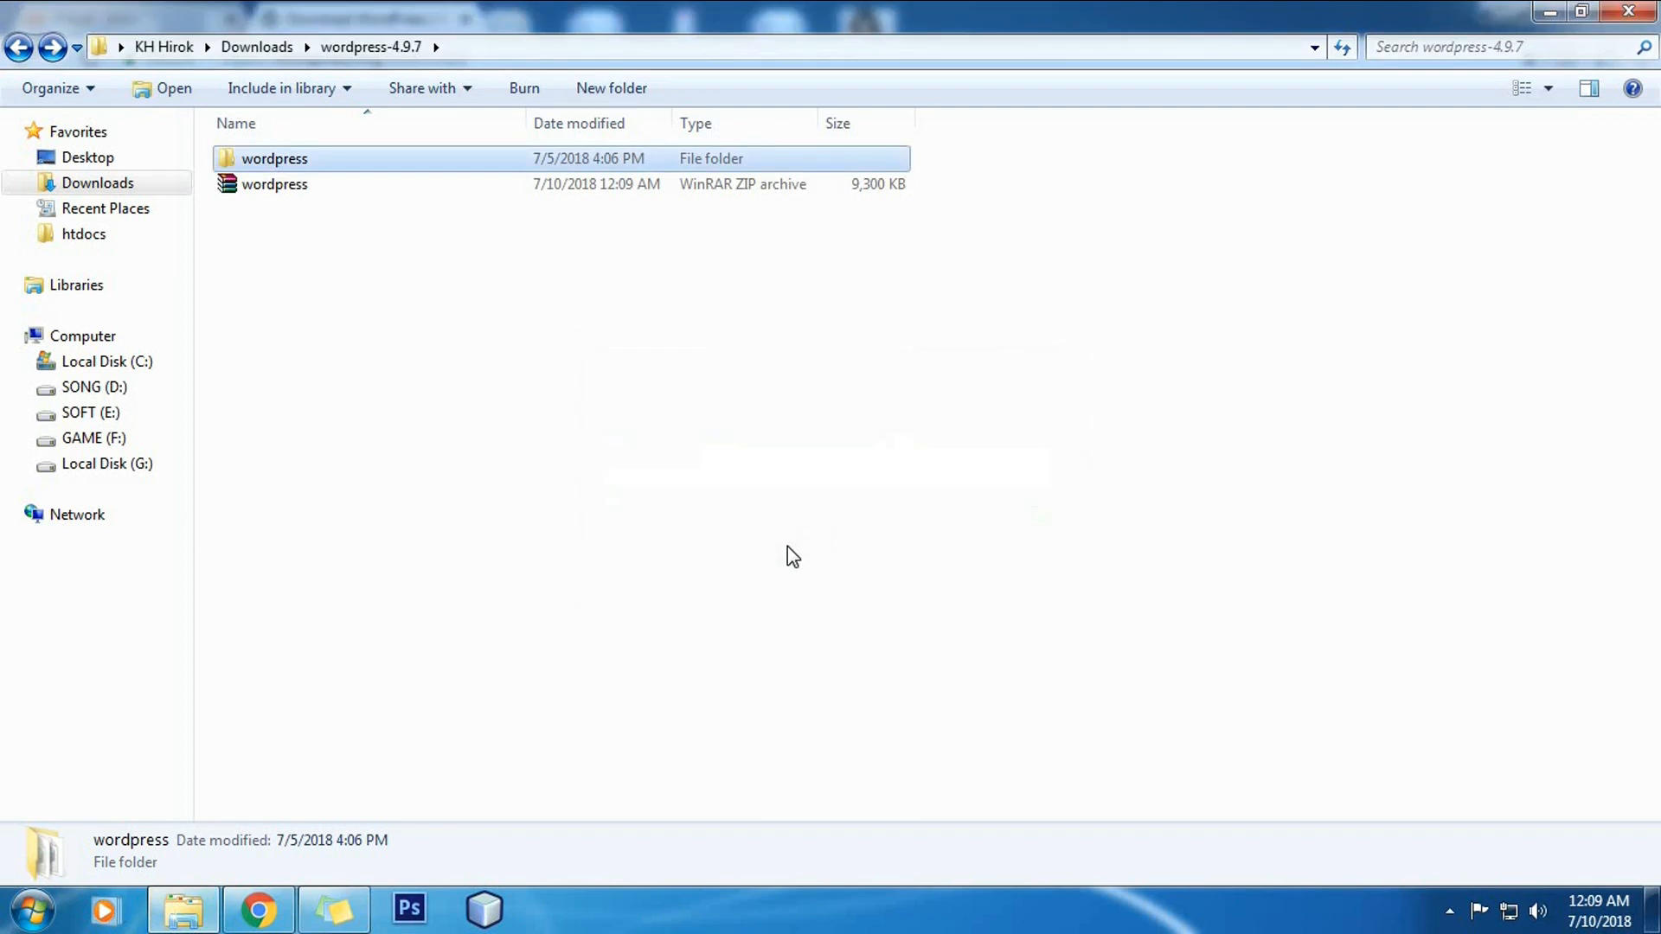
{"action": "left_click", "coordinate": [354, 192]}
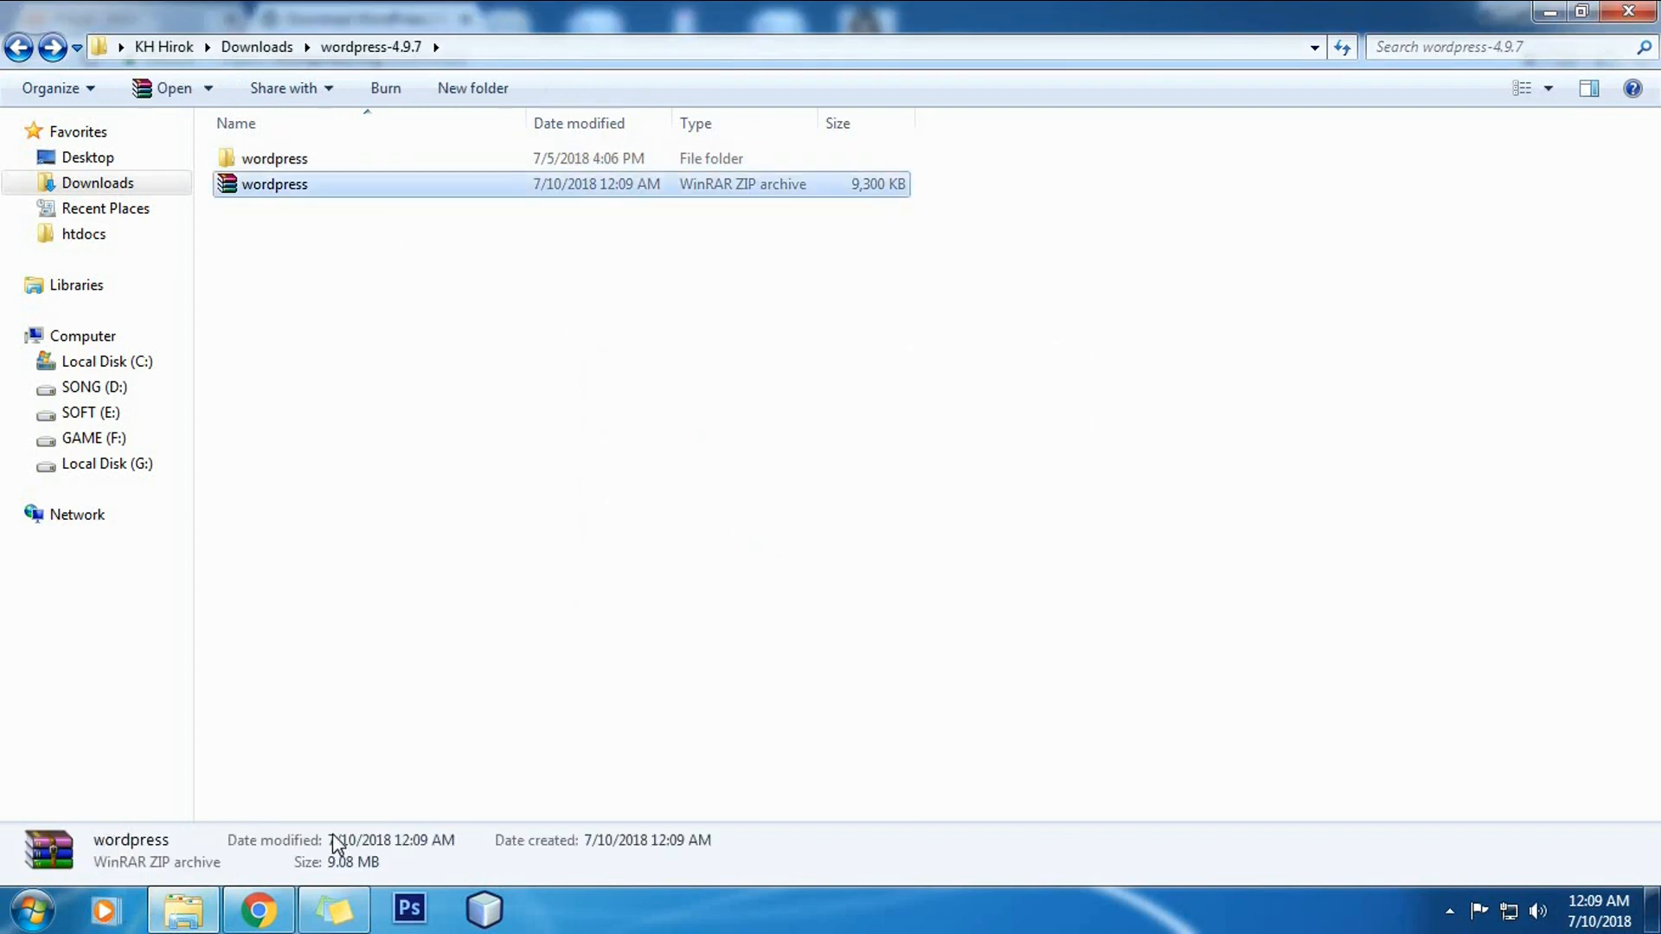
{"action": "left_click", "coordinate": [258, 909]}
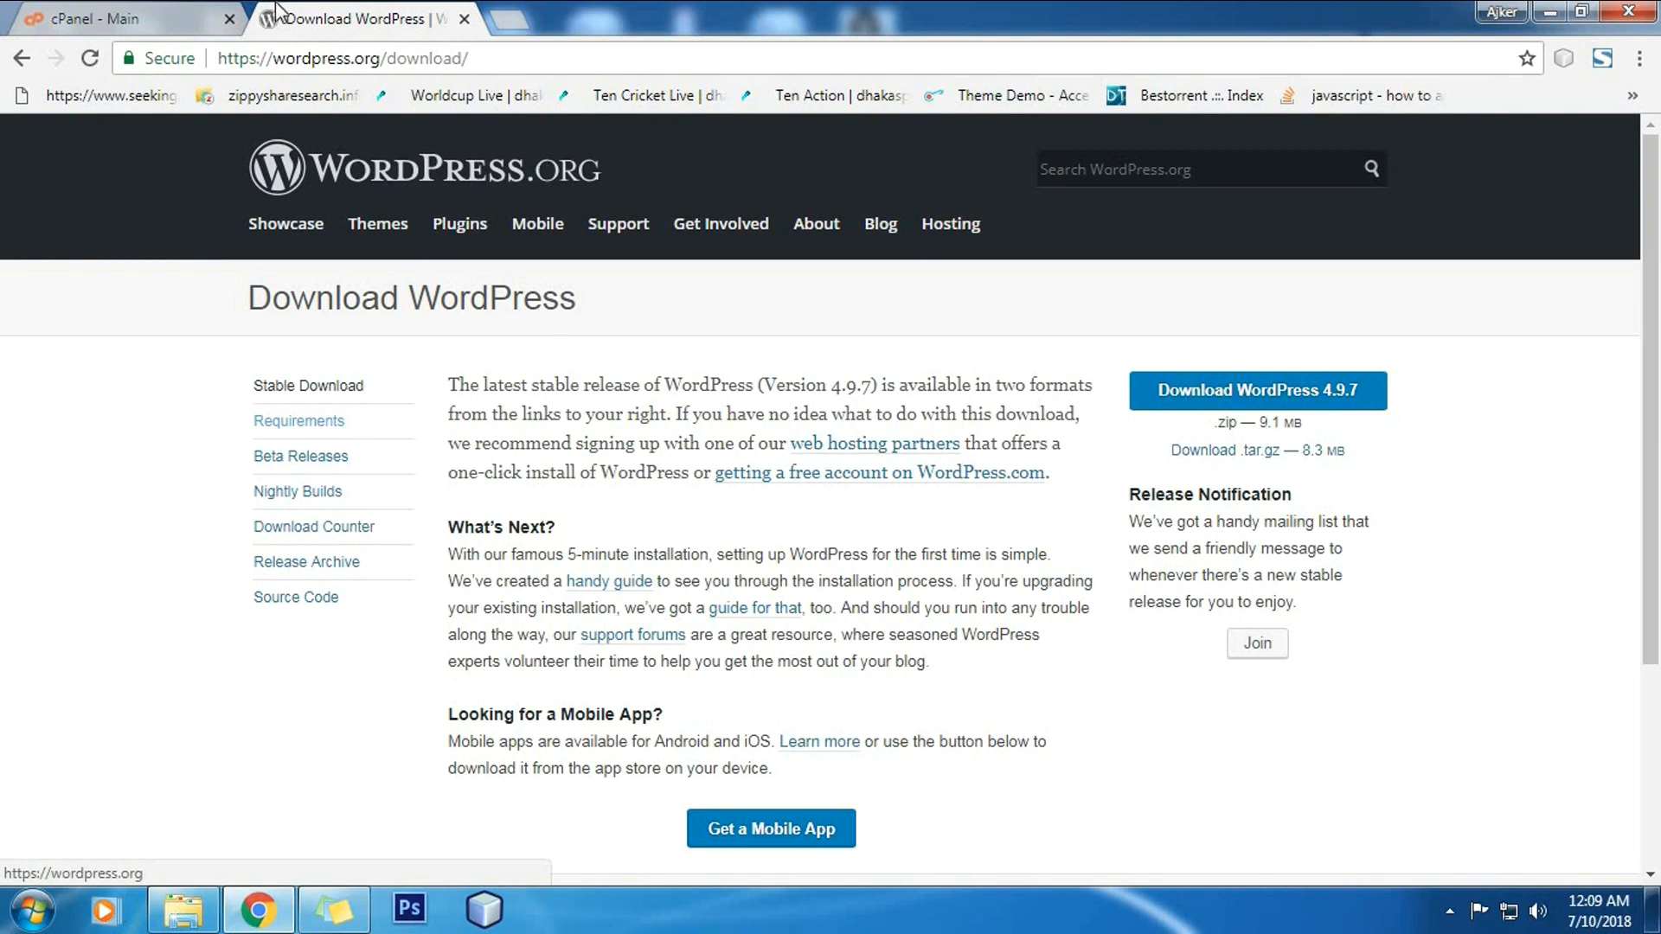
Step: Open cPanel's File Manager at the public_html folder, reopening it once
{"action": "left_click", "coordinate": [180, 16]}
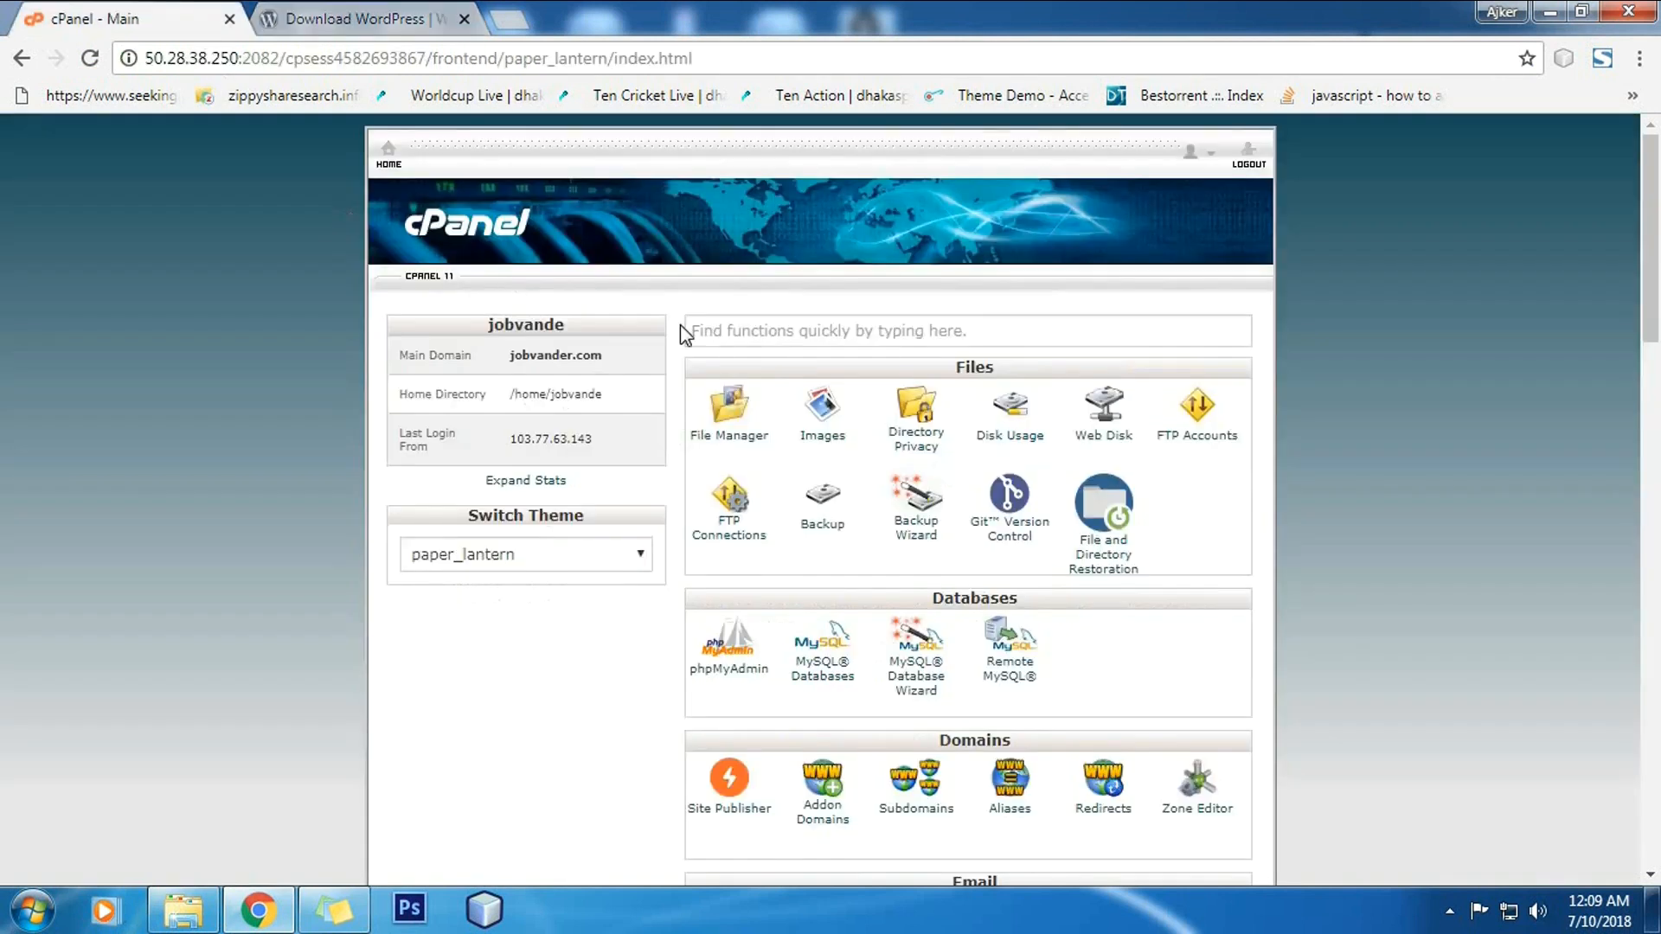
{"action": "left_click", "coordinate": [728, 413]}
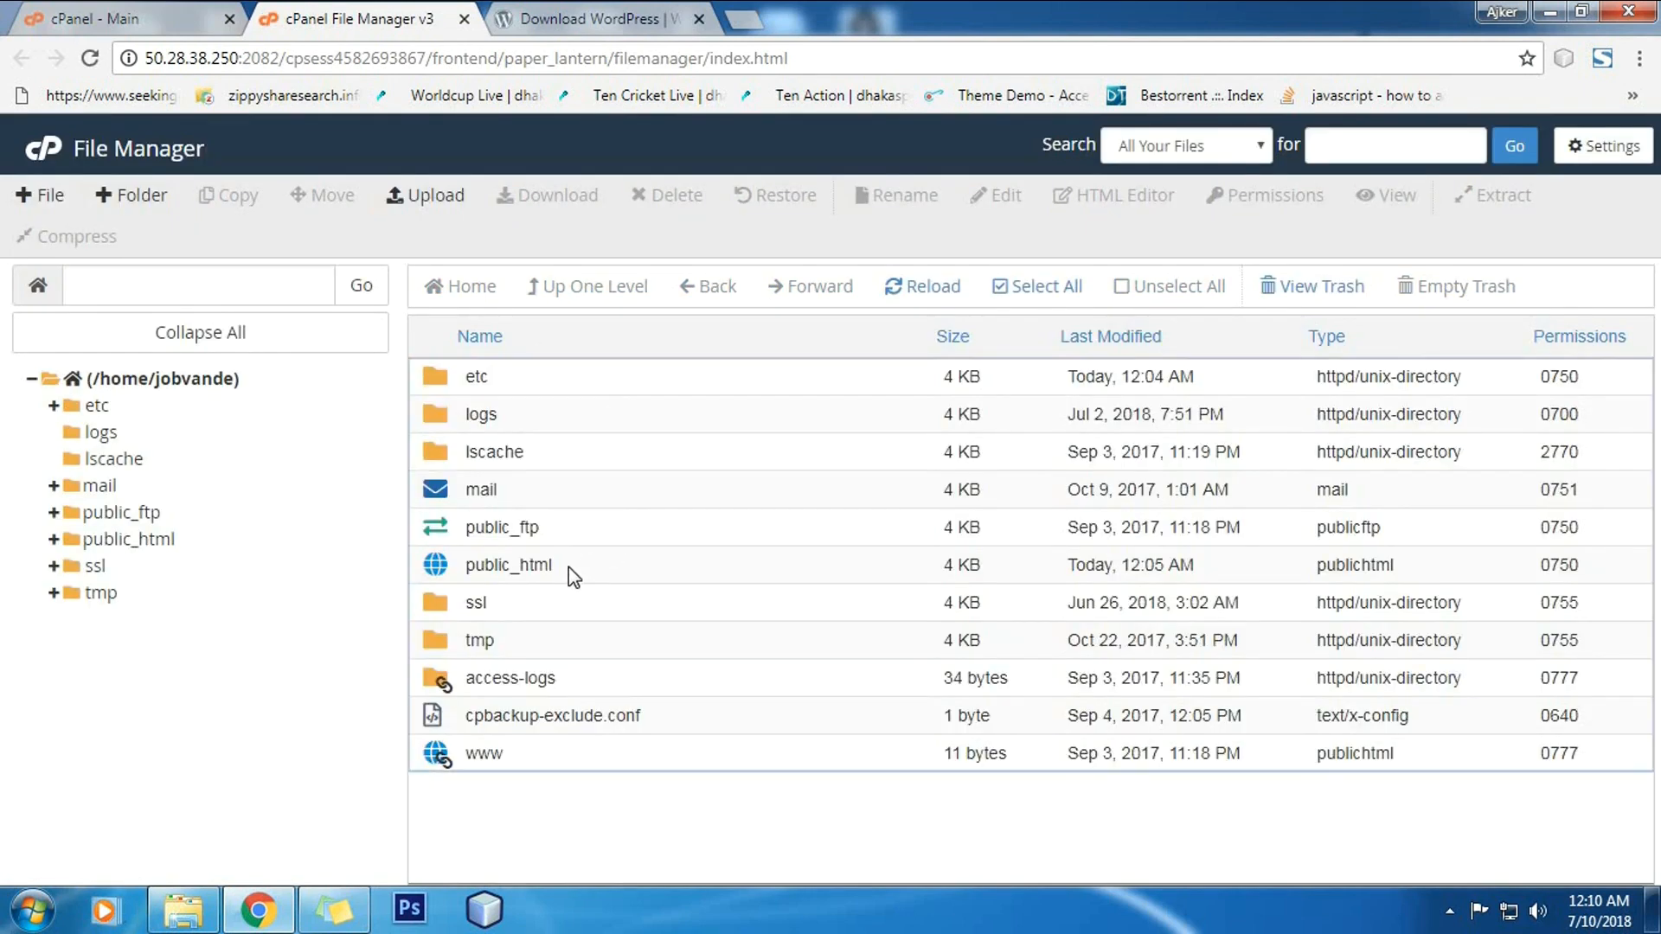
{"action": "double_click", "coordinate": [568, 567]}
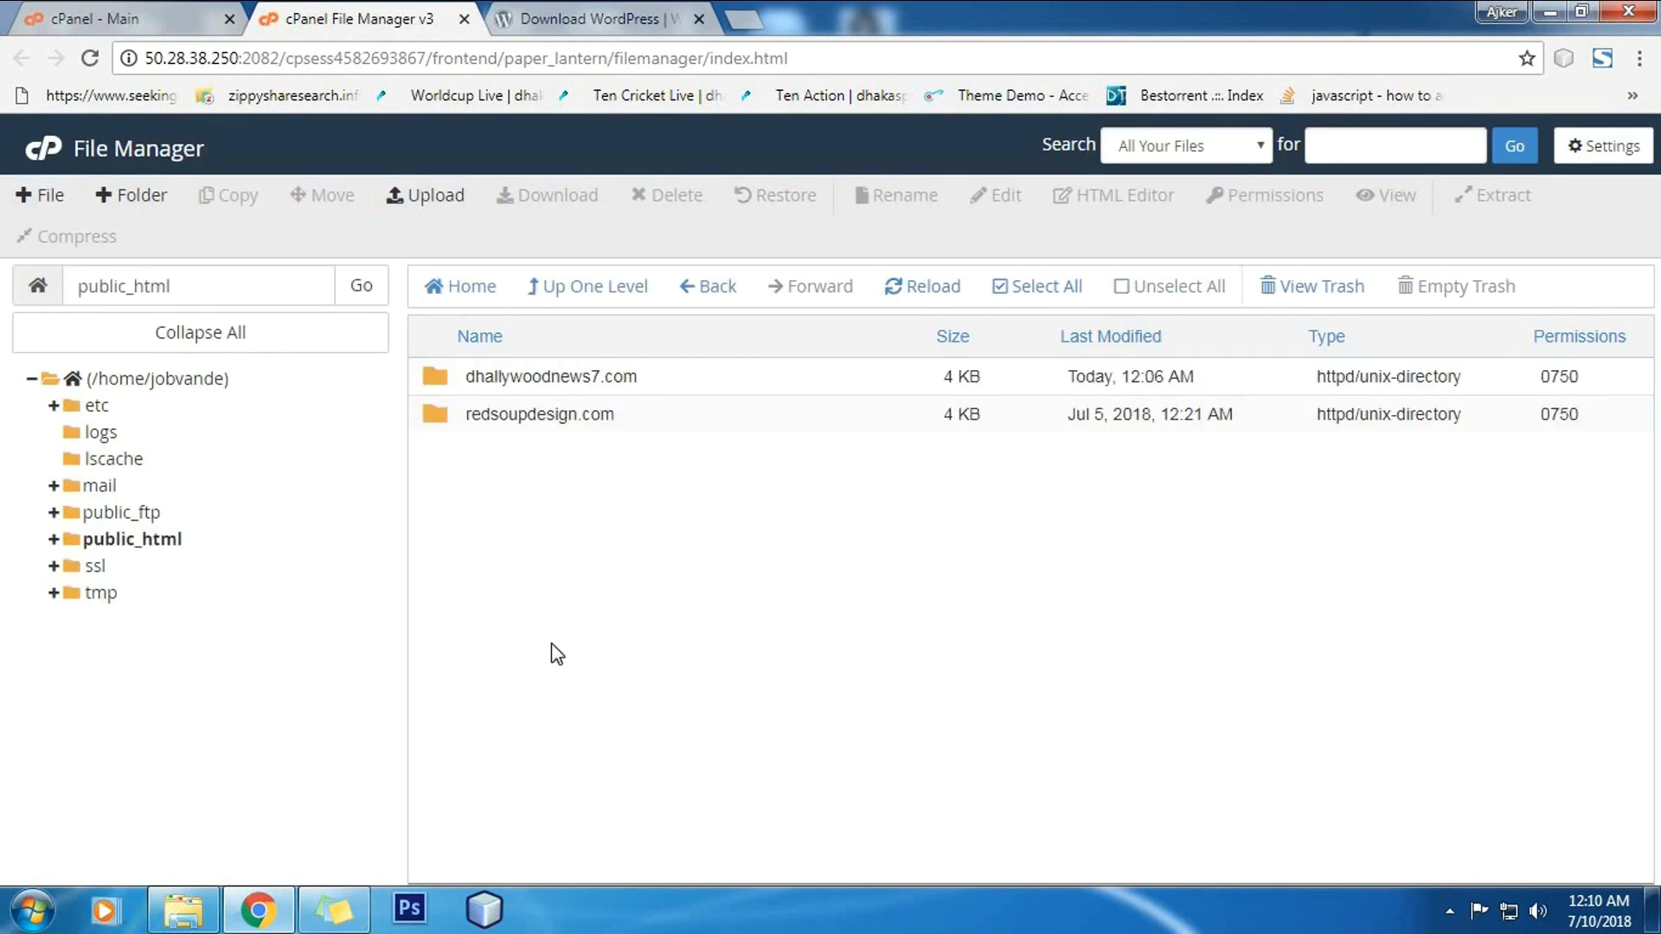
{"action": "left_click", "coordinate": [173, 539]}
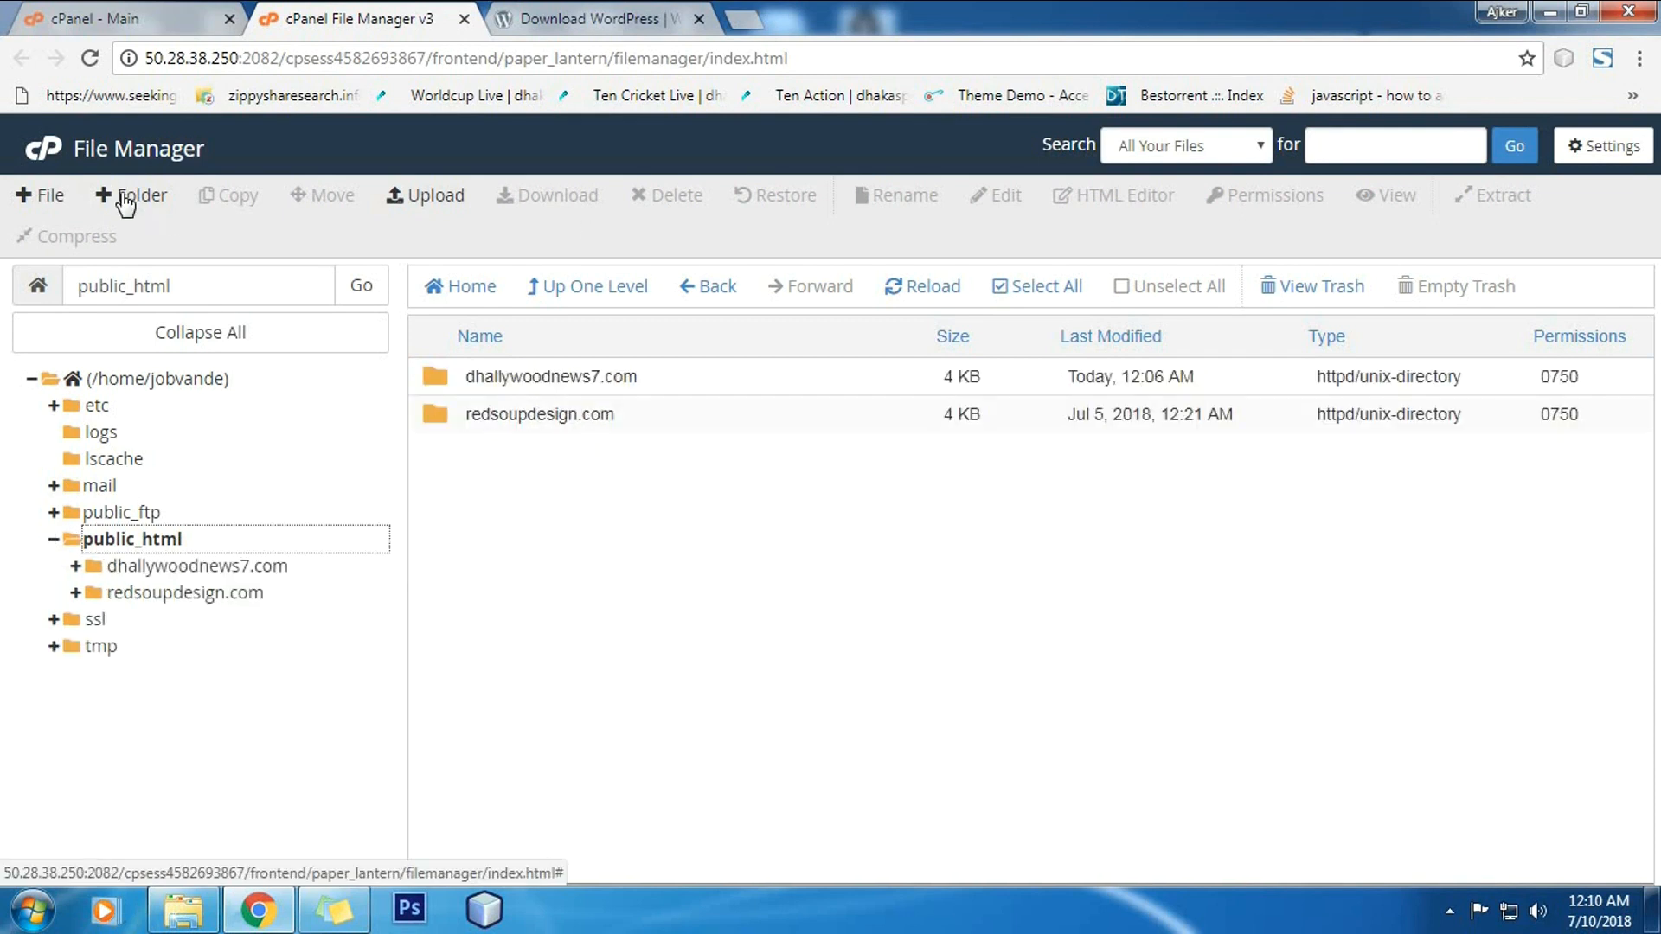
{"action": "left_click", "coordinate": [464, 18]}
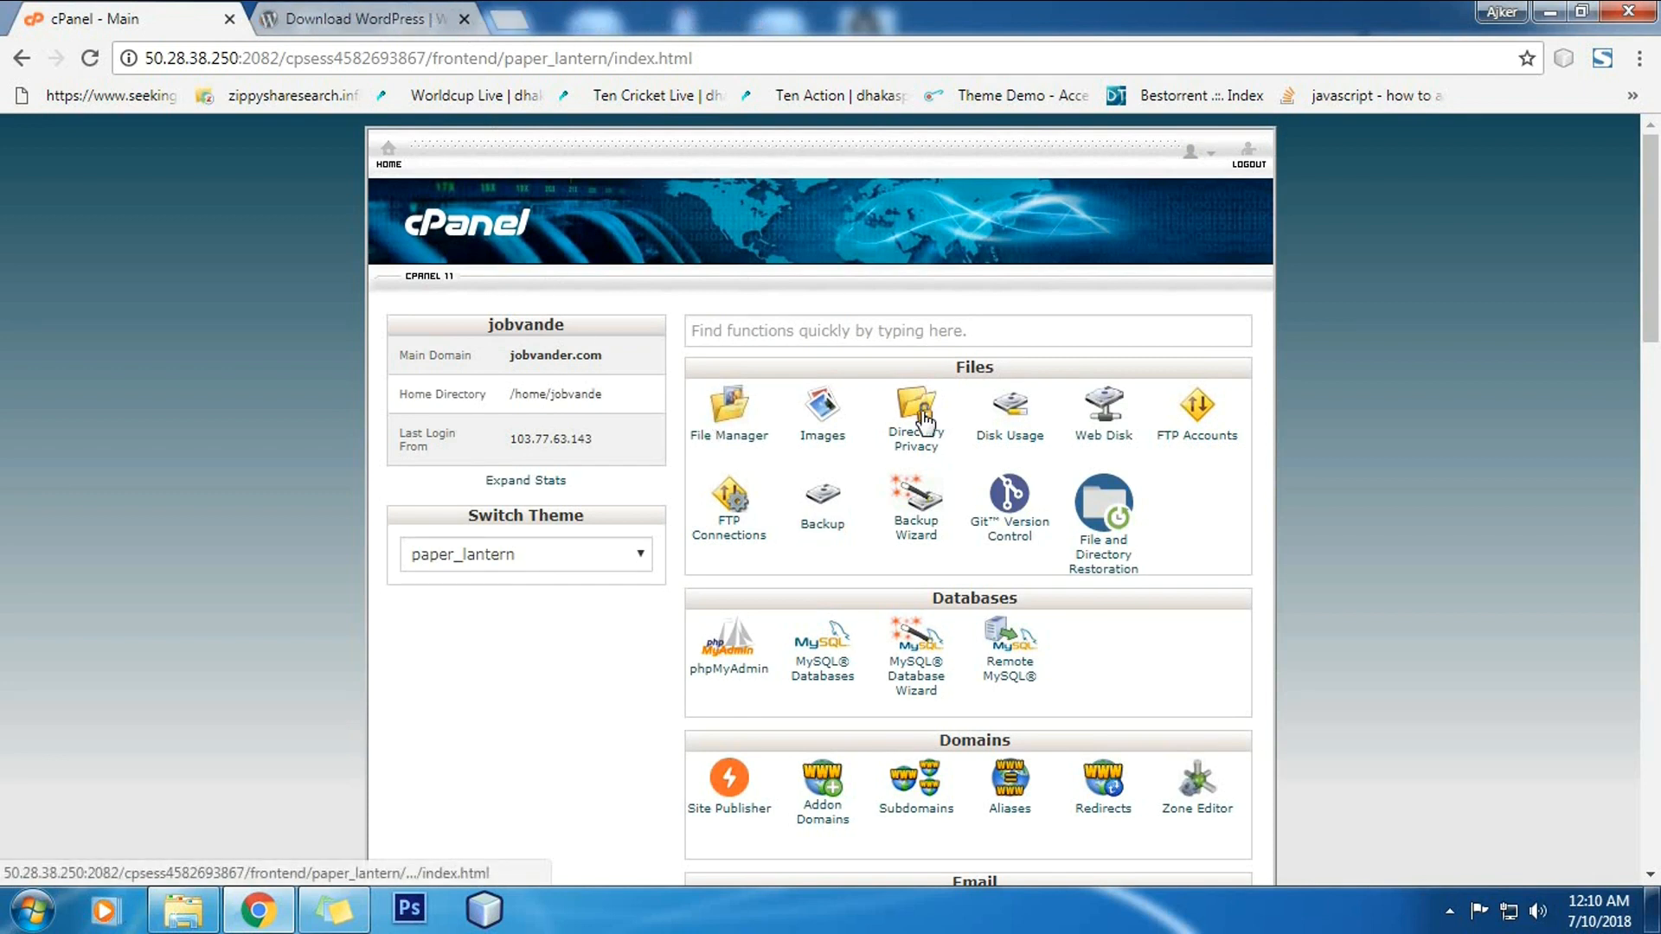
{"action": "left_click", "coordinate": [731, 419]}
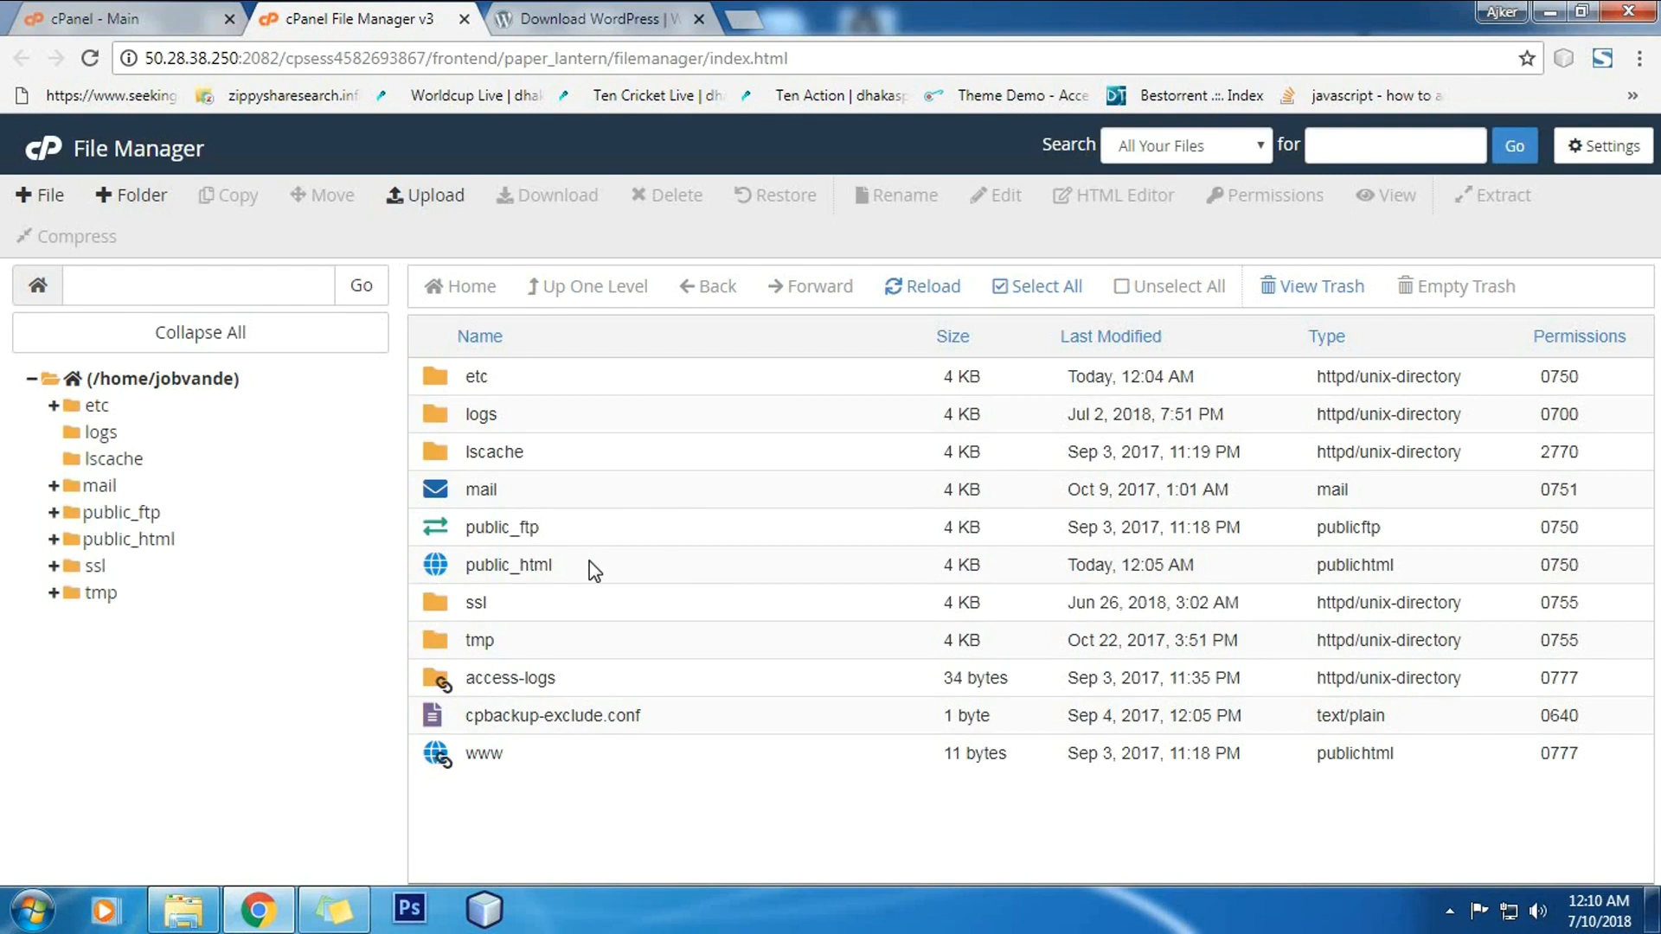
{"action": "double_click", "coordinate": [593, 575]}
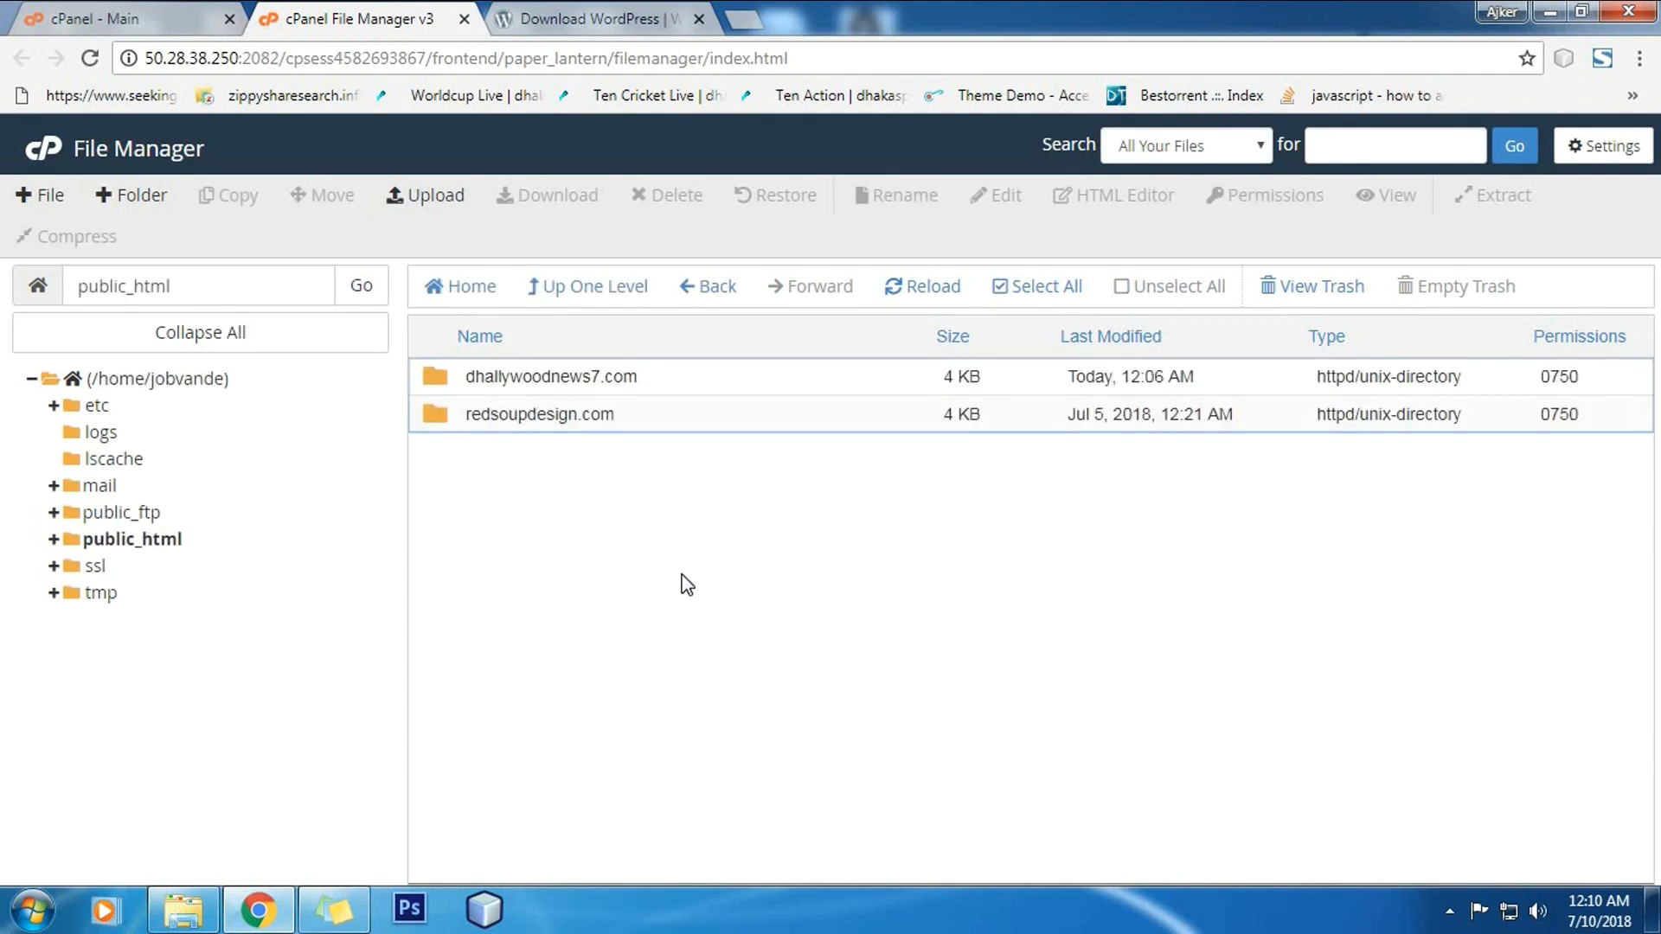
Step: In public_html, select the dhallywoodnews7.com and redsoupdesign.com folders
{"action": "left_click", "coordinate": [152, 12]}
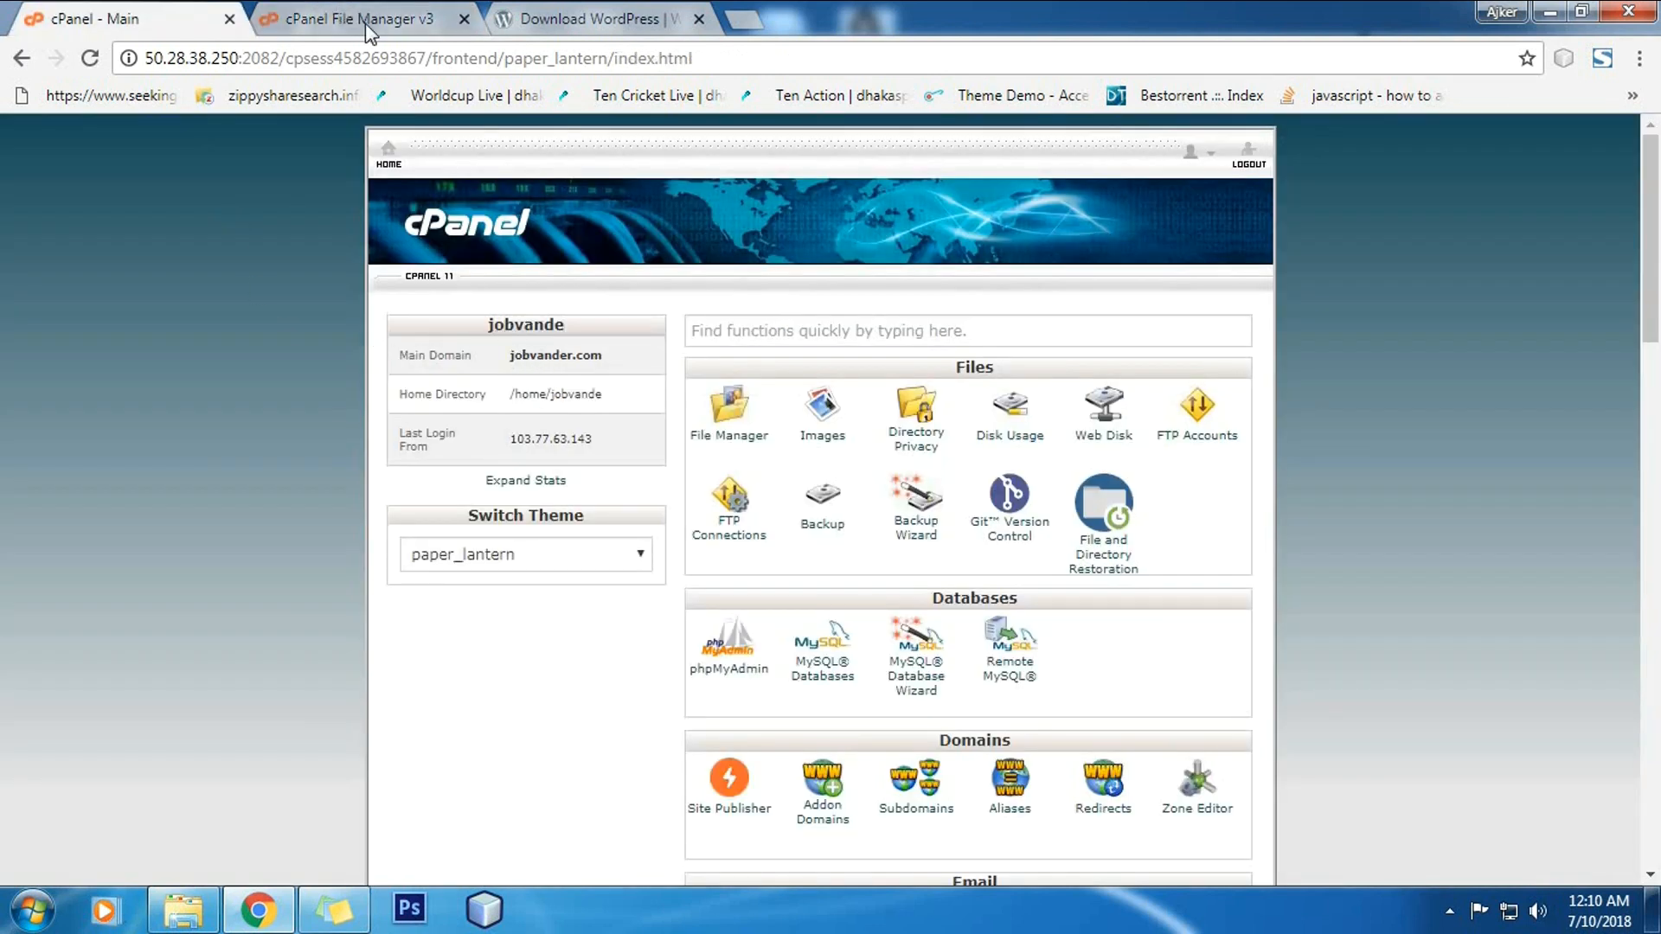
{"action": "key", "text": "ctrl+Tab"}
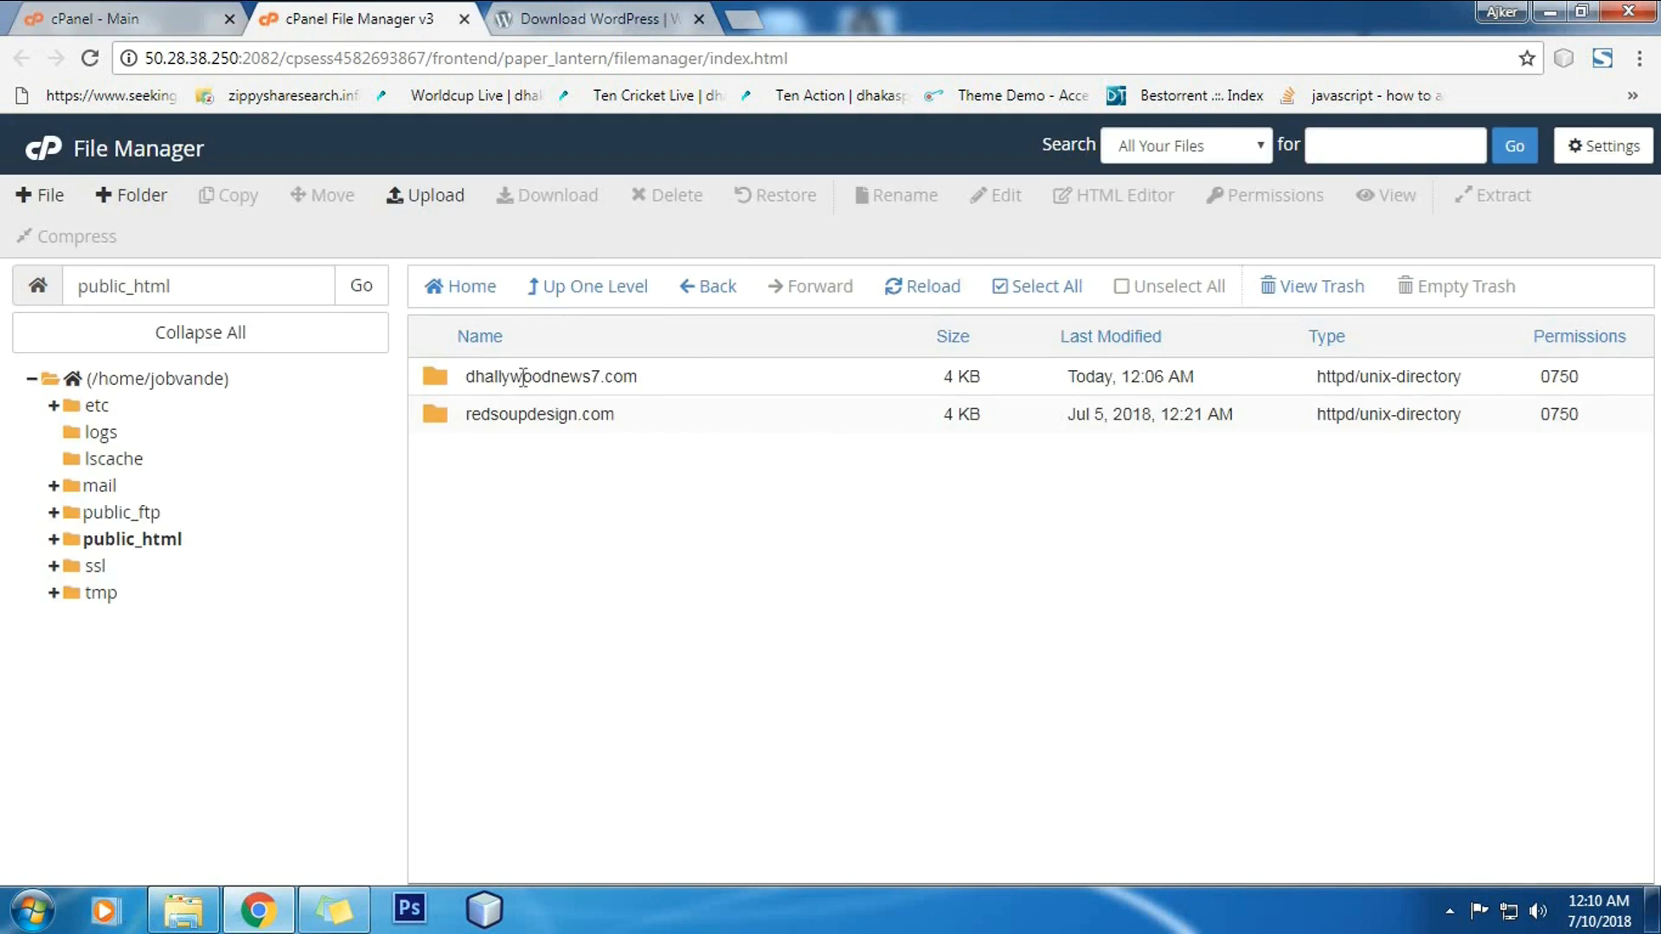
{"action": "left_click", "coordinate": [640, 384]}
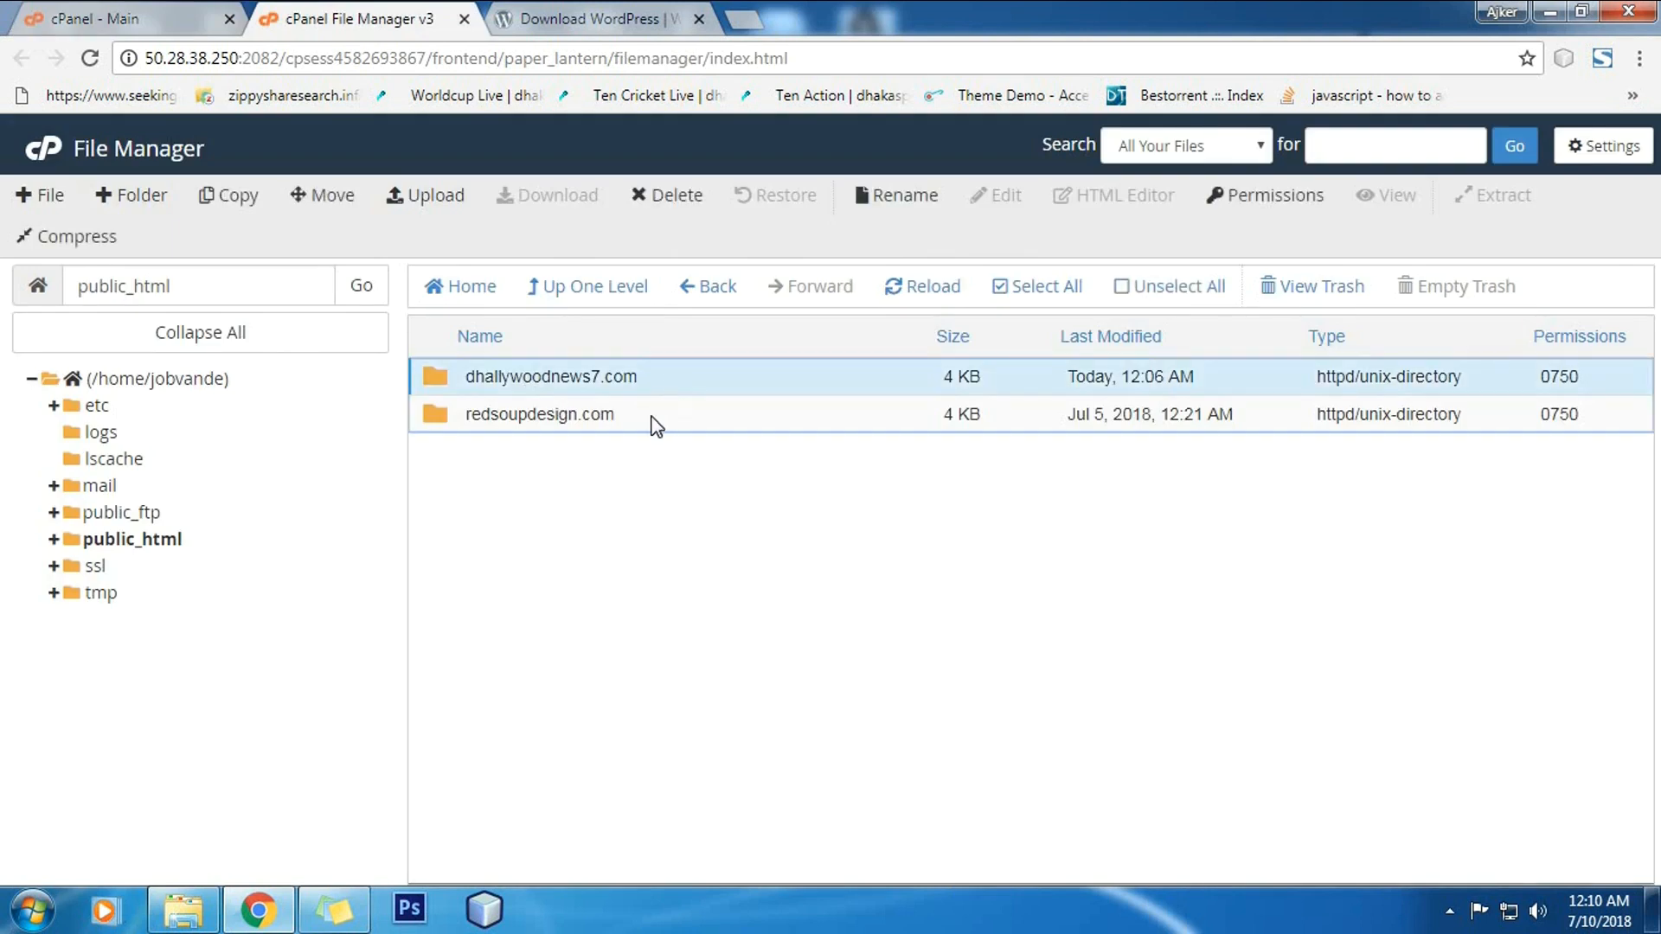
{"action": "left_click", "coordinate": [689, 411]}
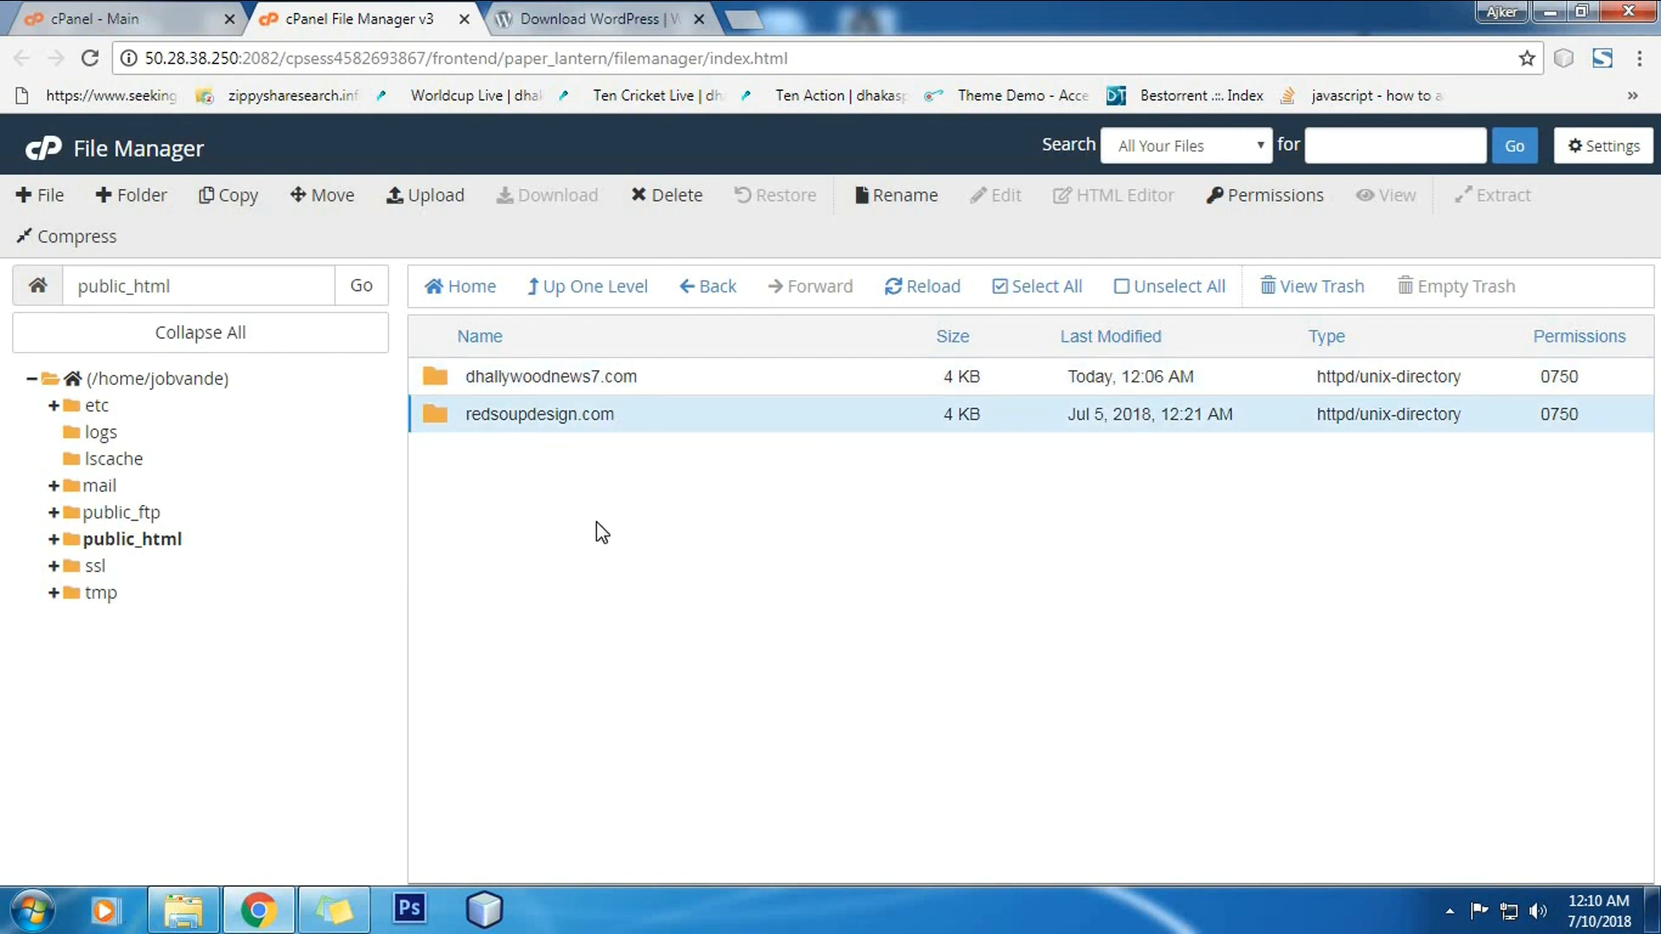
Step: Upload wordpress.zip from Downloads > wordpress-4.9.7 into public_html, then go to the cPanel home page
{"action": "left_click", "coordinate": [438, 199]}
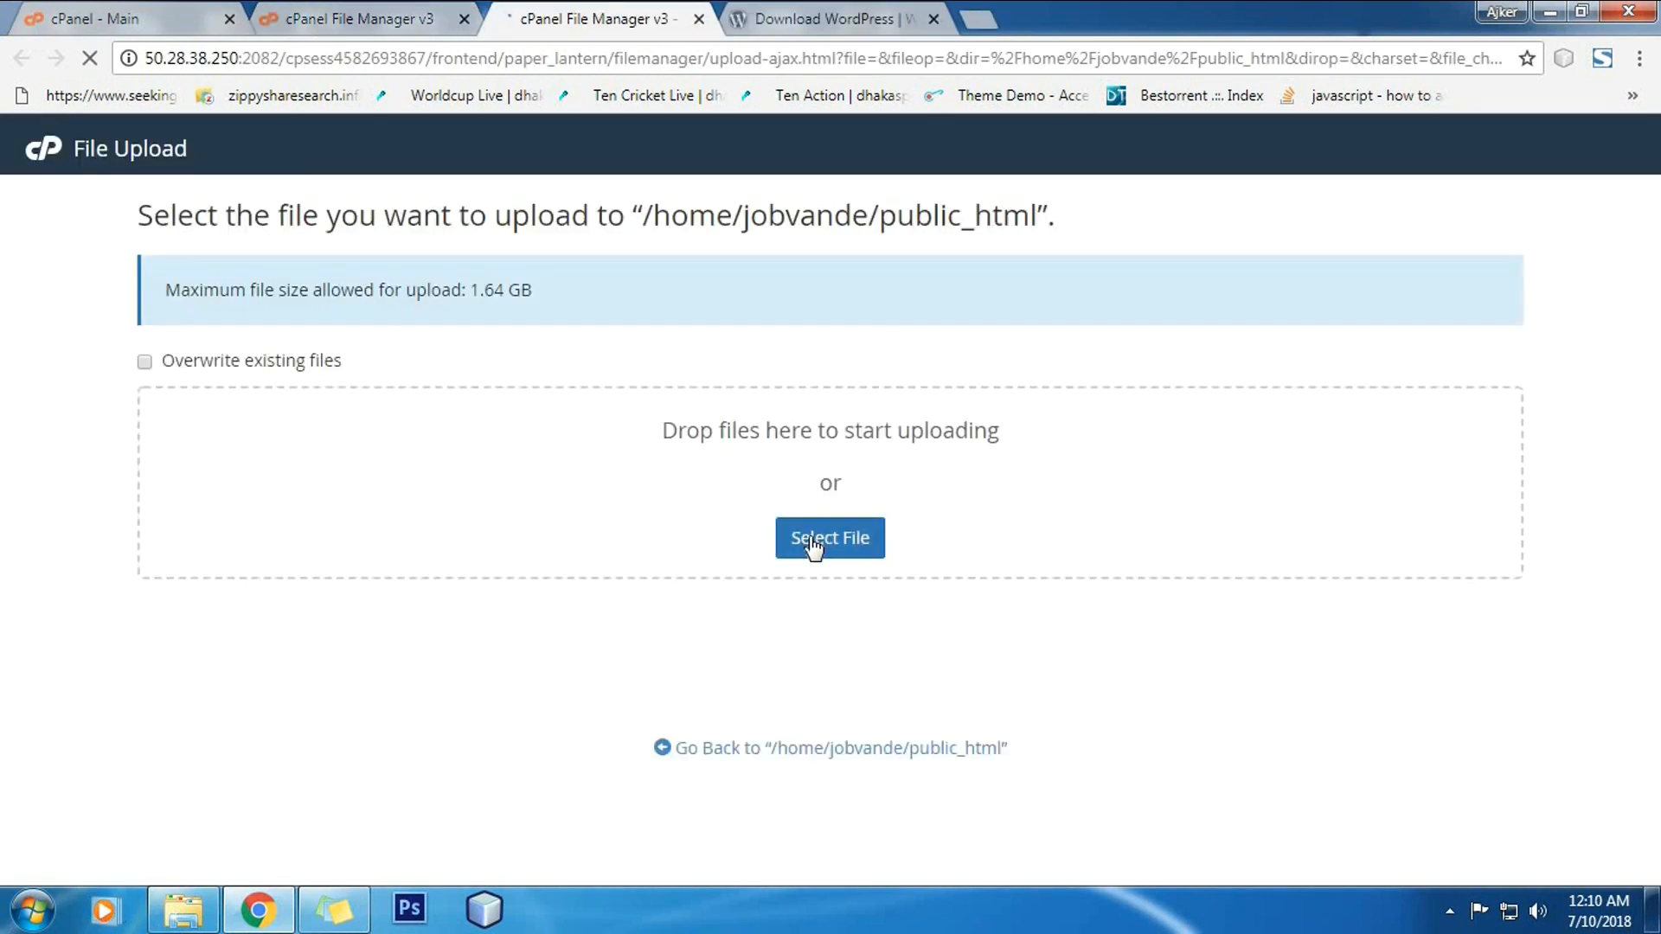
{"action": "left_click", "coordinate": [805, 543]}
{"action": "left_click", "coordinate": [815, 538]}
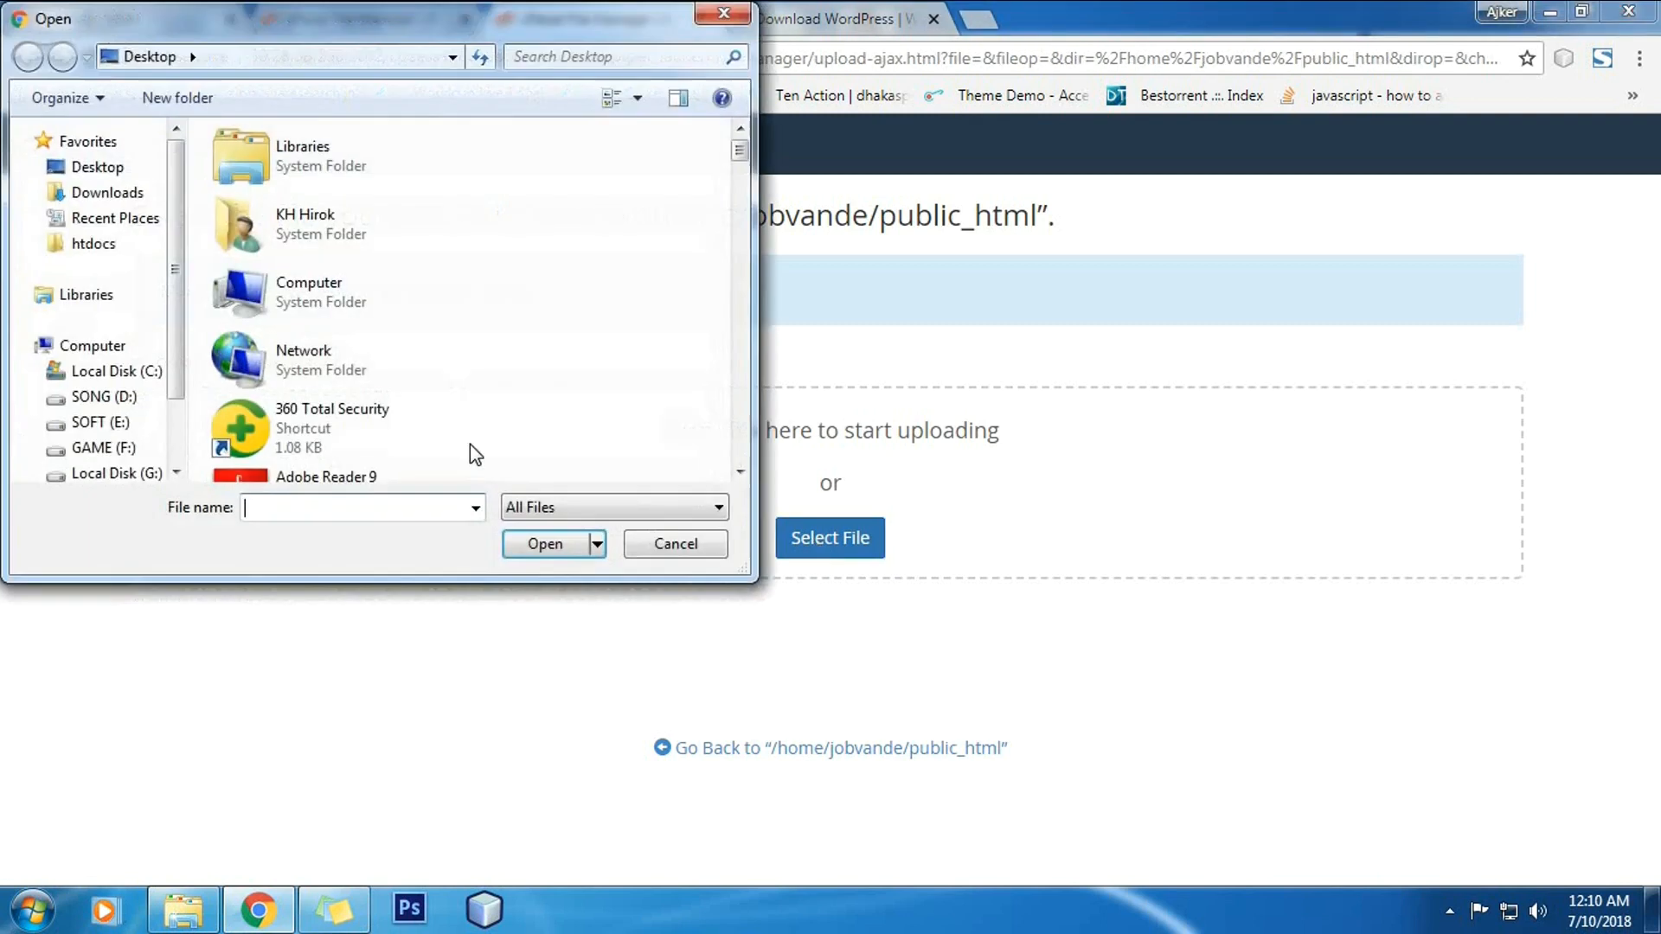
{"action": "left_click", "coordinate": [130, 196]}
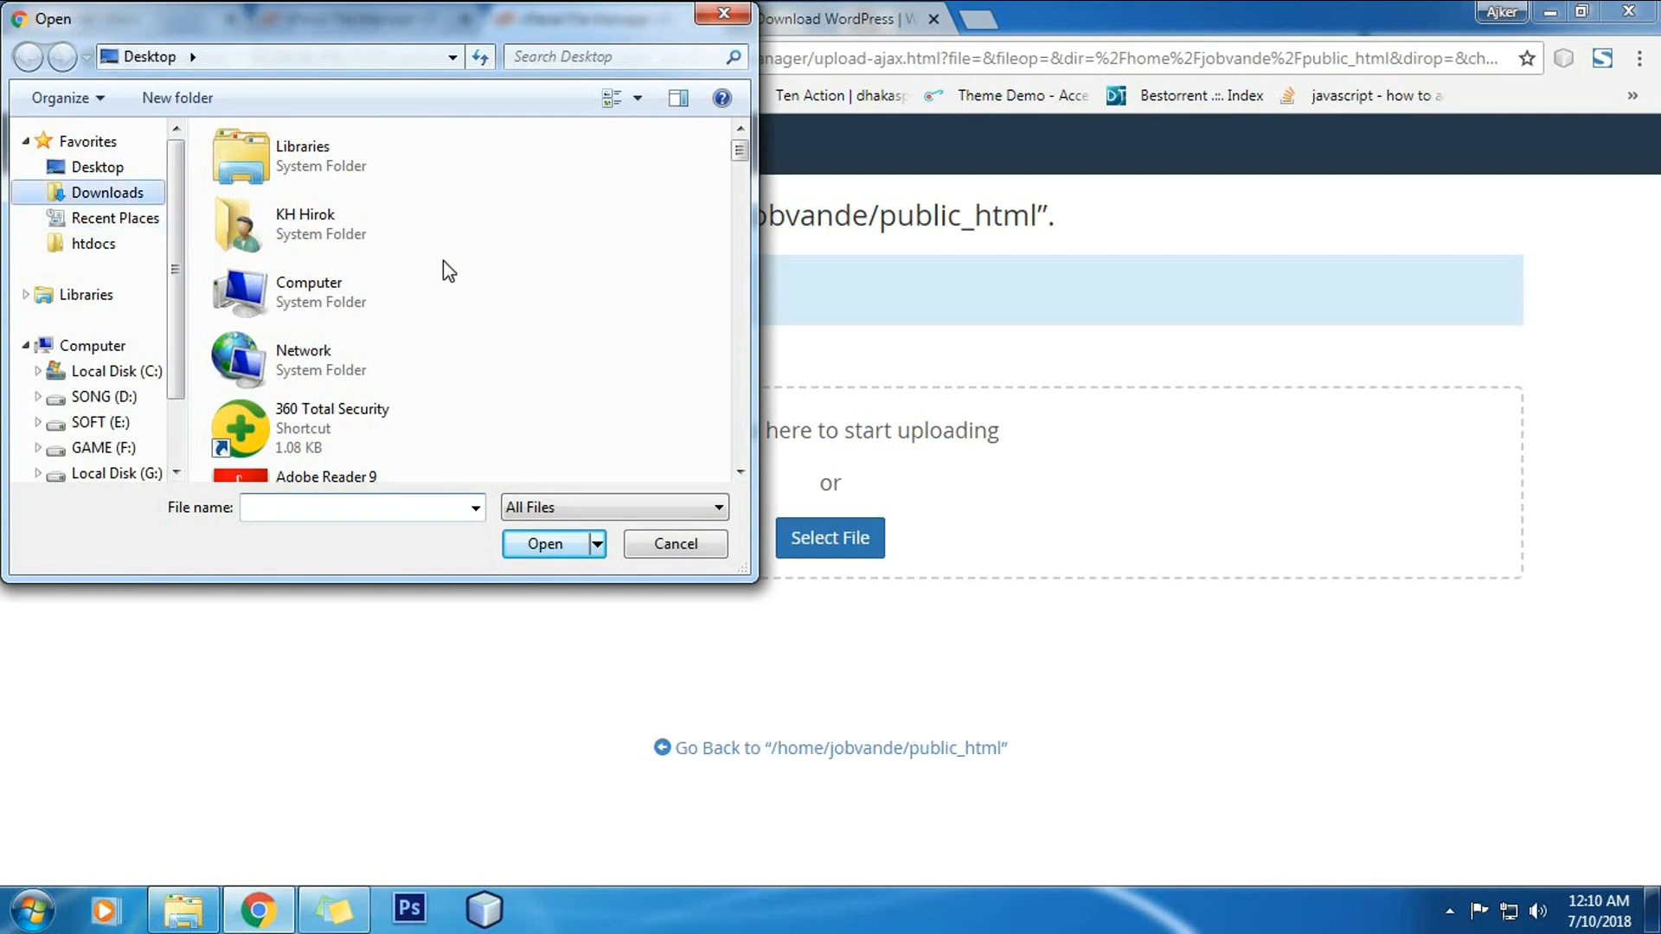
{"action": "scroll", "coordinate": [501, 372], "scroll_direction": "down", "scroll_amount": 3}
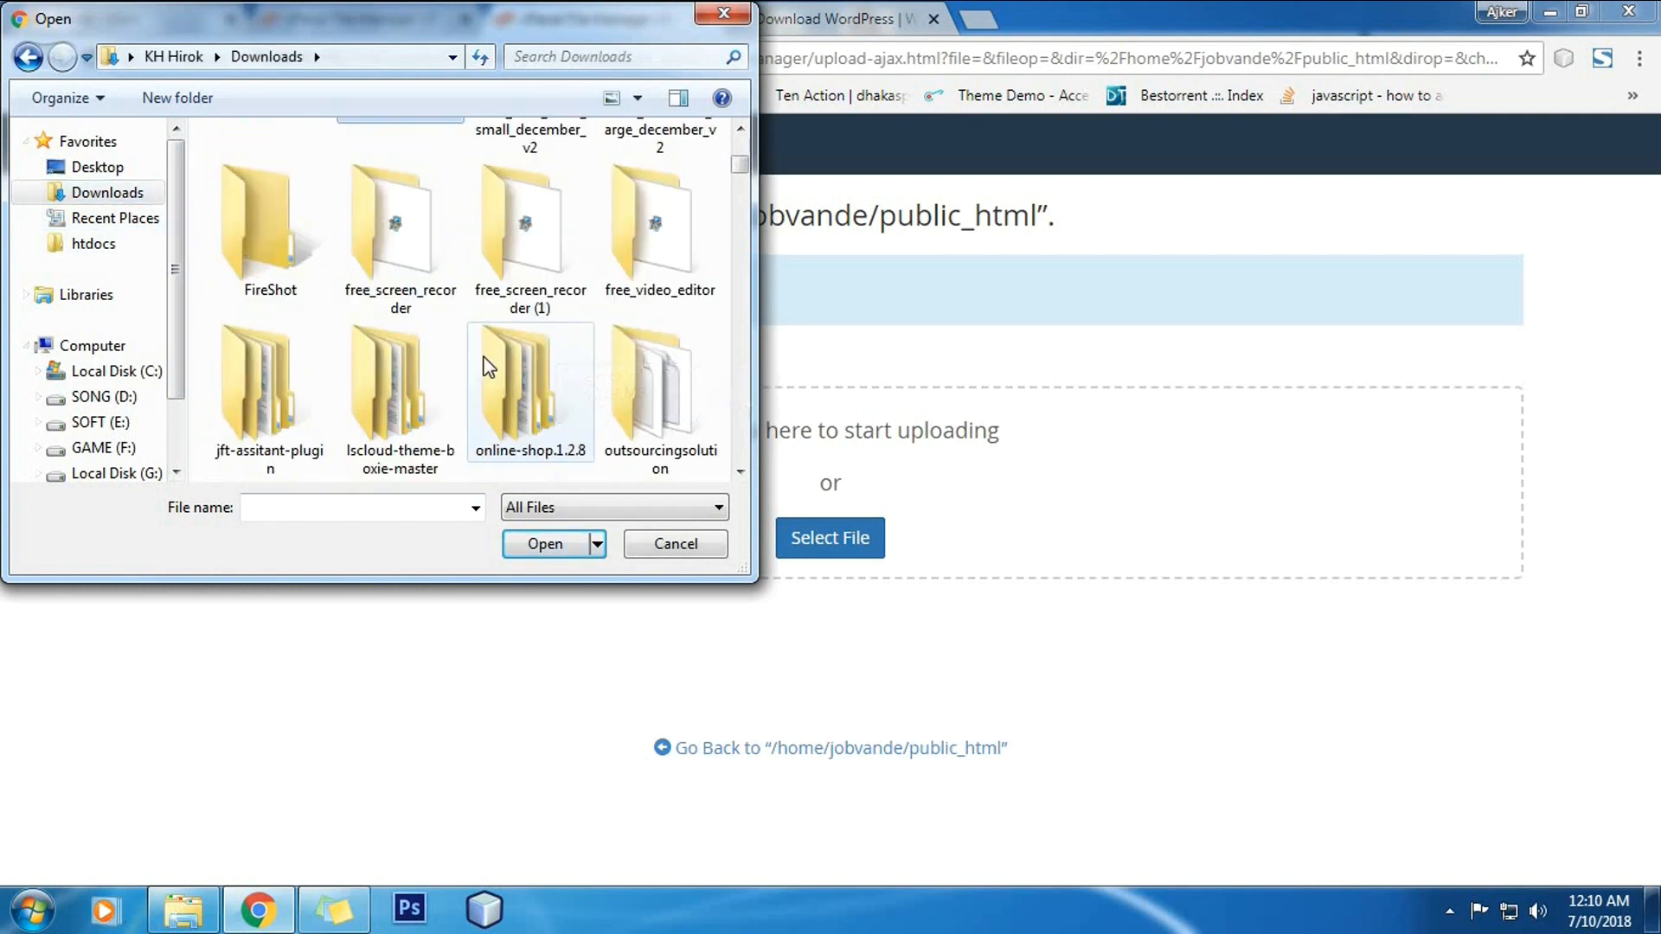
{"action": "scroll", "coordinate": [484, 371], "scroll_direction": "down", "scroll_amount": 3}
{"action": "double_click", "coordinate": [651, 391]}
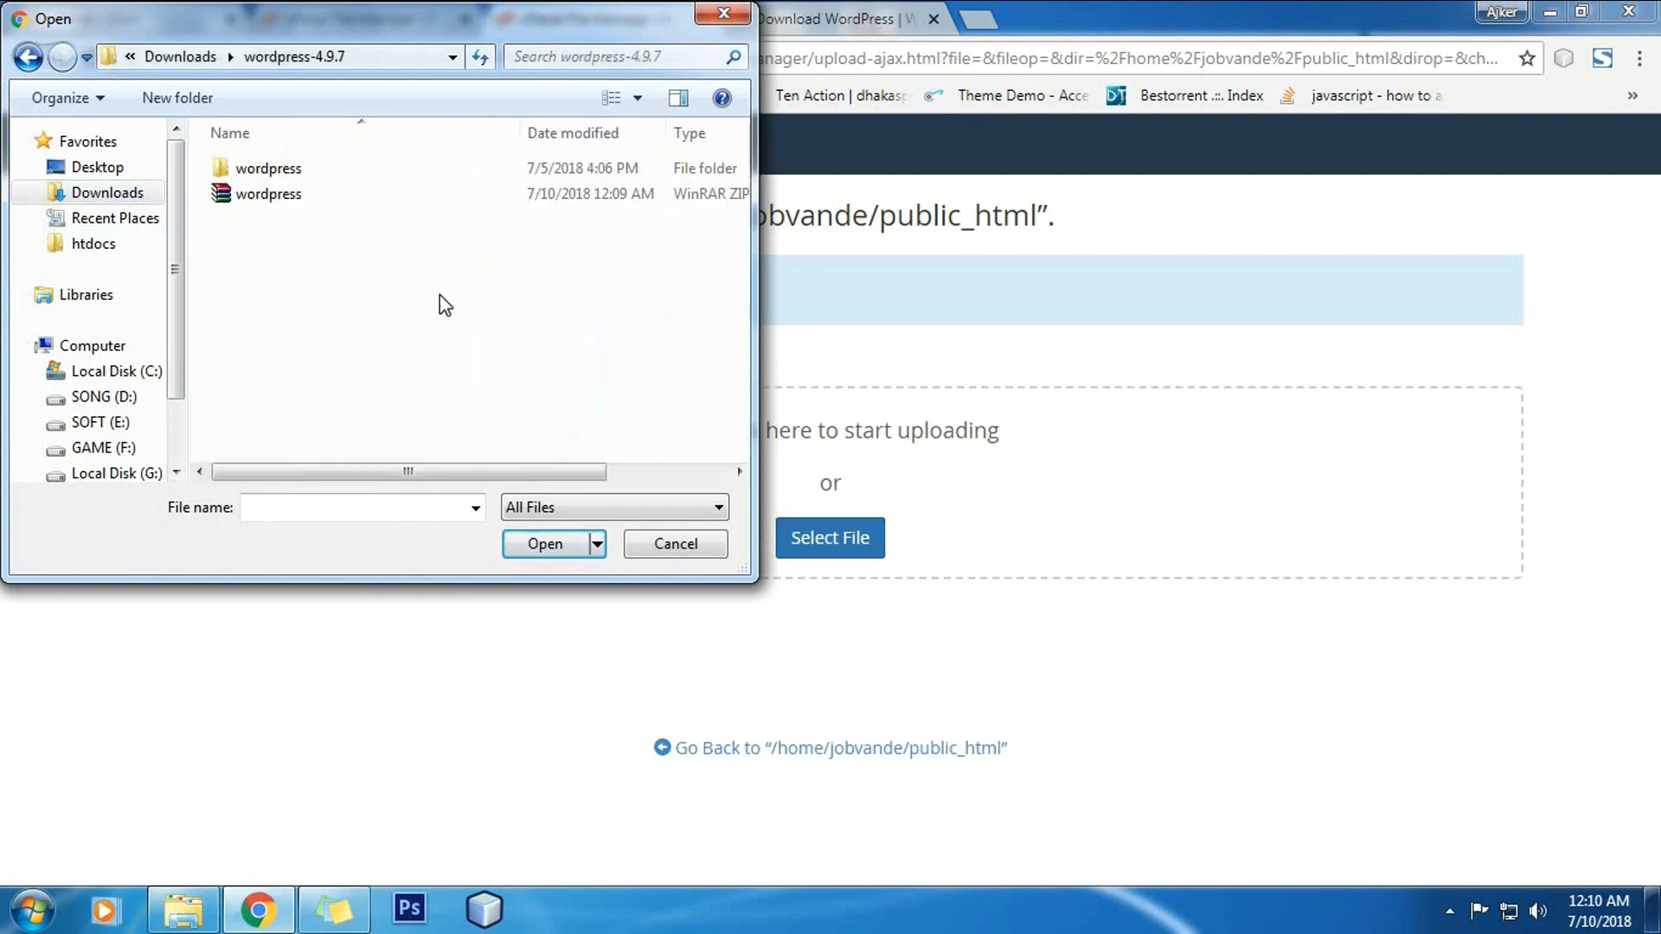
{"action": "left_click", "coordinate": [335, 194]}
{"action": "left_click", "coordinate": [567, 544]}
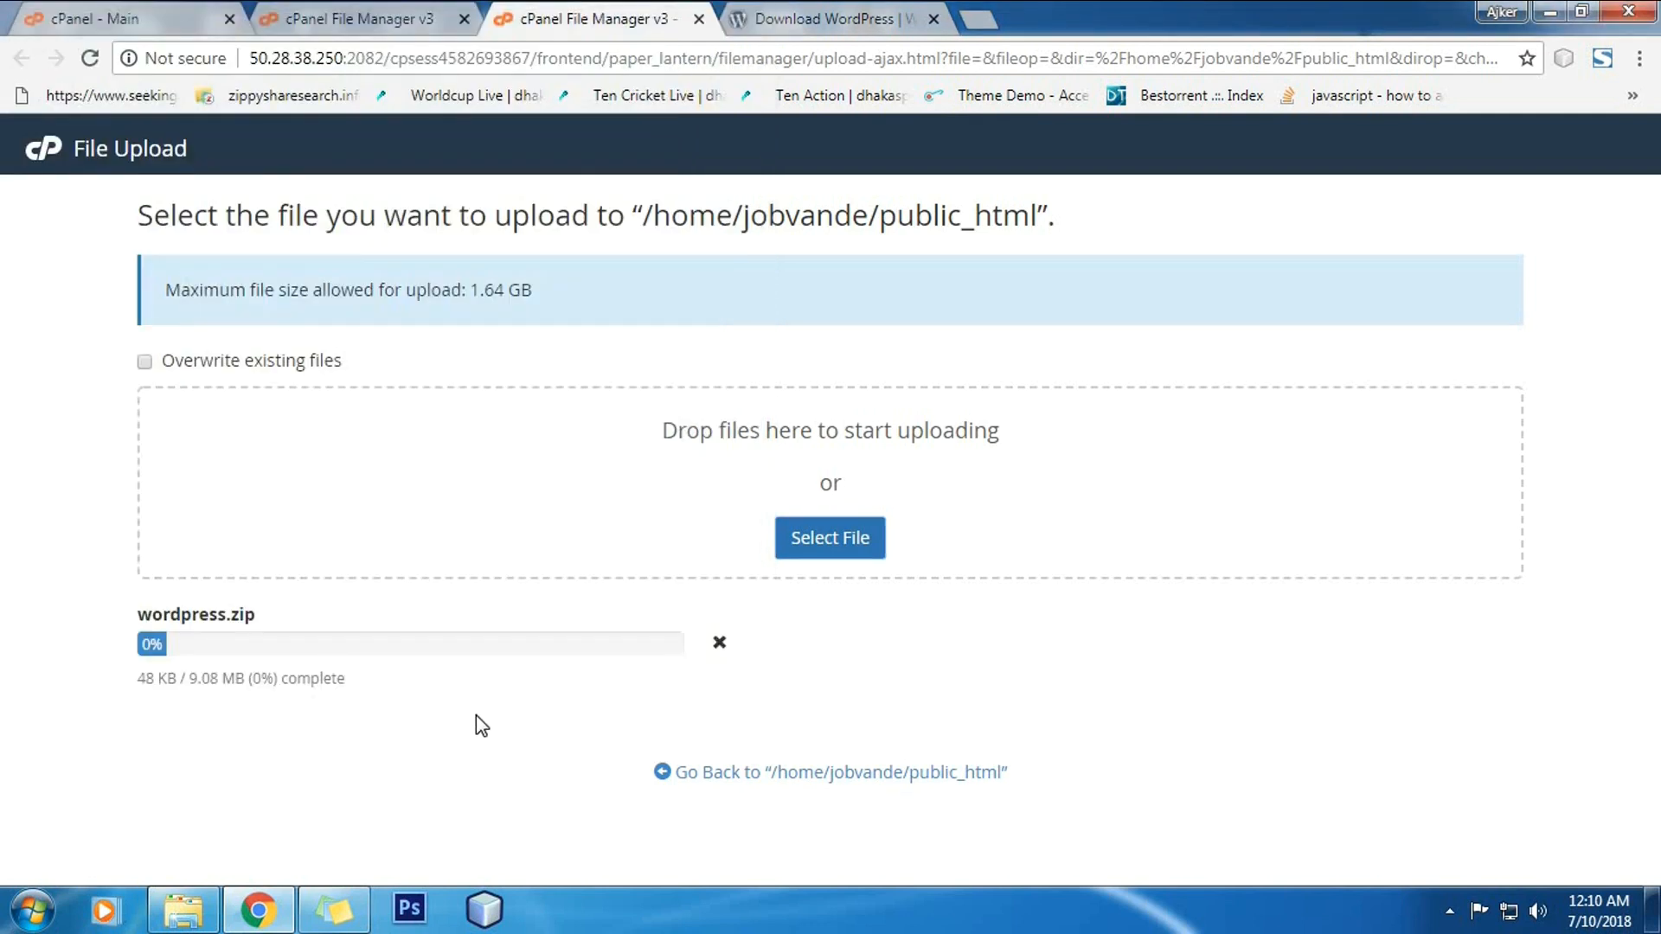
{"action": "left_click", "coordinate": [371, 9]}
{"action": "left_click", "coordinate": [170, 8]}
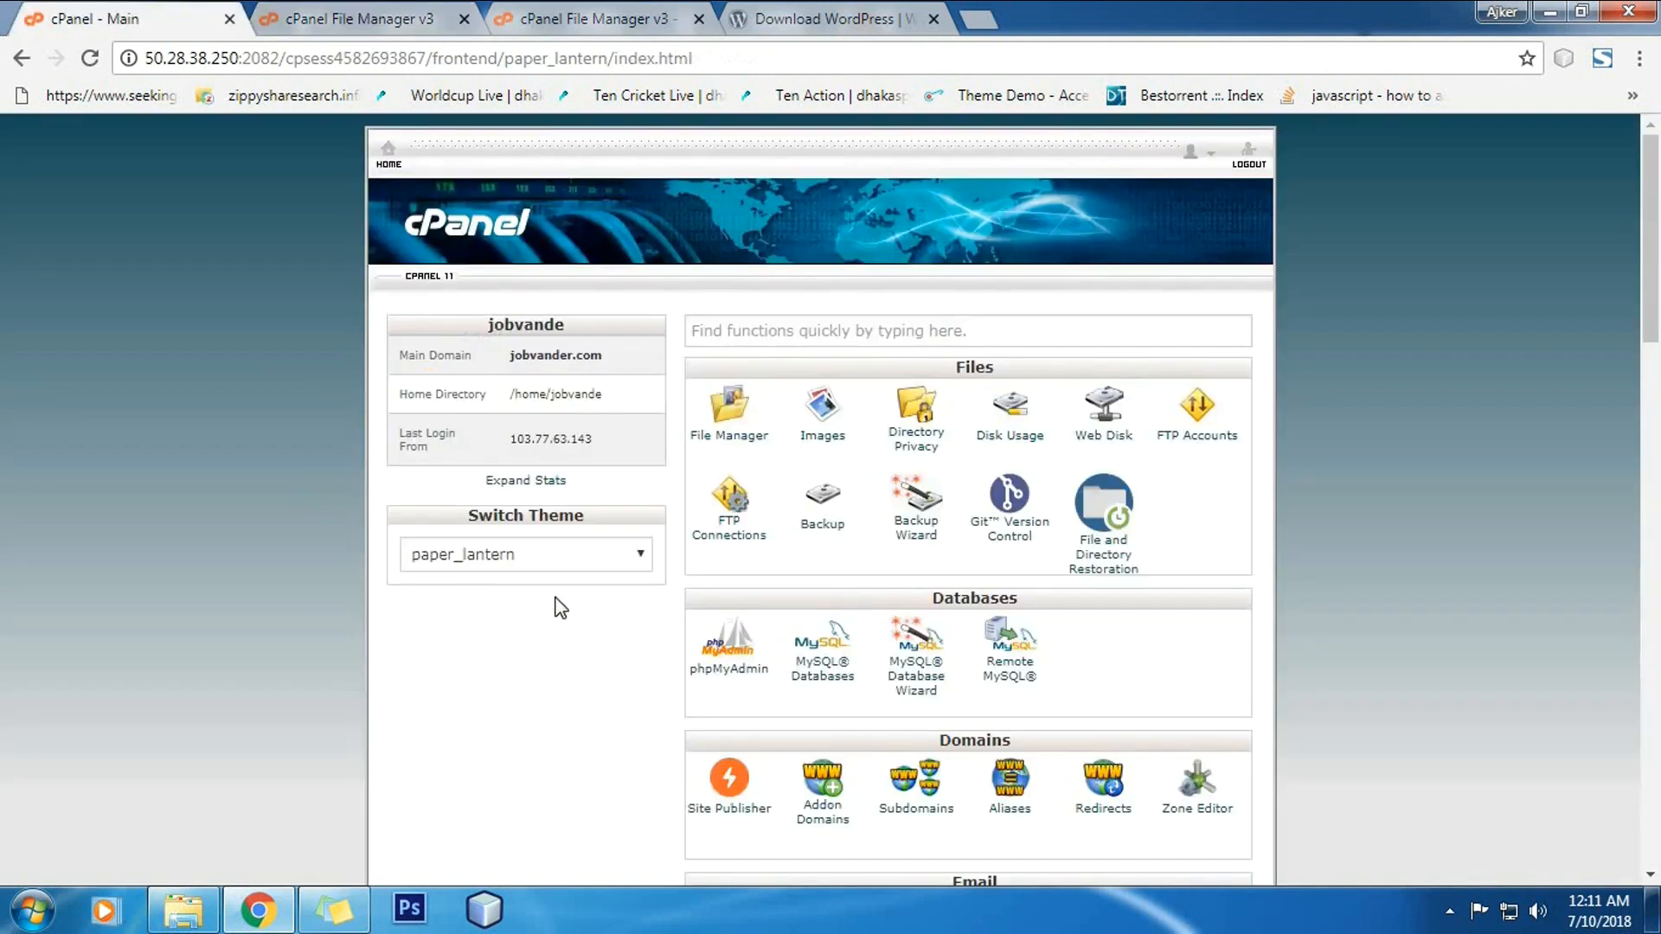
{"action": "scroll", "coordinate": [919, 495], "scroll_direction": "down", "scroll_amount": 2}
{"action": "scroll", "coordinate": [919, 495], "scroll_direction": "down", "scroll_amount": 1}
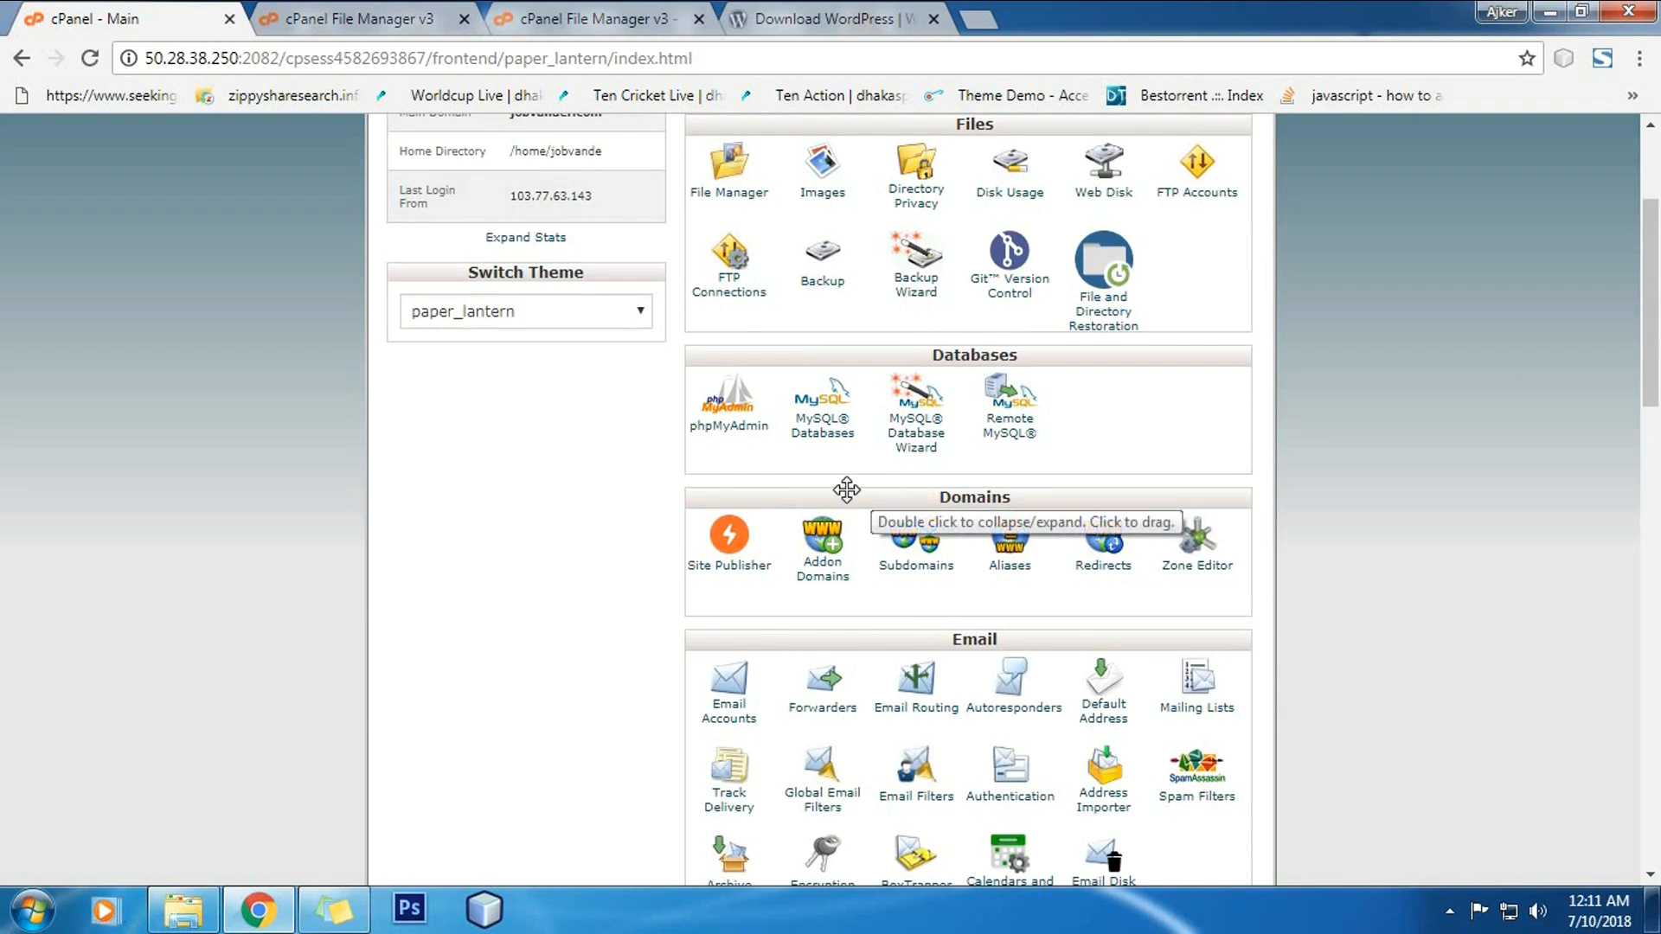
{"action": "scroll", "coordinate": [548, 545], "scroll_direction": "up", "scroll_amount": 4}
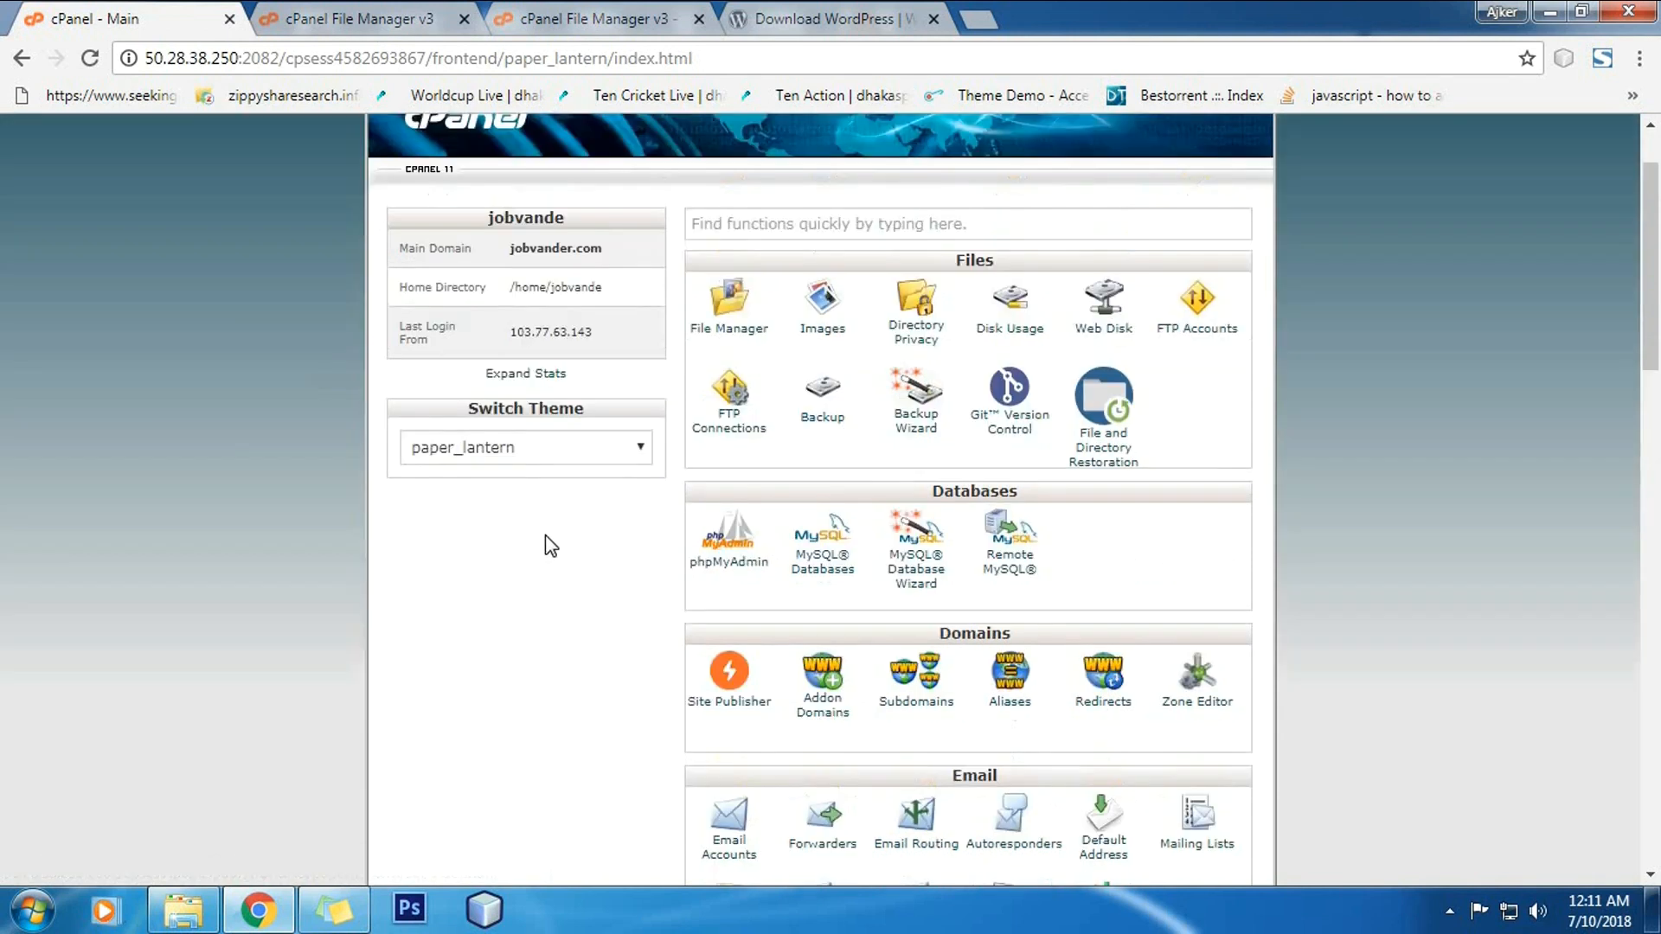
{"action": "scroll", "coordinate": [817, 558], "scroll_direction": "down", "scroll_amount": 2}
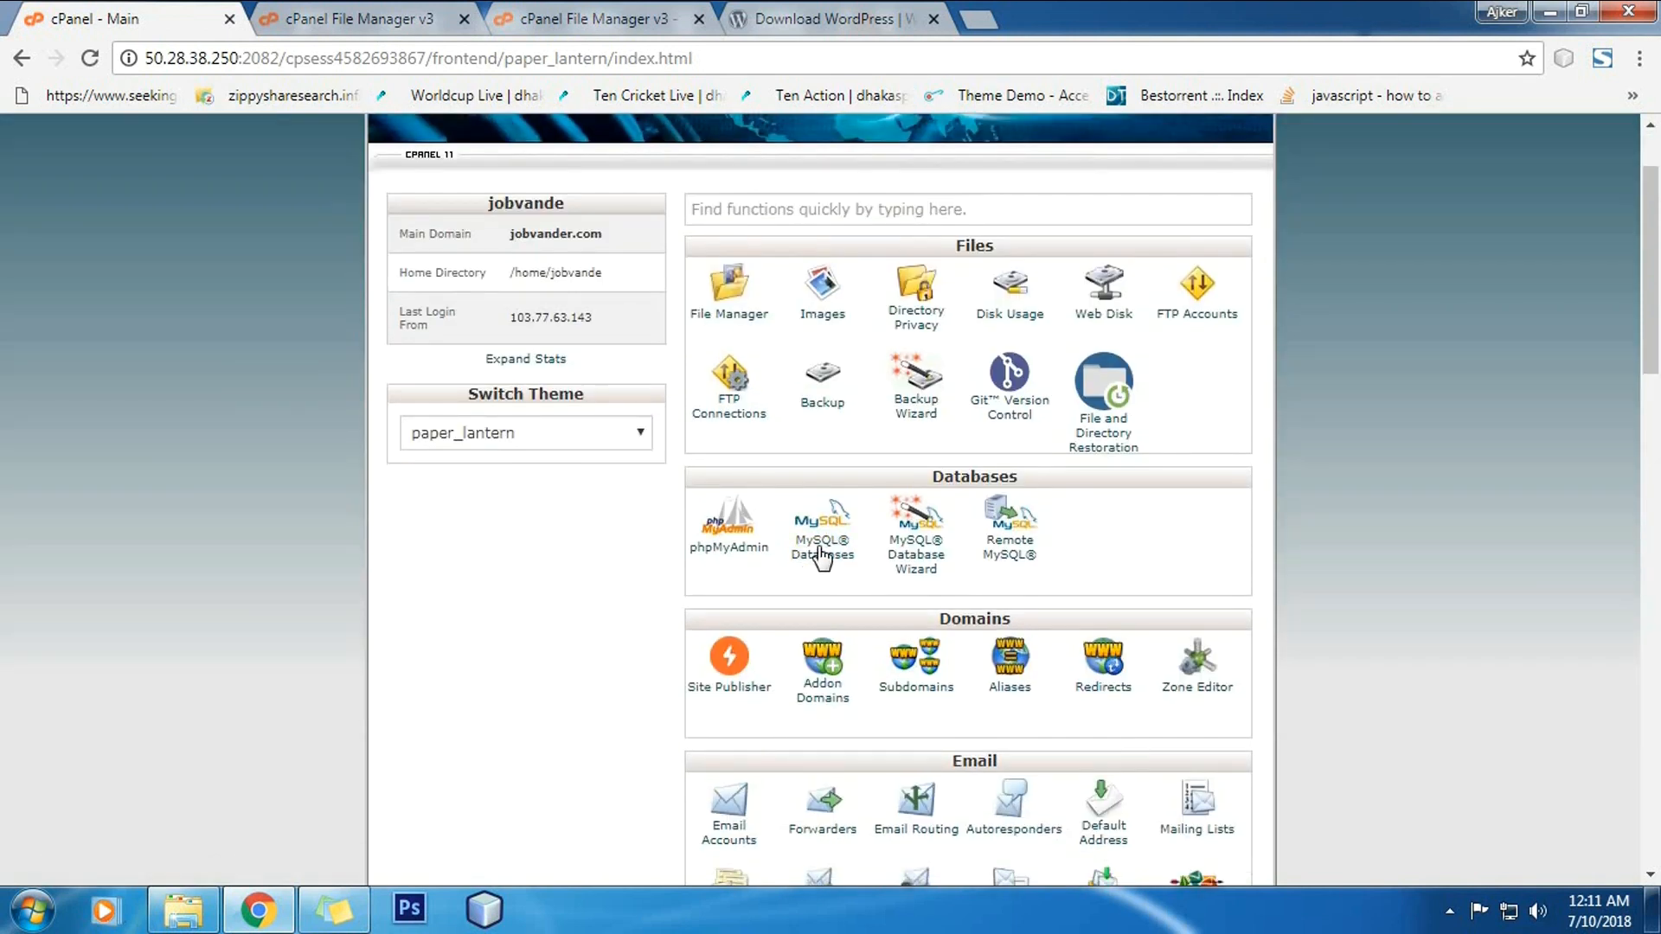
Step: Enter 'jobs' as the new database name and create the jobvande_jobs database
{"action": "left_click", "coordinate": [823, 557]}
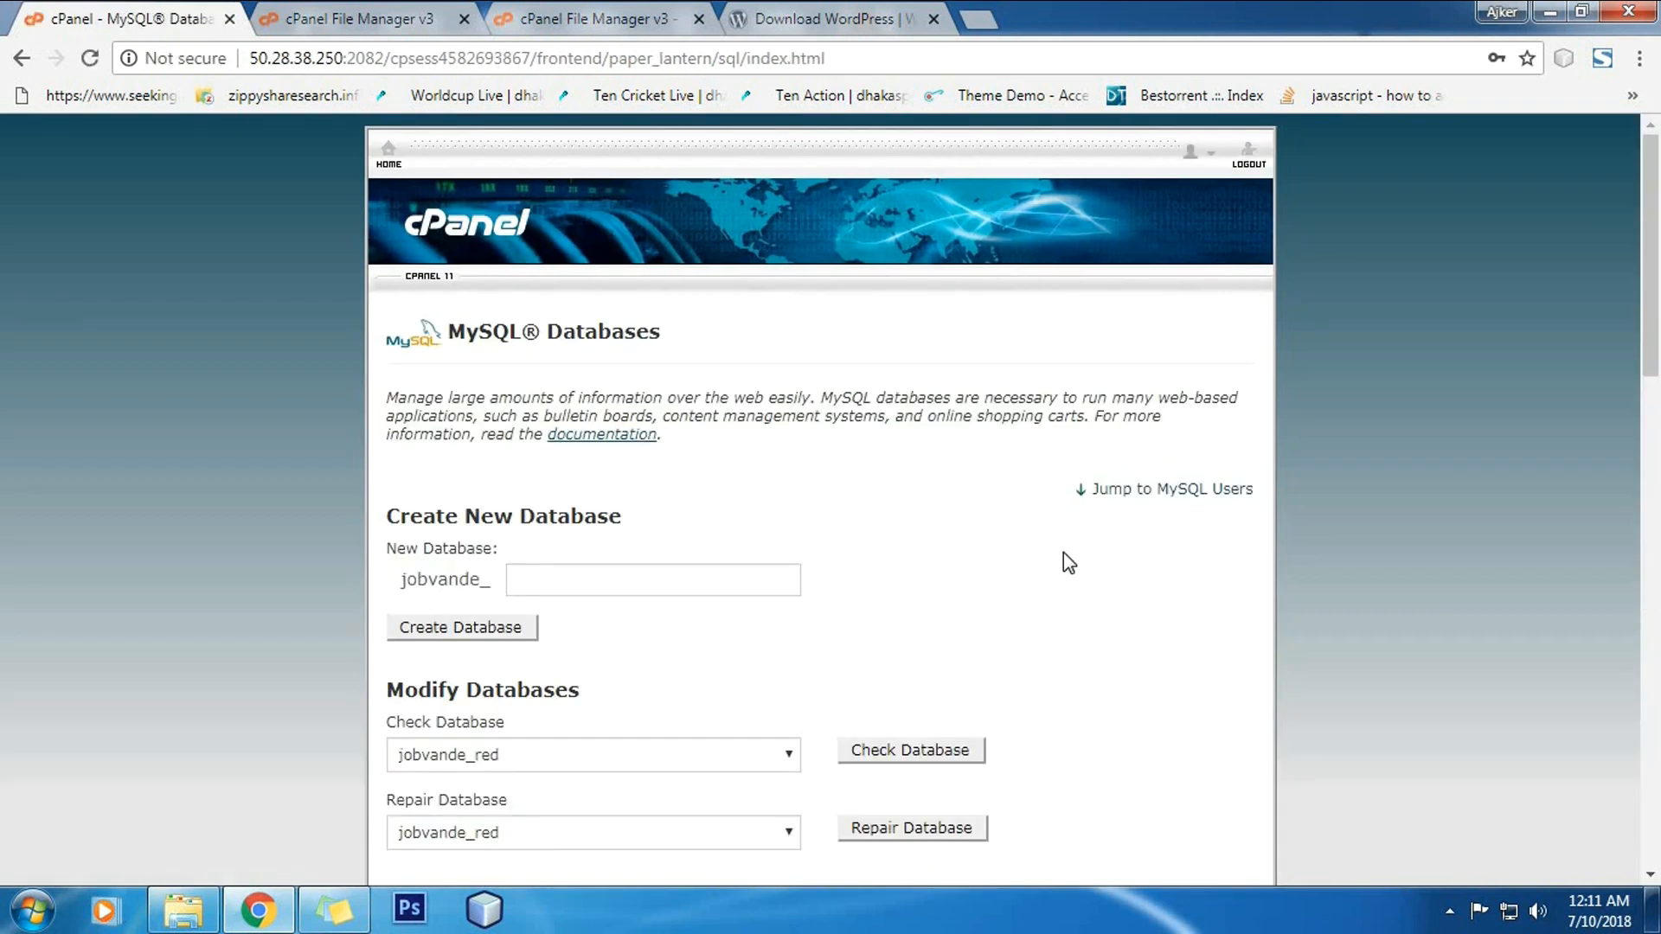
{"action": "scroll", "coordinate": [1062, 552], "scroll_direction": "down", "scroll_amount": 4}
{"action": "scroll", "coordinate": [802, 482], "scroll_direction": "up", "scroll_amount": 3}
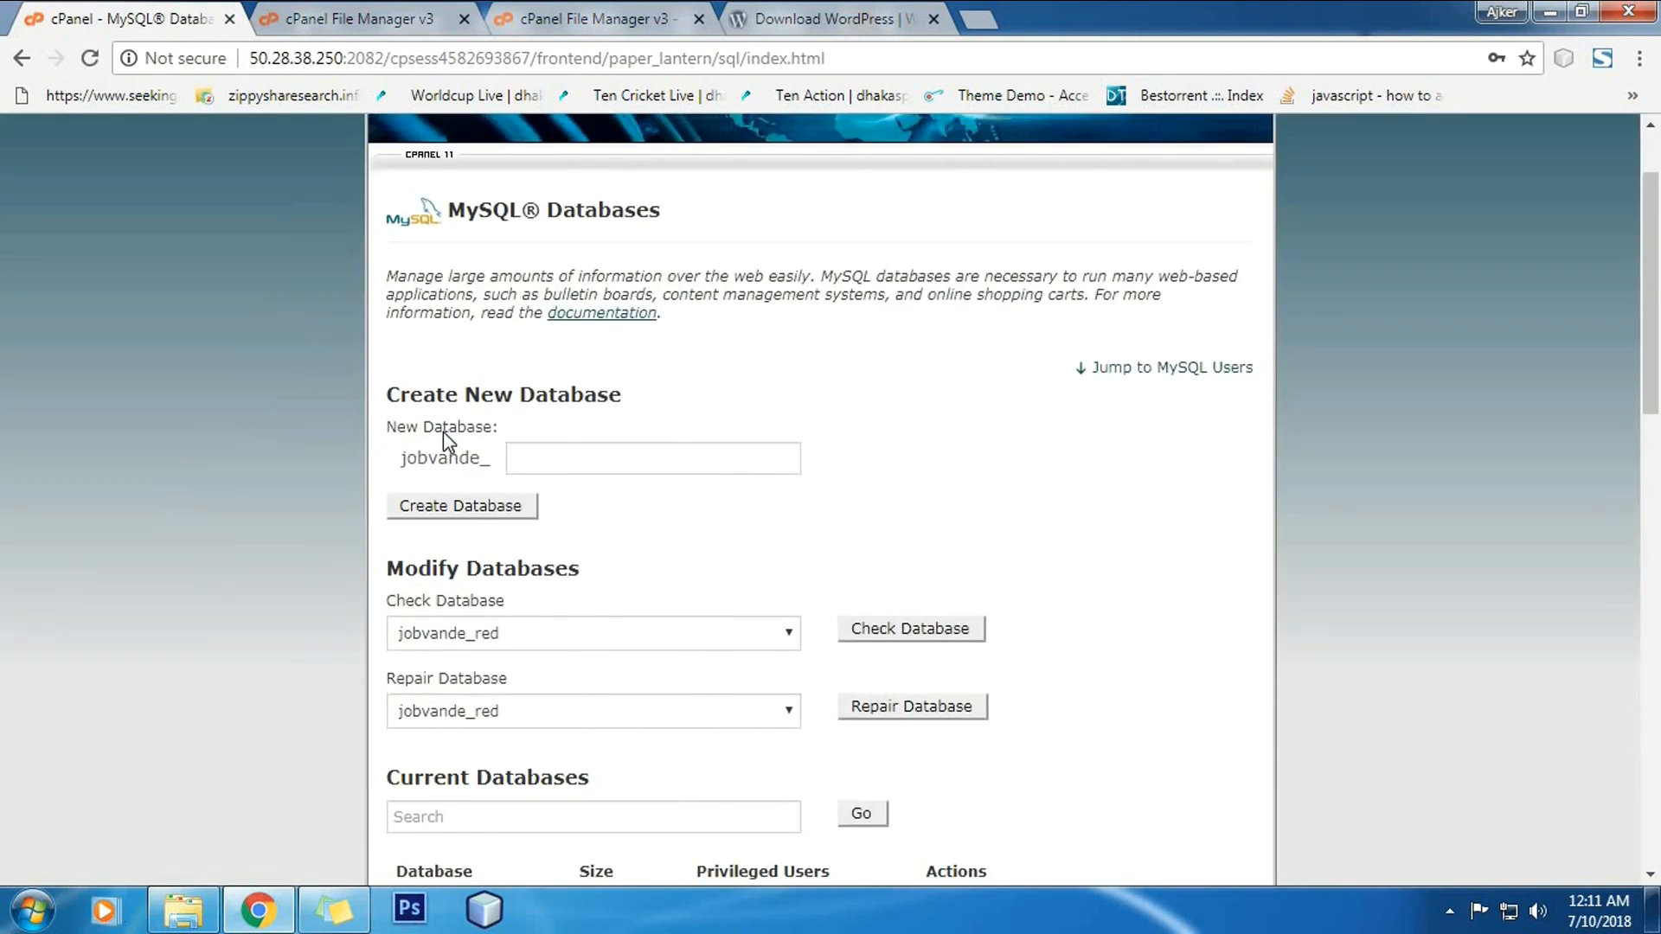
{"action": "left_click", "coordinate": [575, 456]}
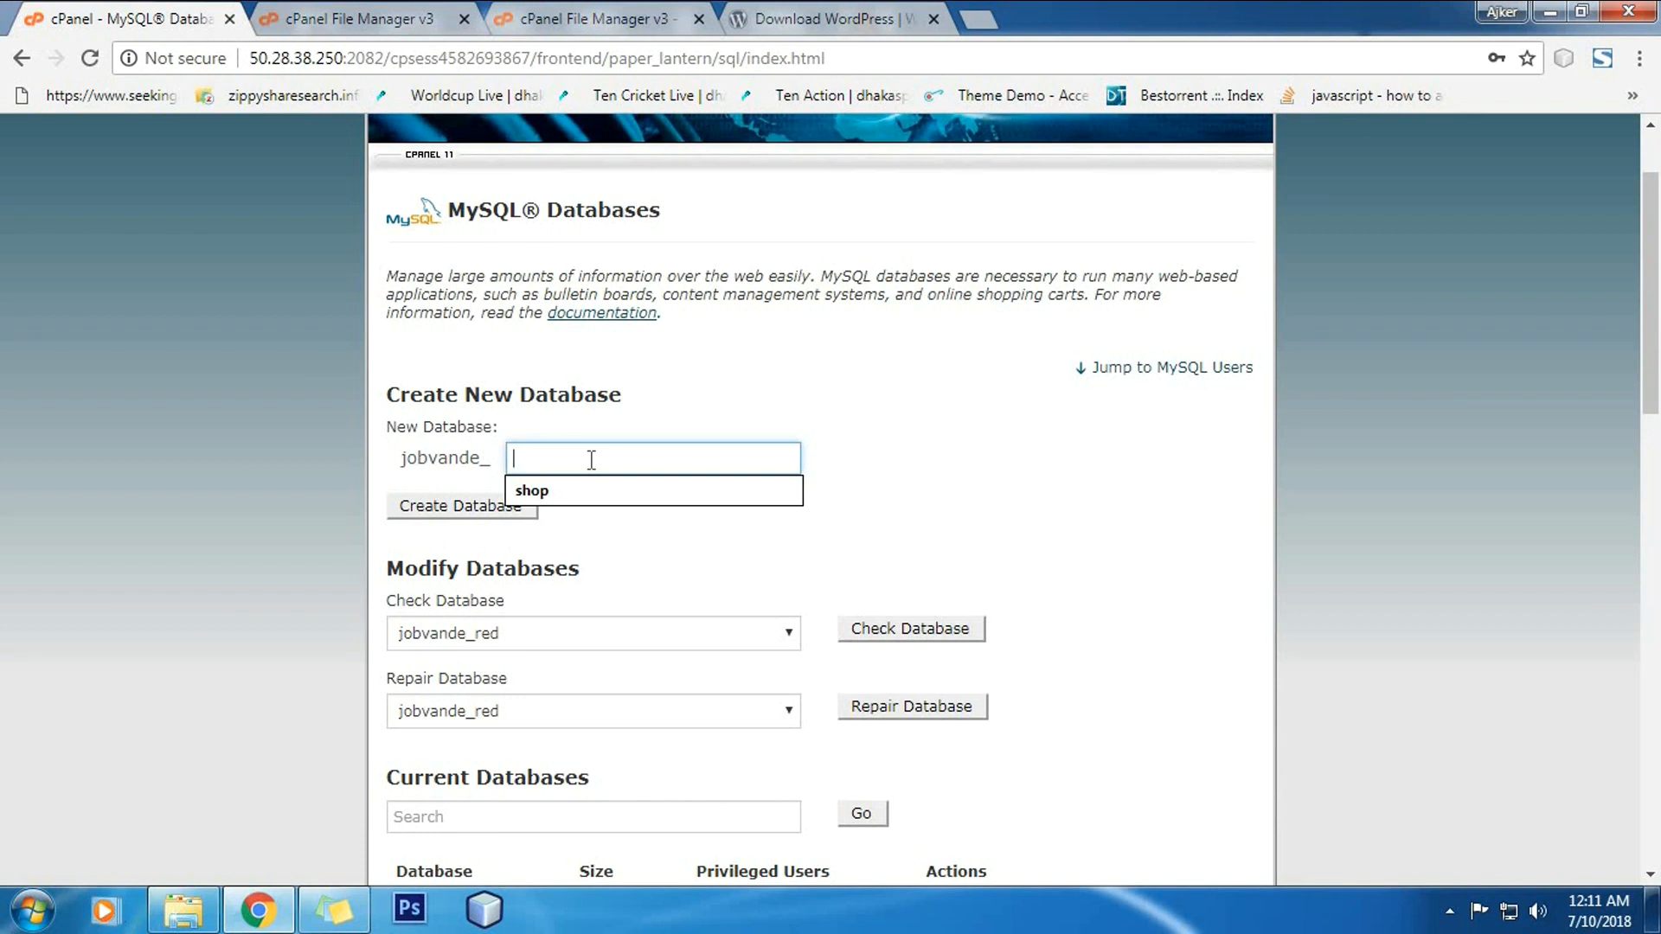
{"action": "type", "text": "tu"}
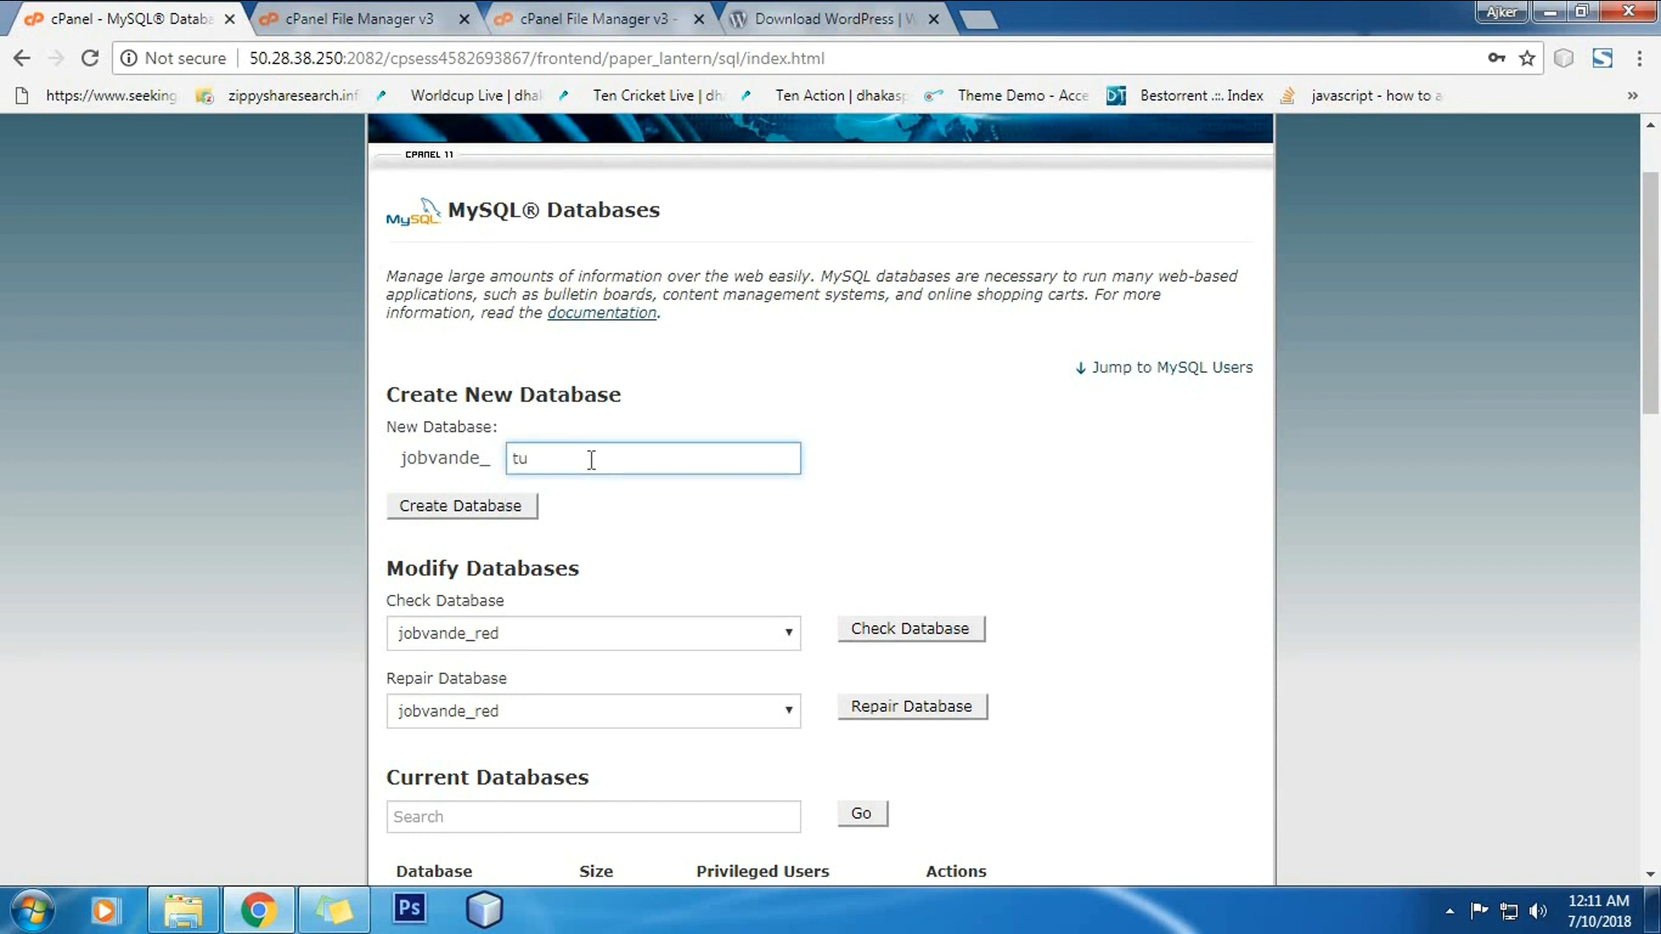
{"action": "key", "text": "BackSpace"}
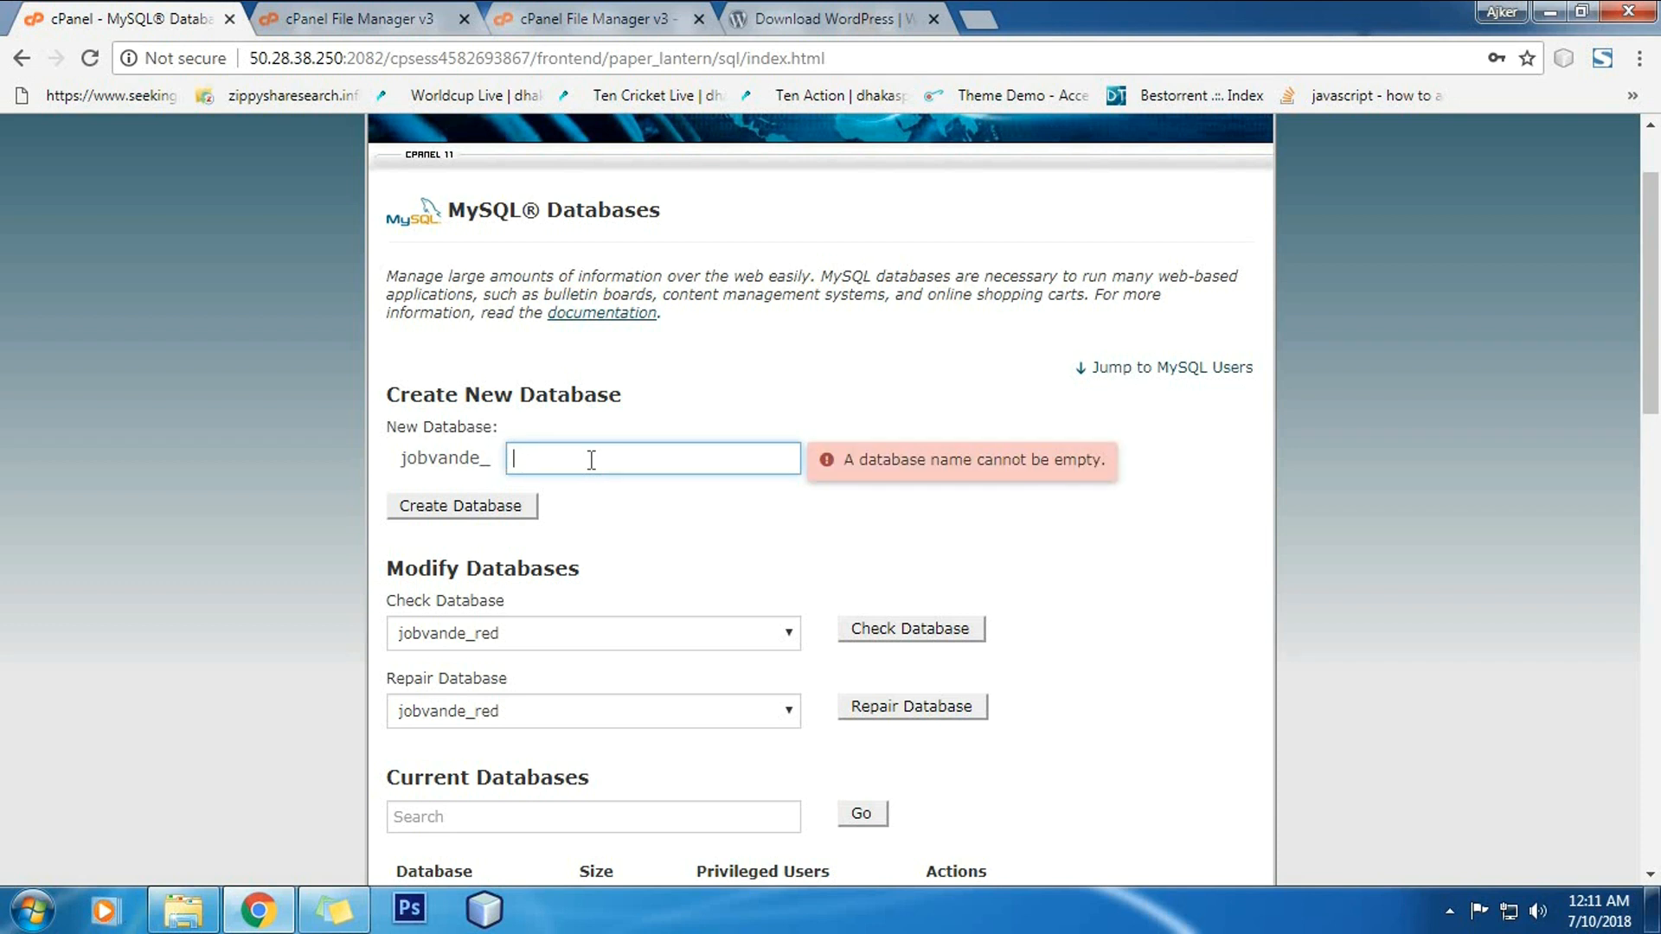
{"action": "type", "text": "jobs"}
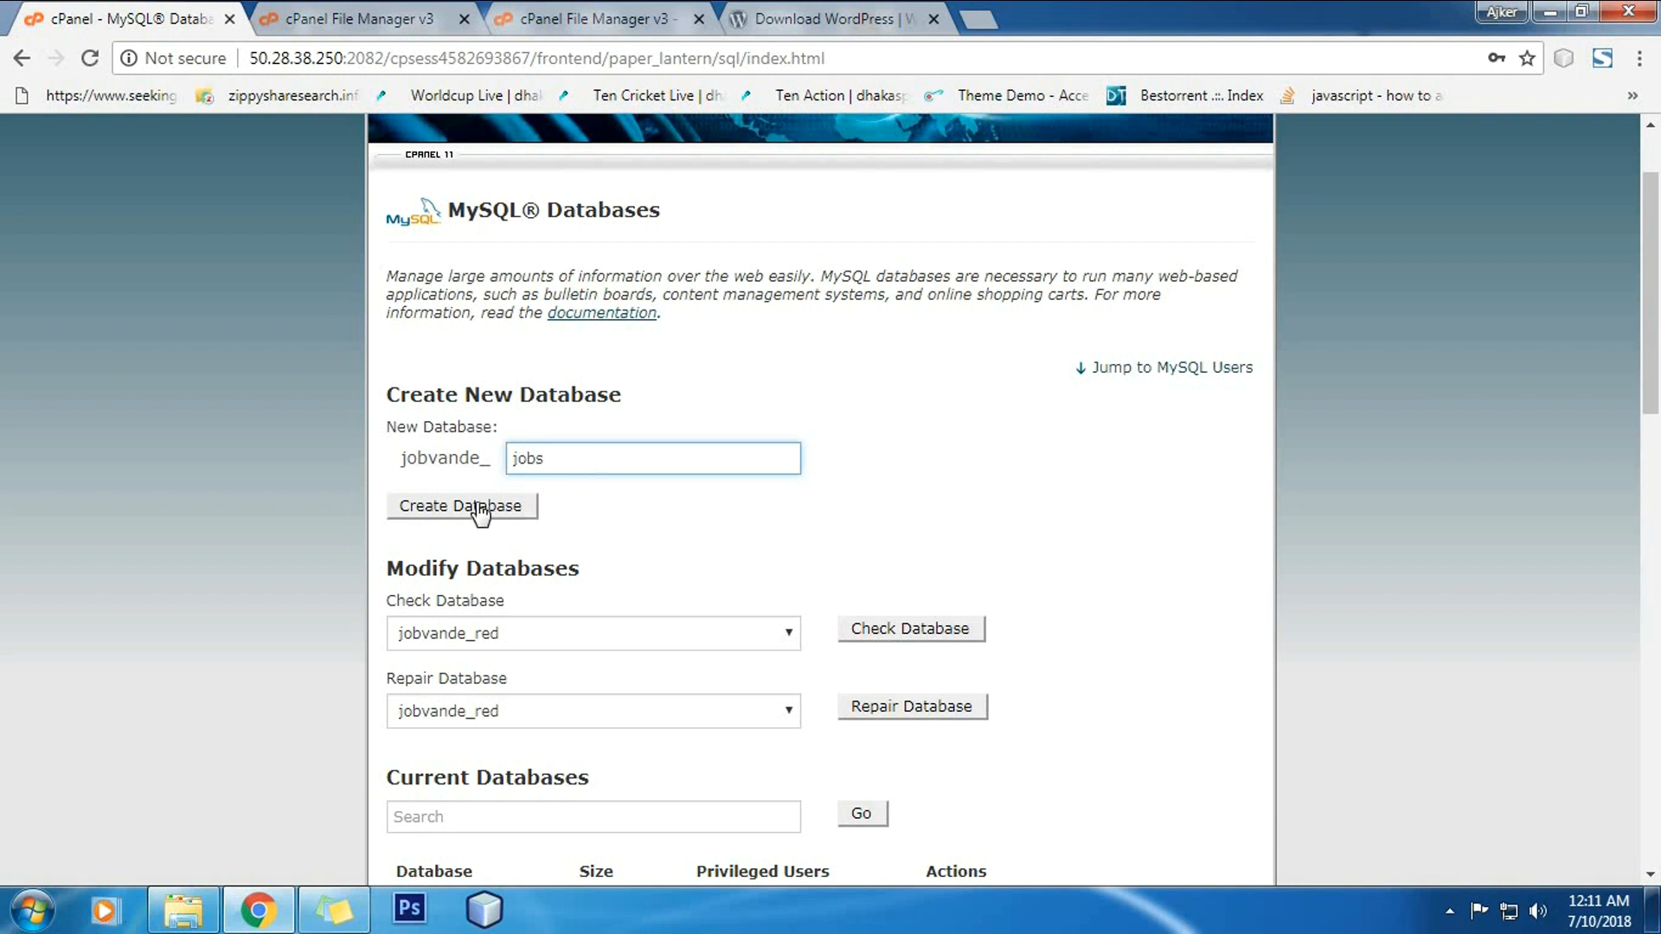
{"action": "left_click", "coordinate": [481, 509]}
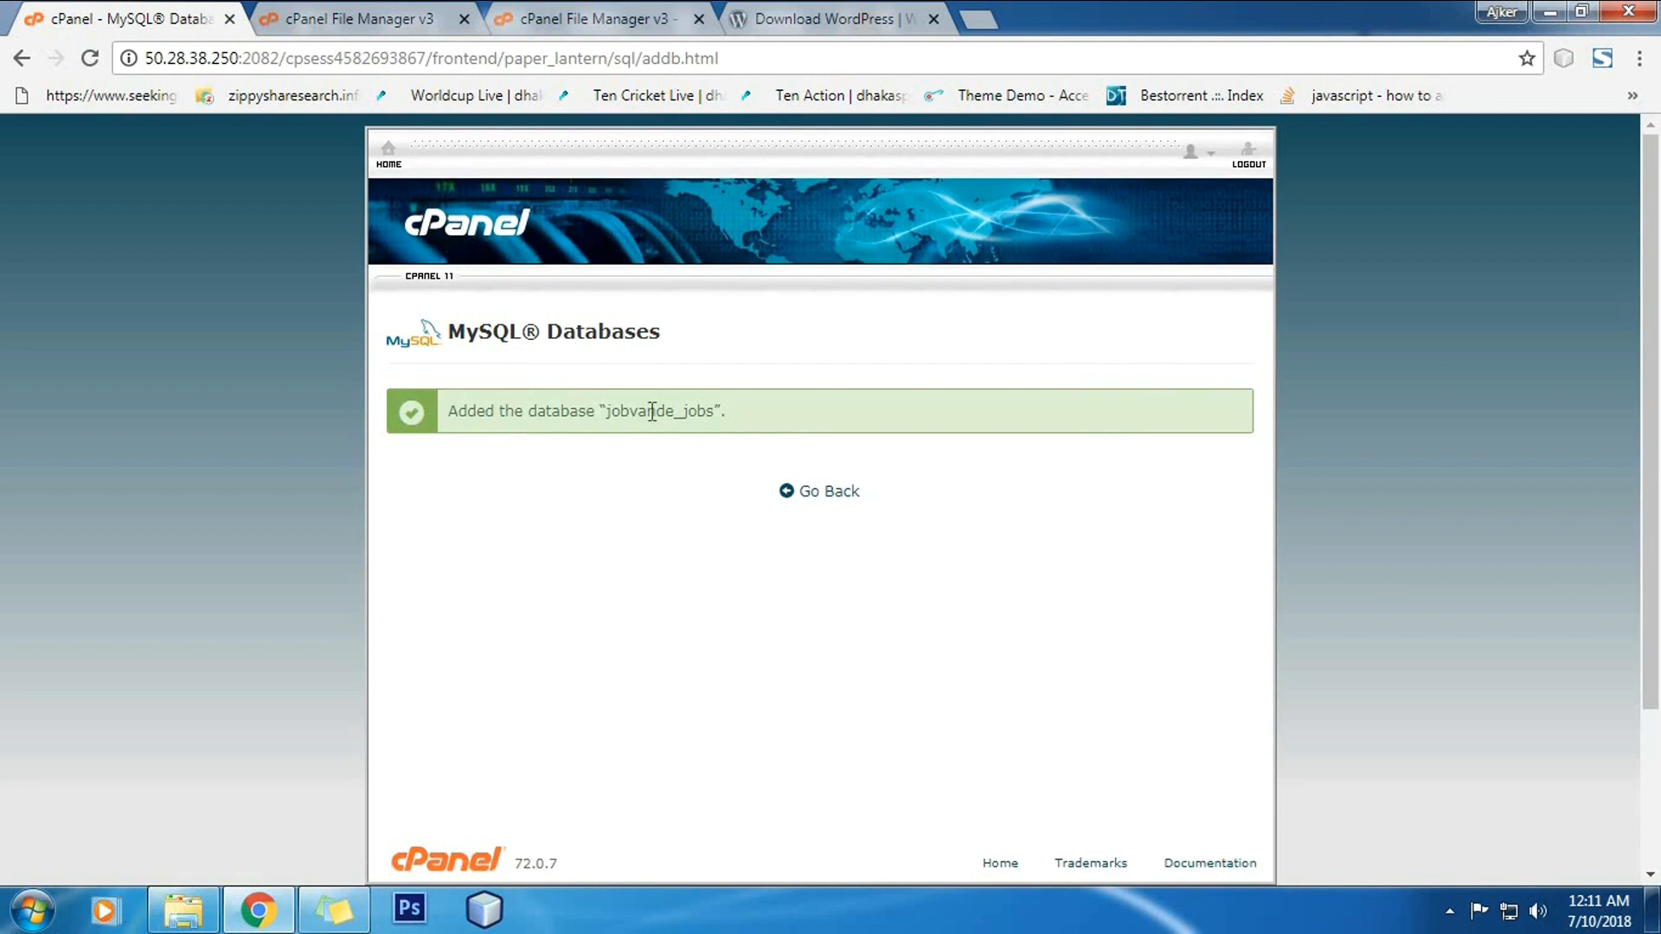
{"action": "double_click", "coordinate": [652, 412]}
{"action": "key", "text": "ctrl+c"}
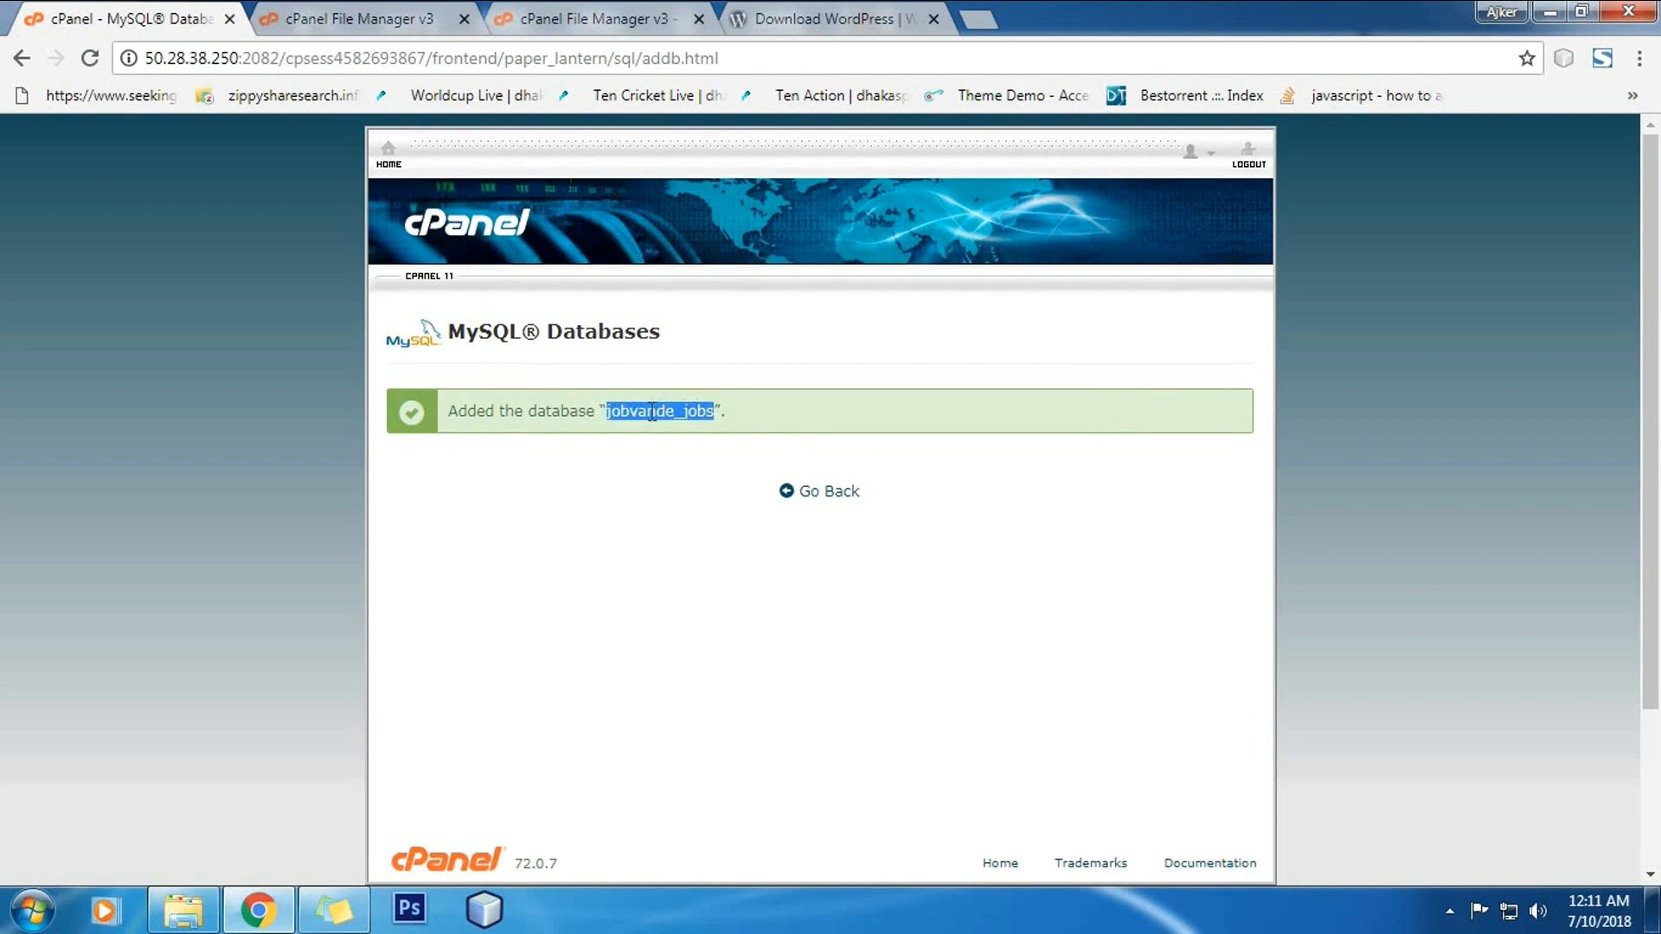
Step: Paste the database name jobvande_jobs into a new Notepad note, then minimize Notepad
{"action": "left_click", "coordinate": [35, 913]}
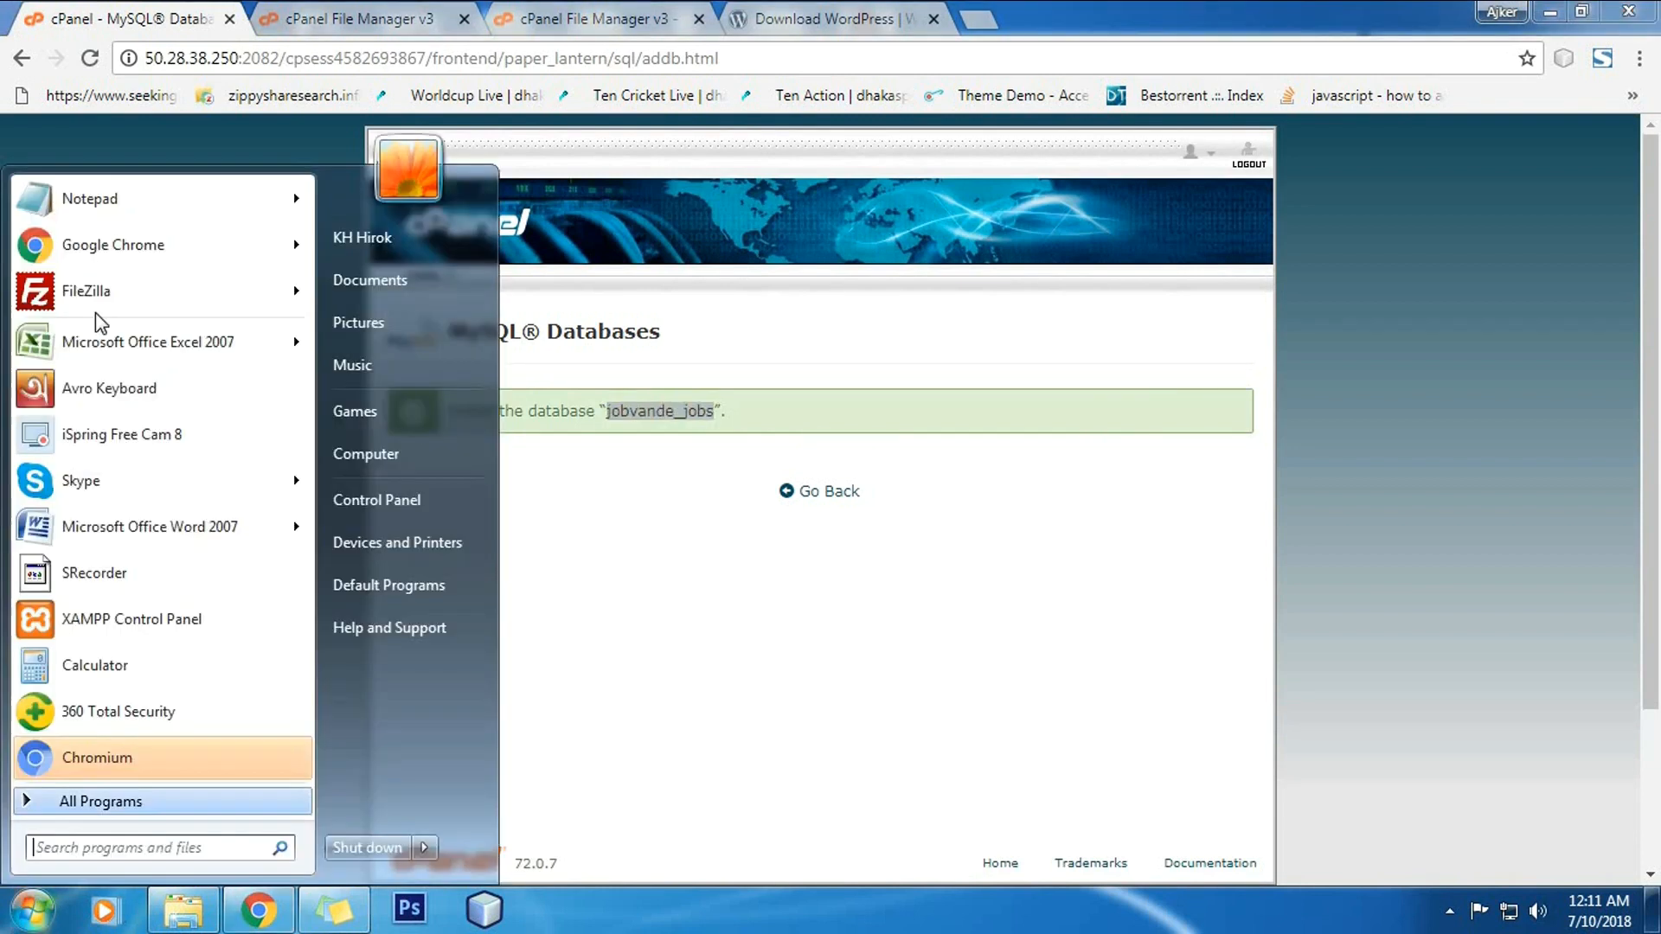
{"action": "left_click", "coordinate": [117, 197]}
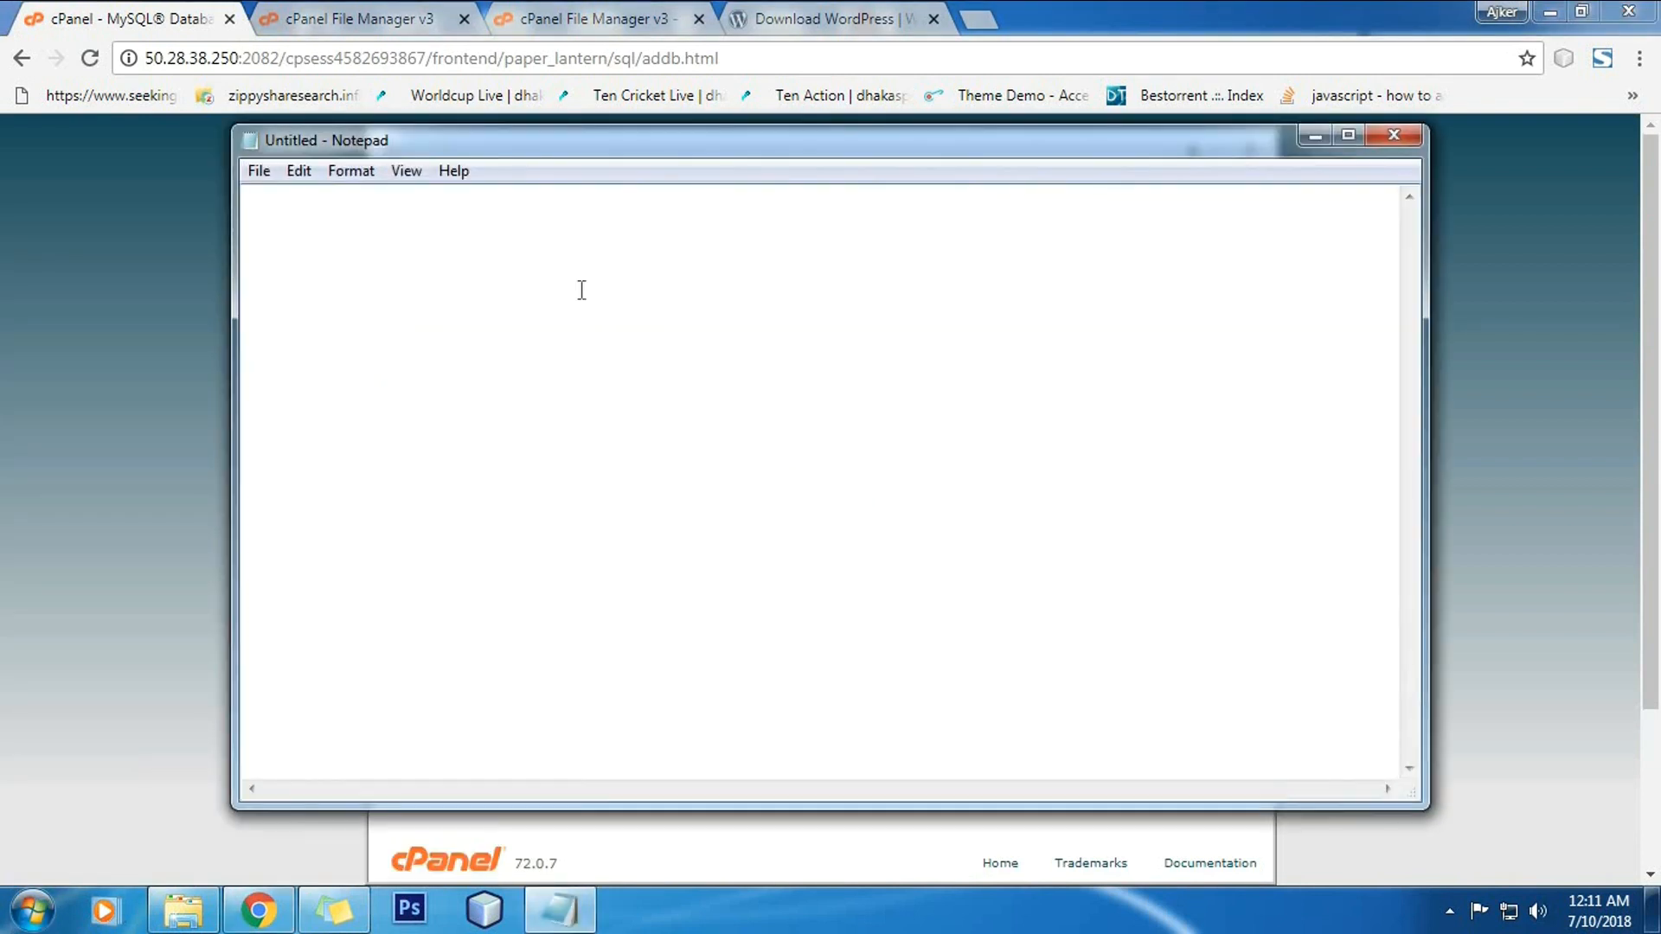
{"action": "key", "text": "ctrl+v"}
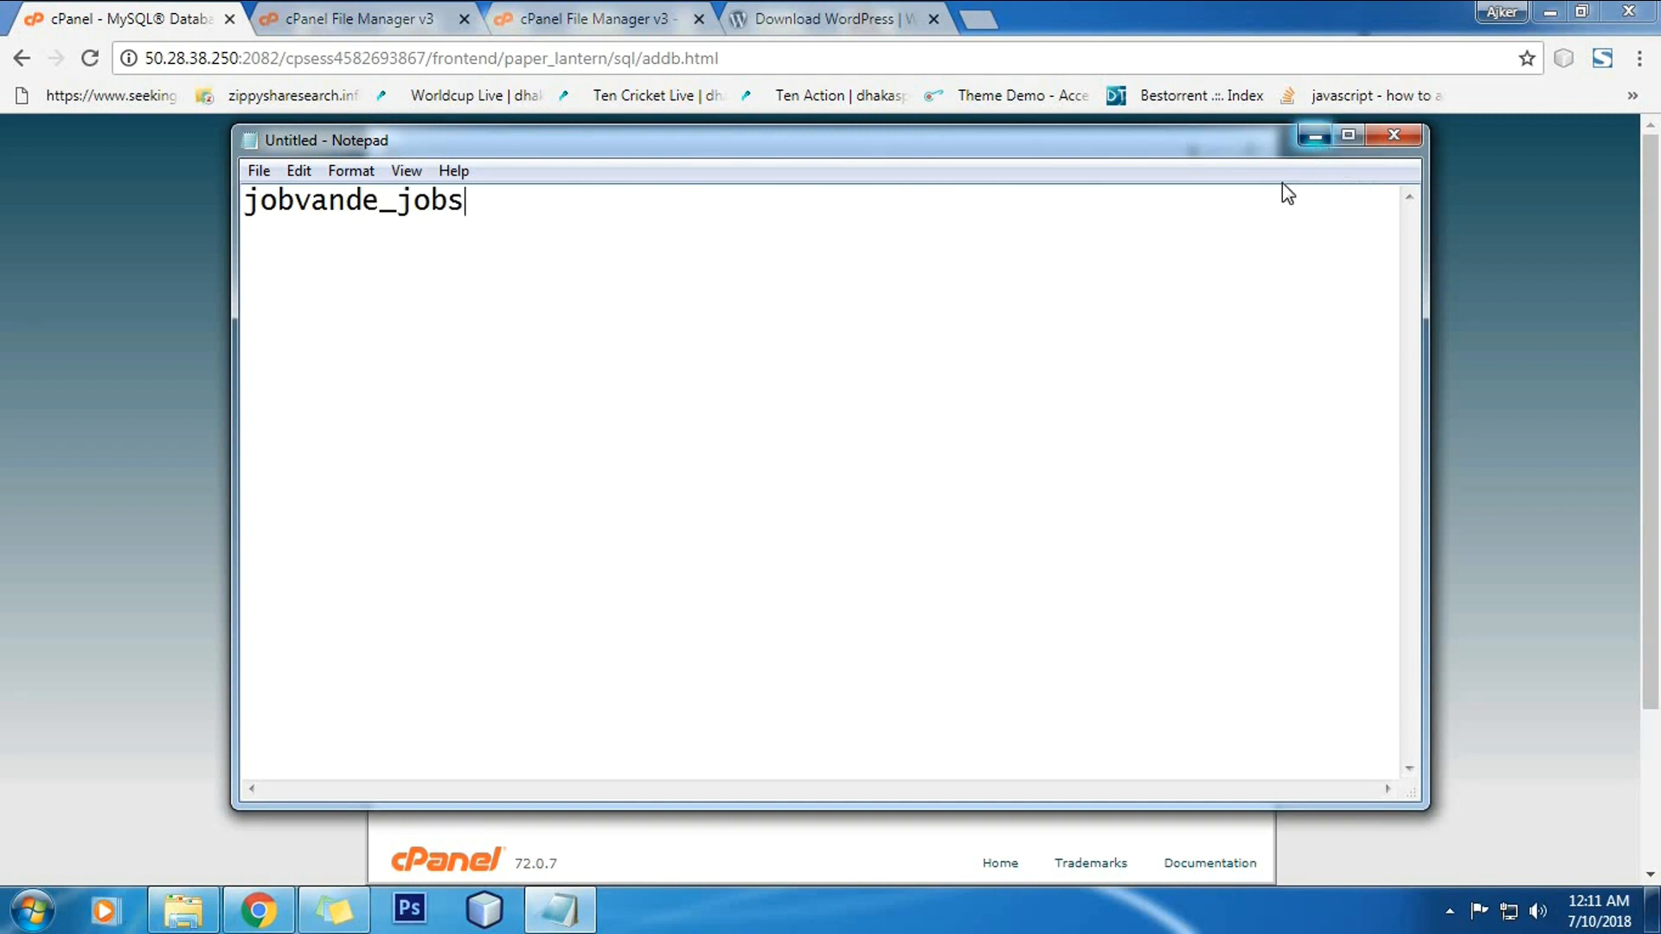
{"action": "left_click", "coordinate": [1315, 136]}
{"action": "left_click", "coordinate": [829, 491]}
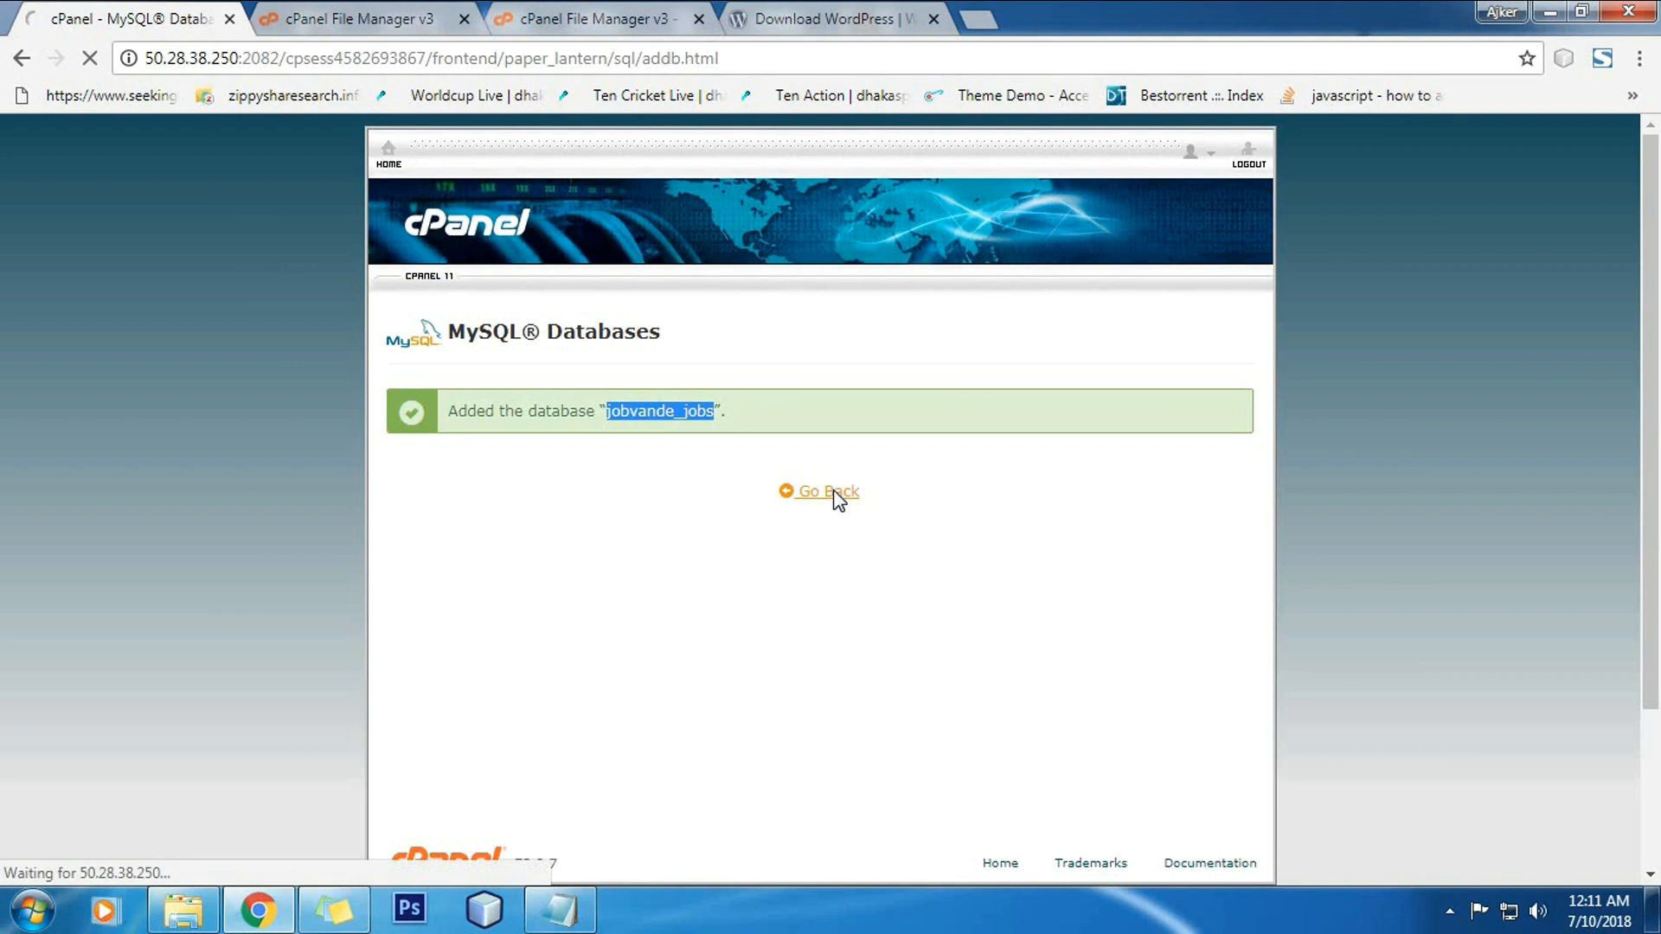
Step: Type 'jobs' into the Username field of the Add New User form
{"action": "scroll", "coordinate": [813, 558], "scroll_direction": "down", "scroll_amount": 5}
{"action": "scroll", "coordinate": [791, 527], "scroll_direction": "down", "scroll_amount": 6}
{"action": "scroll", "coordinate": [789, 489], "scroll_direction": "up", "scroll_amount": 4}
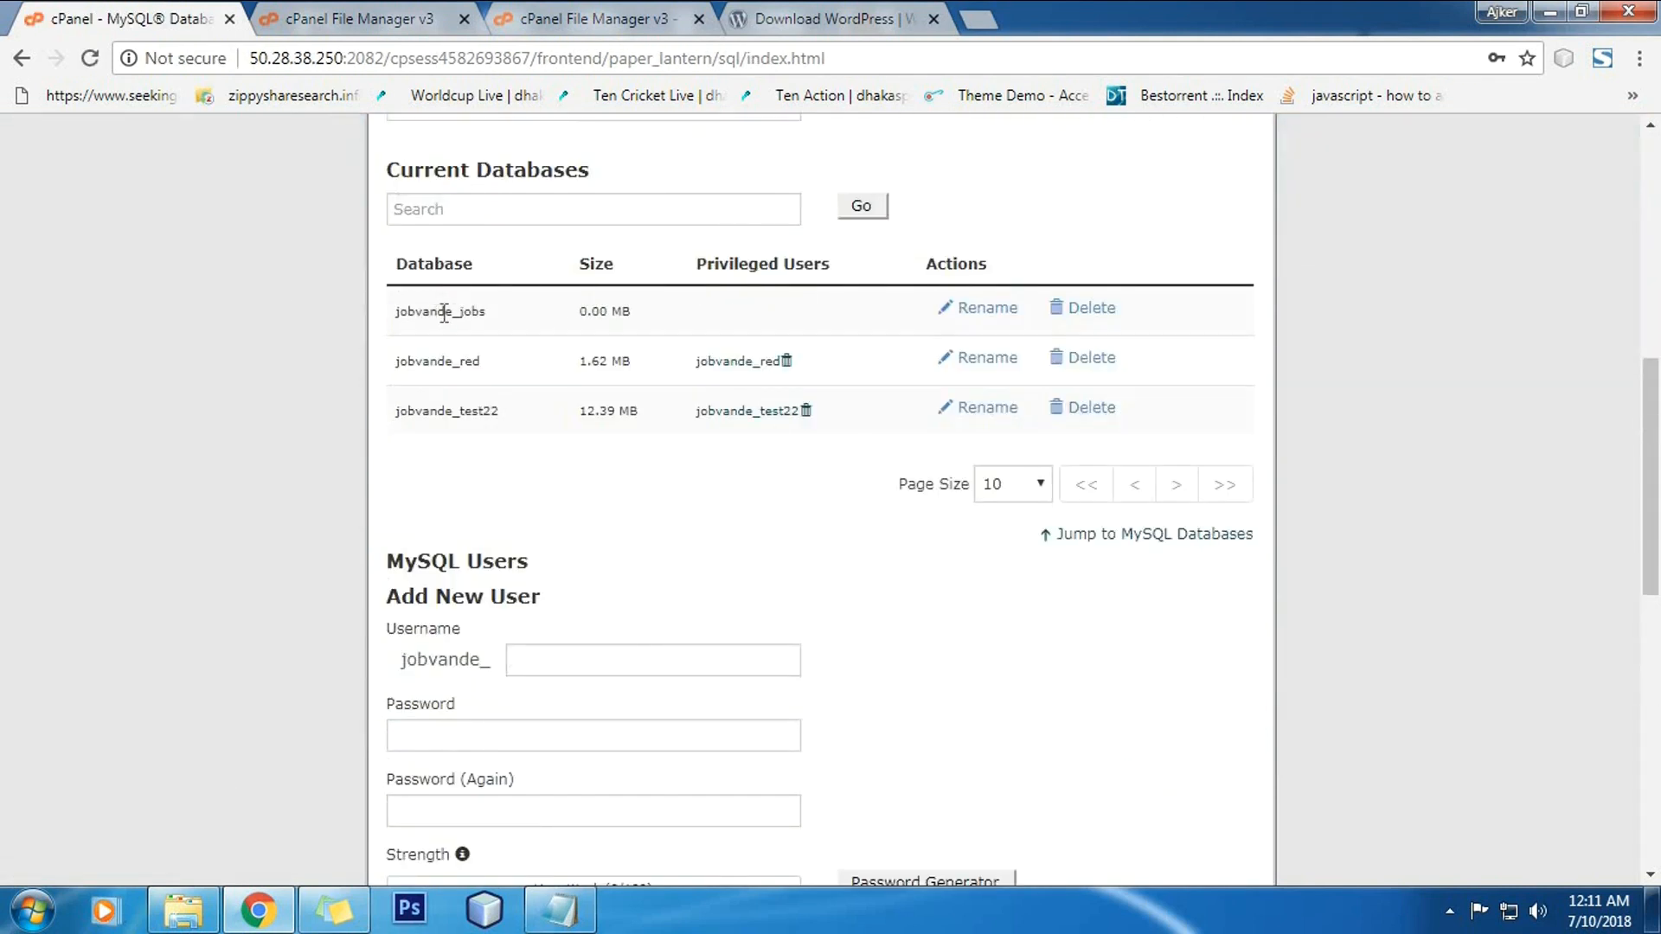
{"action": "scroll", "coordinate": [797, 529], "scroll_direction": "down", "scroll_amount": 7}
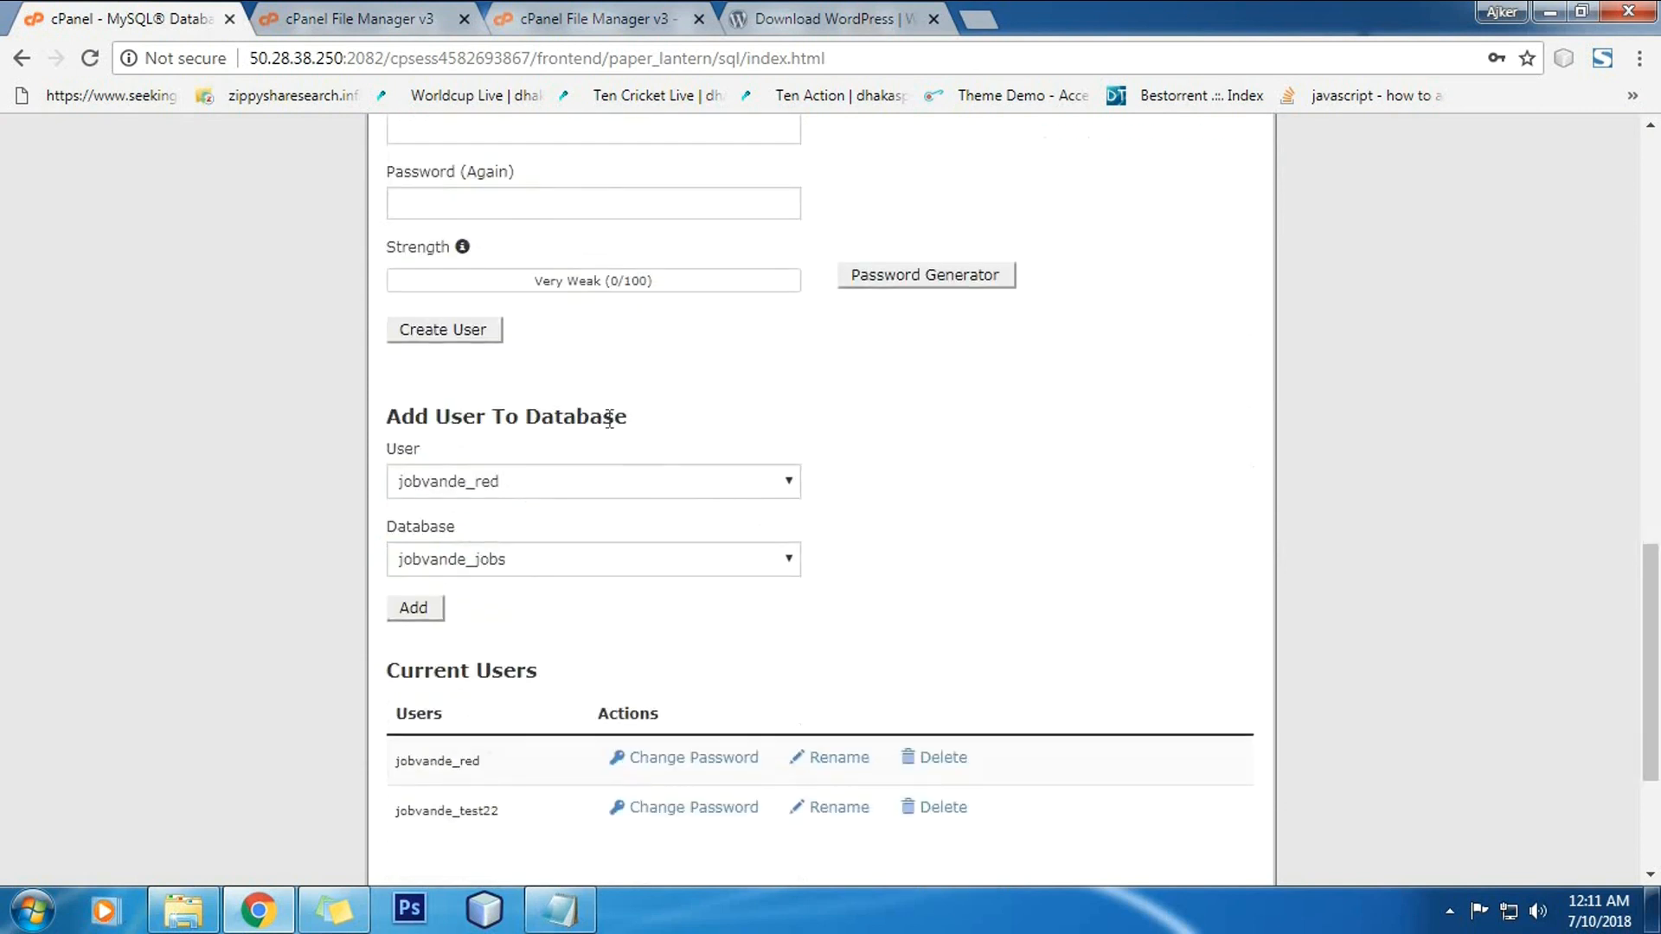
{"action": "scroll", "coordinate": [604, 435], "scroll_direction": "up", "scroll_amount": 1}
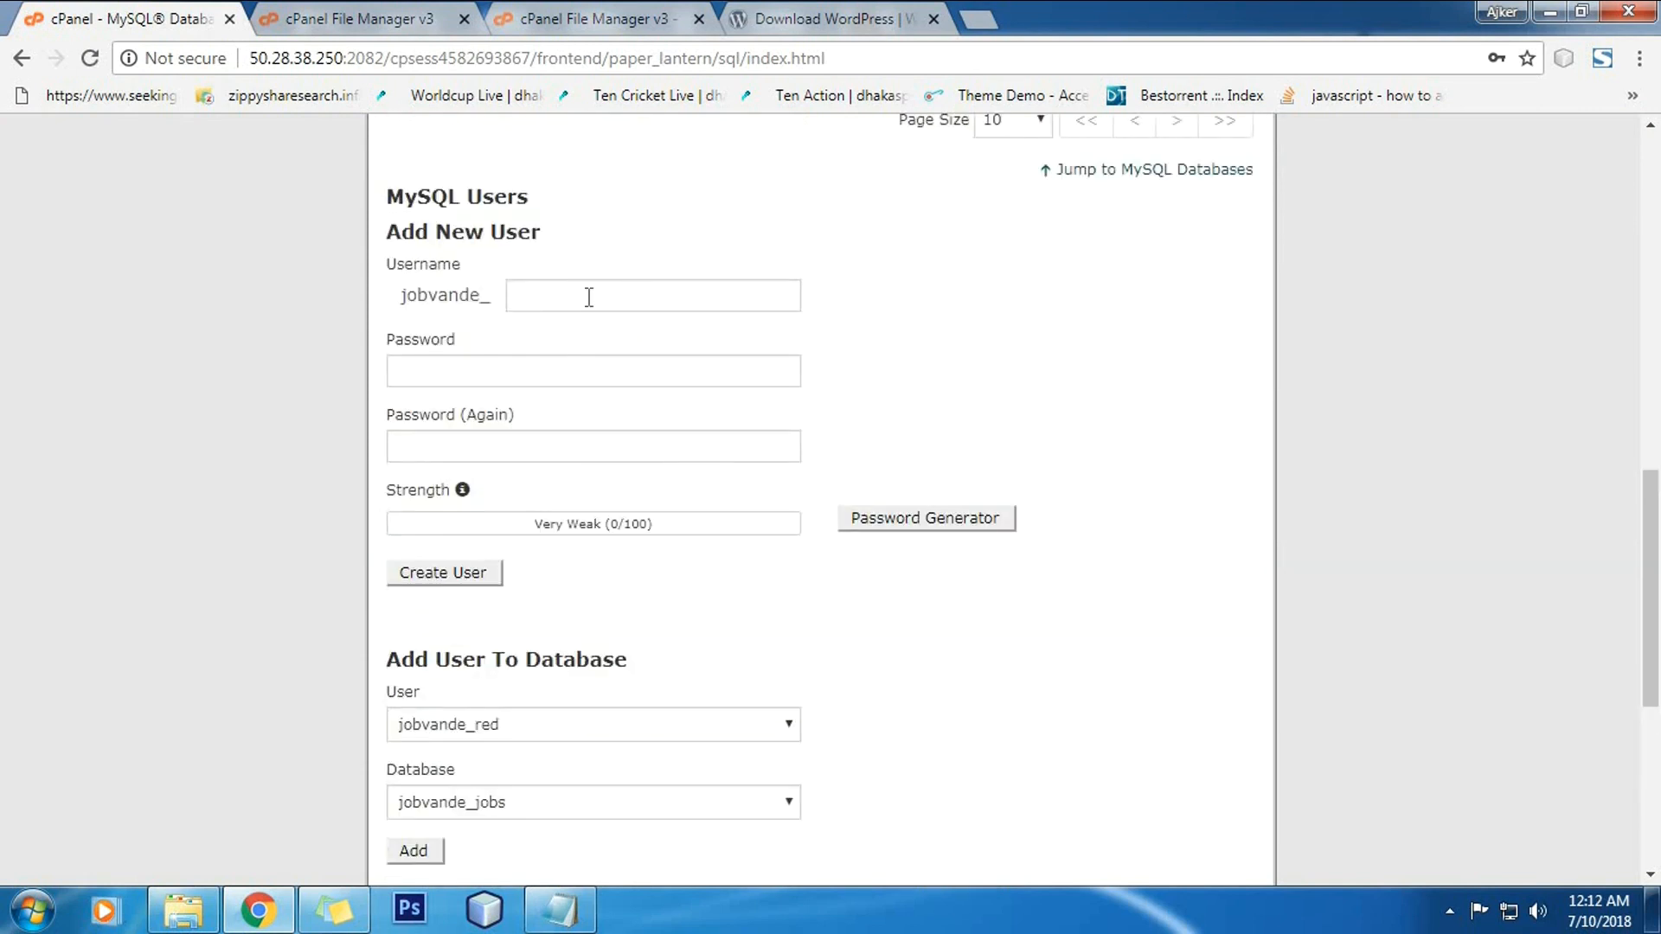
{"action": "left_click", "coordinate": [590, 292]}
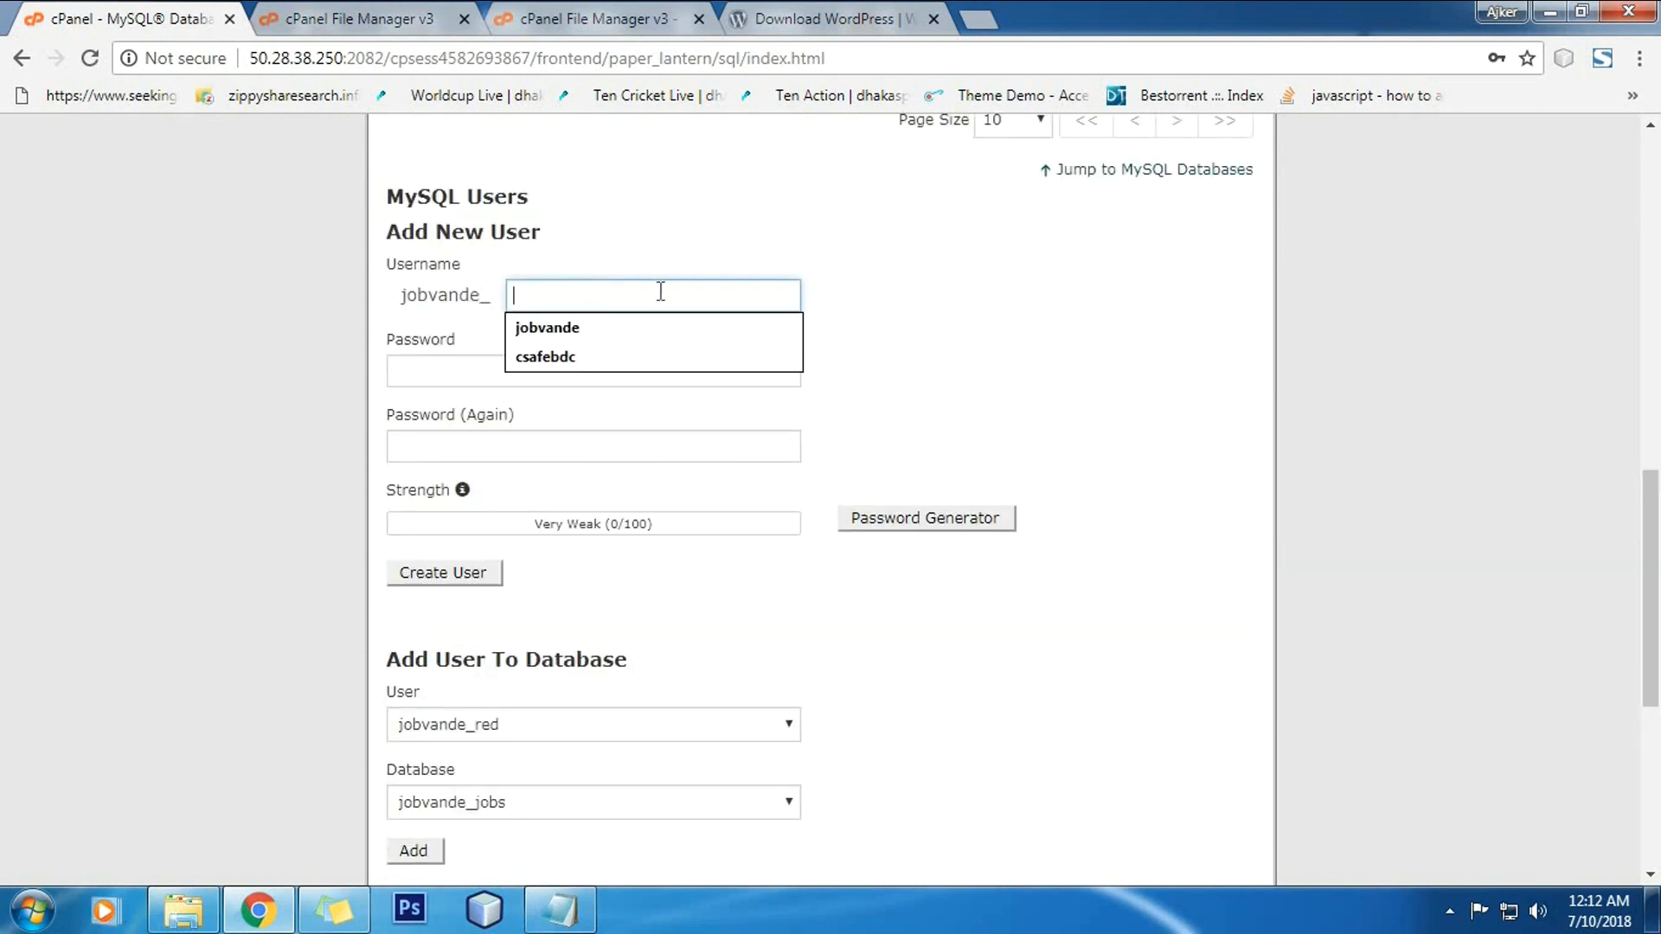
{"action": "left_click", "coordinate": [922, 294]}
{"action": "left_click", "coordinate": [658, 294]}
{"action": "left_click", "coordinate": [575, 294]}
{"action": "left_click", "coordinate": [578, 297]}
{"action": "type", "text": "jobs"}
{"action": "left_click", "coordinate": [926, 331]}
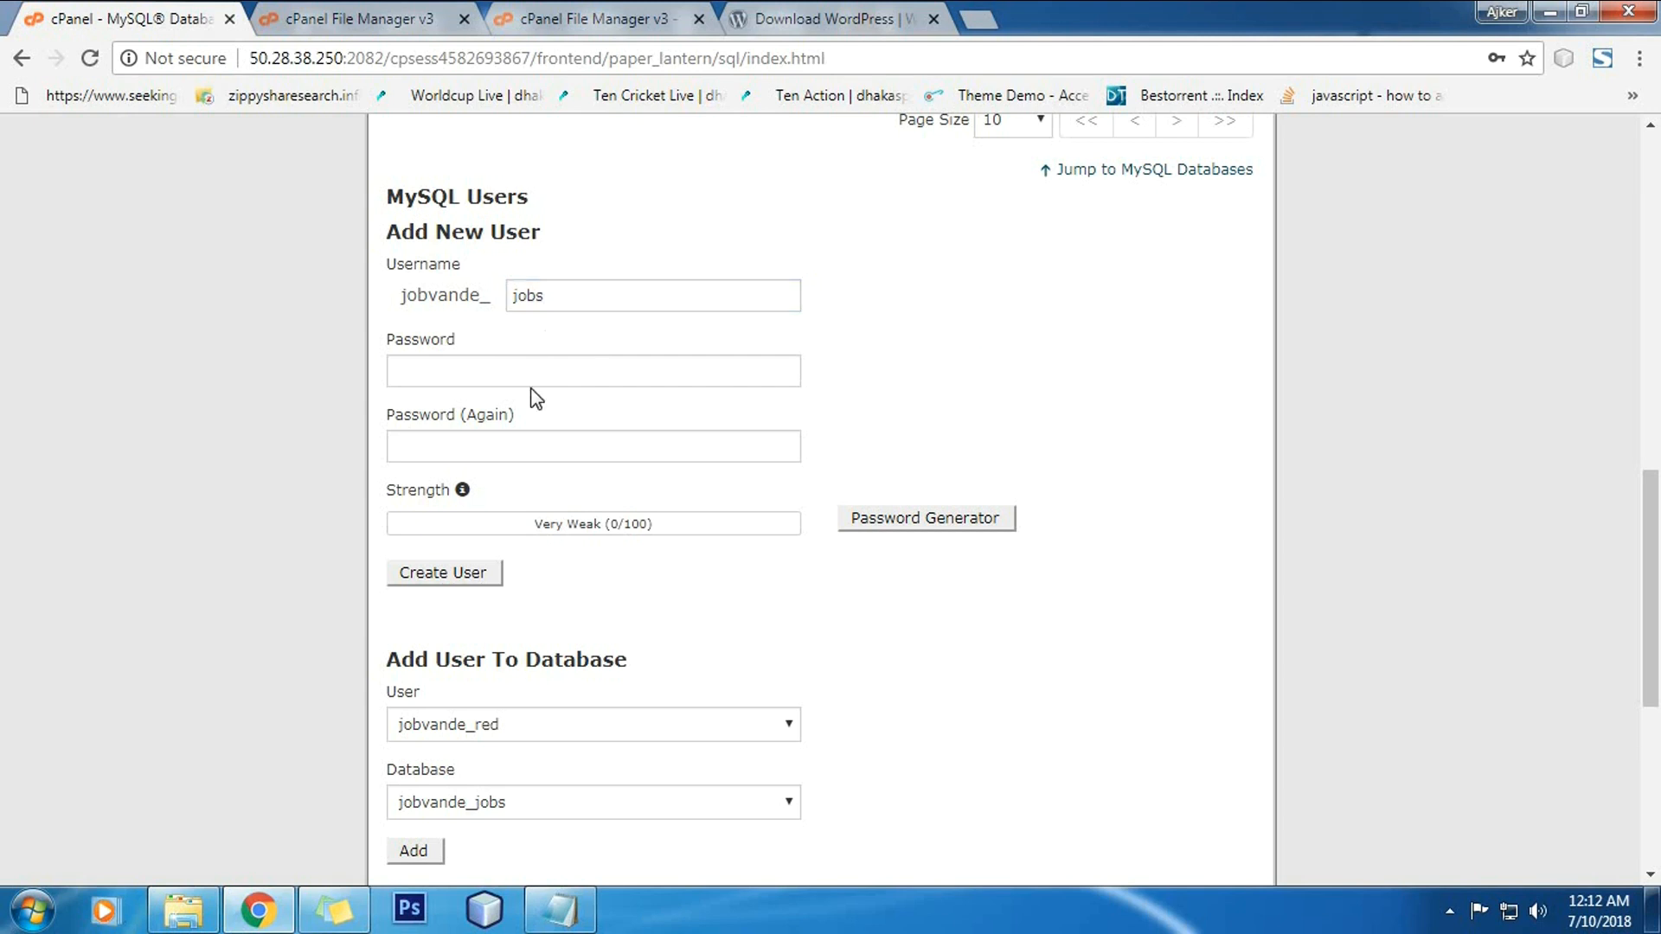
Step: Generate a very strong password, copy it, and apply it to both password fields
{"action": "left_click", "coordinate": [921, 521]}
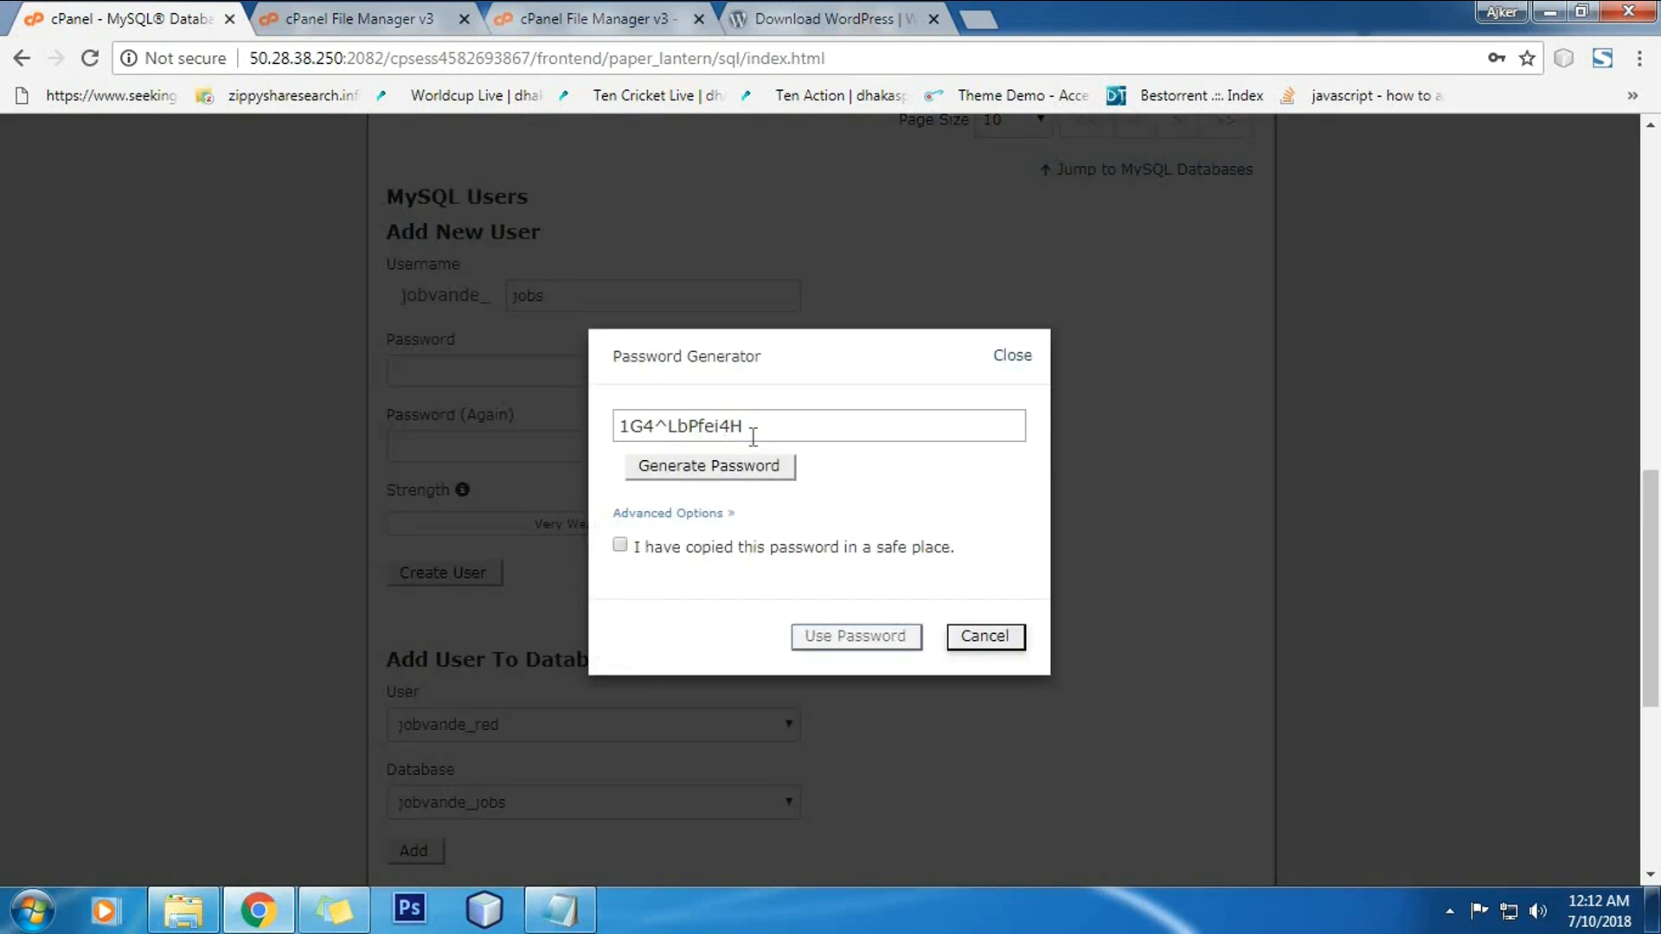
{"action": "triple_click", "coordinate": [753, 433]}
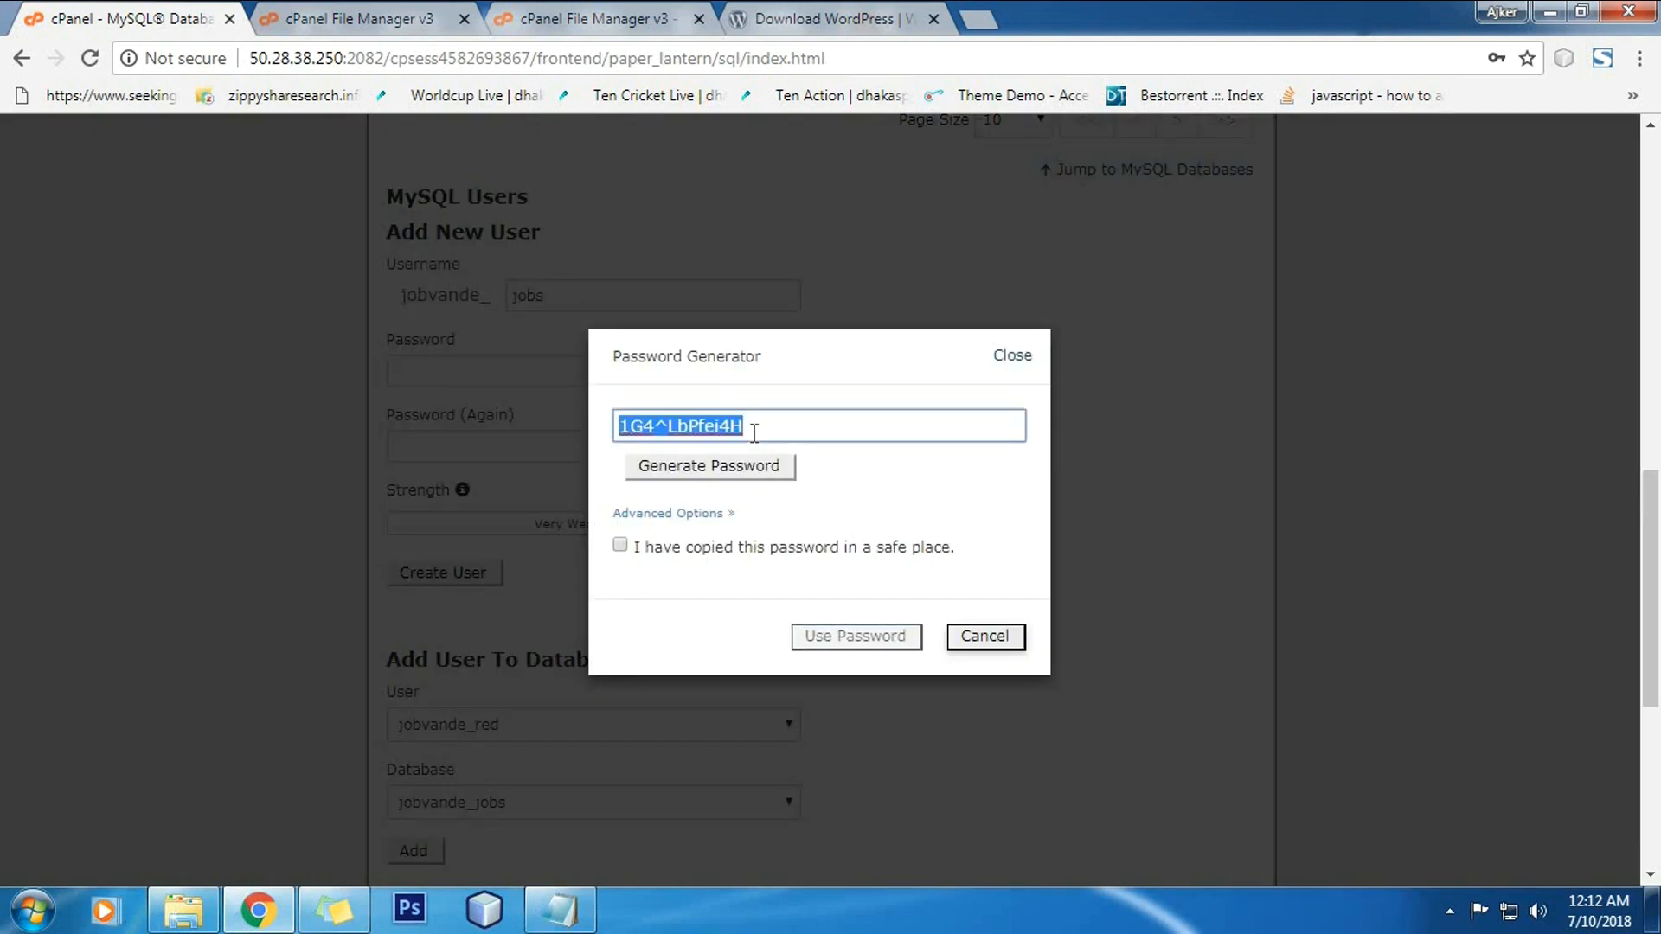
{"action": "left_click", "coordinate": [699, 554]}
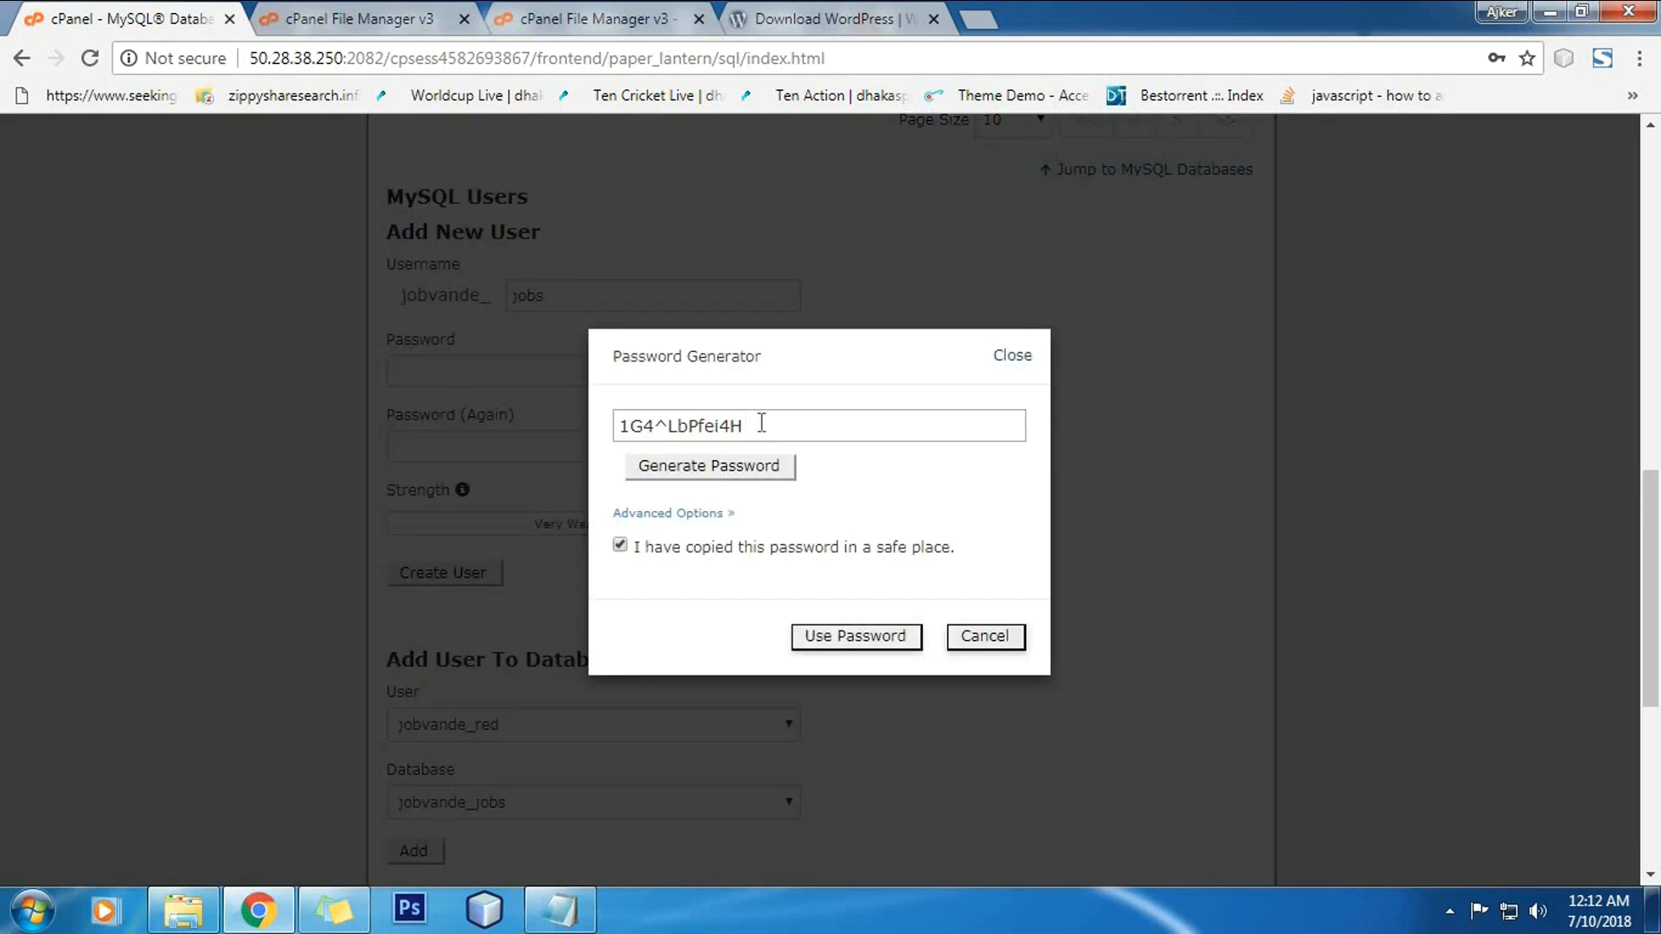
{"action": "triple_click", "coordinate": [761, 423]}
{"action": "right_click", "coordinate": [721, 423]}
{"action": "left_click", "coordinate": [772, 472]}
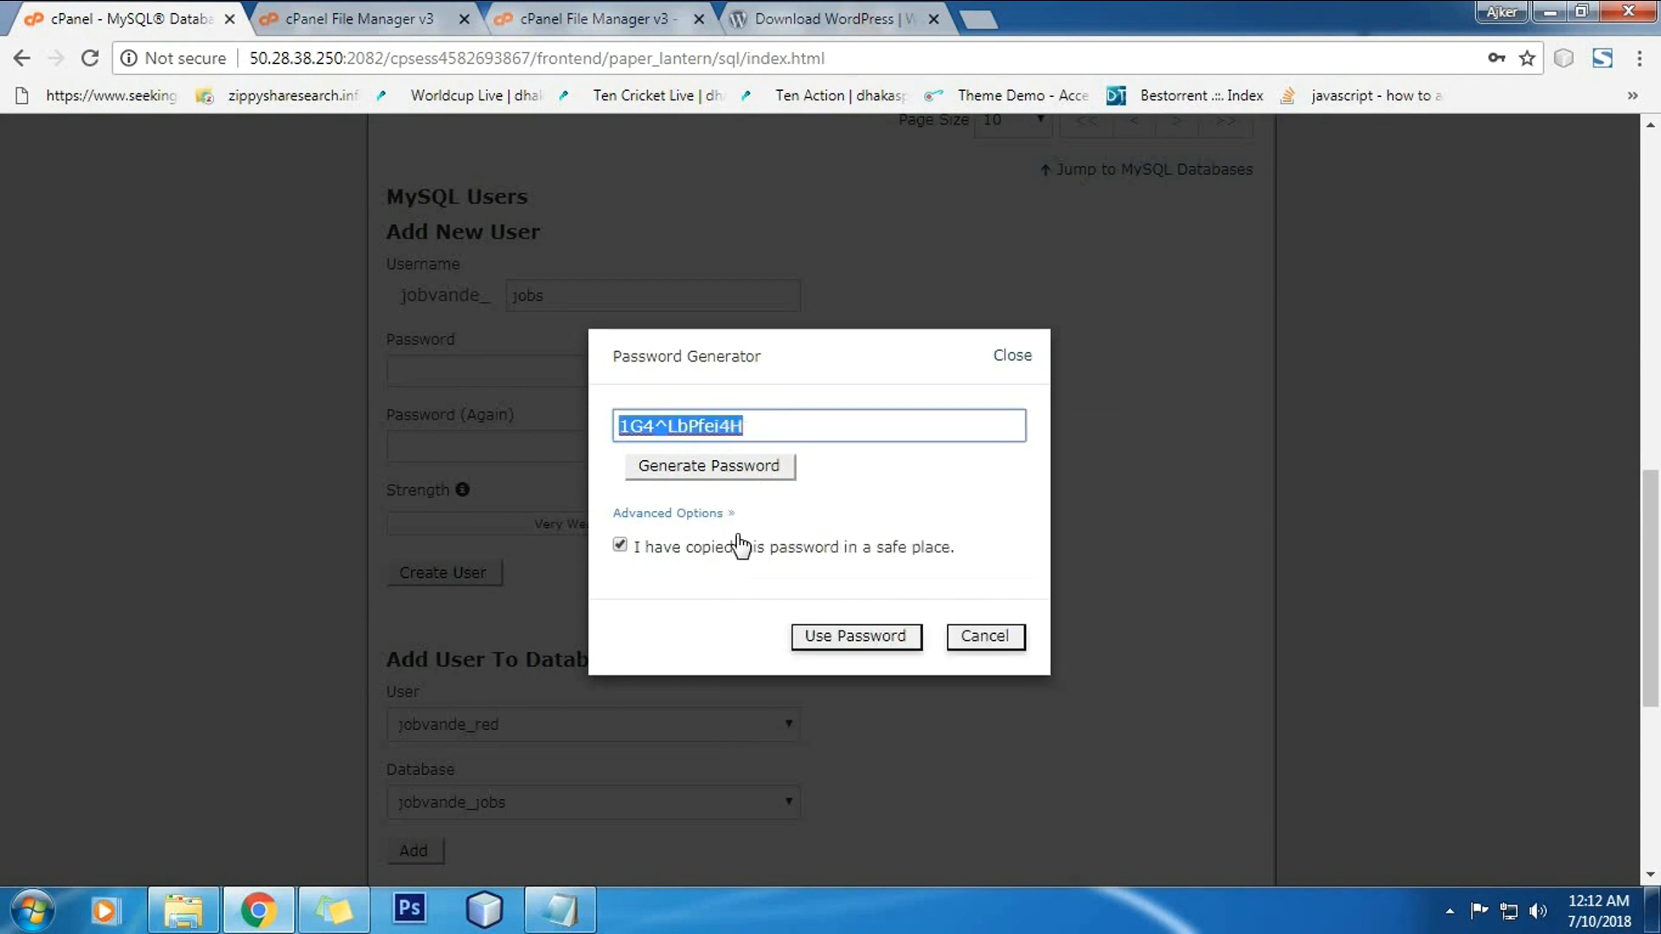
{"action": "left_click", "coordinate": [843, 640]}
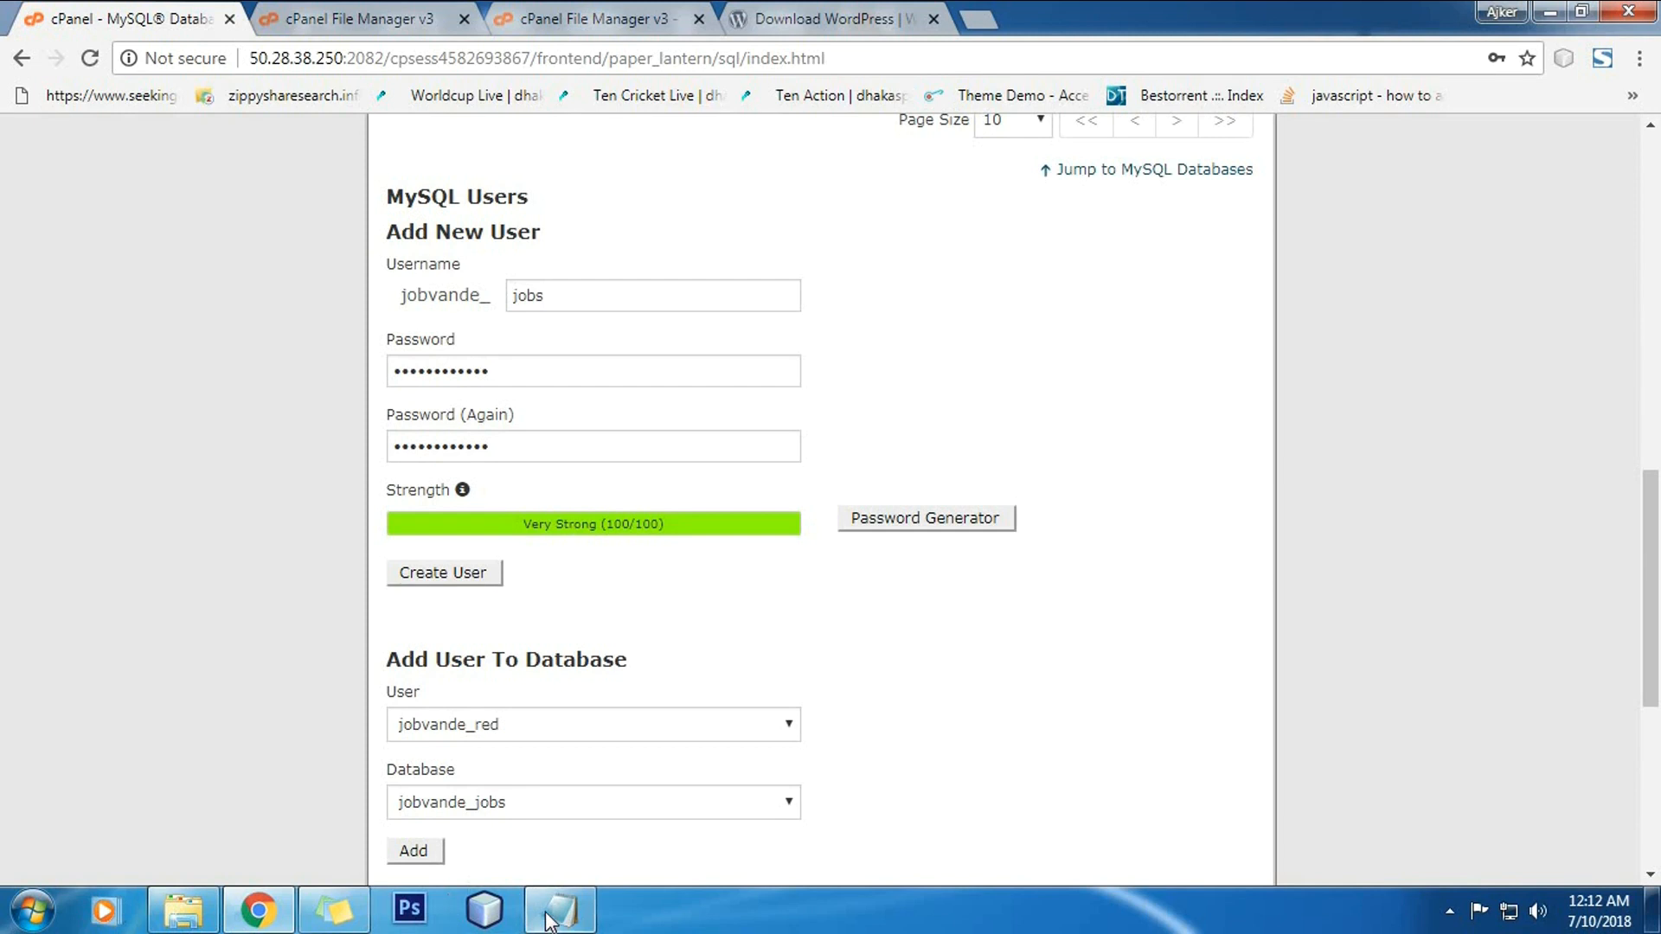
Step: Paste the password on a new line in the Notepad note, then hide Notepad
{"action": "left_click", "coordinate": [557, 910]}
{"action": "key", "text": "Return"}
{"action": "key", "text": "Return"}
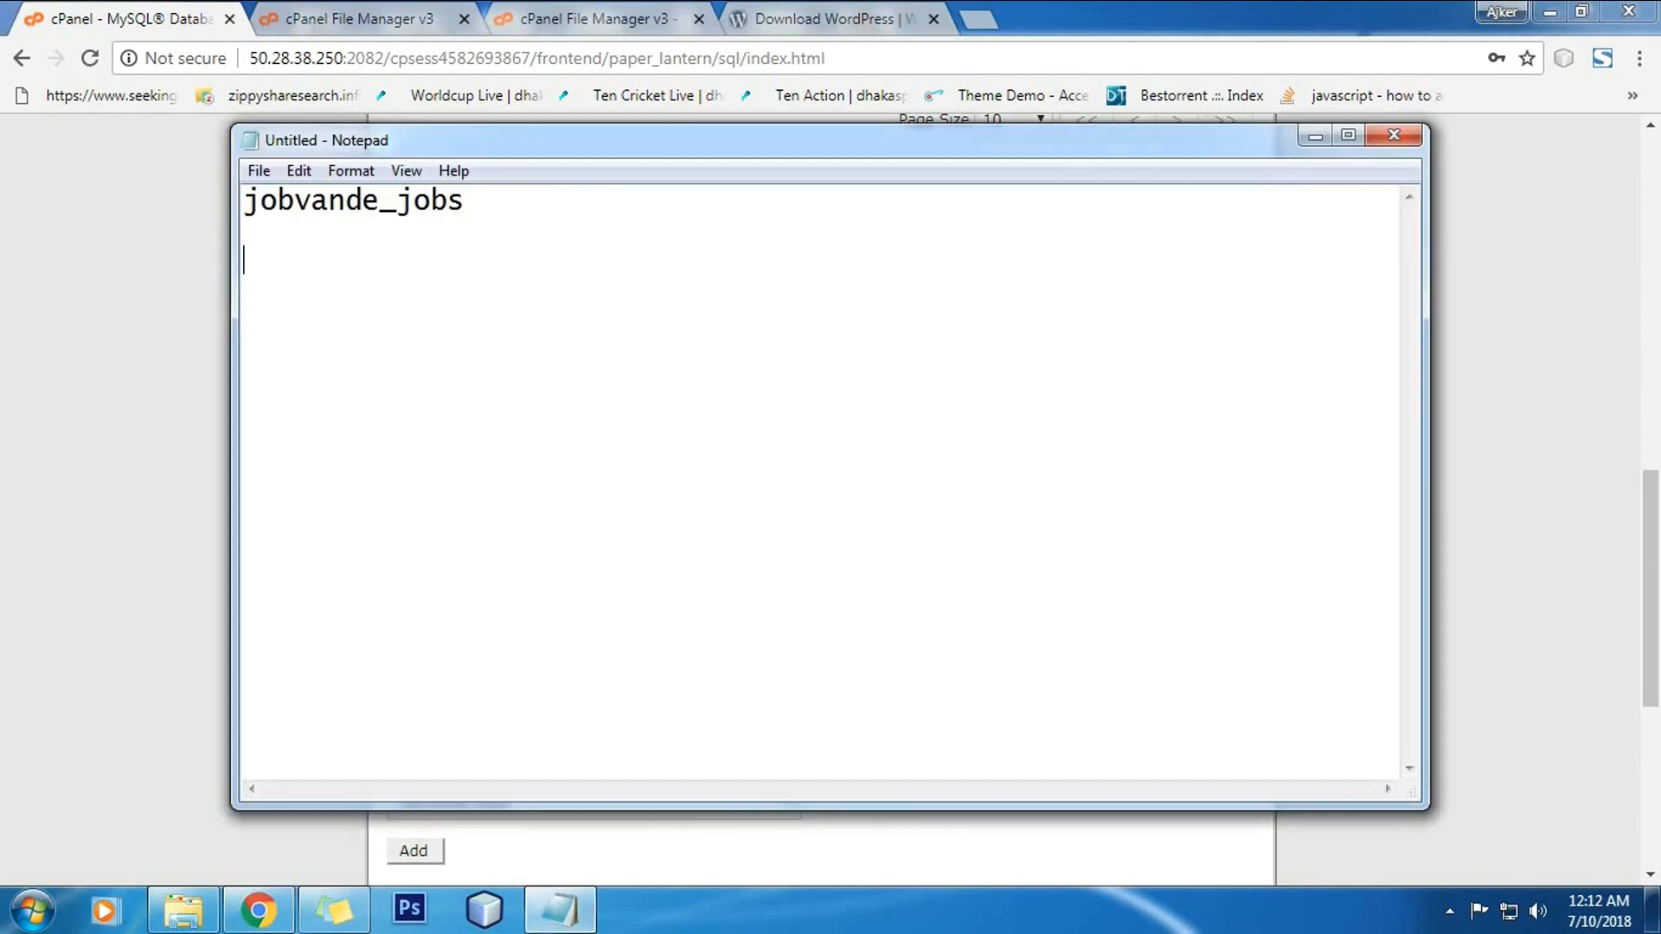
{"action": "key", "text": "ctrl+v"}
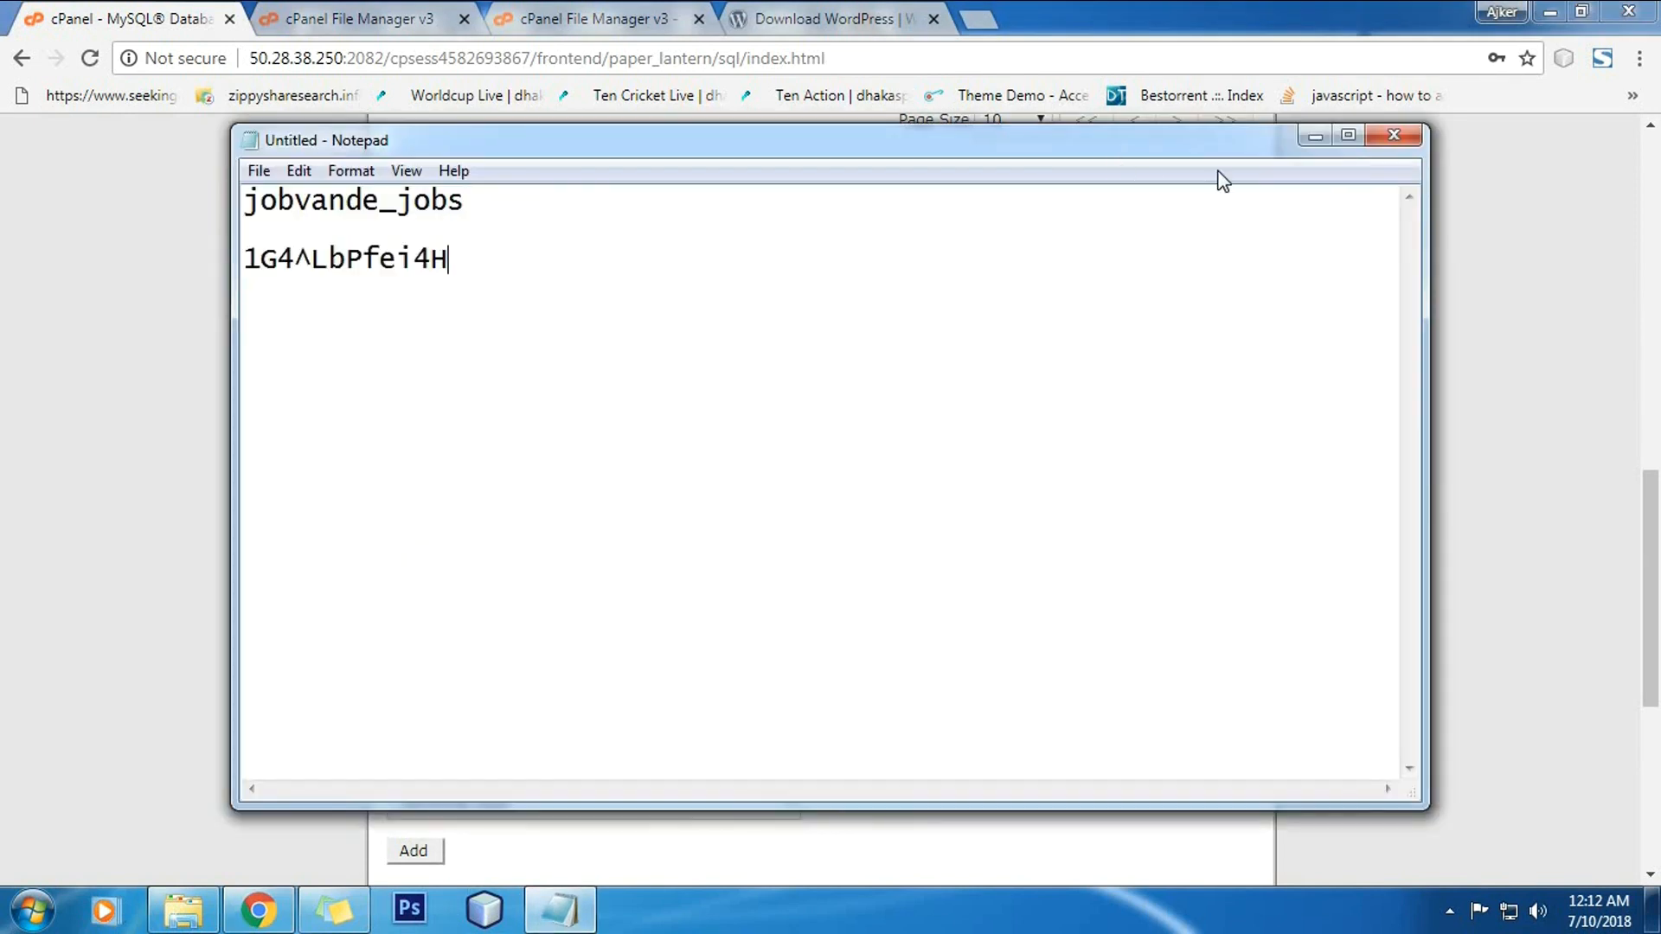
{"action": "left_click", "coordinate": [1315, 138]}
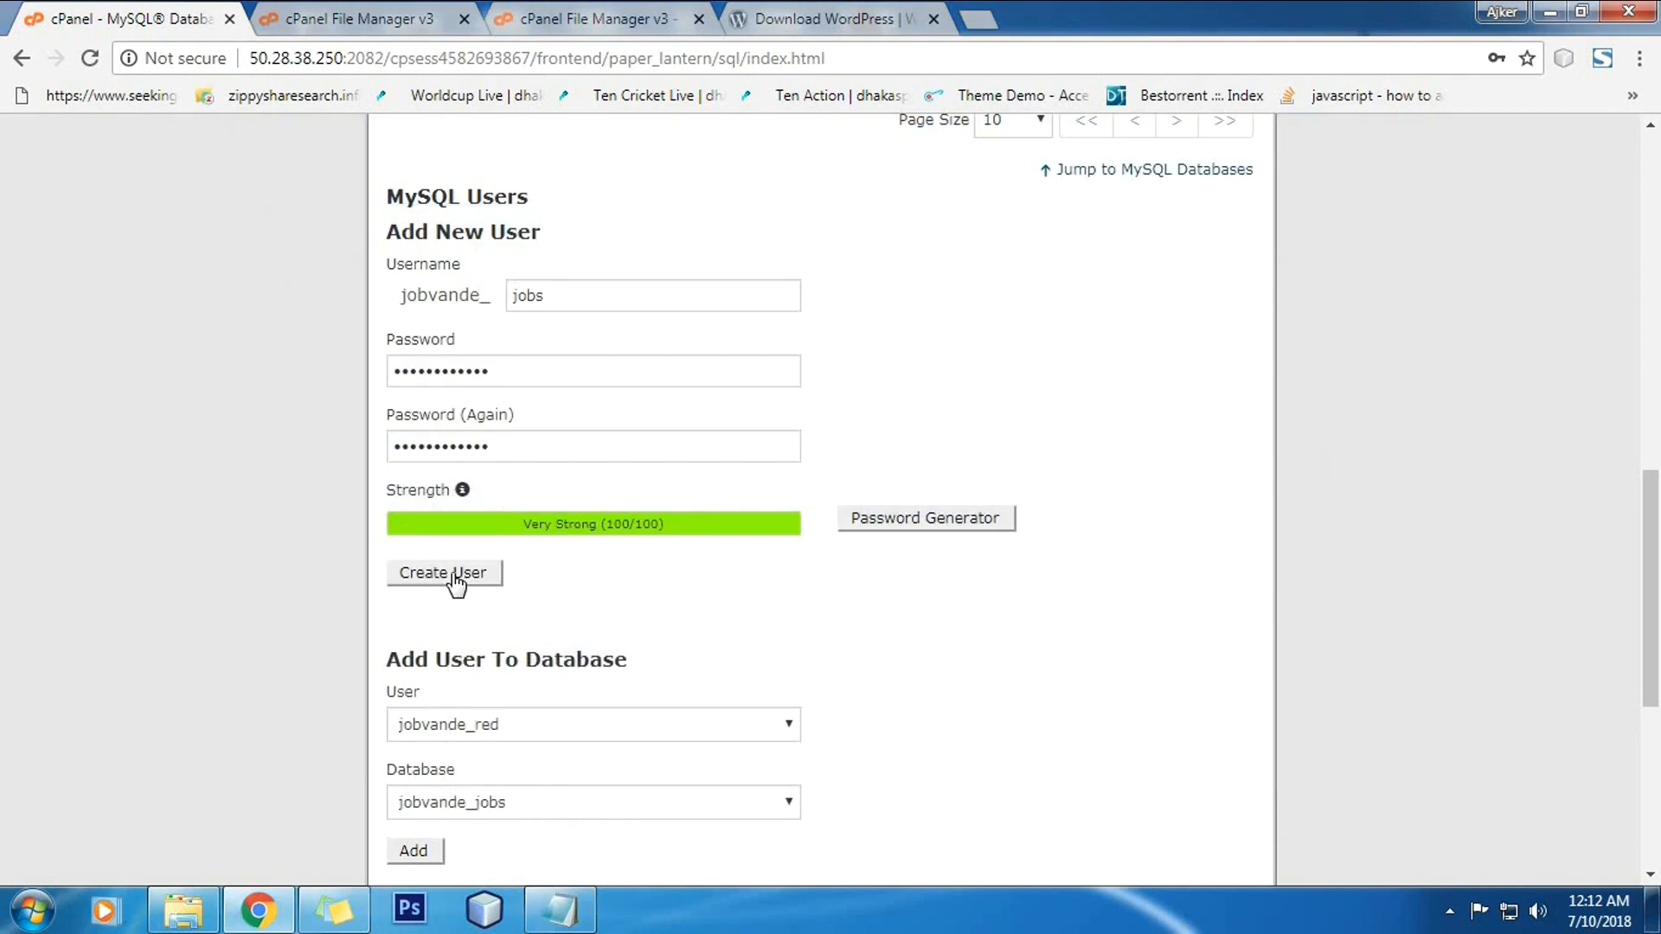
Step: Create user jobvande_jobs, check the saved credentials in Notepad, and return to MySQL Databases
{"action": "left_click", "coordinate": [461, 571]}
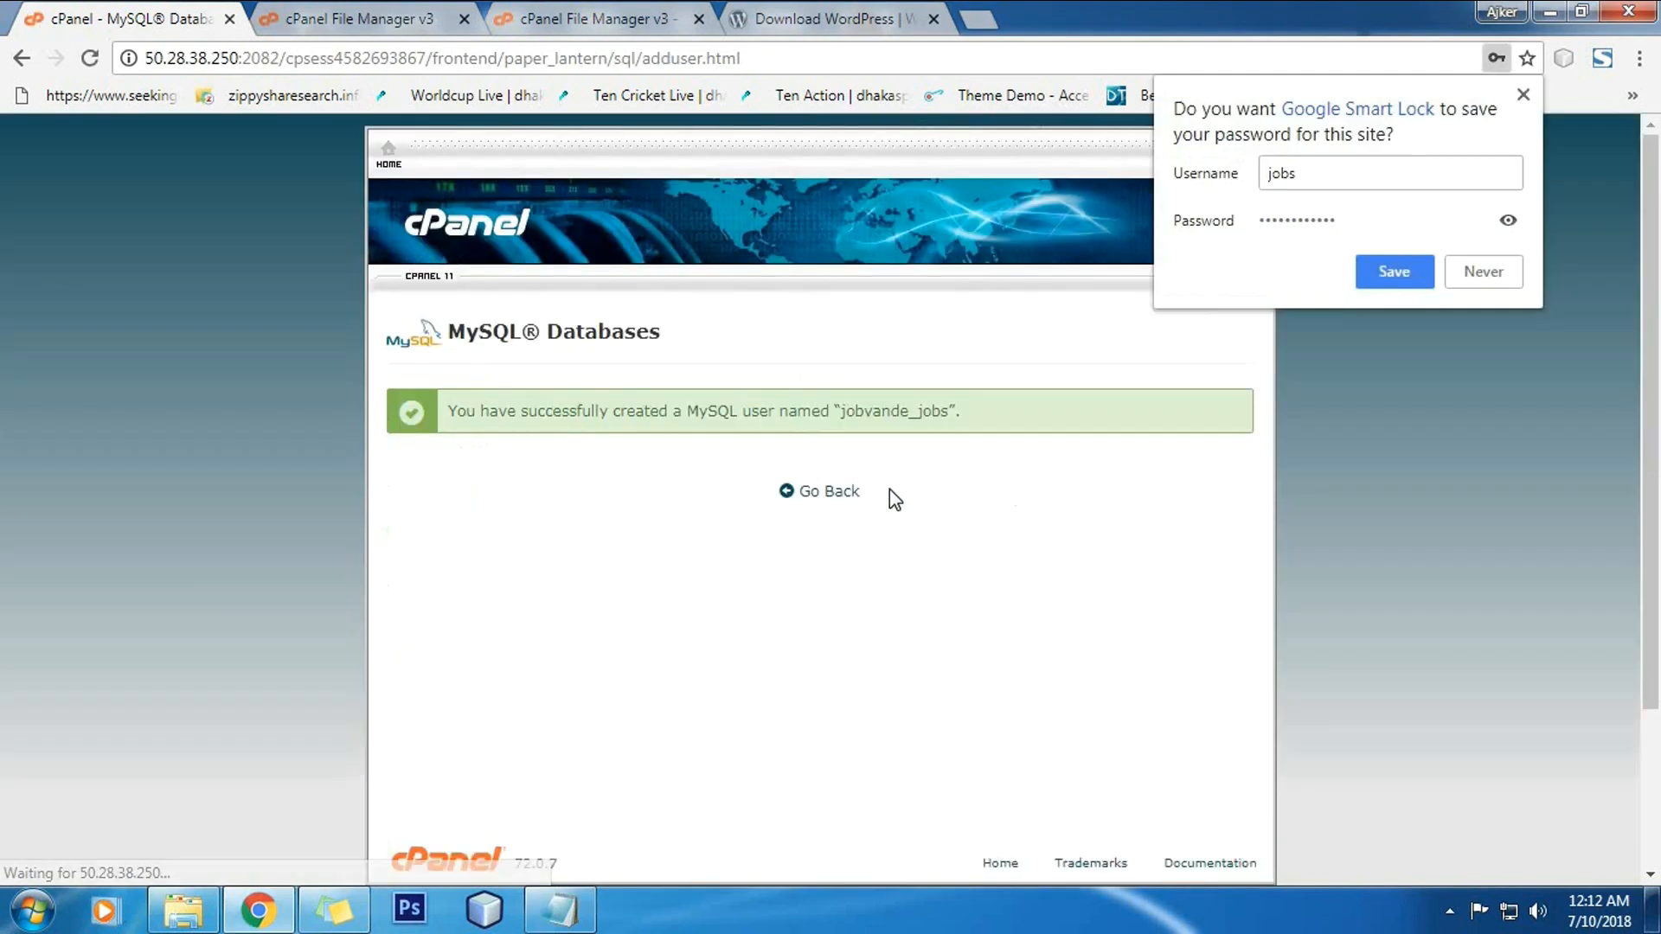
{"action": "double_click", "coordinate": [890, 412]}
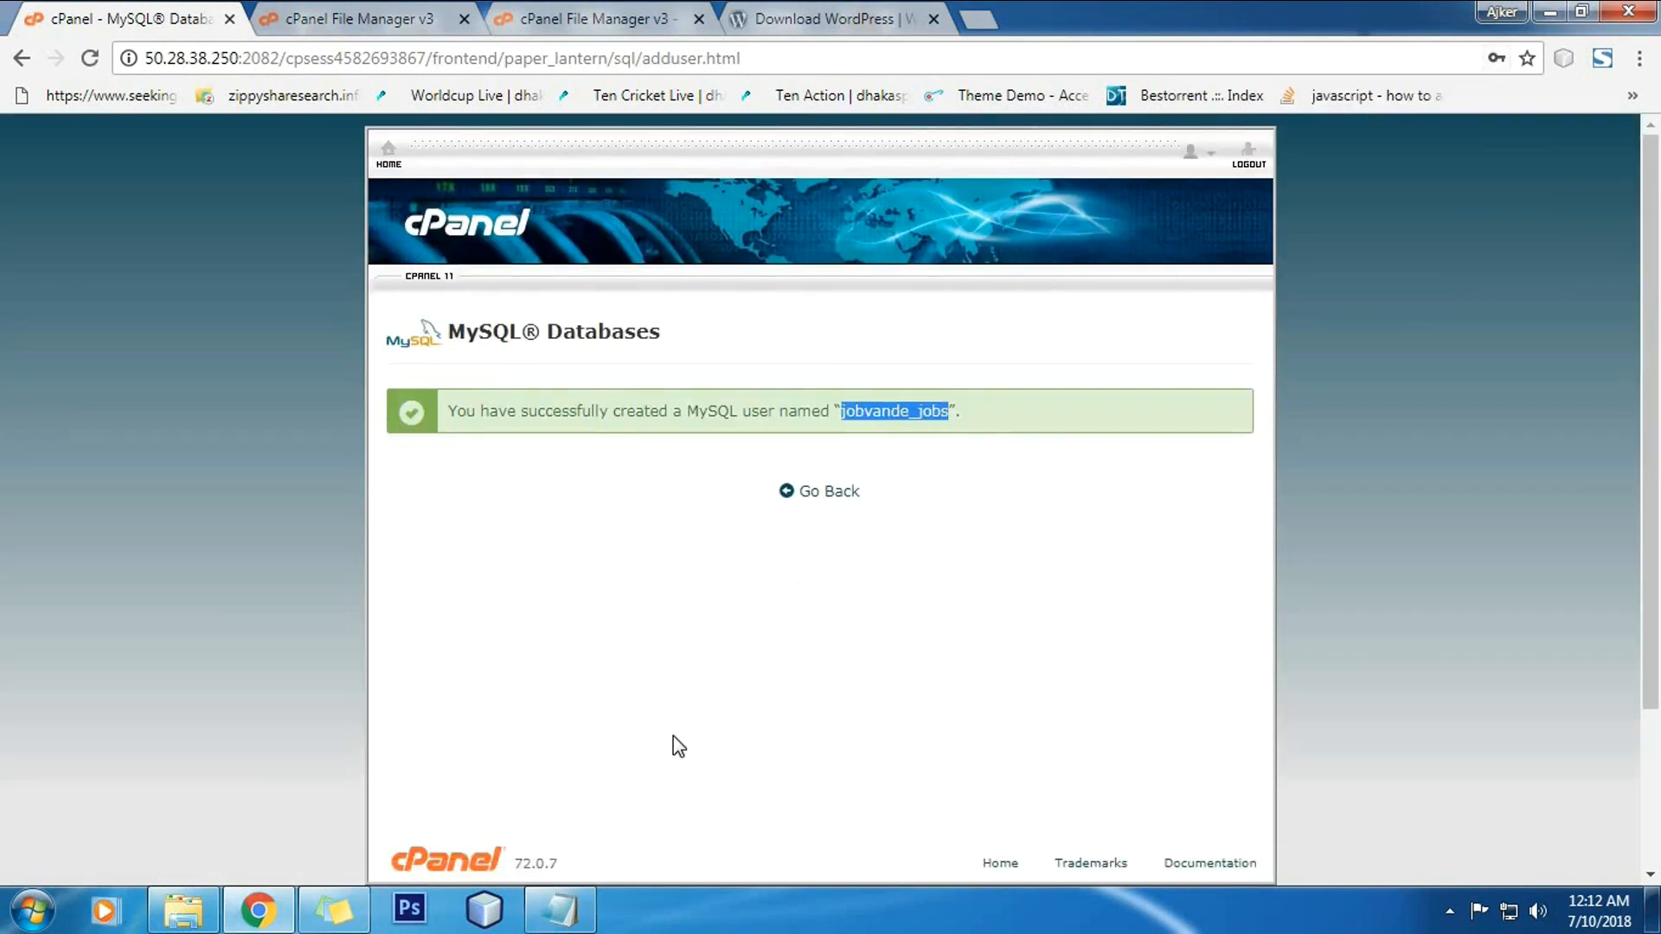
{"action": "left_click", "coordinate": [557, 912]}
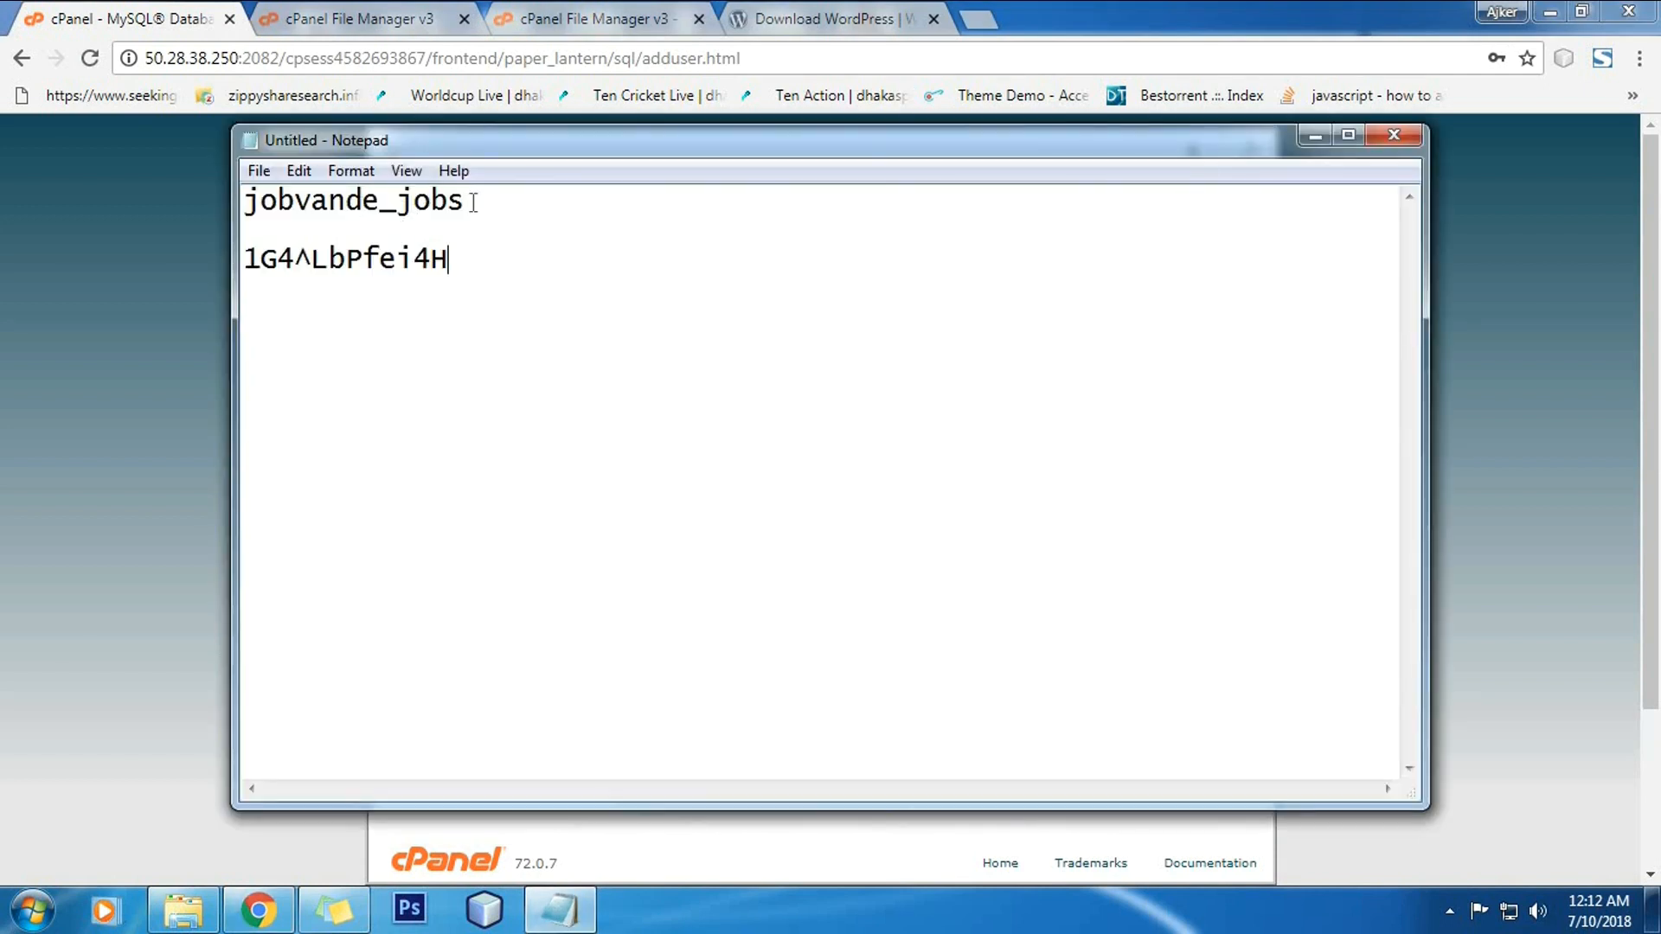
{"action": "left_click", "coordinate": [1317, 135]}
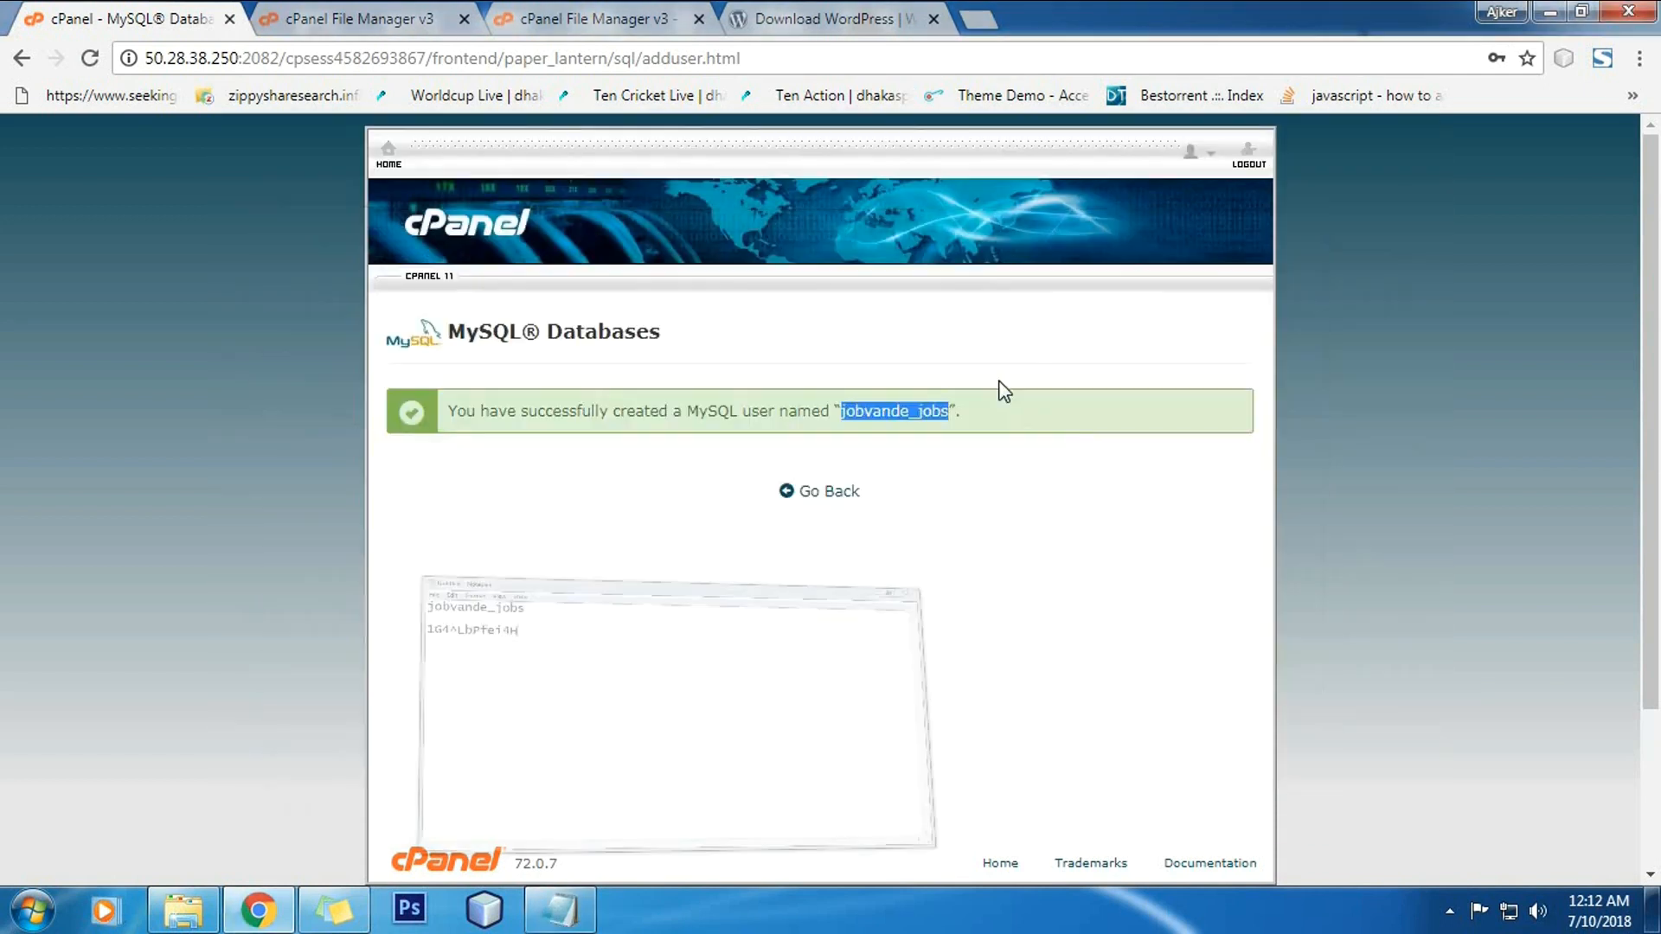
{"action": "left_click", "coordinate": [838, 497]}
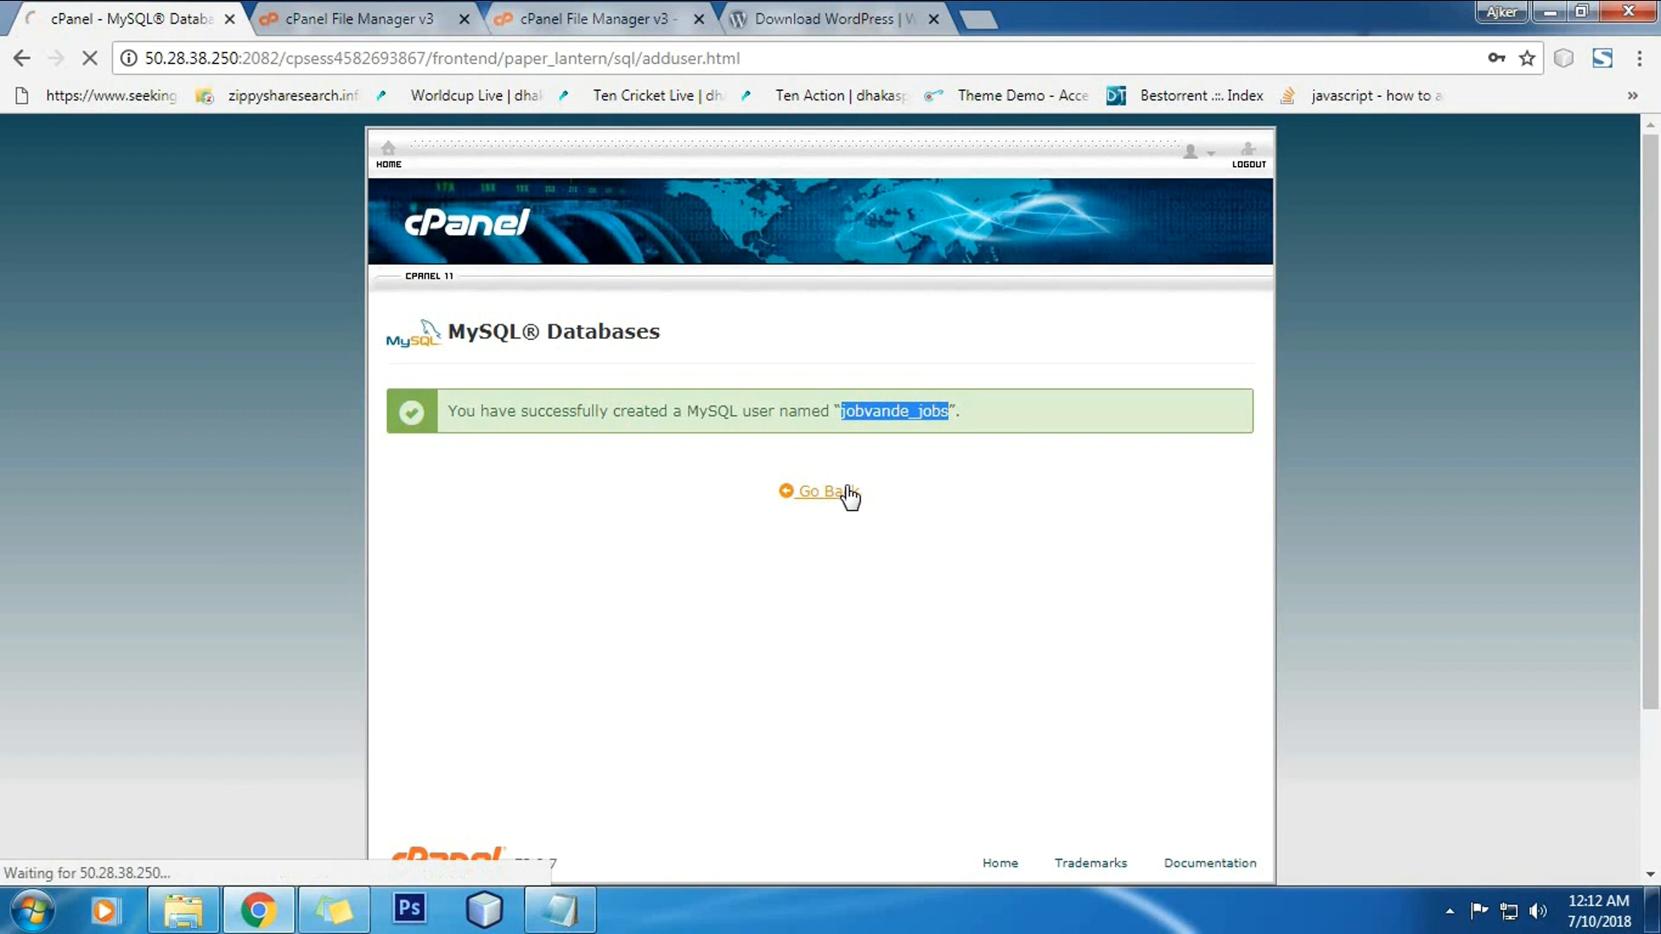
Step: Add jobvande_jobs to the jobvande_jobs database with ALL PRIVILEGES and save the changes
{"action": "scroll", "coordinate": [761, 471], "scroll_direction": "down", "scroll_amount": 15}
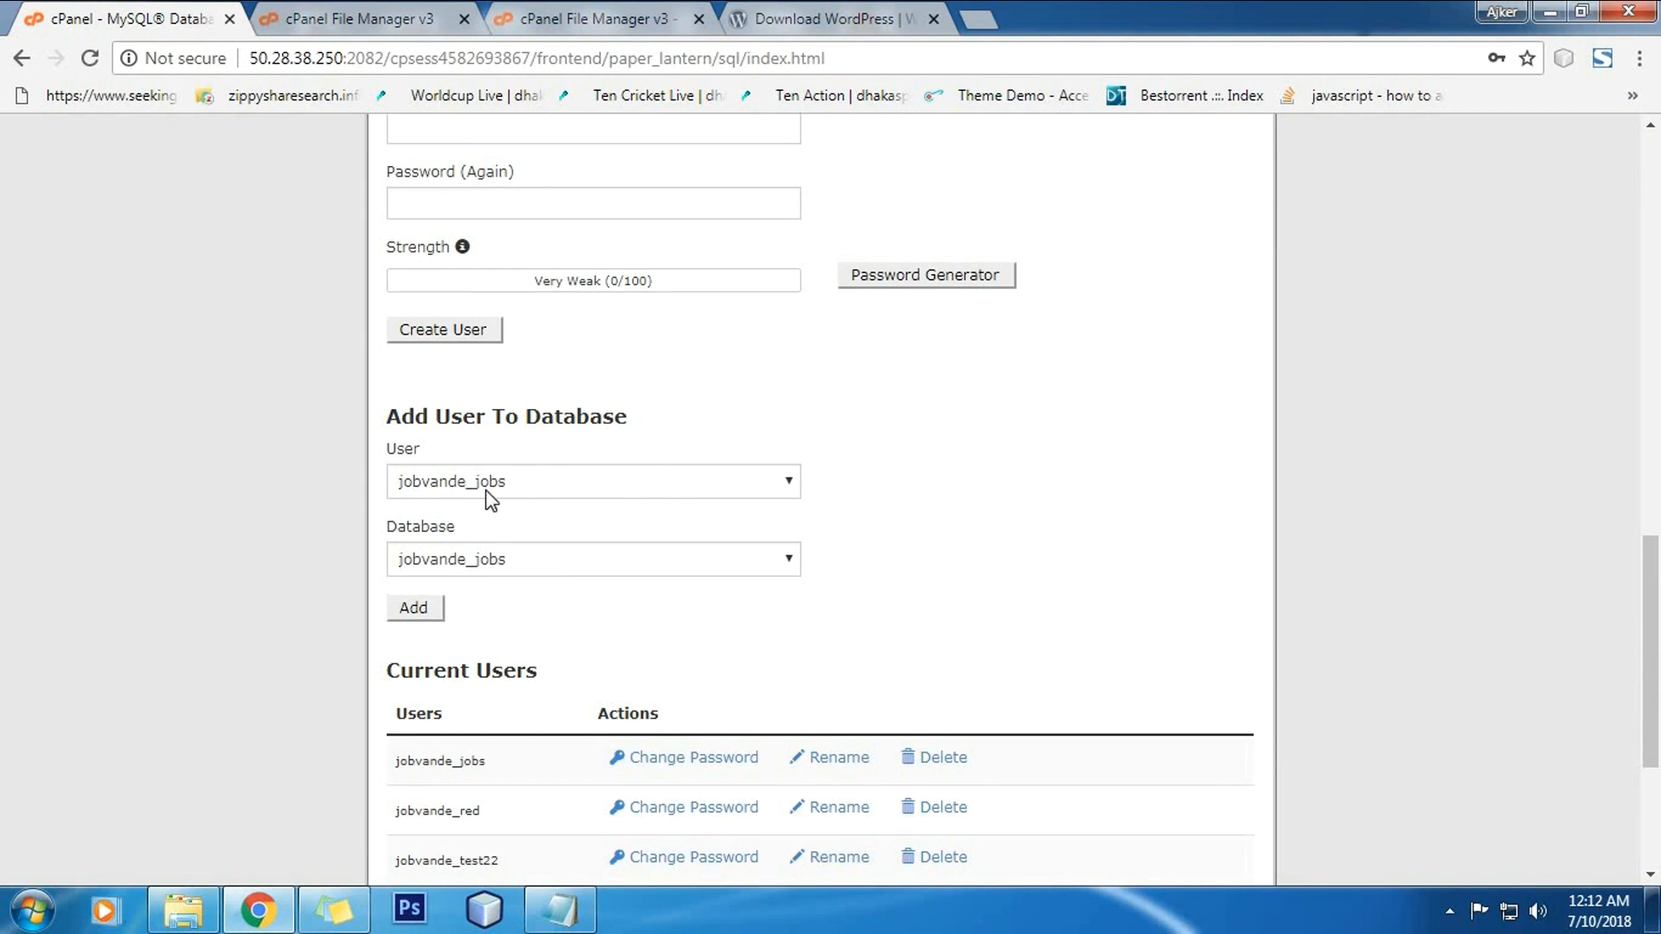
{"action": "left_click", "coordinate": [646, 480]}
{"action": "left_click", "coordinate": [646, 480]}
{"action": "left_click", "coordinate": [422, 605]}
{"action": "left_click", "coordinate": [543, 531]}
{"action": "scroll", "coordinate": [591, 640], "scroll_direction": "down", "scroll_amount": 5}
{"action": "left_click", "coordinate": [443, 613]}
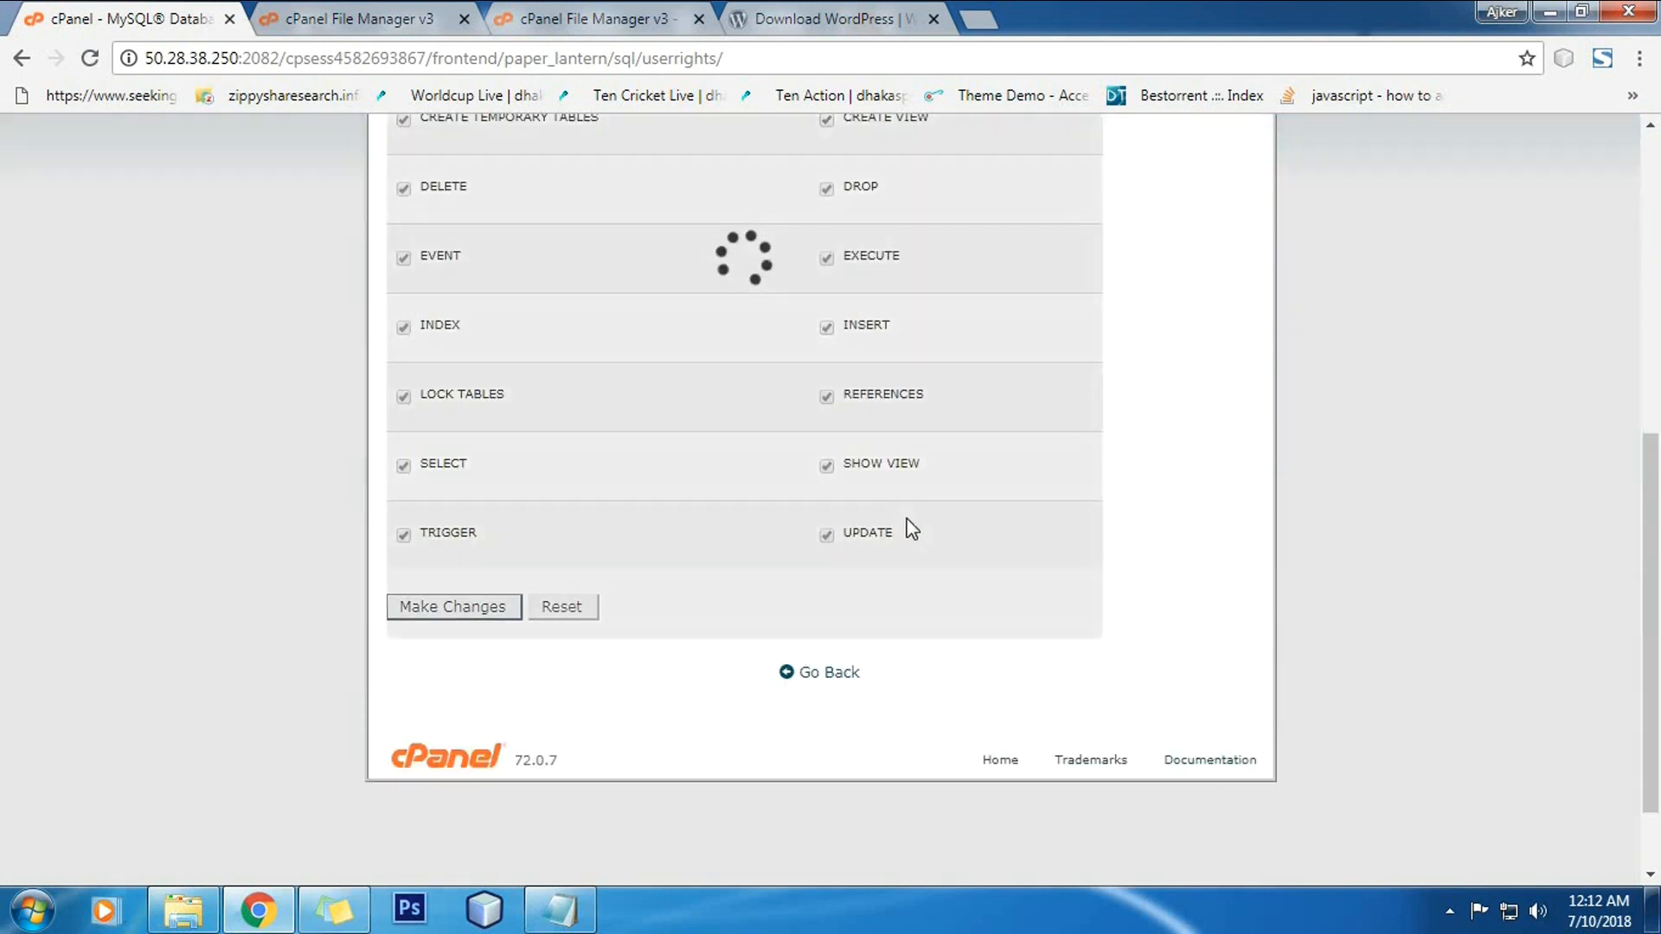
{"action": "left_click", "coordinate": [831, 672]}
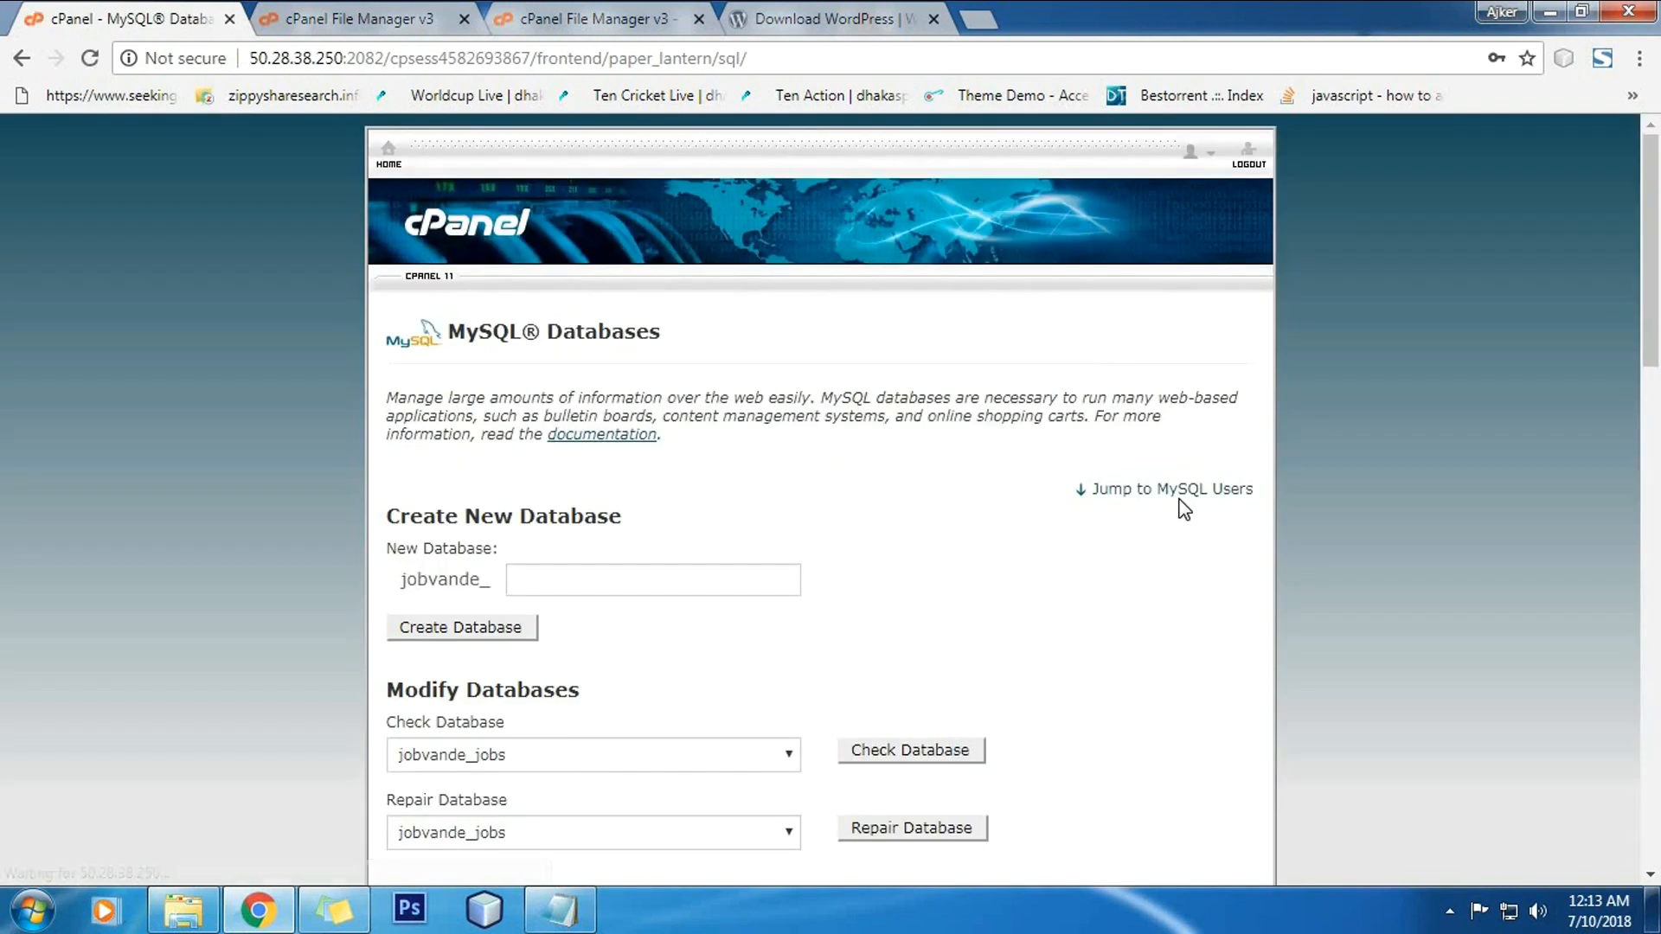
{"action": "scroll", "coordinate": [1003, 474], "scroll_direction": "down", "scroll_amount": 5}
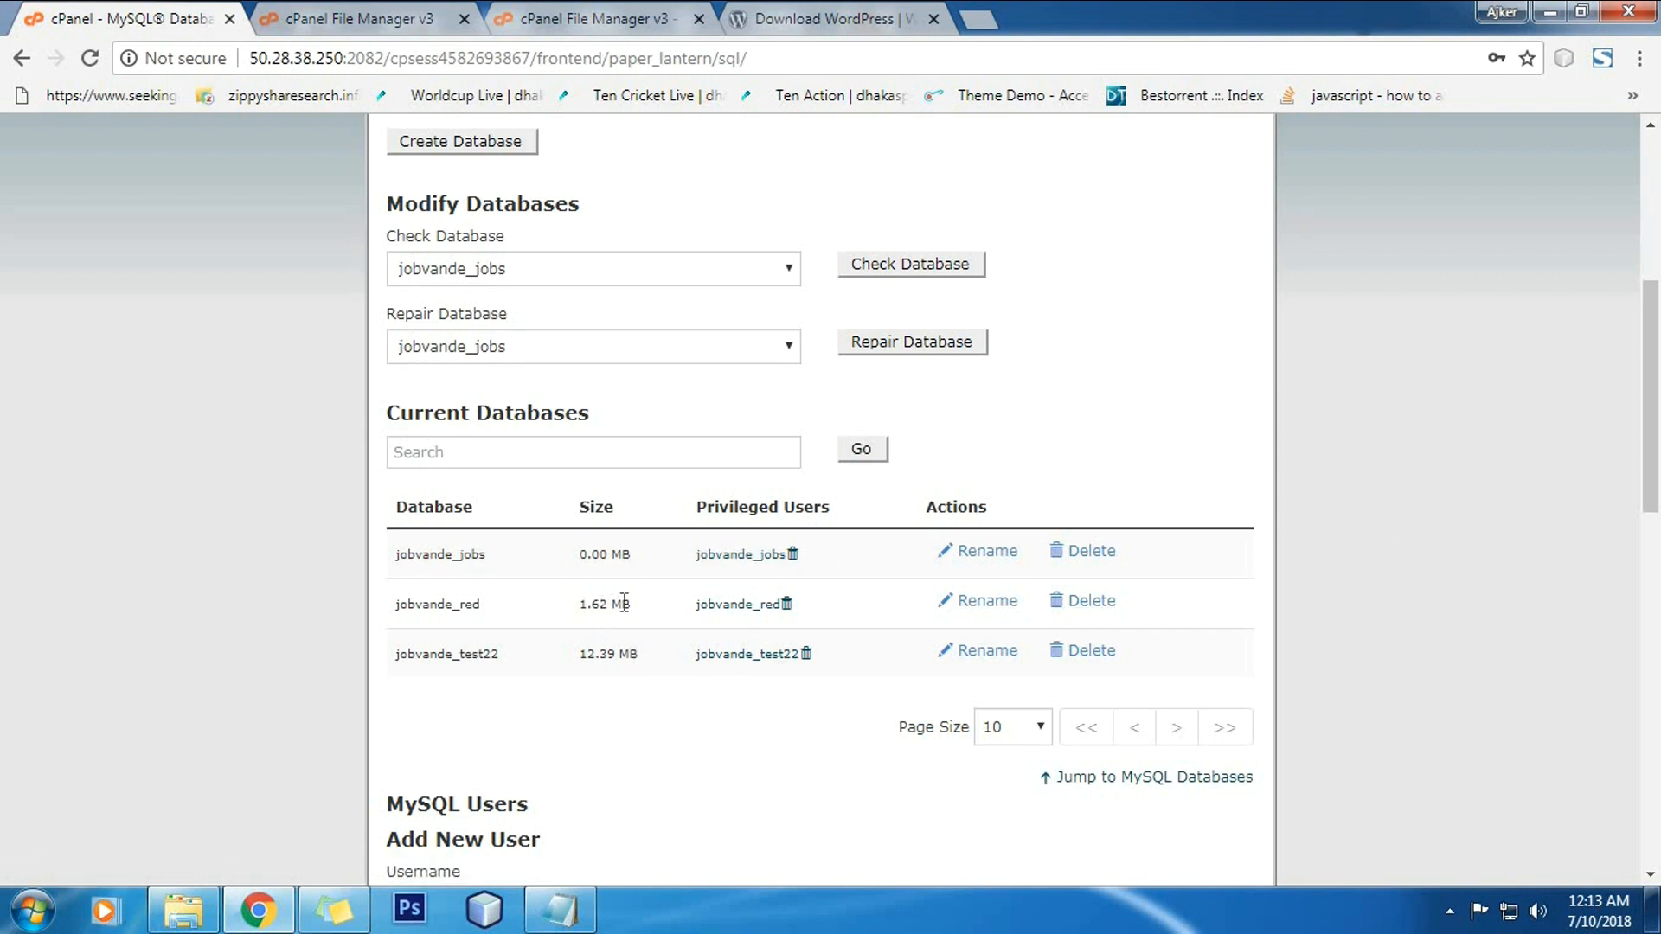
{"action": "scroll", "coordinate": [1459, 530], "scroll_direction": "up", "scroll_amount": 6}
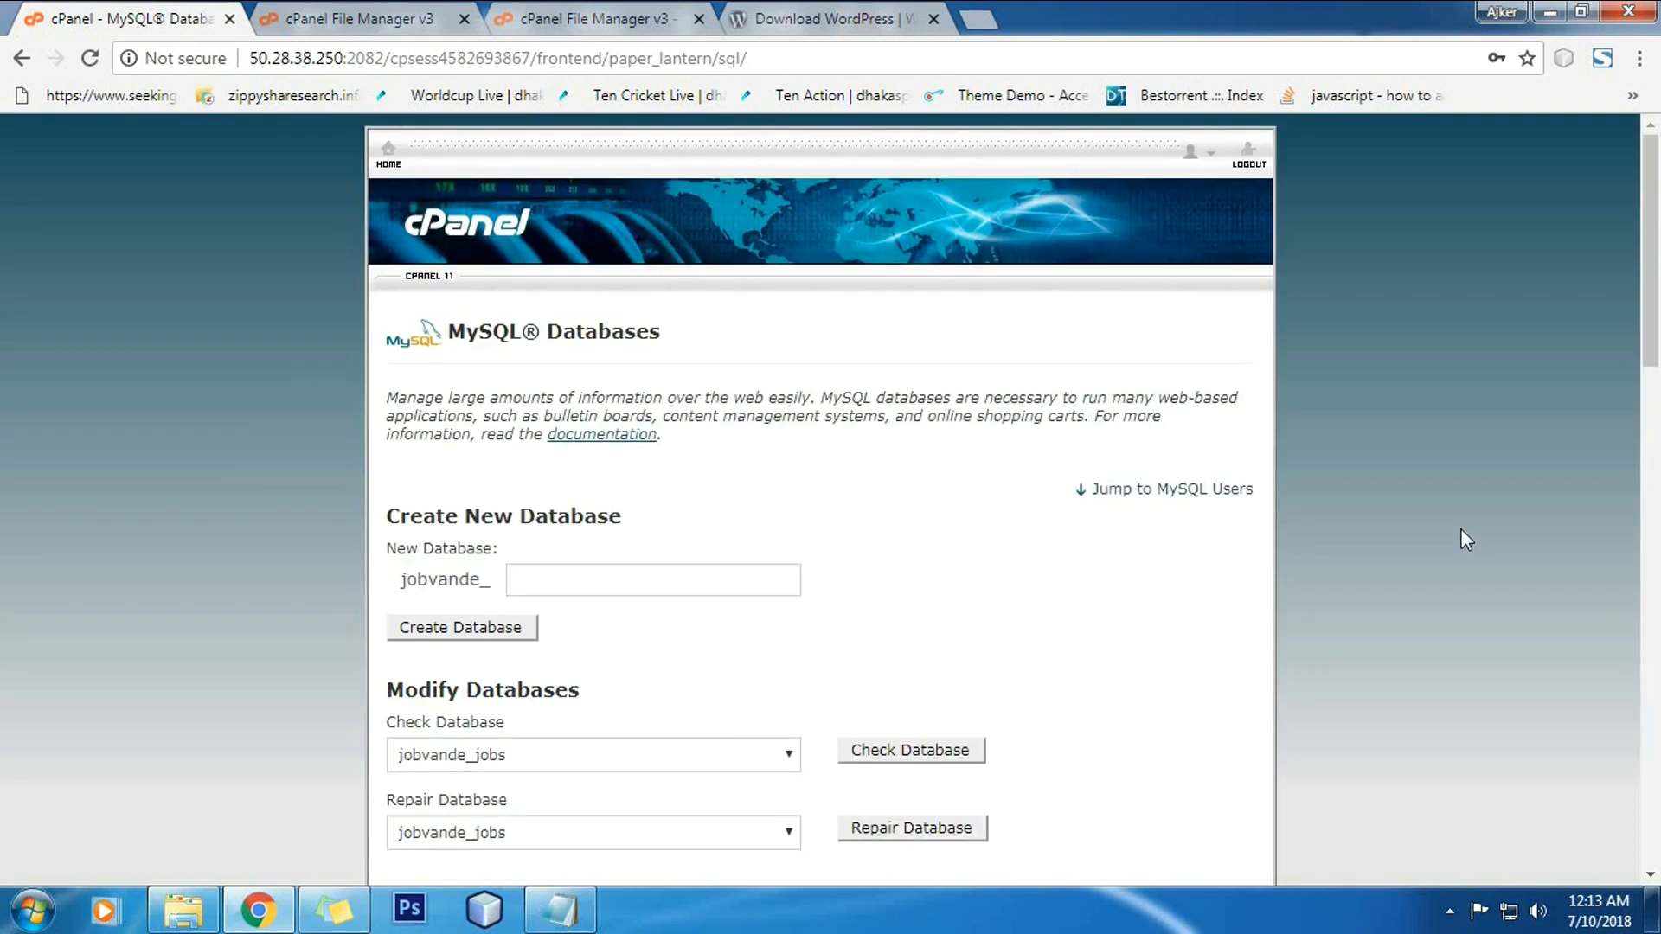
{"action": "scroll", "coordinate": [1382, 530], "scroll_direction": "down", "scroll_amount": 7}
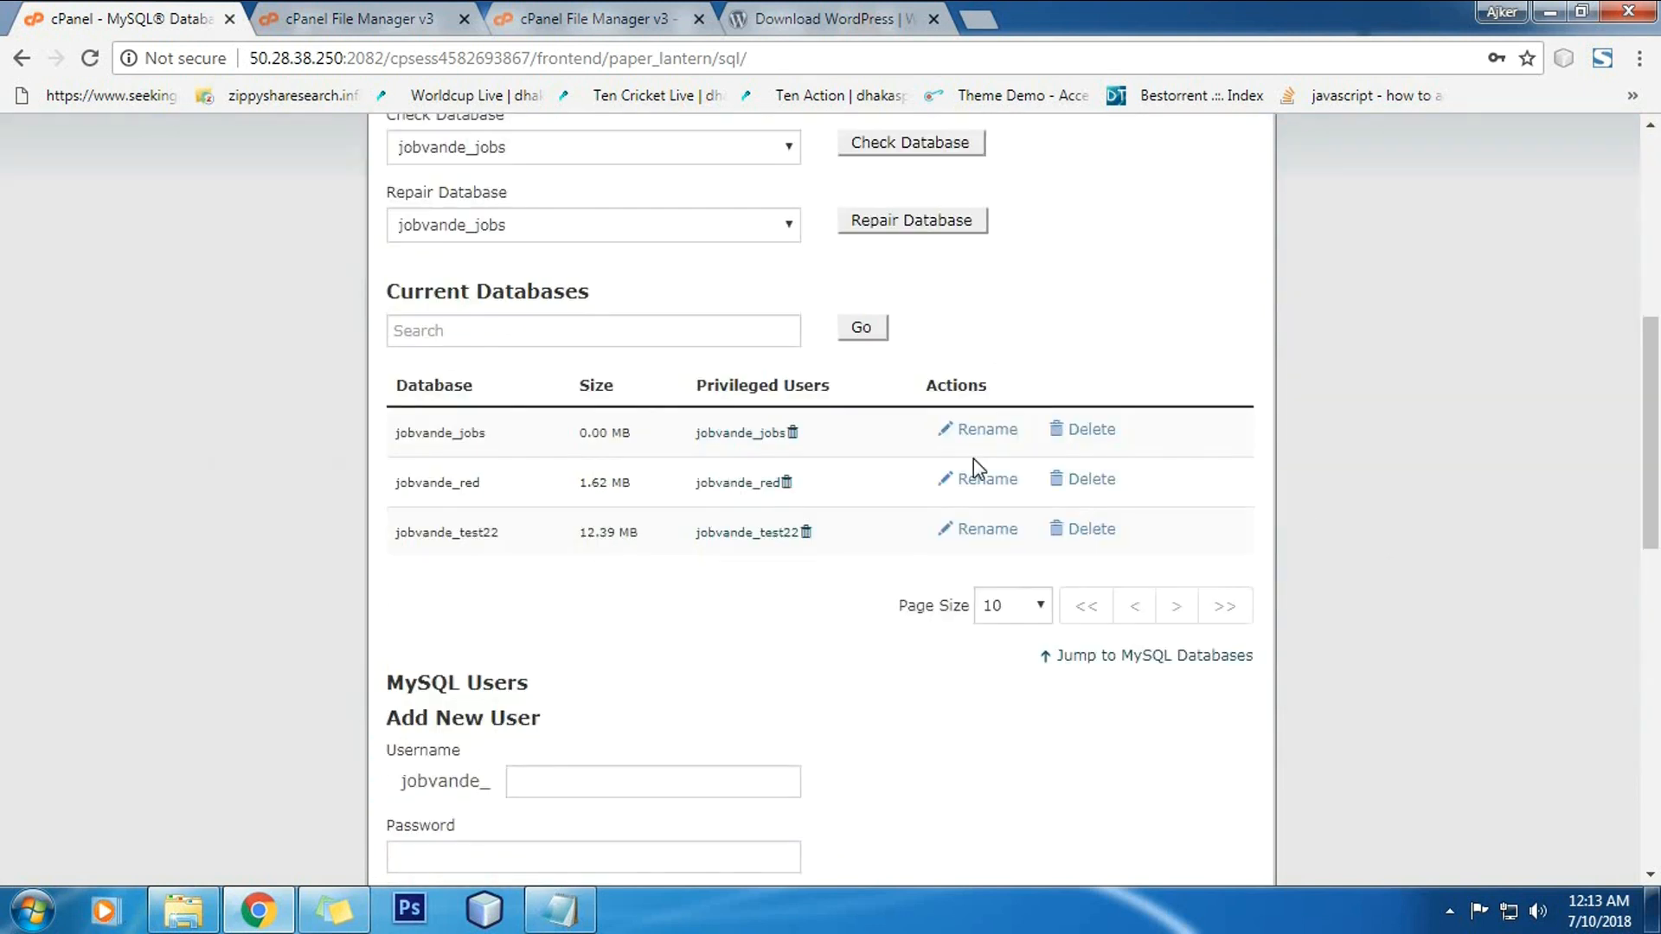
{"action": "scroll", "coordinate": [1261, 486], "scroll_direction": "up", "scroll_amount": 7}
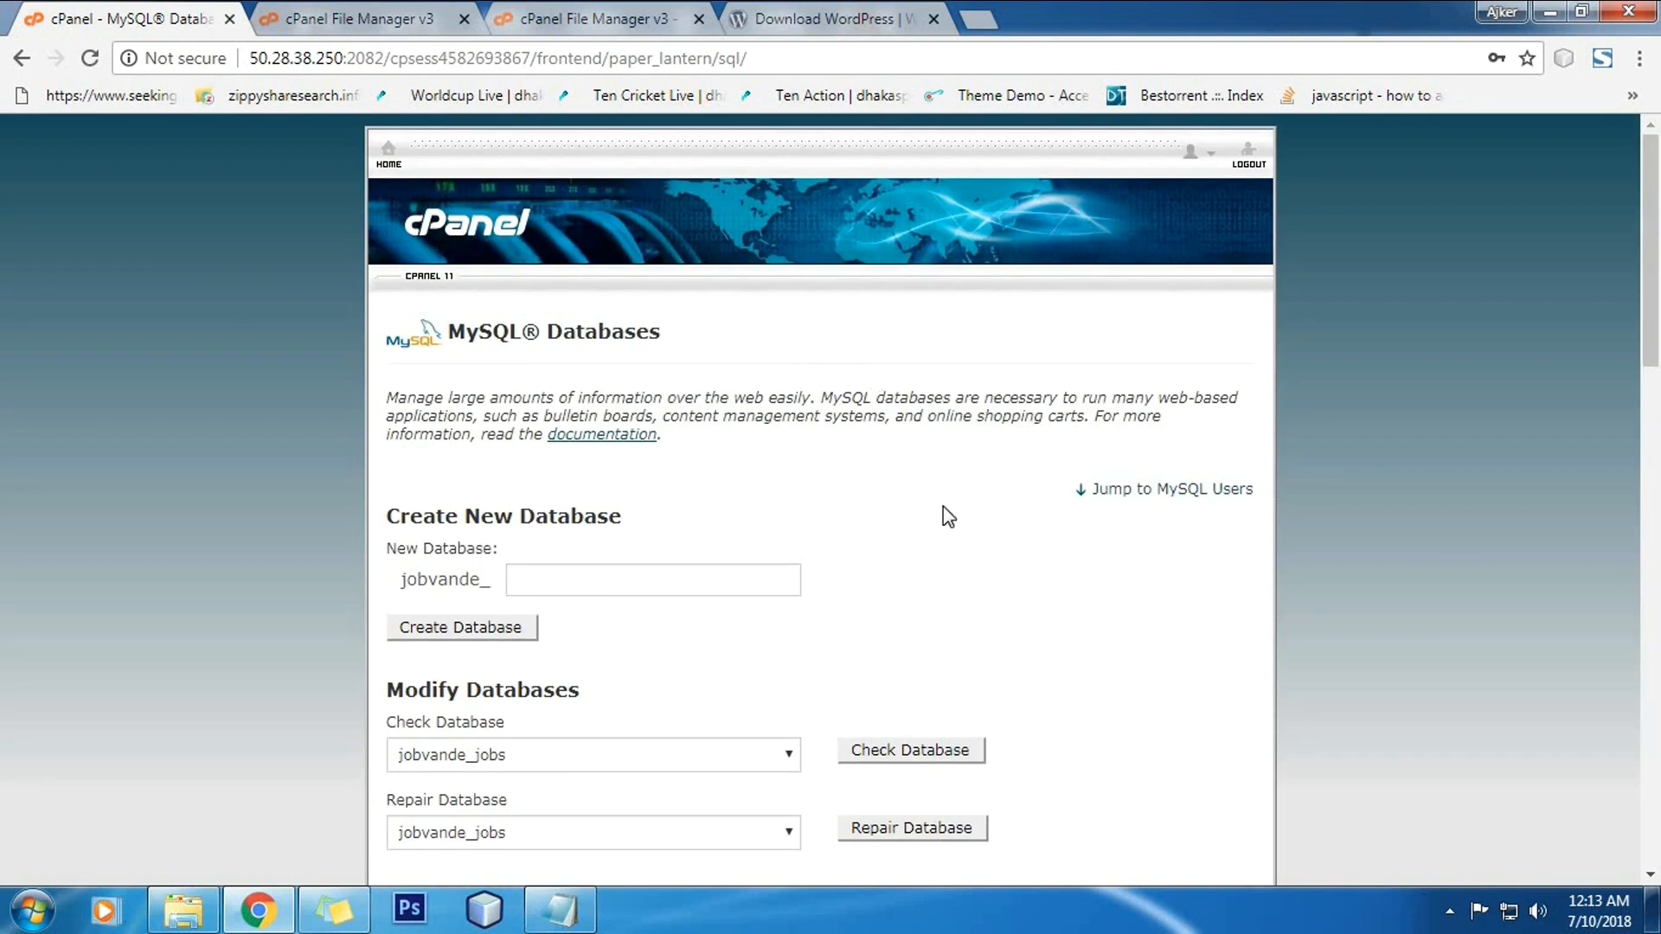
{"action": "scroll", "coordinate": [943, 506], "scroll_direction": "down", "scroll_amount": 6}
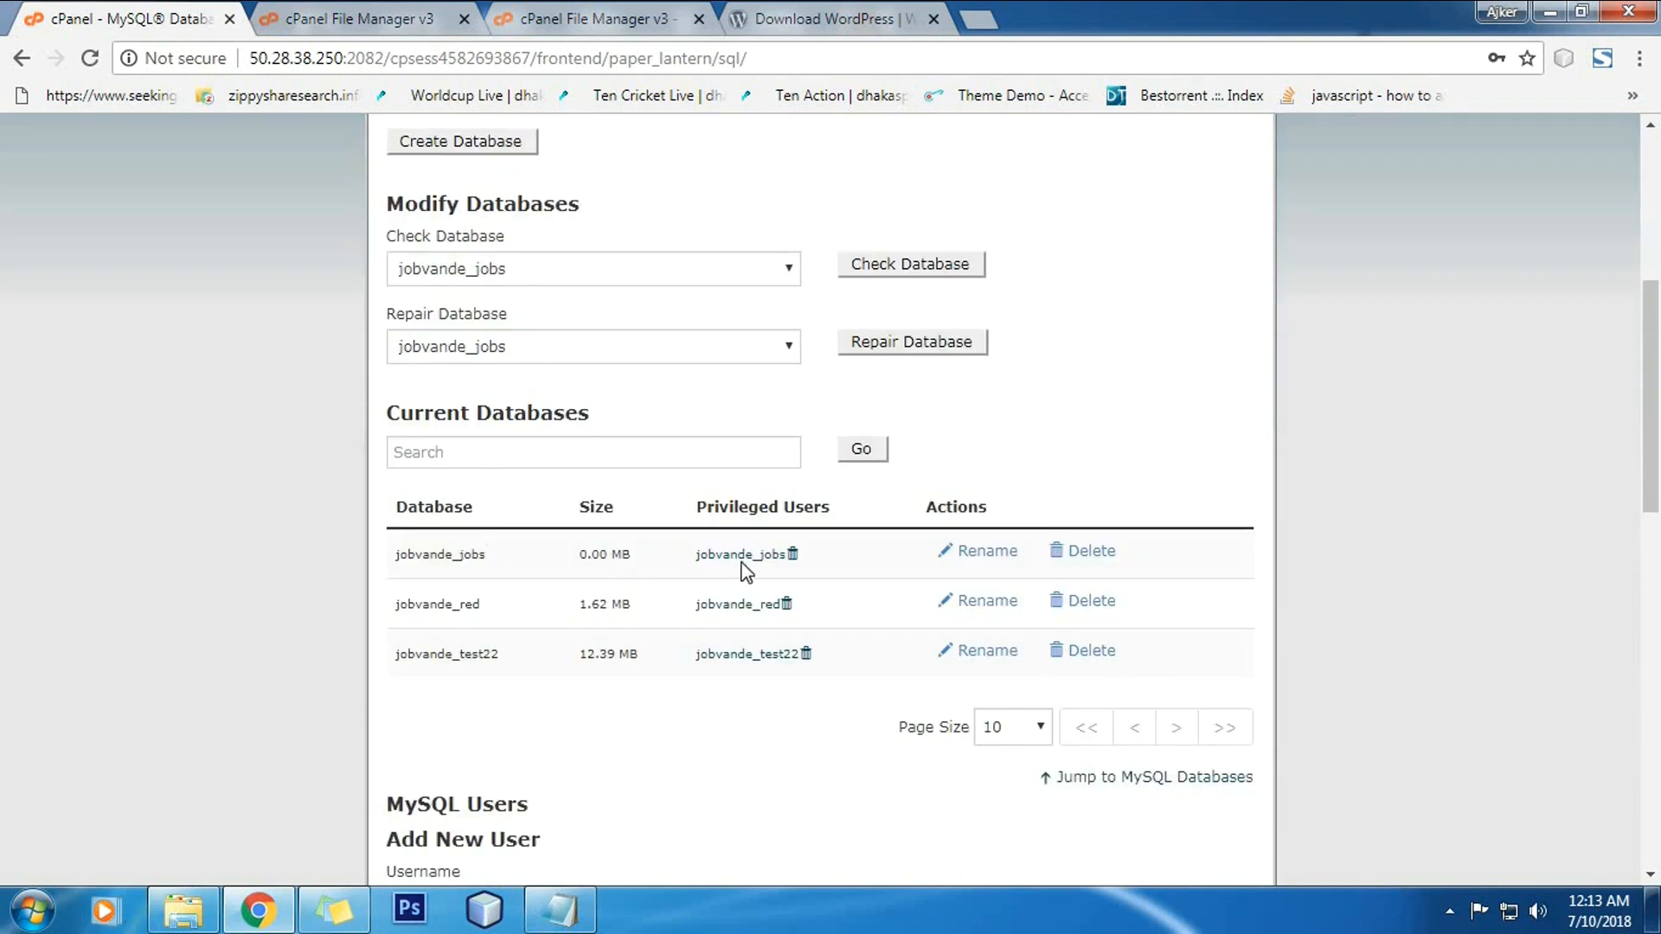
Step: Check the File Upload, File Manager and MySQL tabs until wordpress.zip reaches 9.08 MB (100%)
{"action": "scroll", "coordinate": [1275, 453], "scroll_direction": "up", "scroll_amount": 6}
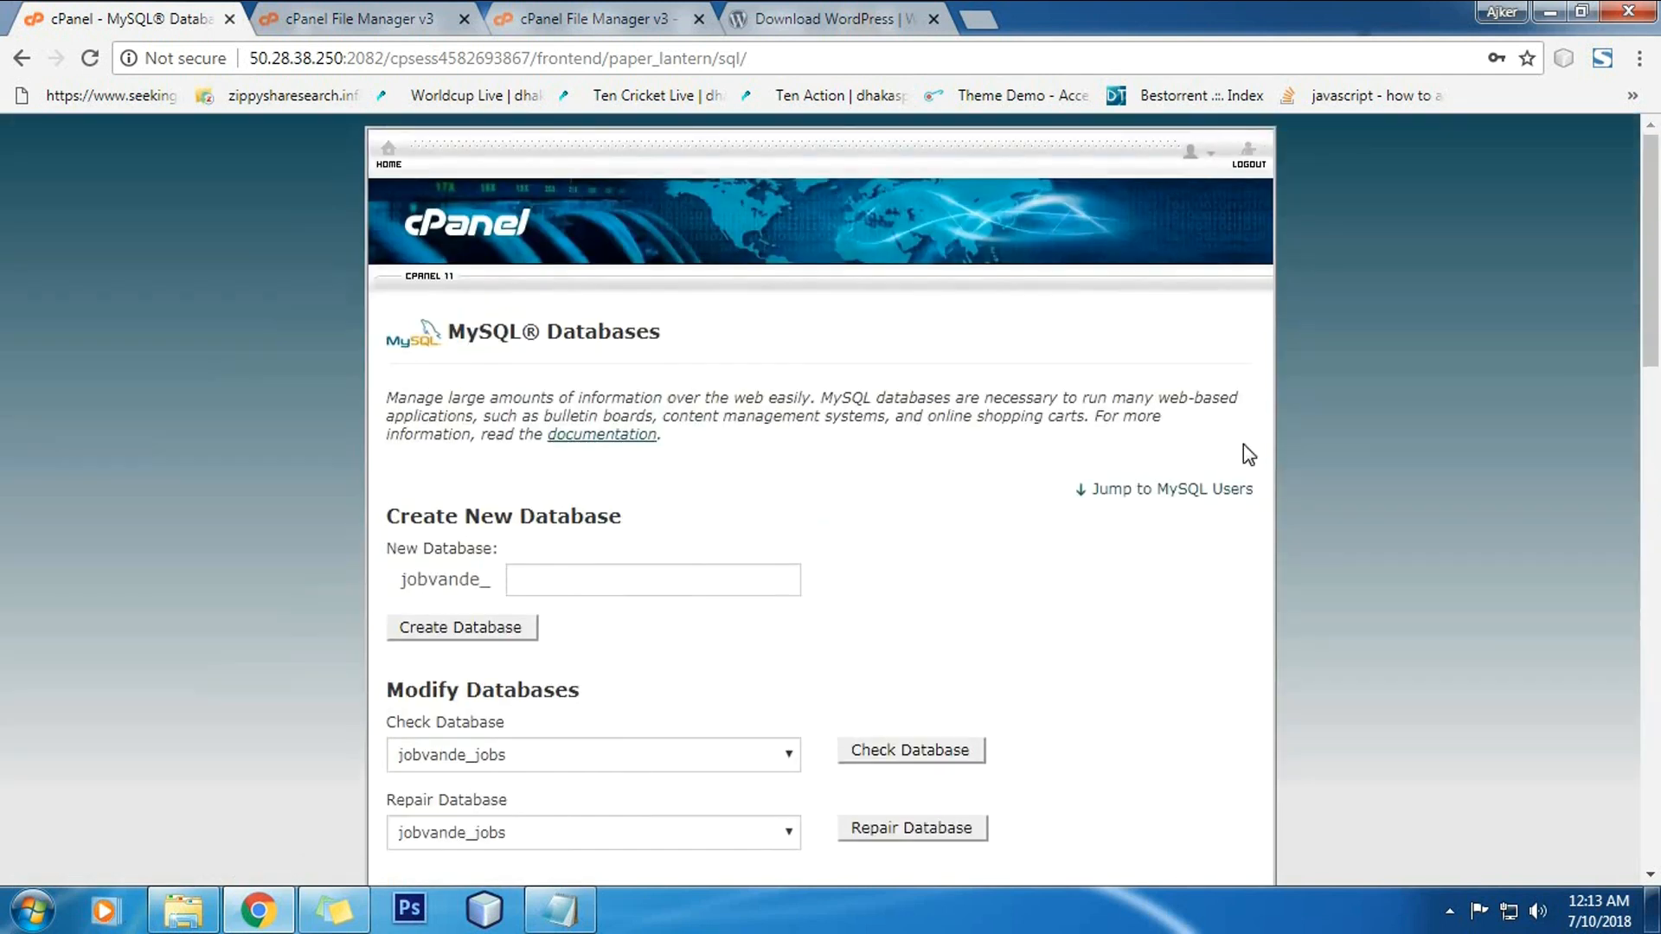
{"action": "left_click", "coordinate": [571, 19]}
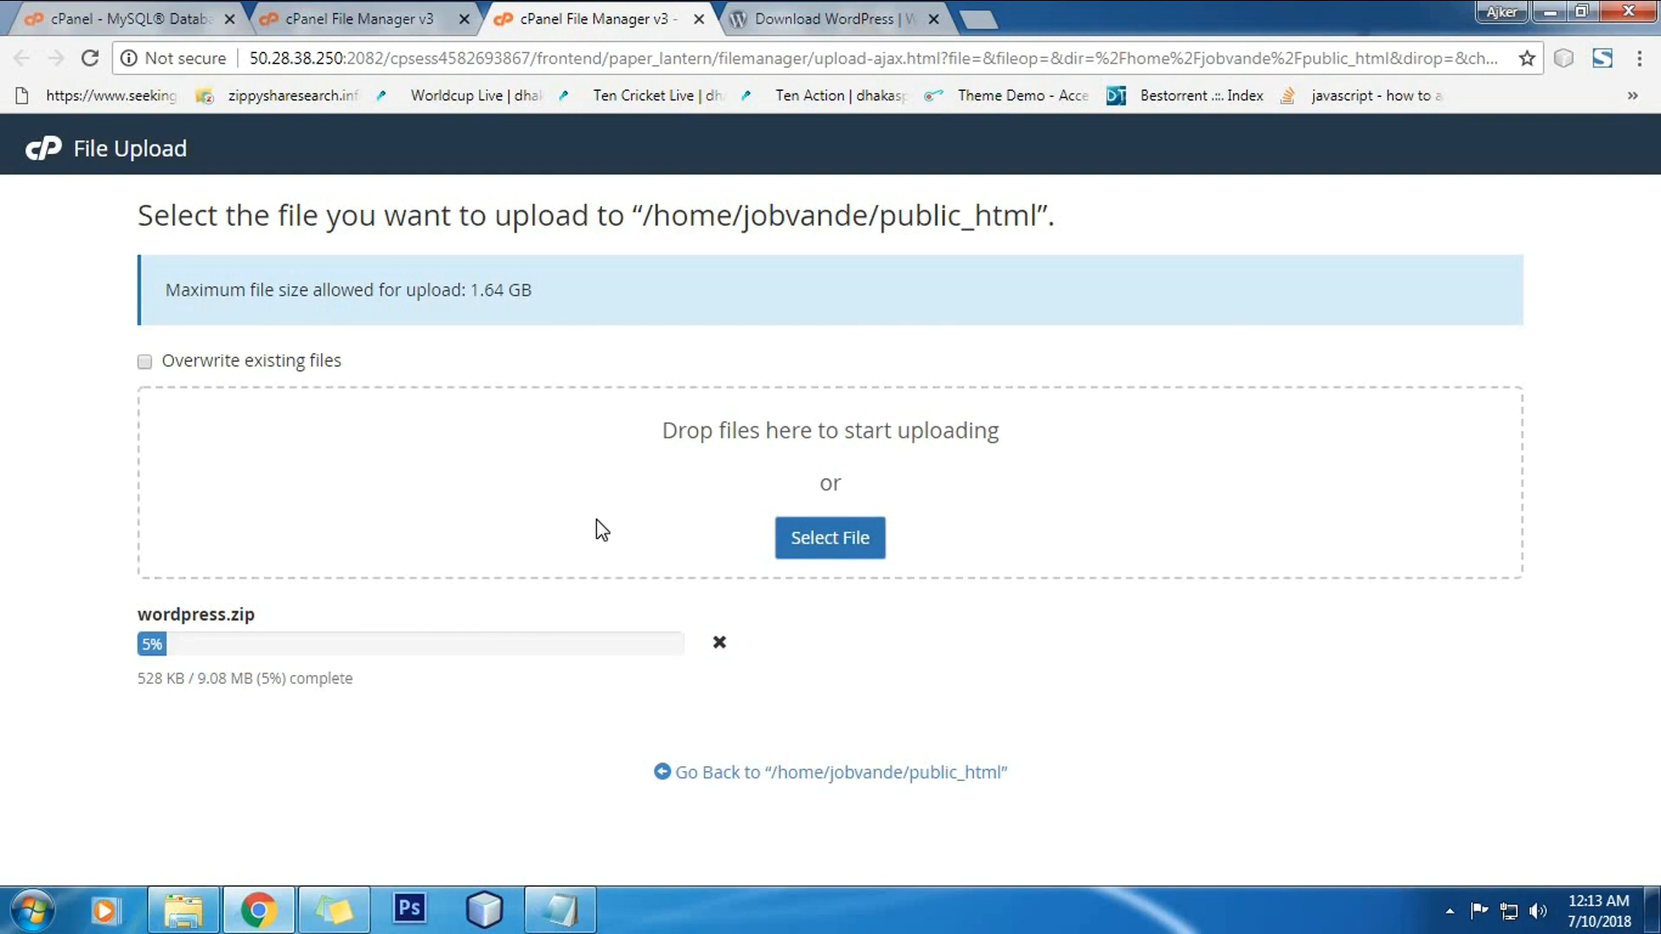
{"action": "left_click", "coordinate": [356, 3]}
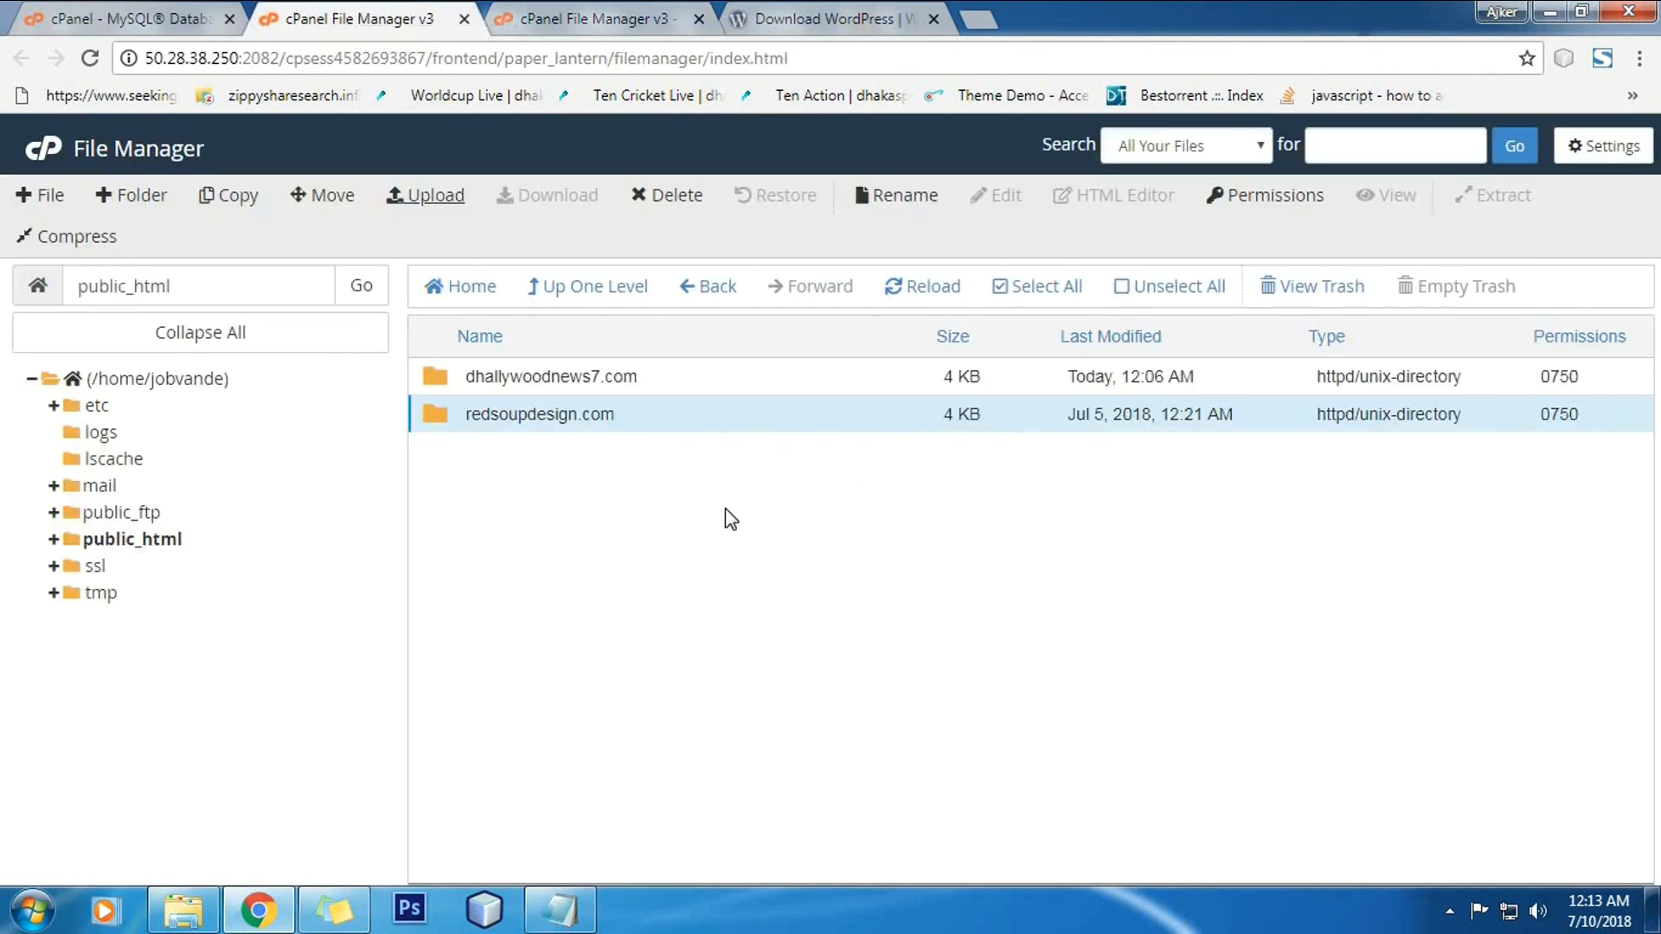
{"action": "left_click", "coordinate": [575, 16]}
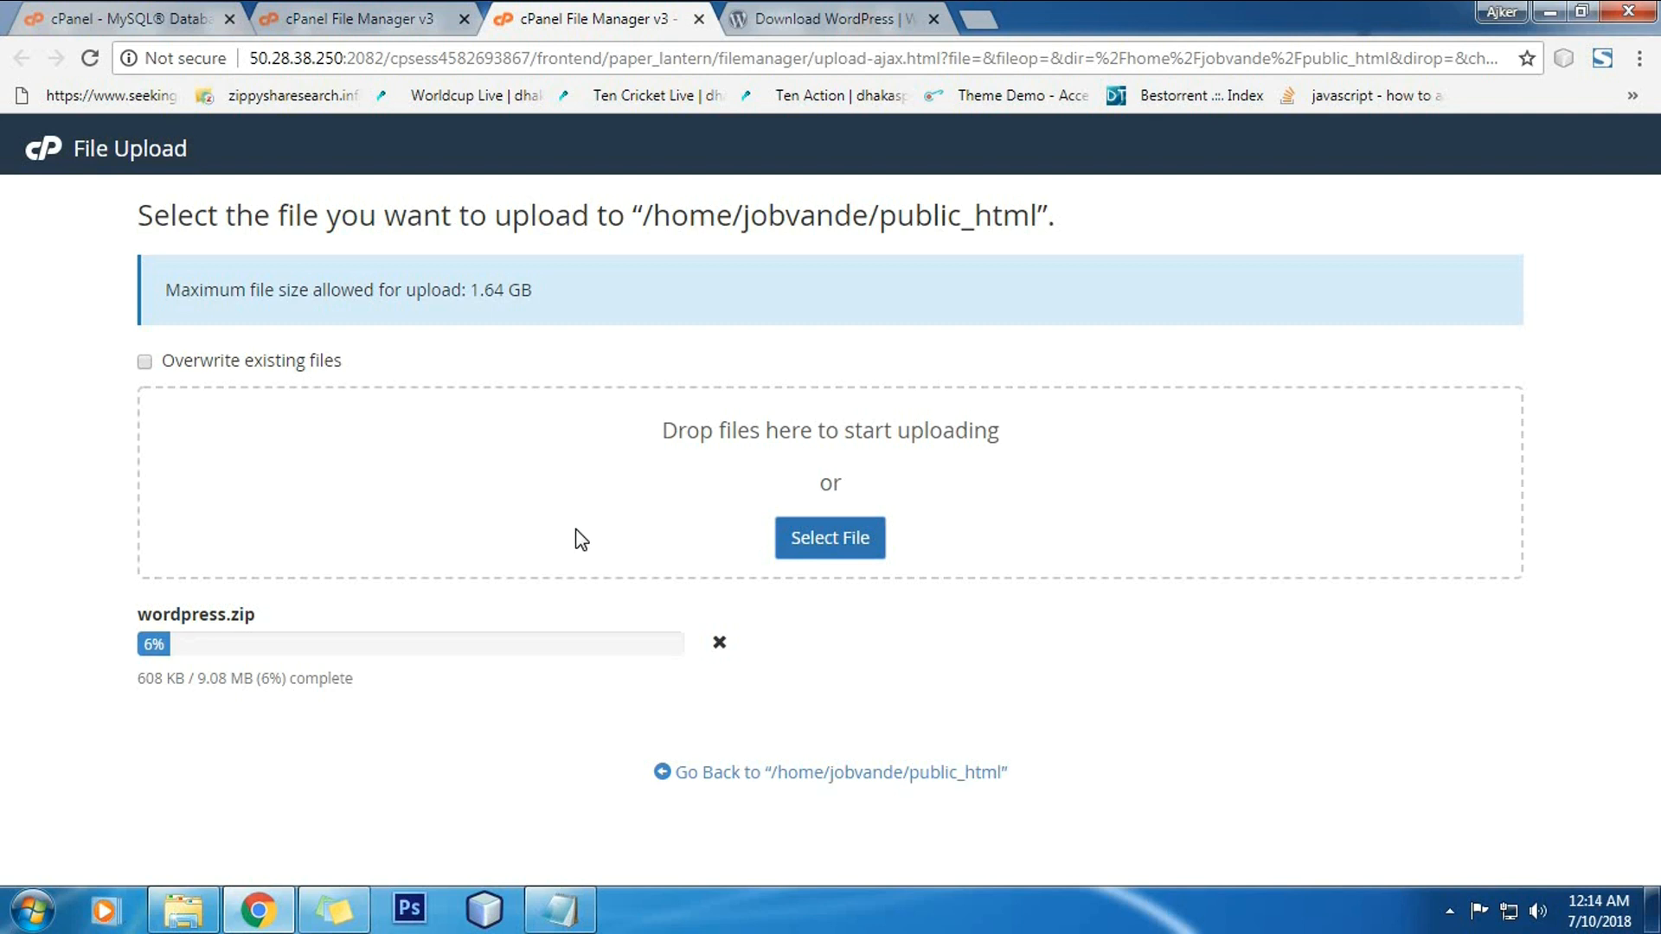
{"action": "left_click", "coordinate": [374, 18]}
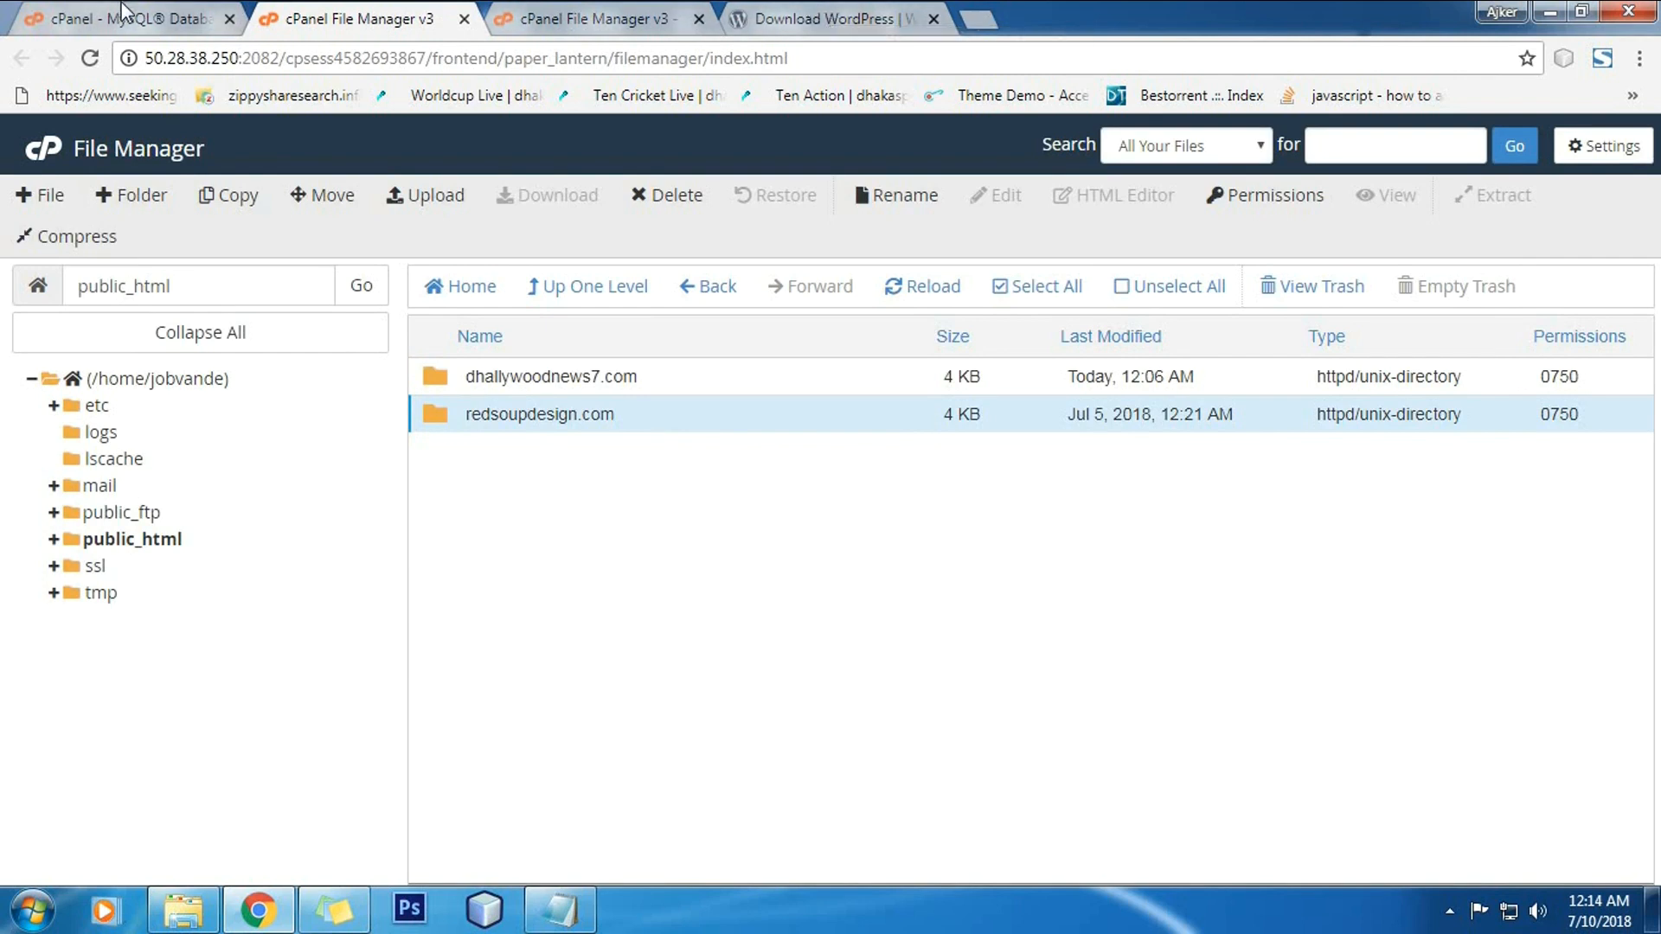
{"action": "left_click", "coordinate": [169, 19]}
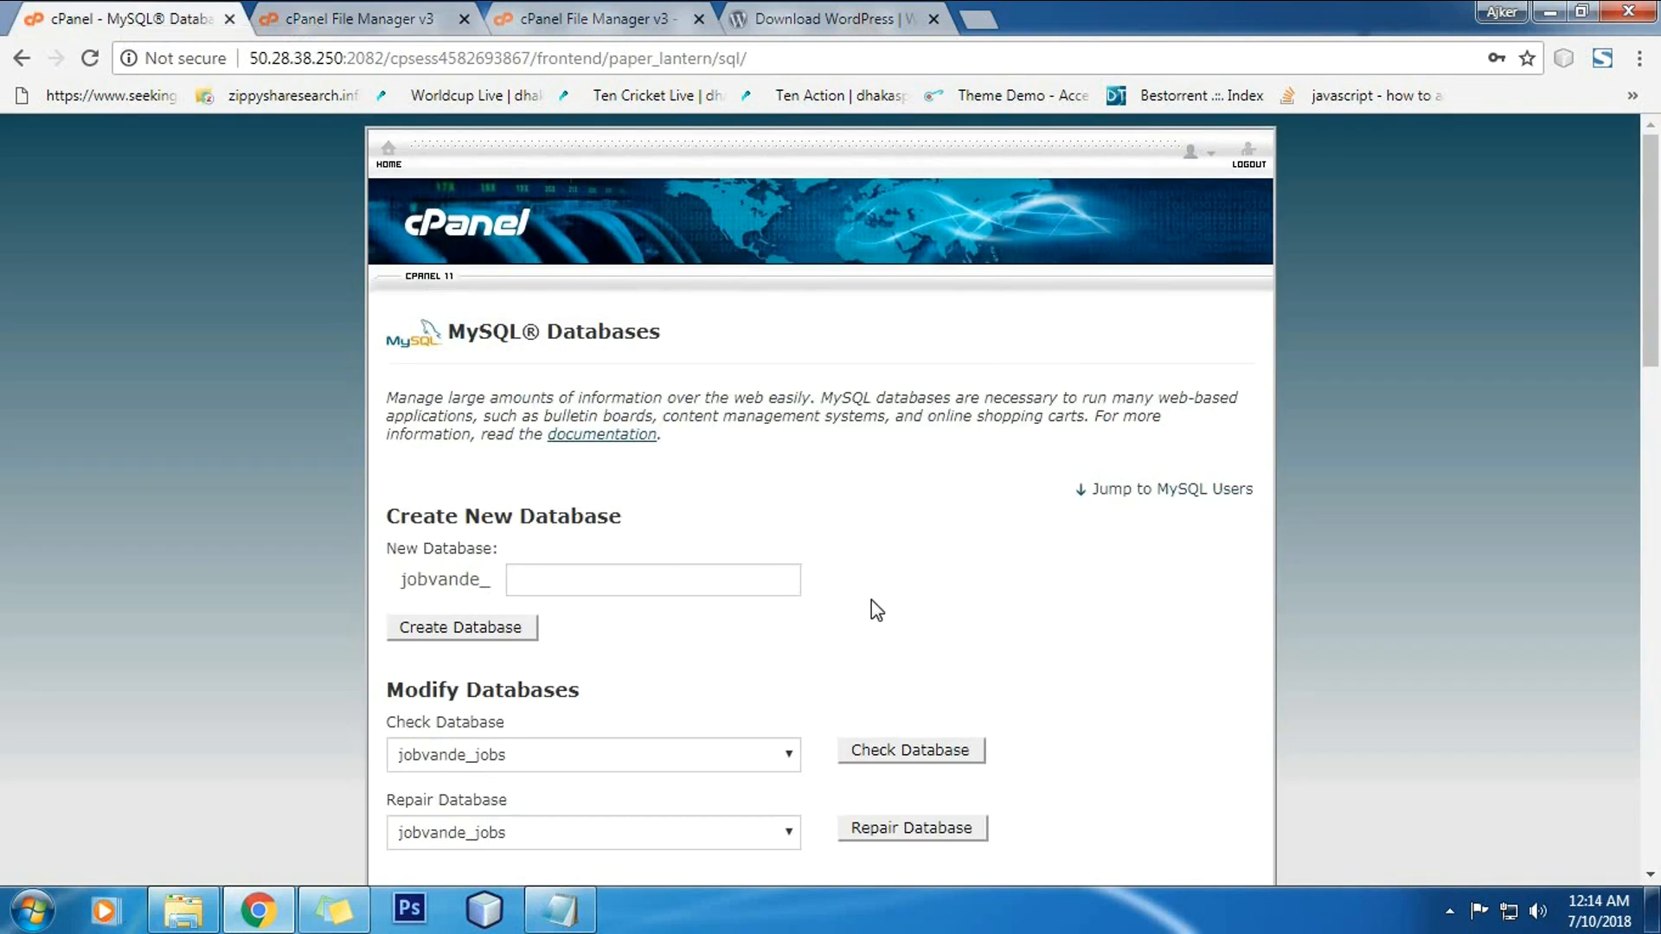
{"action": "scroll", "coordinate": [873, 603], "scroll_direction": "down", "scroll_amount": 6}
{"action": "scroll", "coordinate": [870, 601], "scroll_direction": "down", "scroll_amount": 13}
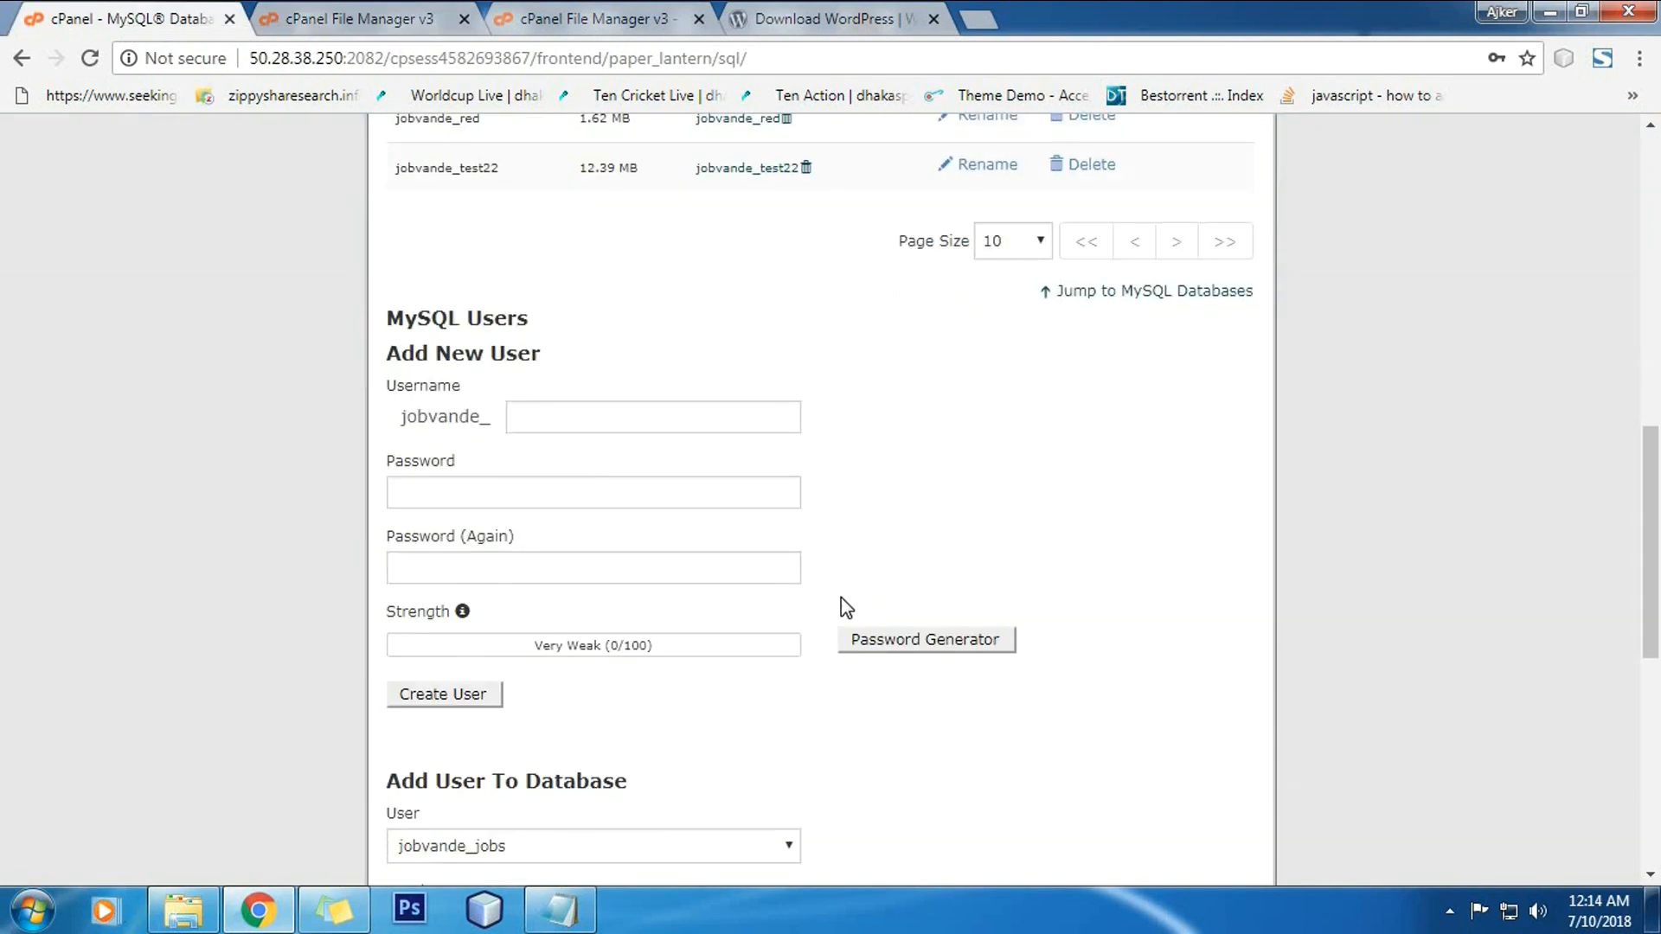
{"action": "scroll", "coordinate": [785, 603], "scroll_direction": "up", "scroll_amount": 19}
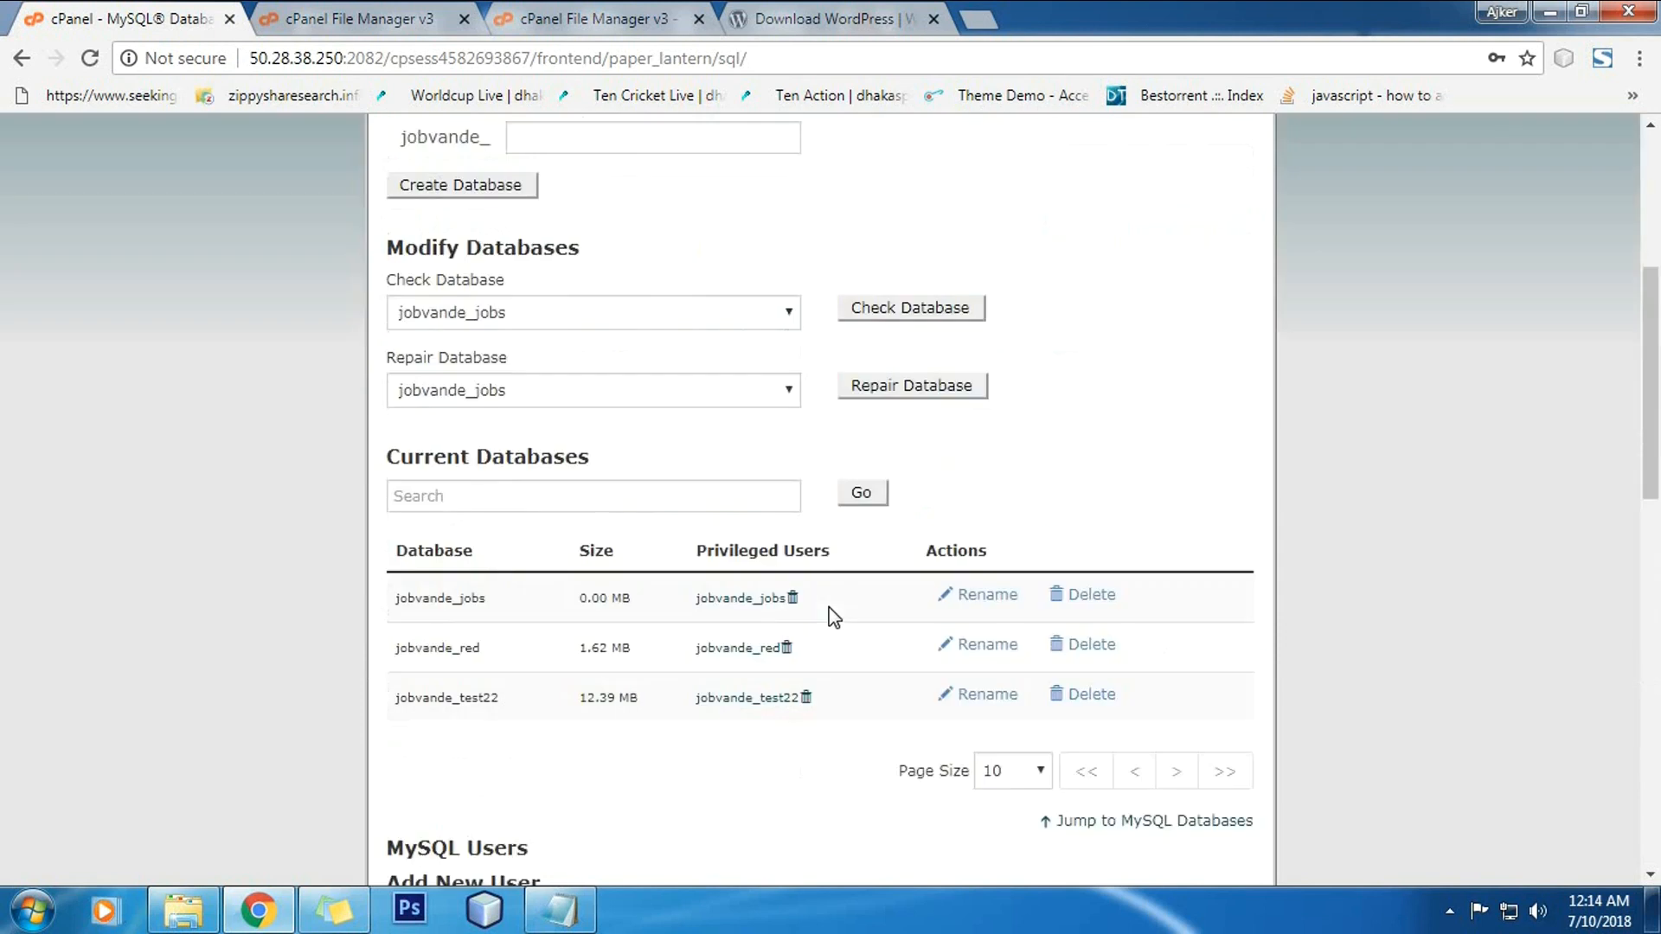
{"action": "left_click", "coordinate": [588, 11]}
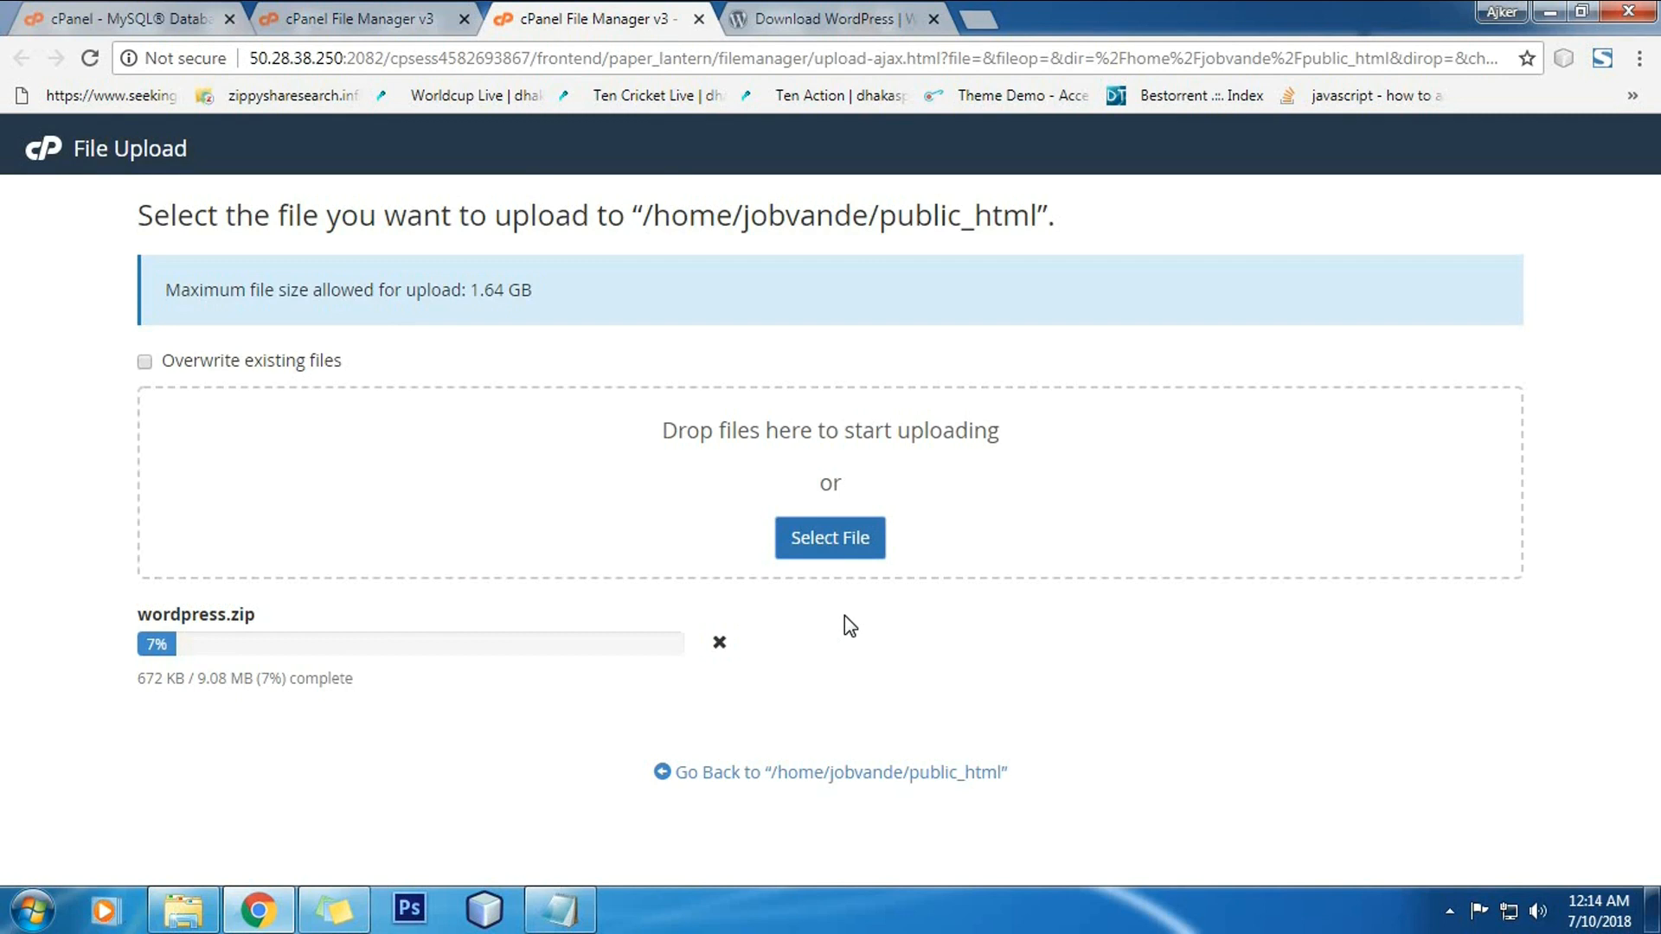
{"action": "left_click", "coordinate": [1449, 910]}
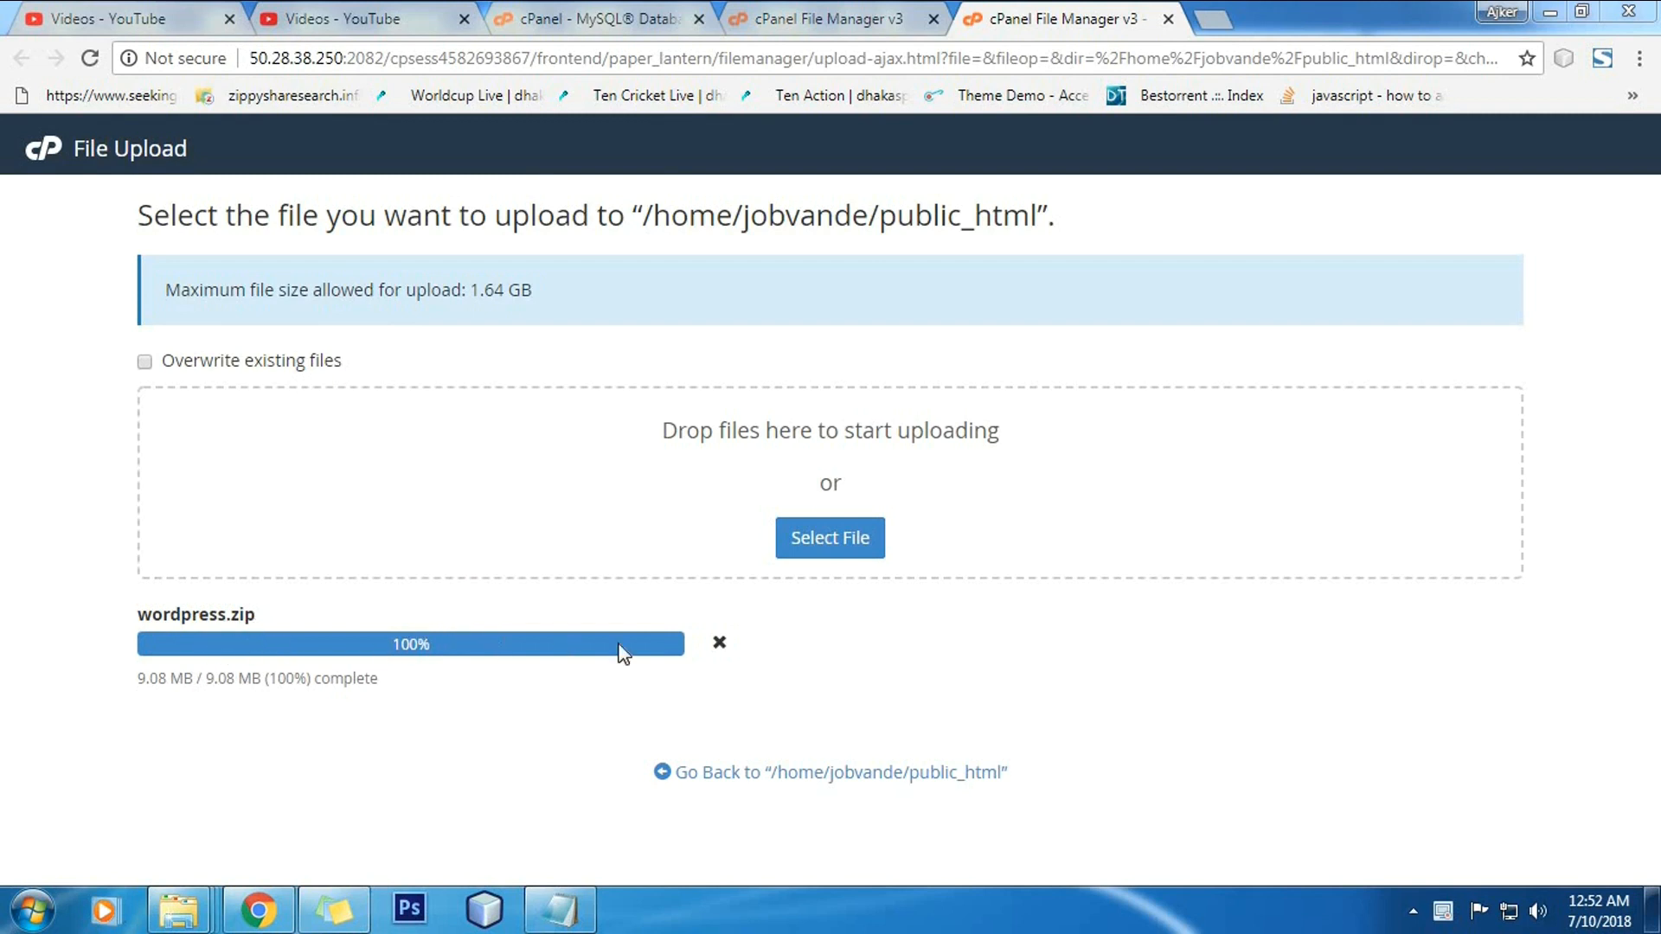
Step: Extract wordpress.zip into public_html from the File Manager listing
{"action": "left_click", "coordinate": [850, 772]}
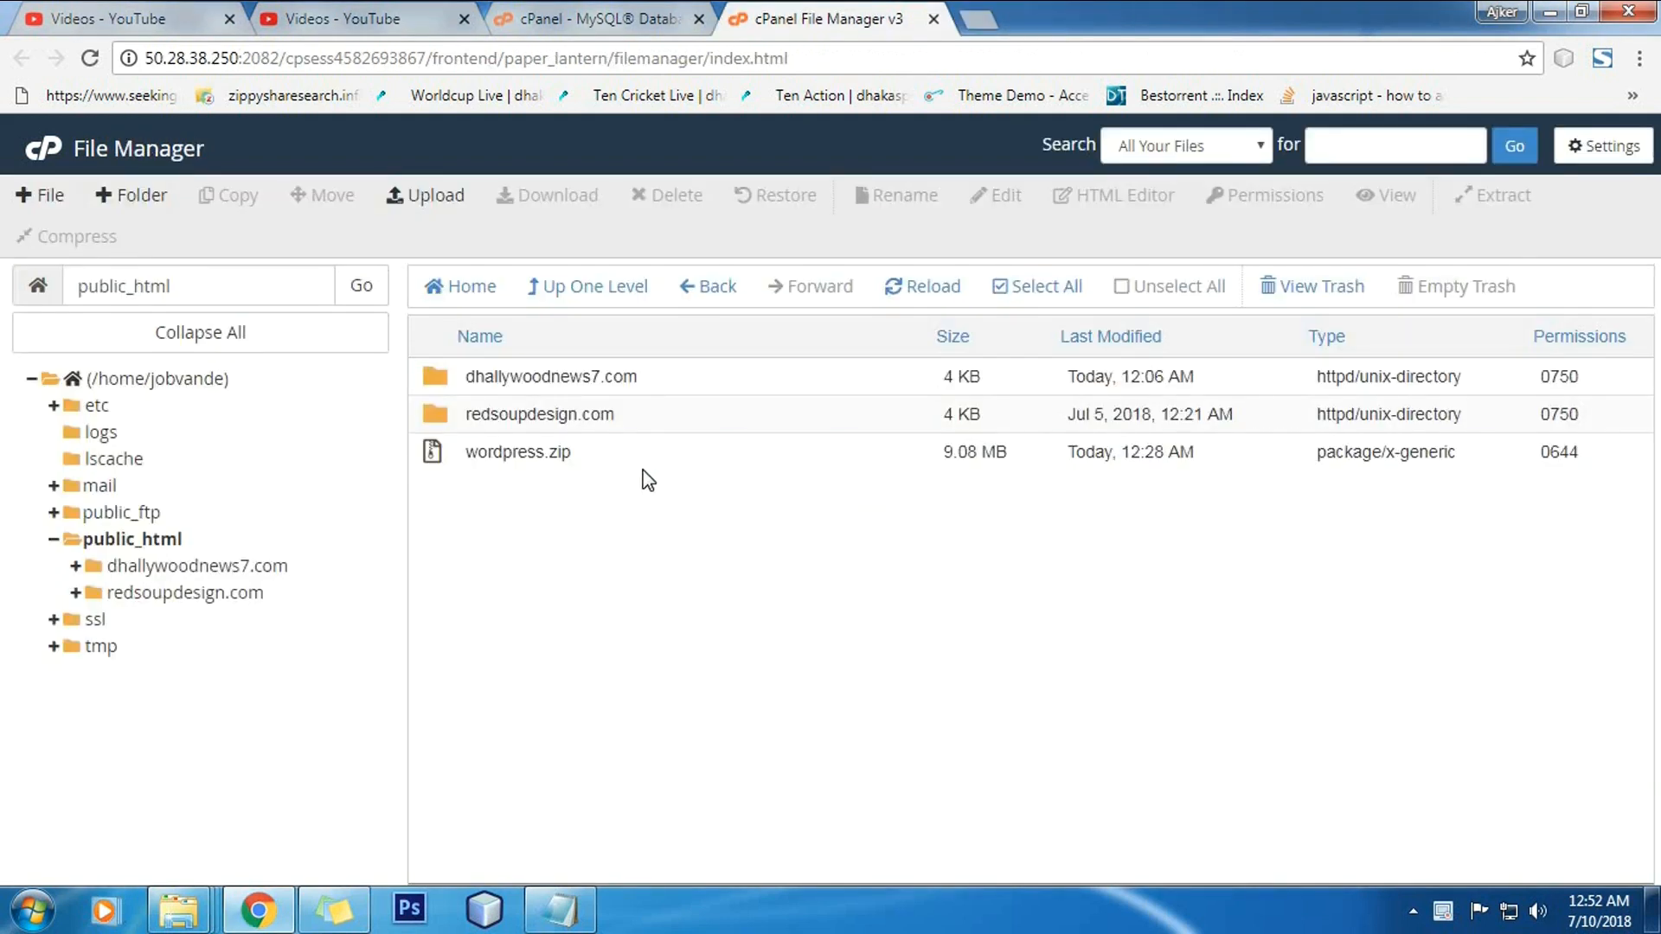
{"action": "left_click", "coordinate": [632, 460]}
{"action": "left_click", "coordinate": [641, 455]}
{"action": "left_click", "coordinate": [604, 448]}
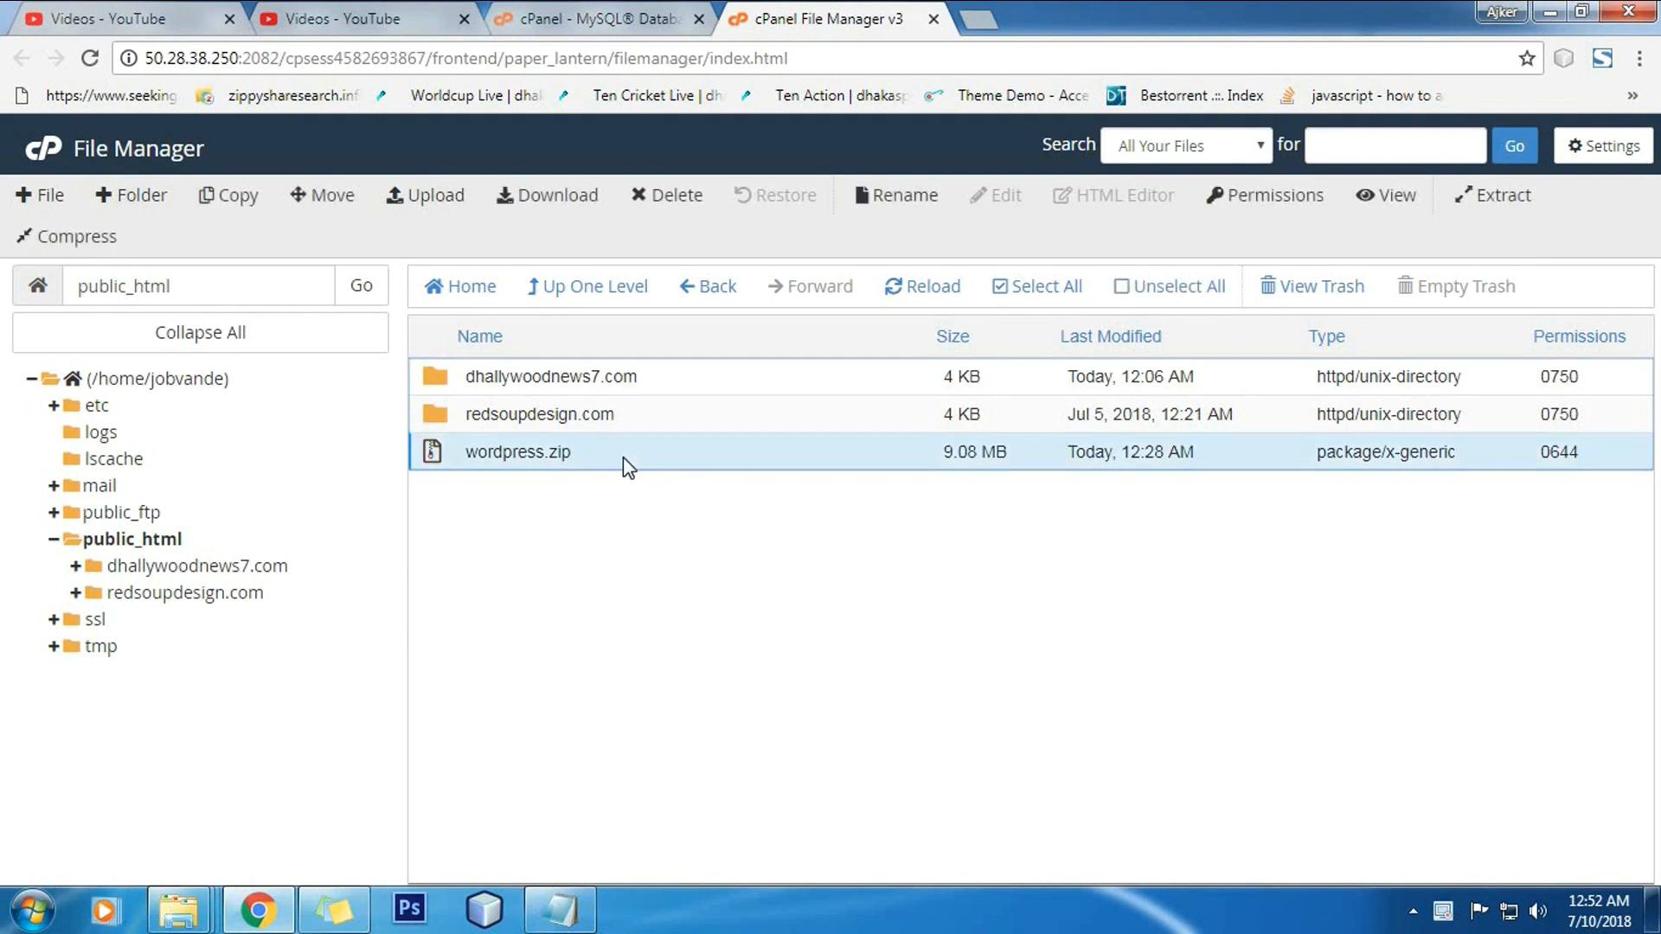
{"action": "right_click", "coordinate": [604, 448]}
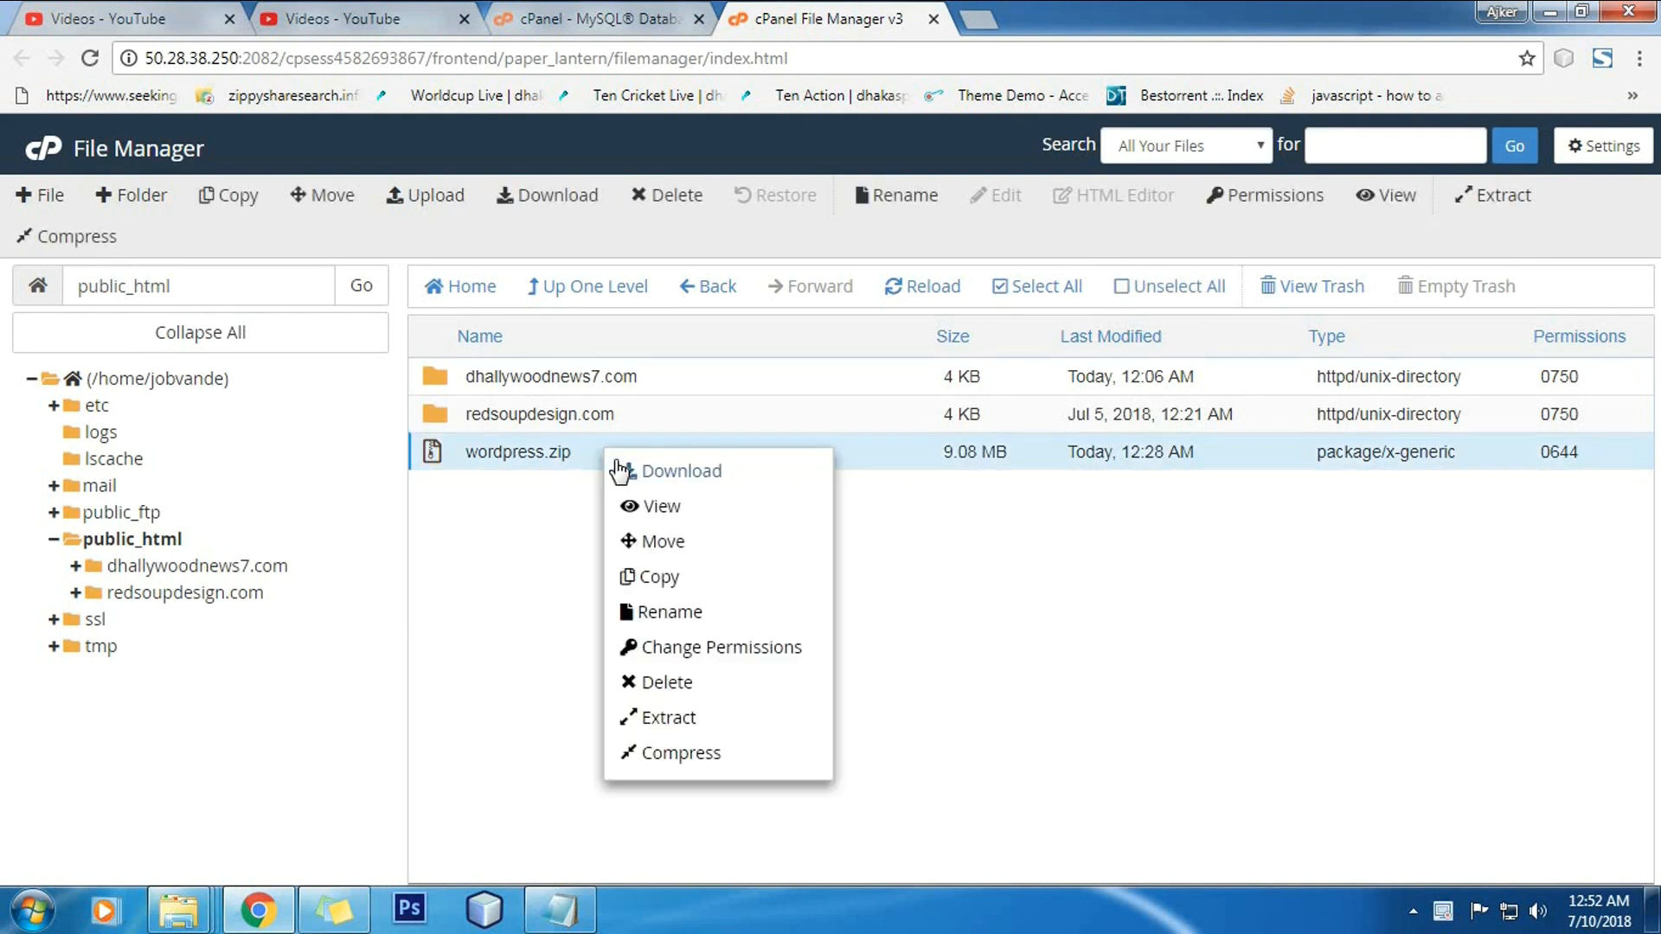
{"action": "left_click", "coordinate": [715, 718]}
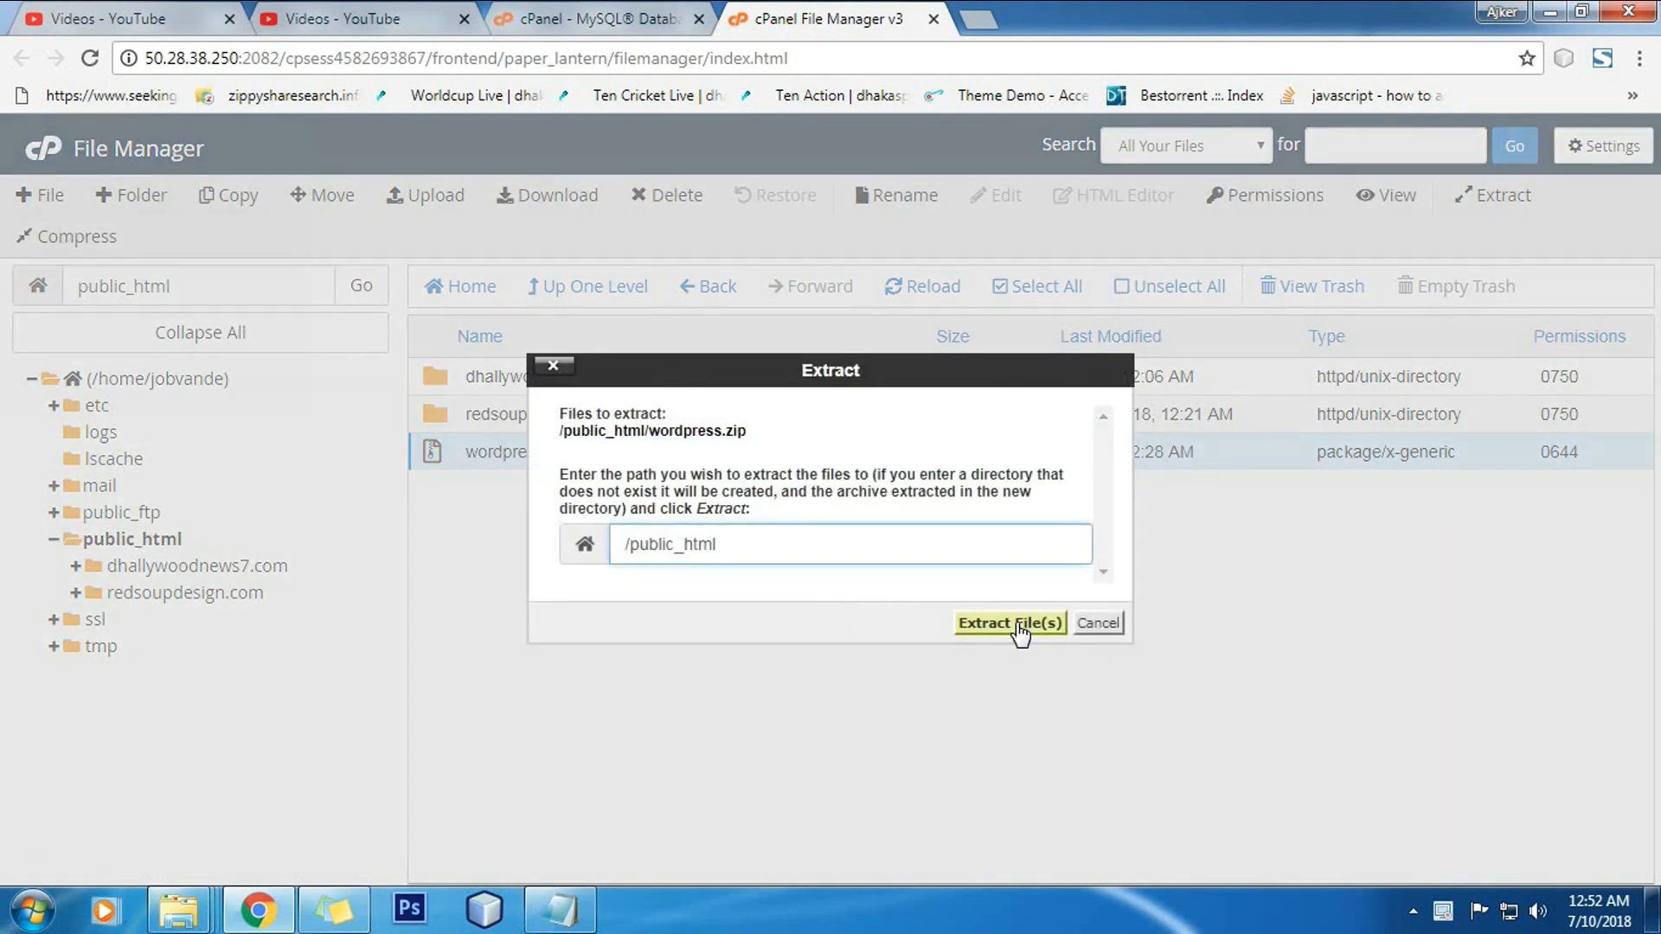
{"action": "left_click", "coordinate": [1003, 622]}
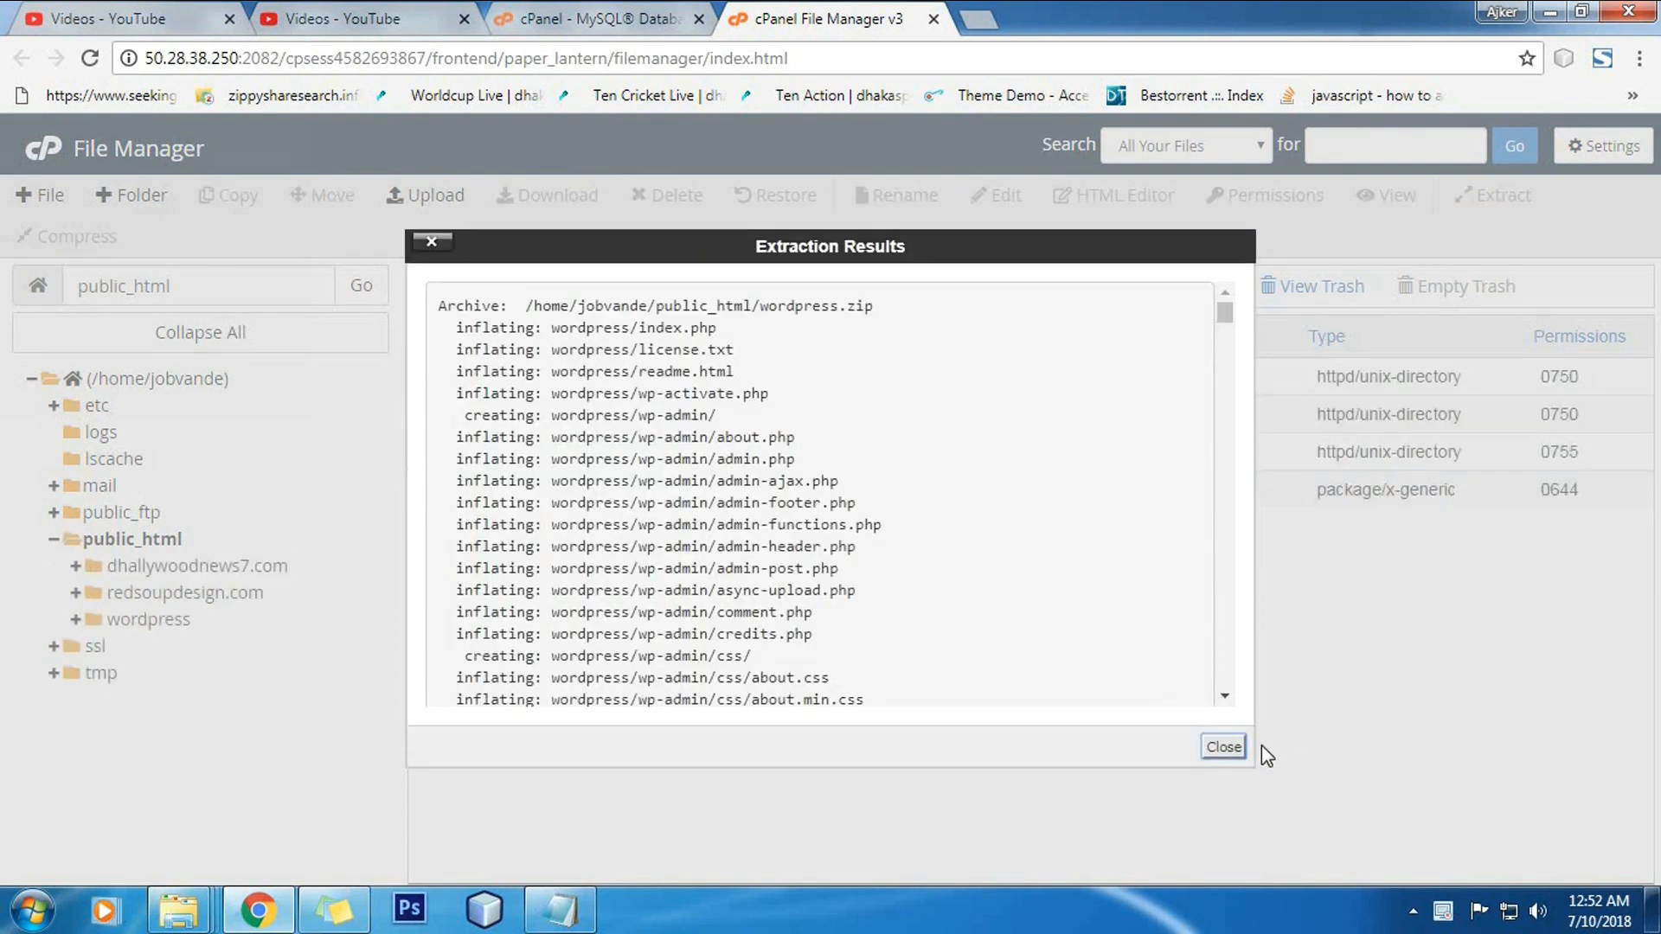
{"action": "left_click", "coordinate": [1221, 747]}
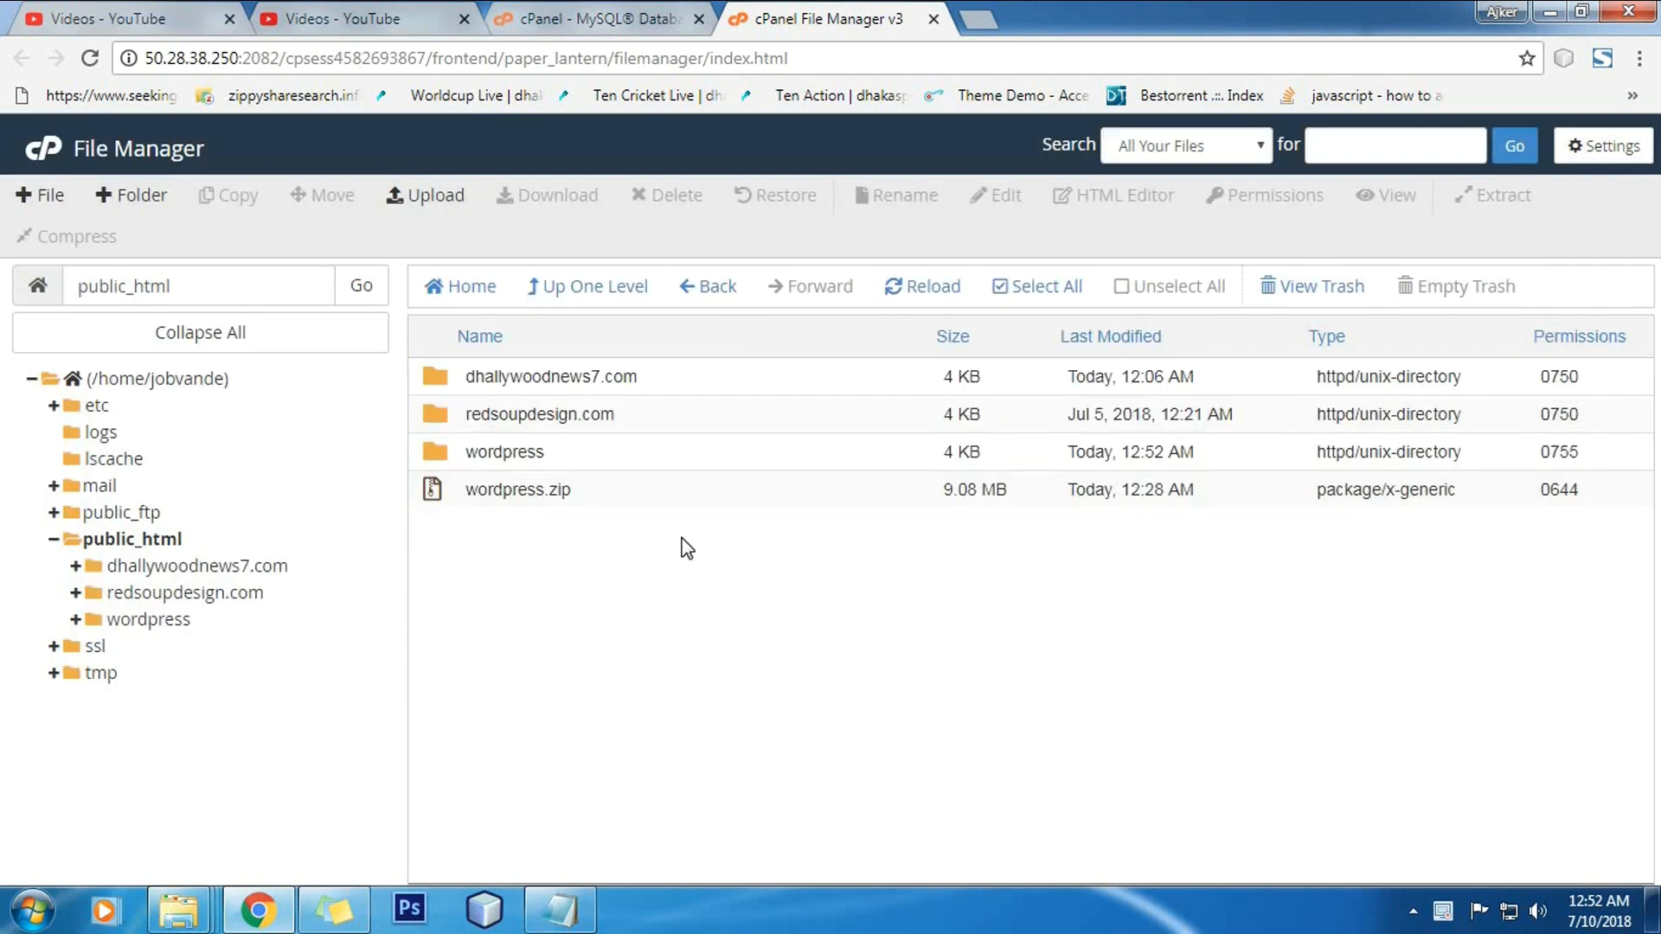
Step: Move the leftover wordpress.zip to the trash and open the extracted wordpress folder
{"action": "left_click", "coordinate": [608, 491]}
{"action": "left_click", "coordinate": [679, 201]}
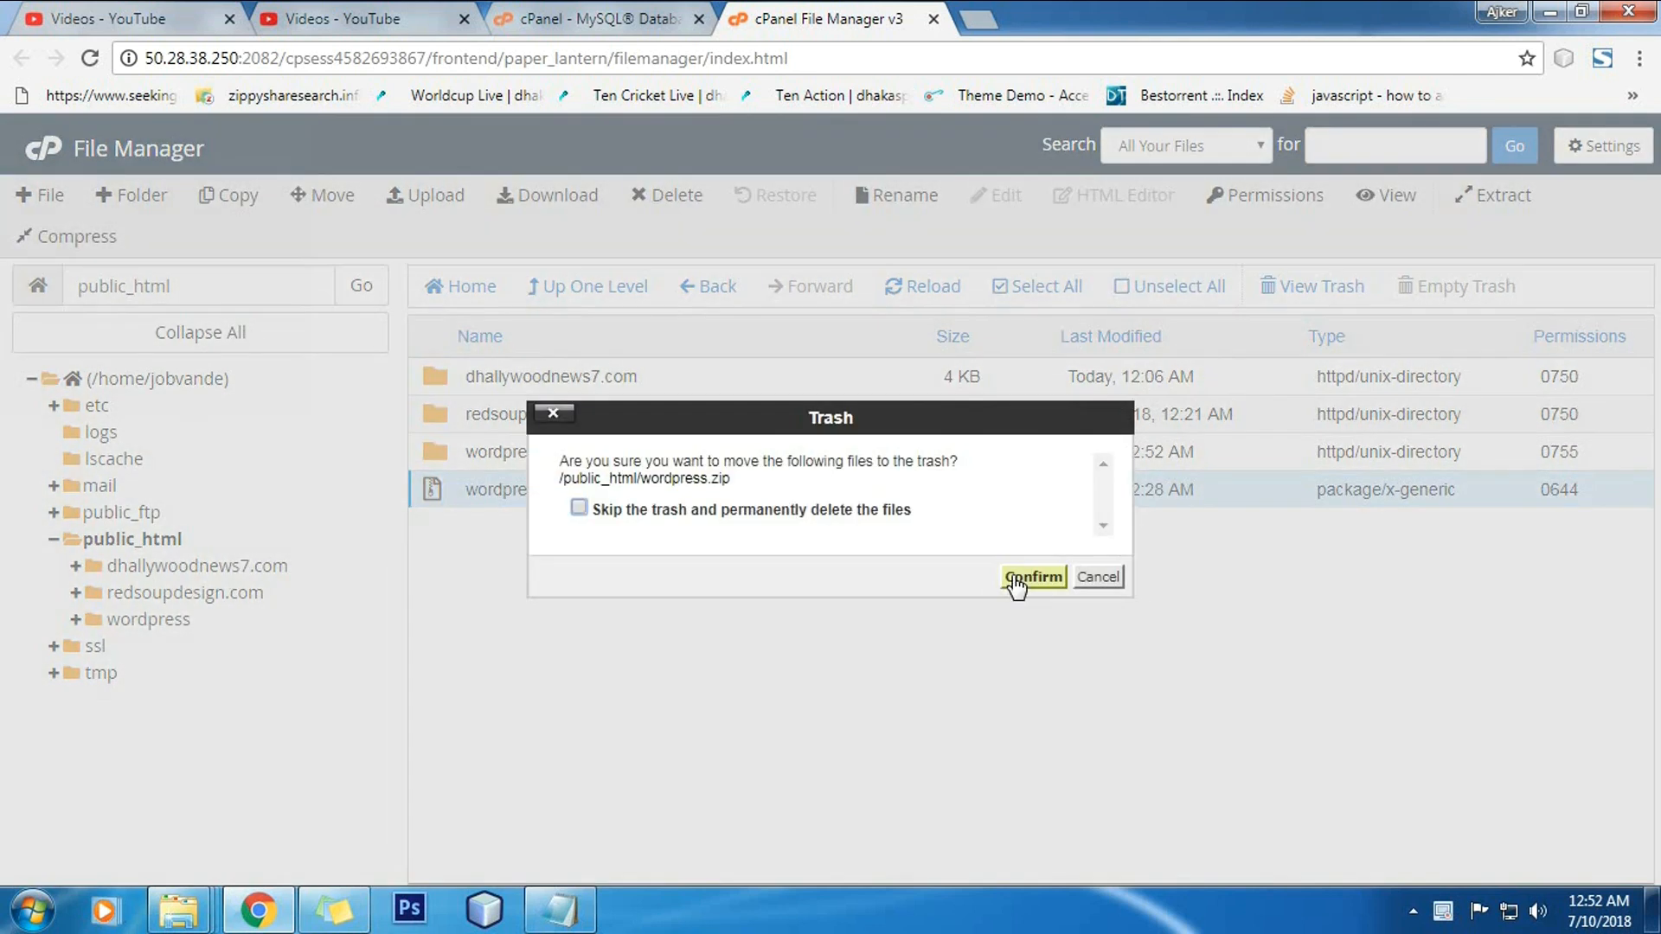
{"action": "left_click", "coordinate": [1023, 577]}
{"action": "double_click", "coordinate": [605, 463]}
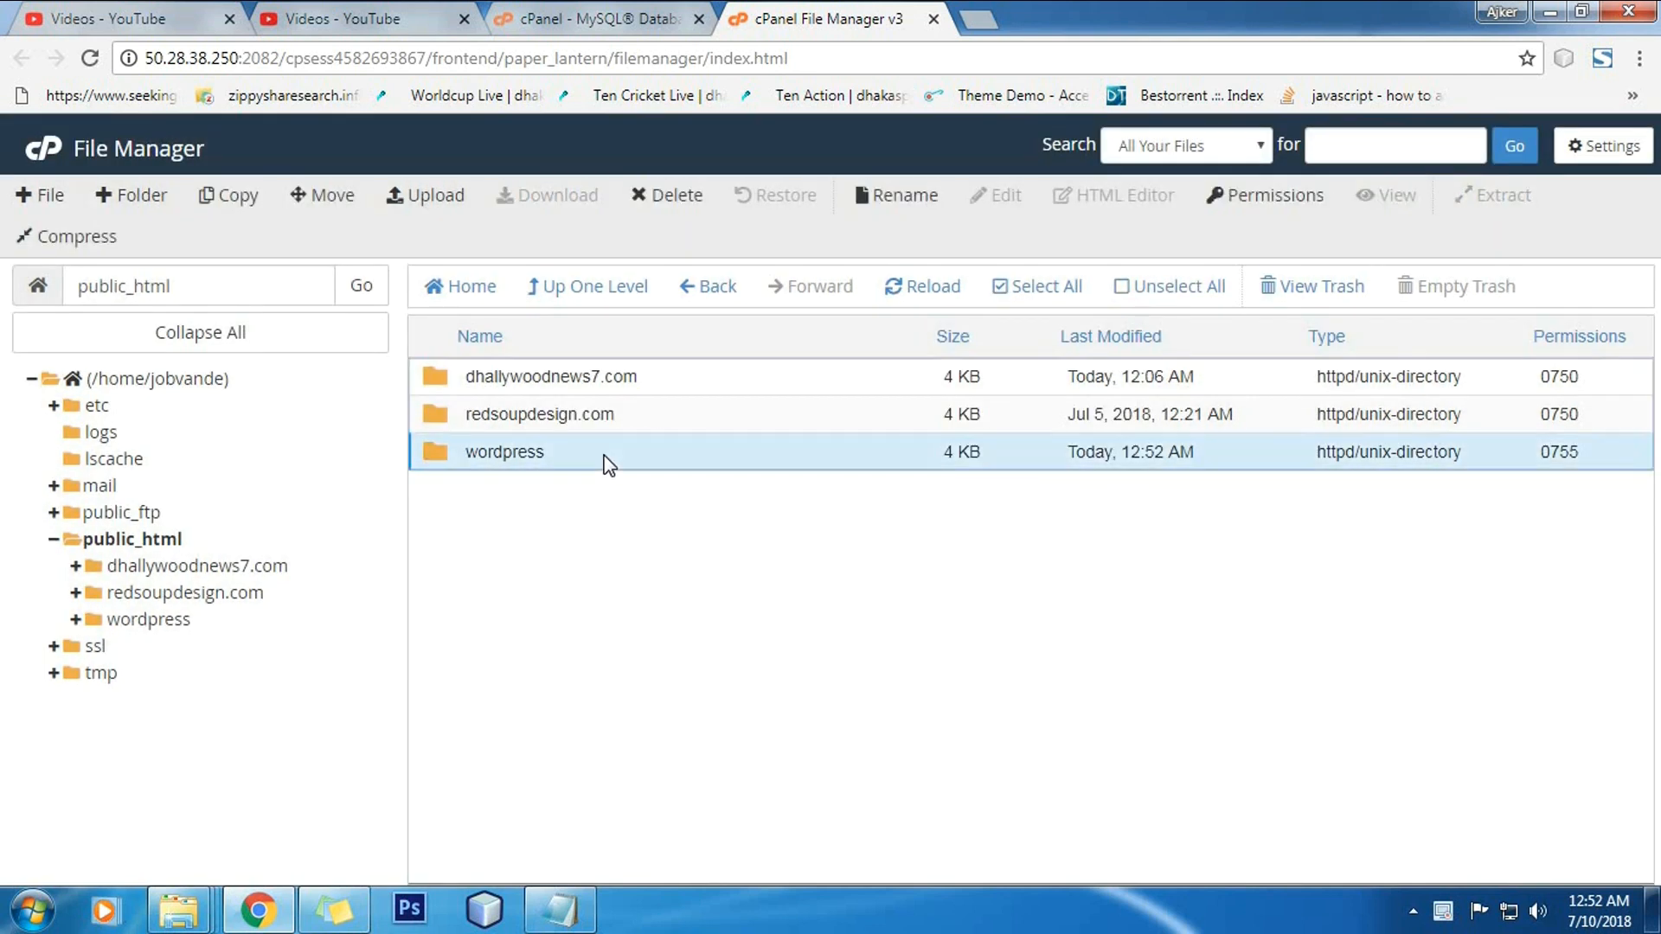
Step: Select all files in the wordpress folder and move them to /public_html/
{"action": "scroll", "coordinate": [920, 681], "scroll_direction": "down", "scroll_amount": 3}
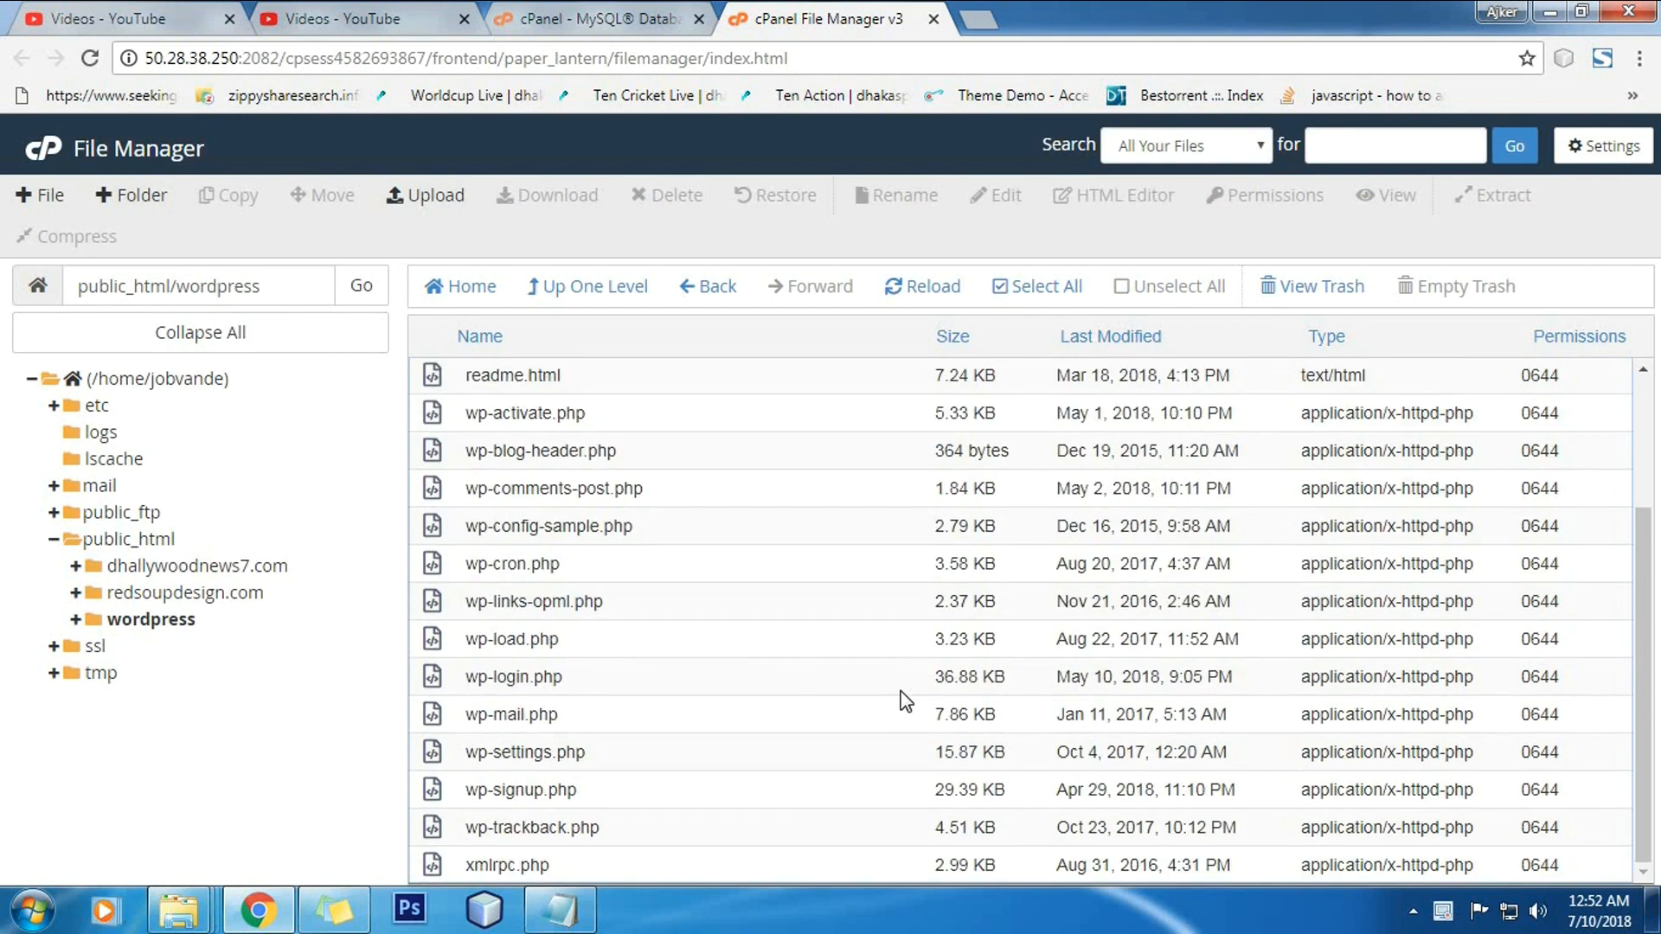
{"action": "left_click", "coordinate": [734, 575]}
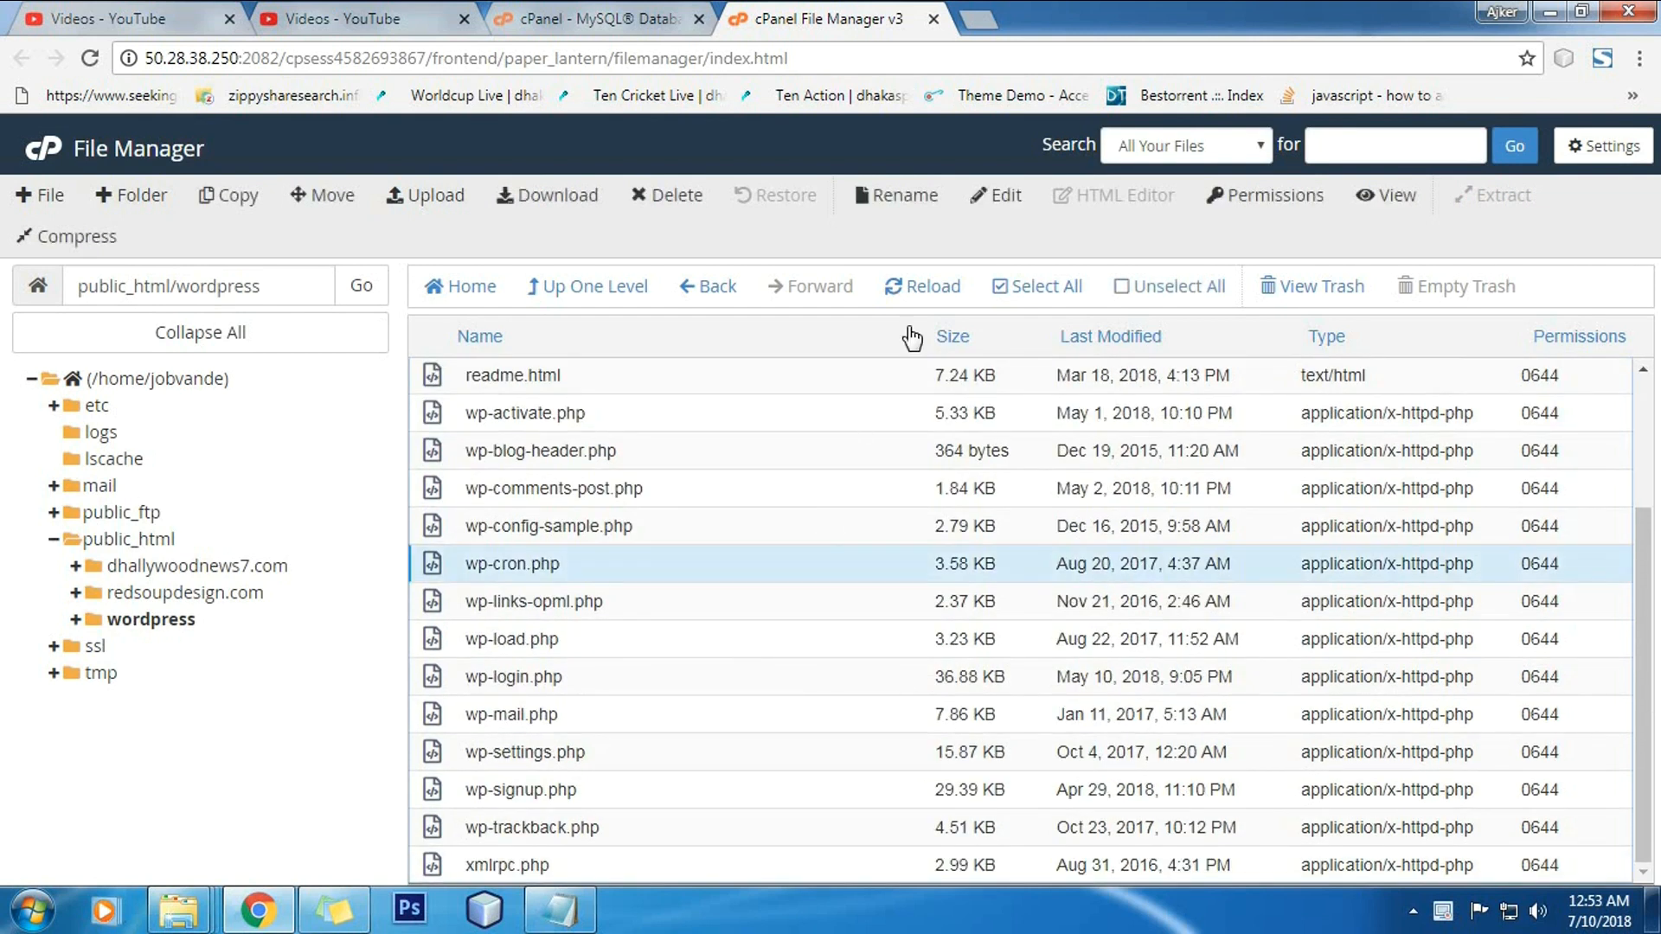
{"action": "left_click", "coordinate": [1049, 289]}
{"action": "scroll", "coordinate": [821, 714], "scroll_direction": "up", "scroll_amount": 1}
{"action": "scroll", "coordinate": [836, 720], "scroll_direction": "up", "scroll_amount": 1}
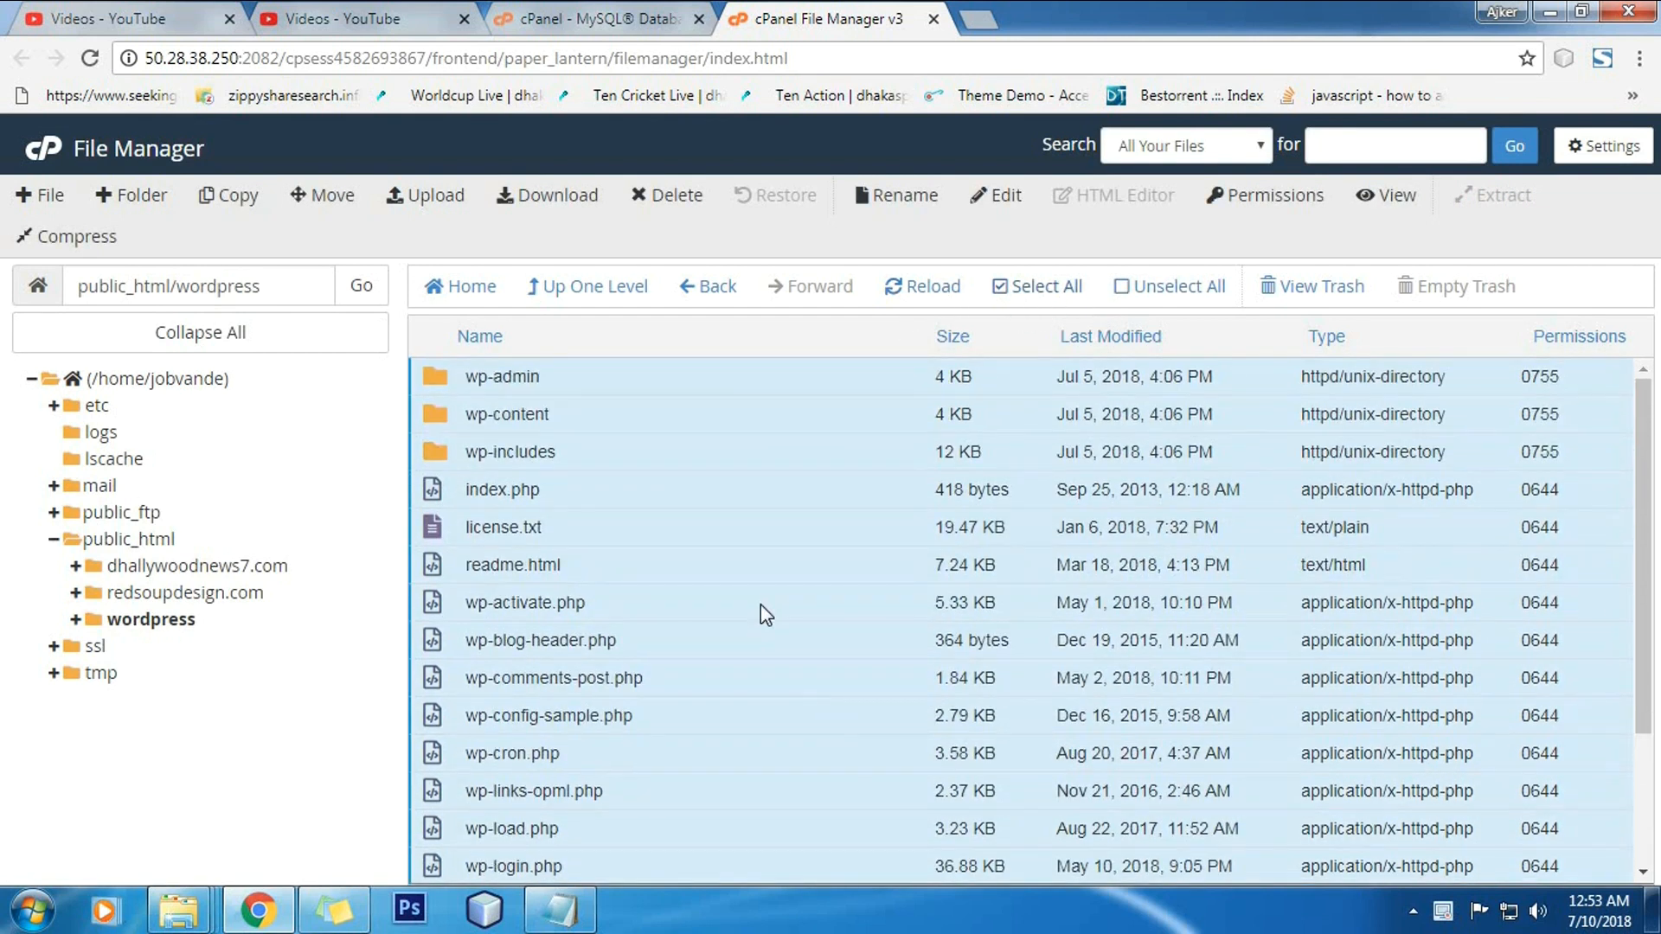
{"action": "left_click", "coordinate": [333, 197]}
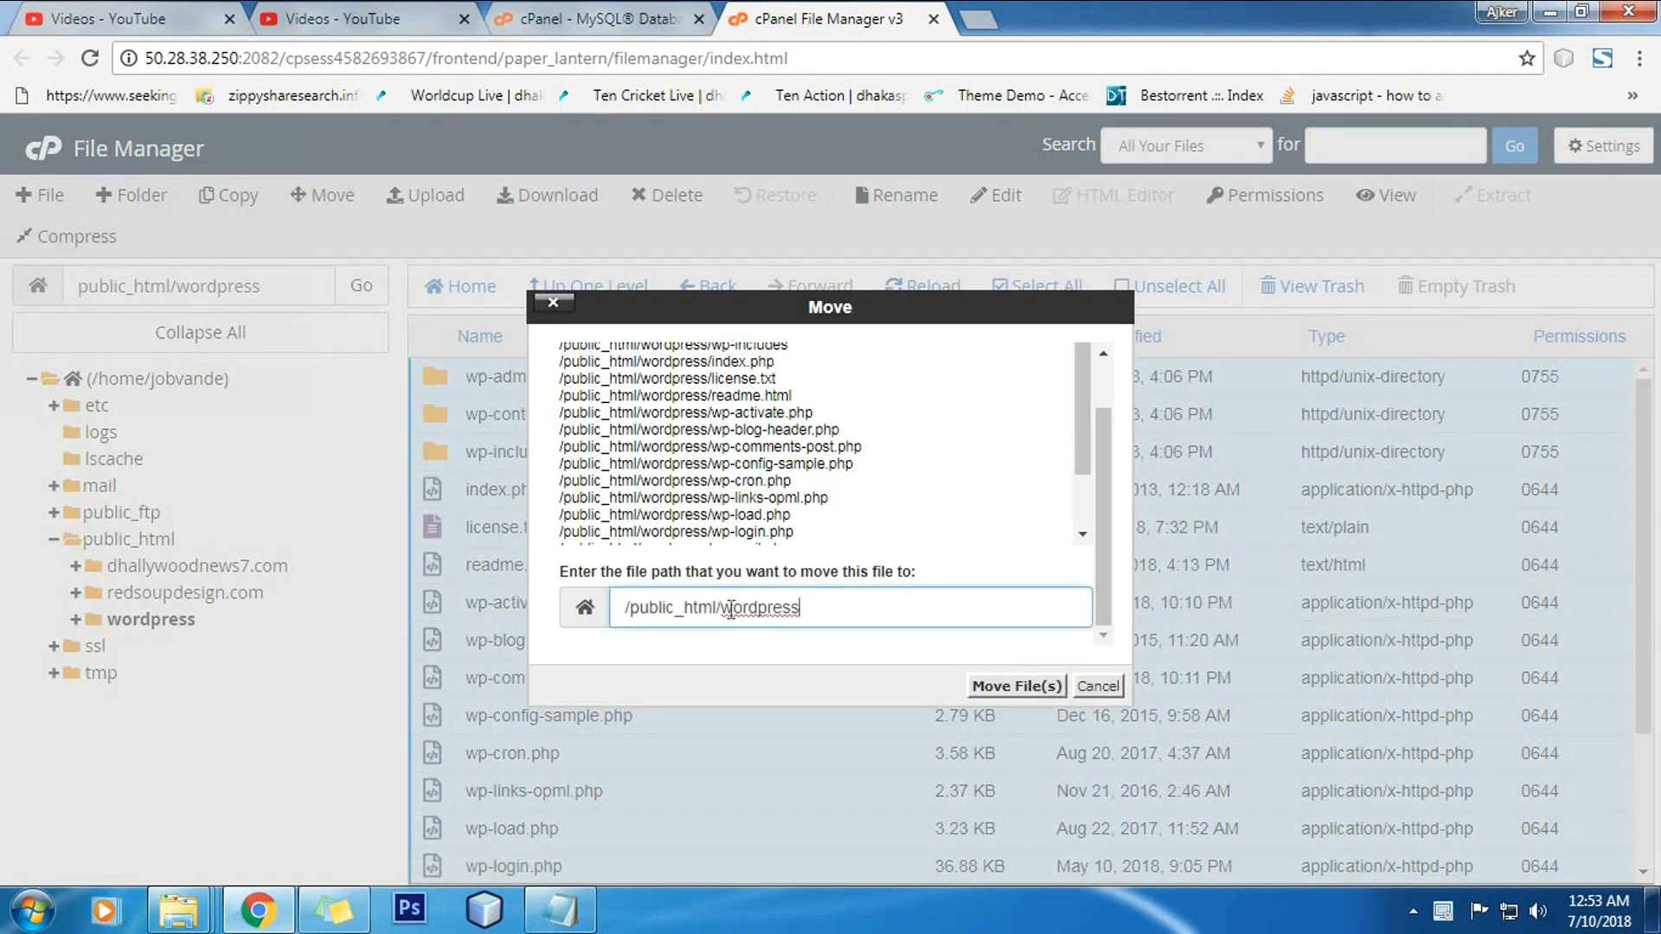
{"action": "left_click", "coordinate": [723, 609]}
{"action": "left_click", "coordinate": [867, 604], "text": "shift"}
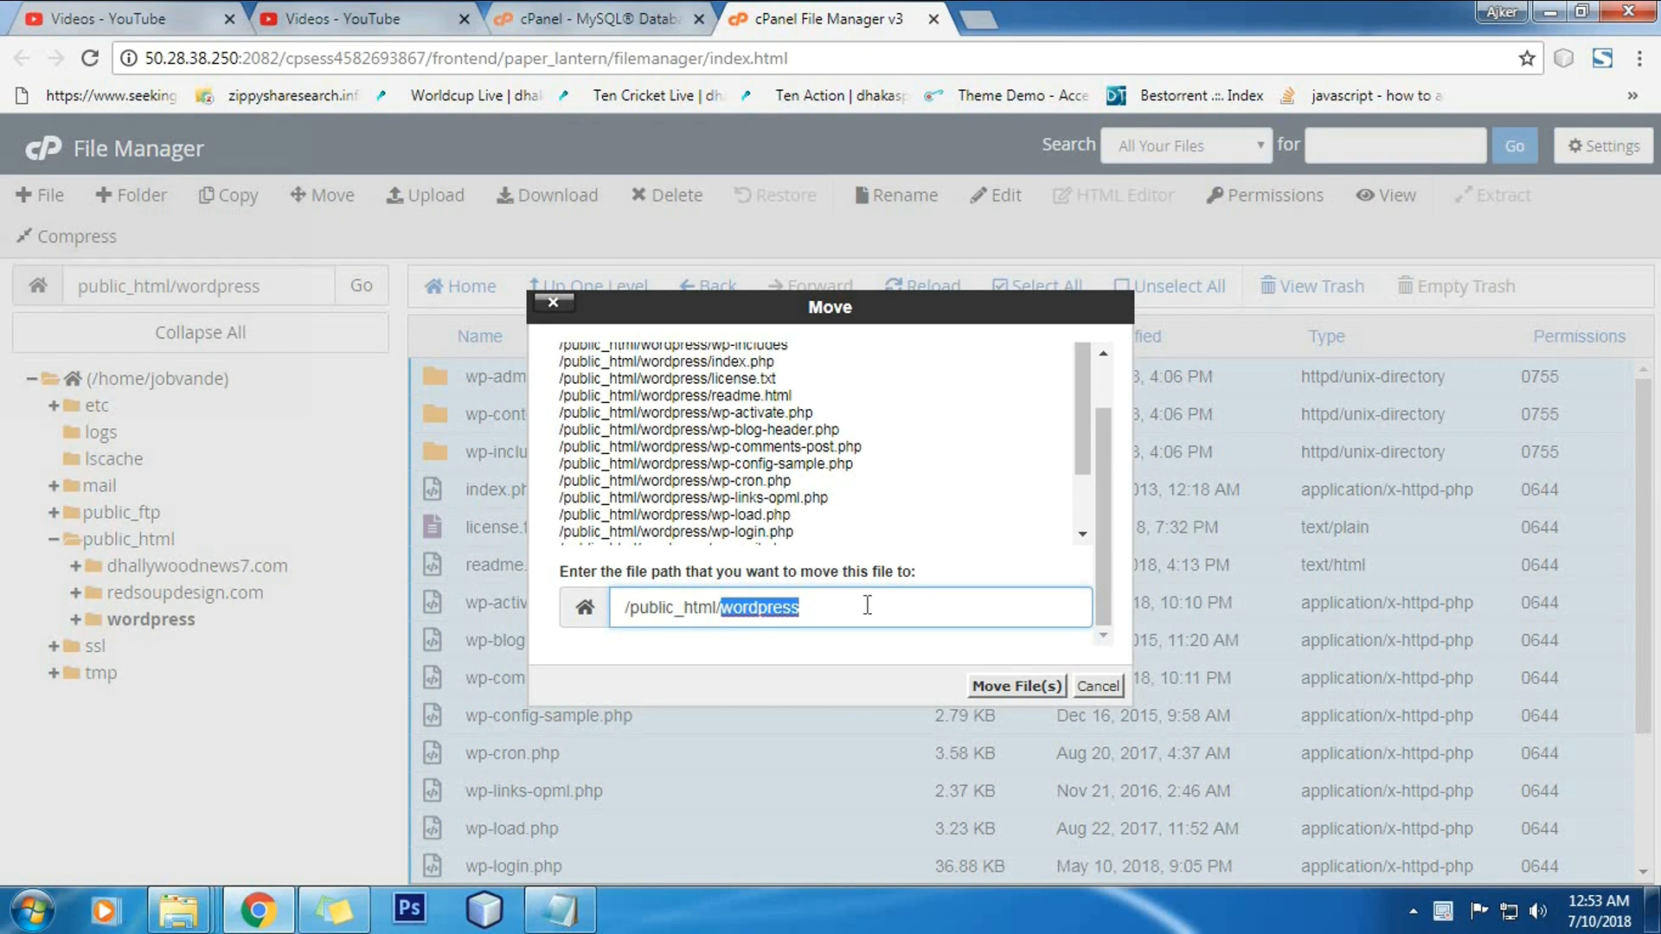
{"action": "key", "text": "BackSpace"}
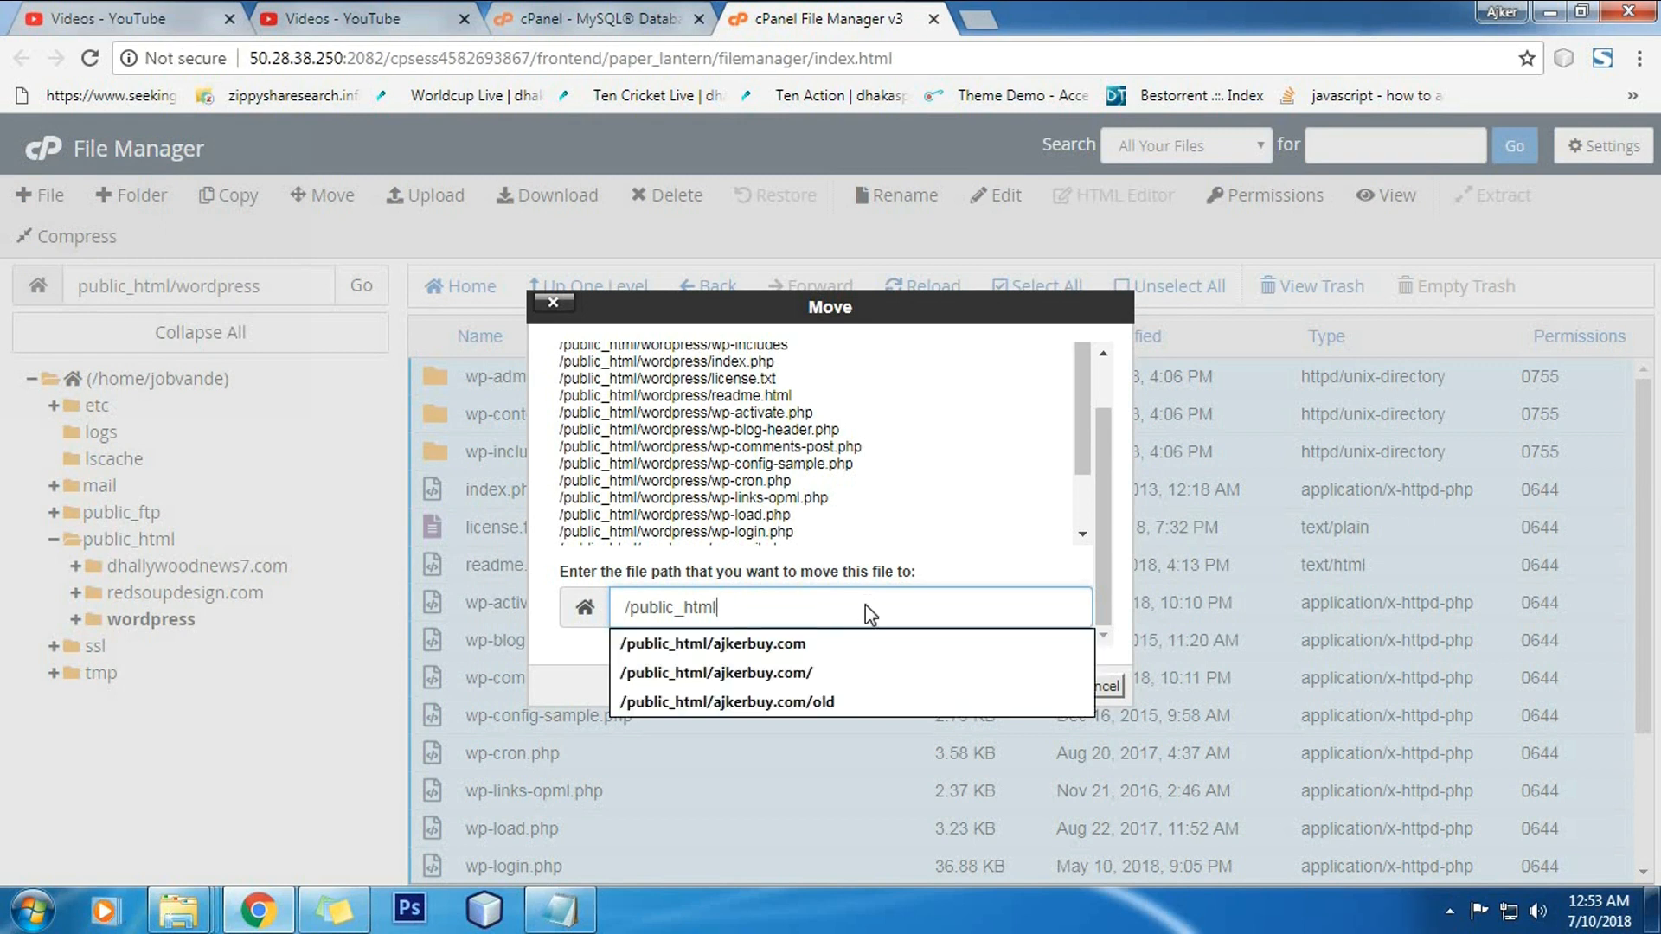
{"action": "key", "text": "Return"}
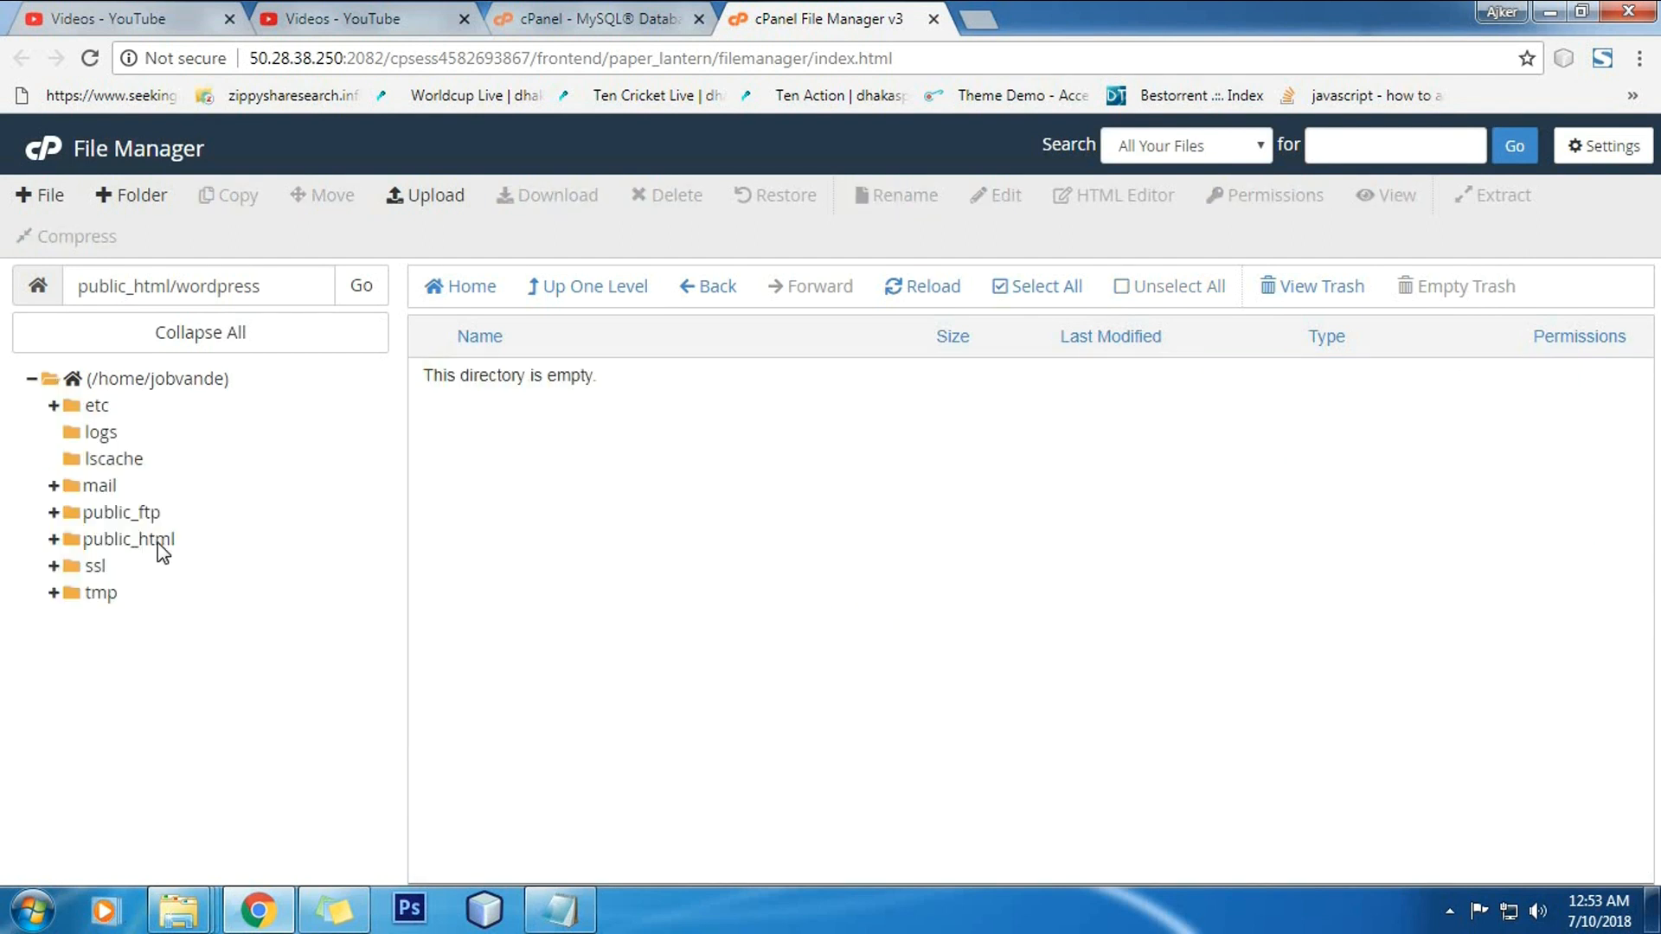
Step: Delete the now-empty wordpress folder from public_html
{"action": "left_click", "coordinate": [164, 543]}
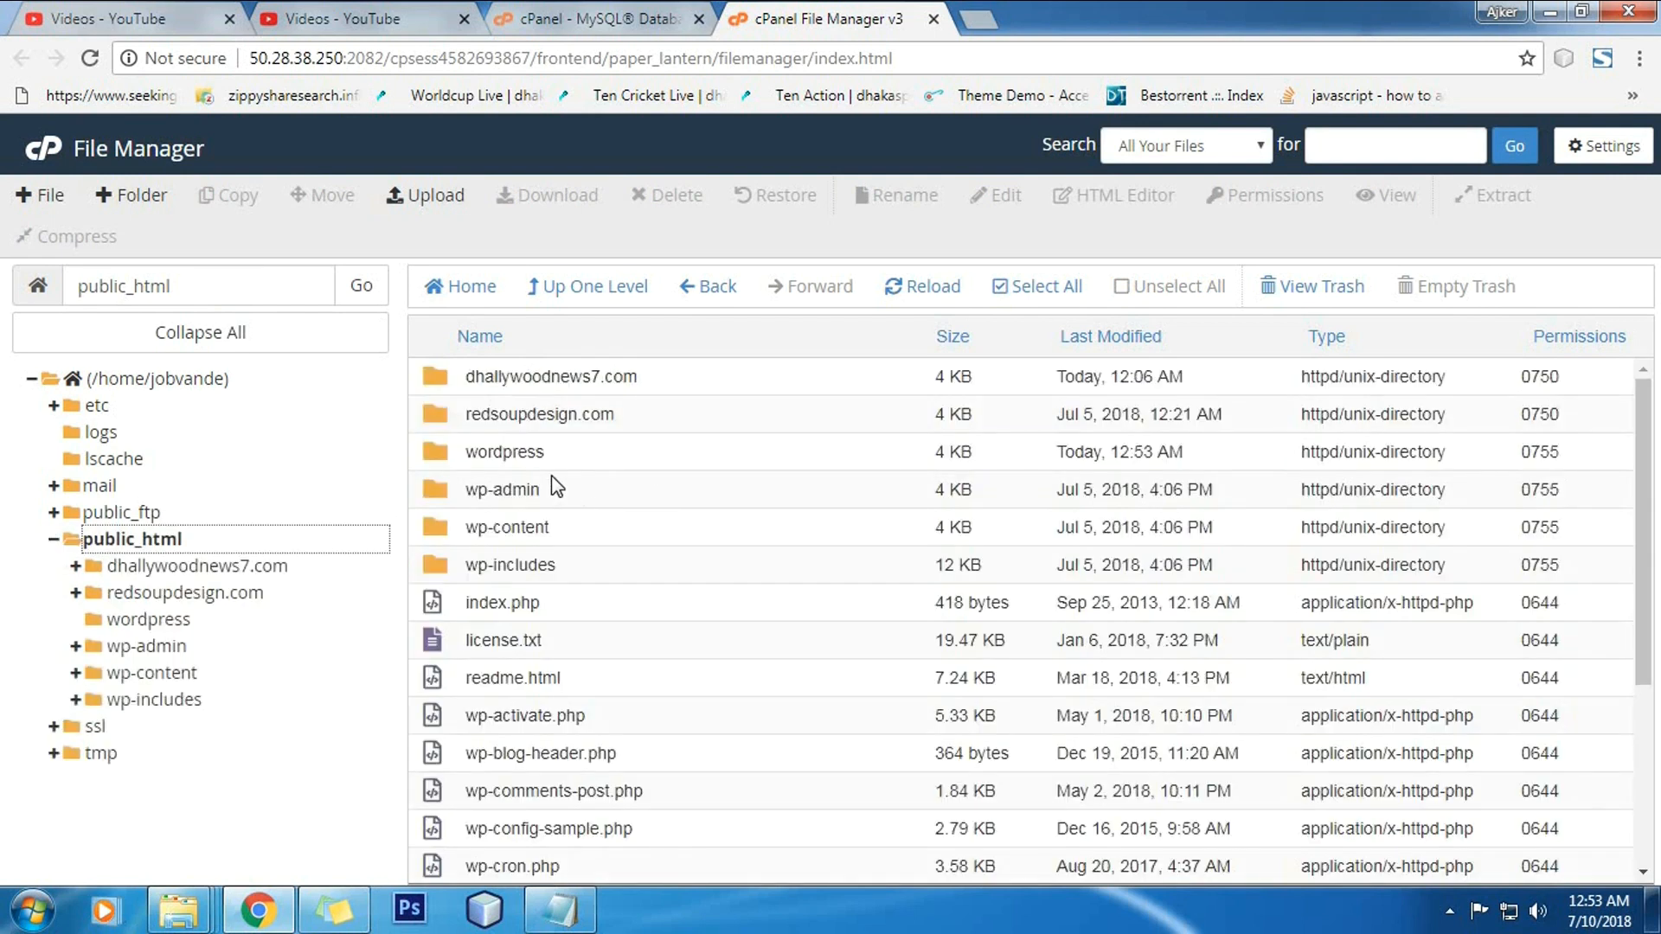
{"action": "left_click", "coordinate": [571, 451]}
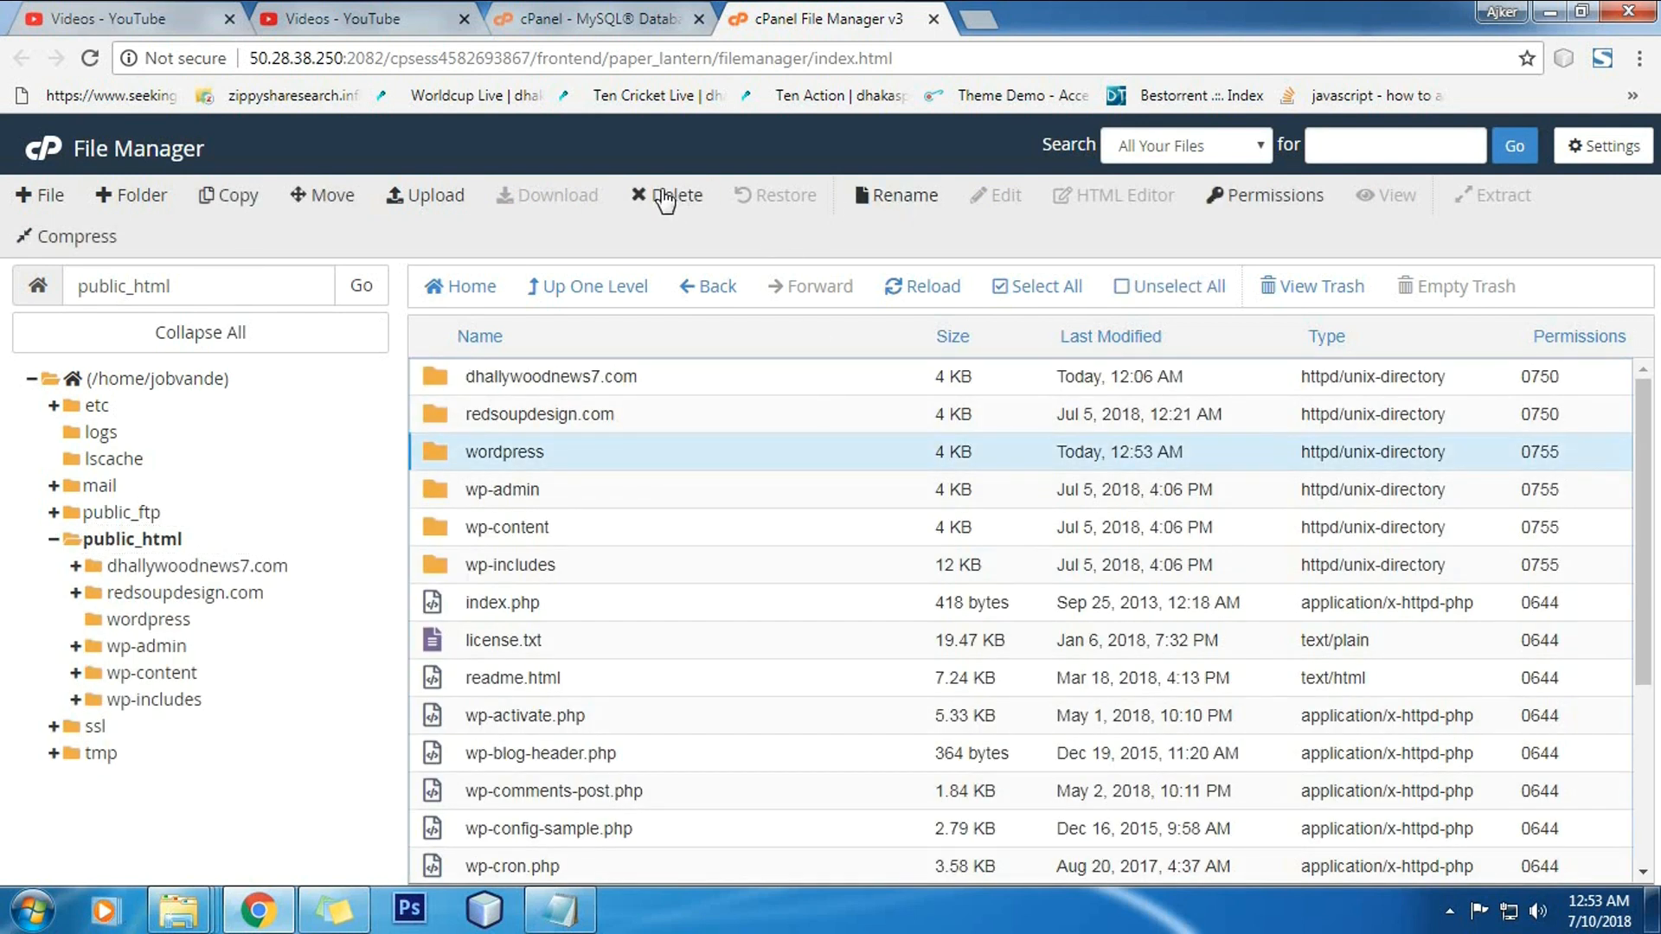
{"action": "key", "text": "Delete"}
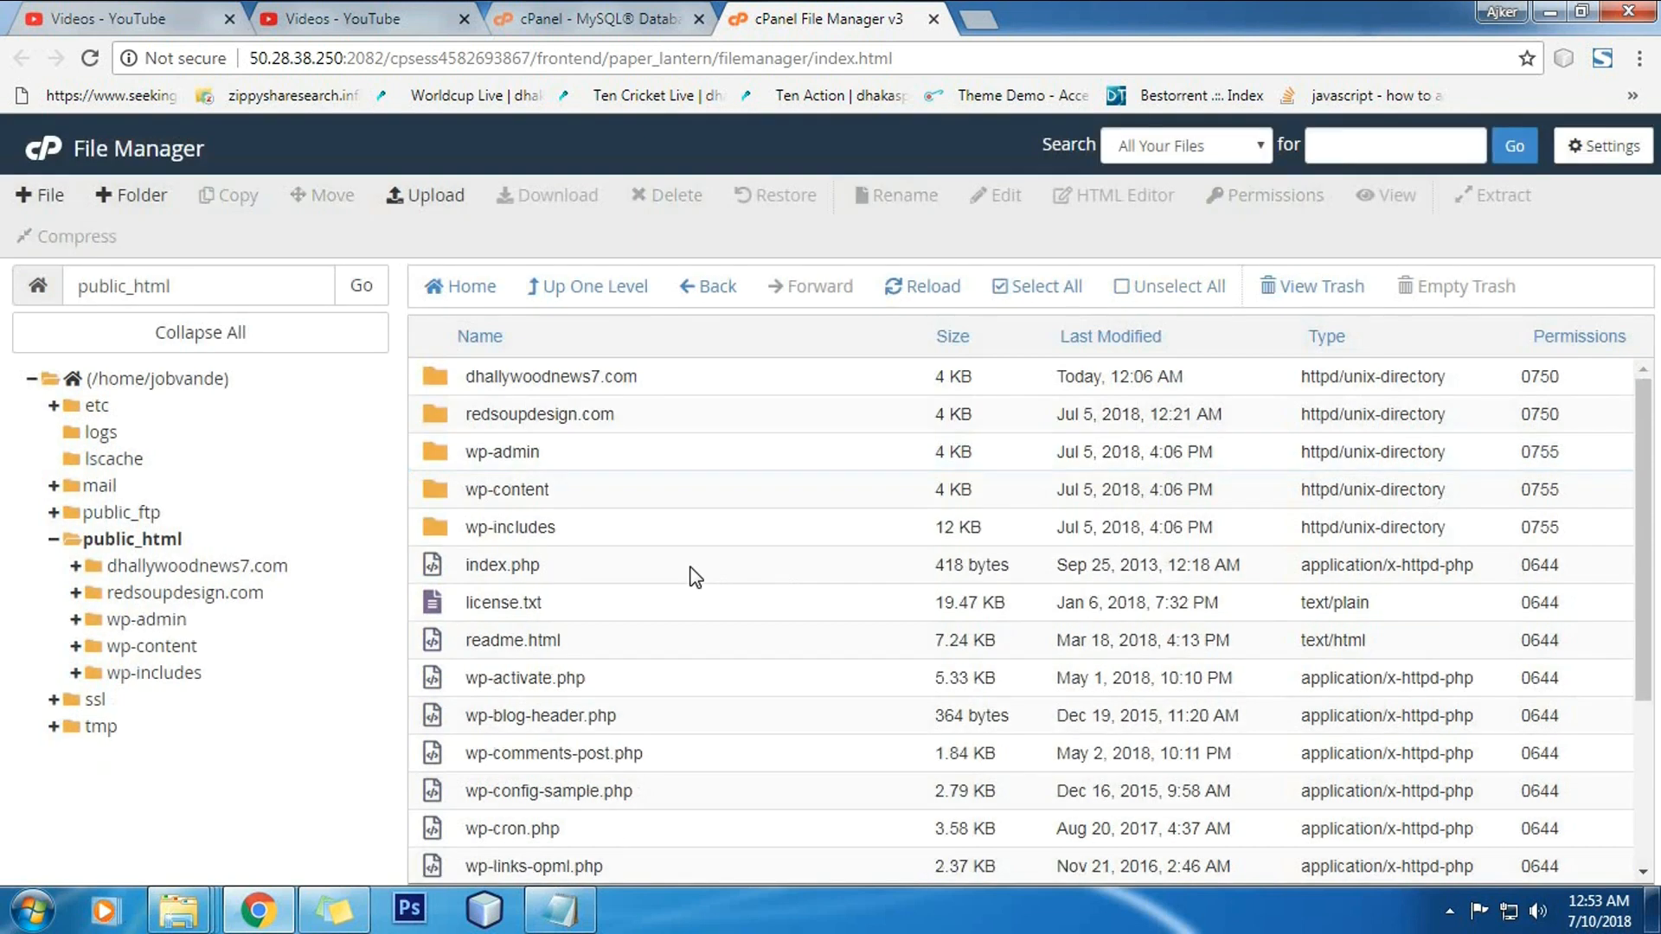
{"action": "scroll", "coordinate": [874, 660], "scroll_direction": "down", "scroll_amount": 3}
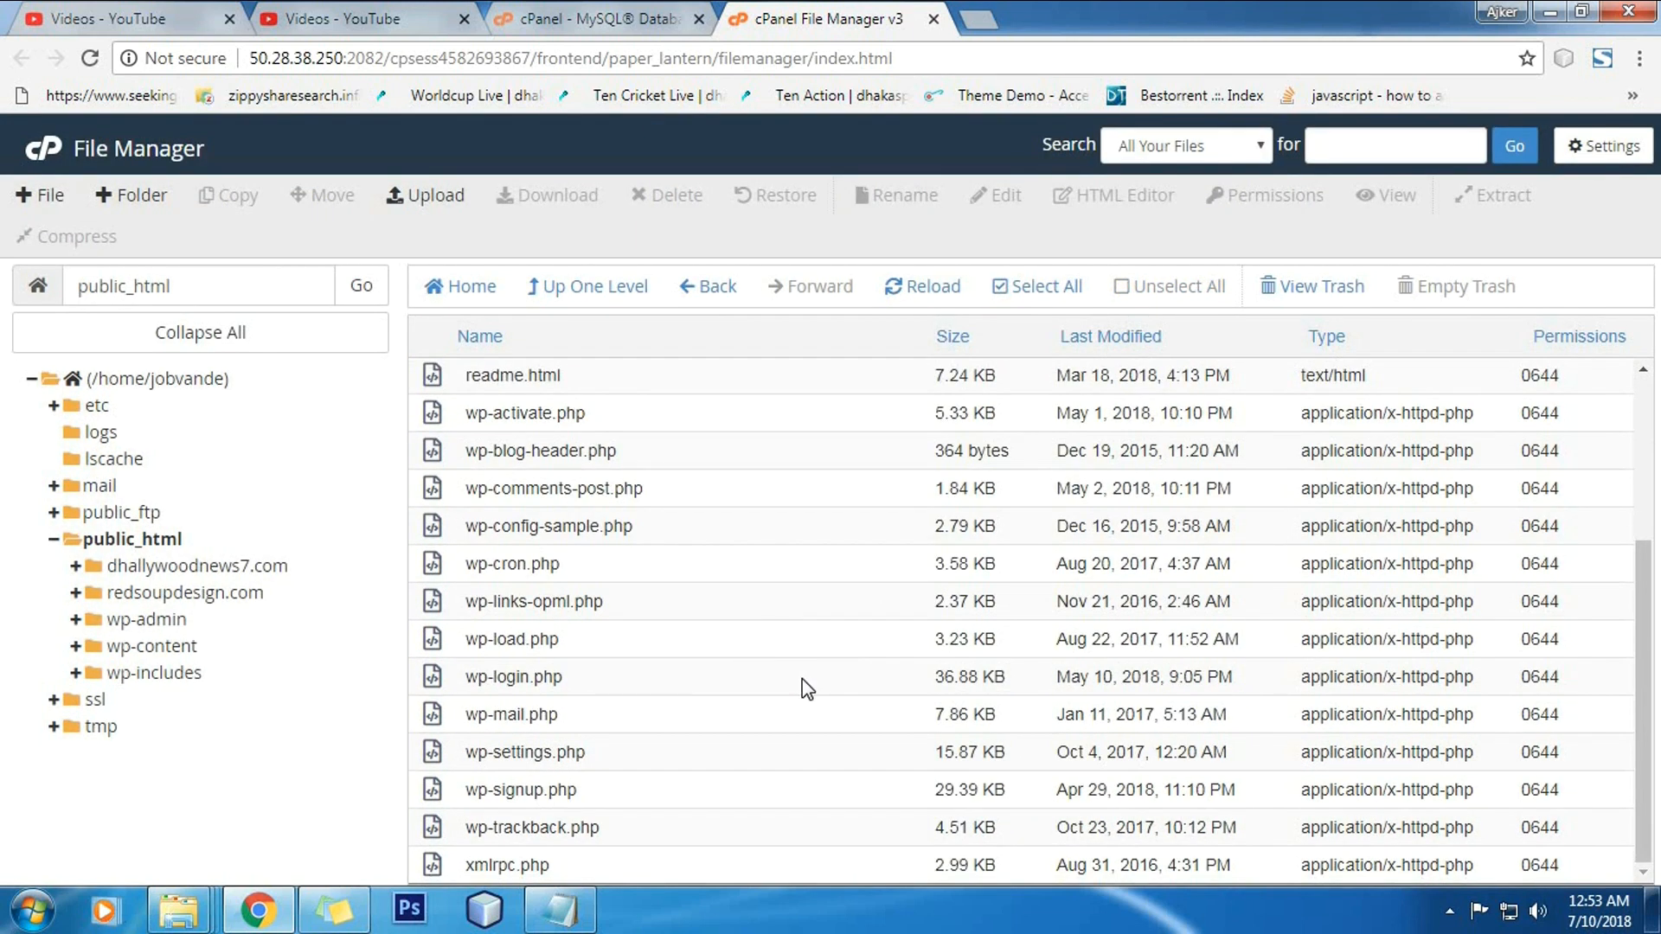
{"action": "scroll", "coordinate": [806, 688], "scroll_direction": "up", "scroll_amount": 3}
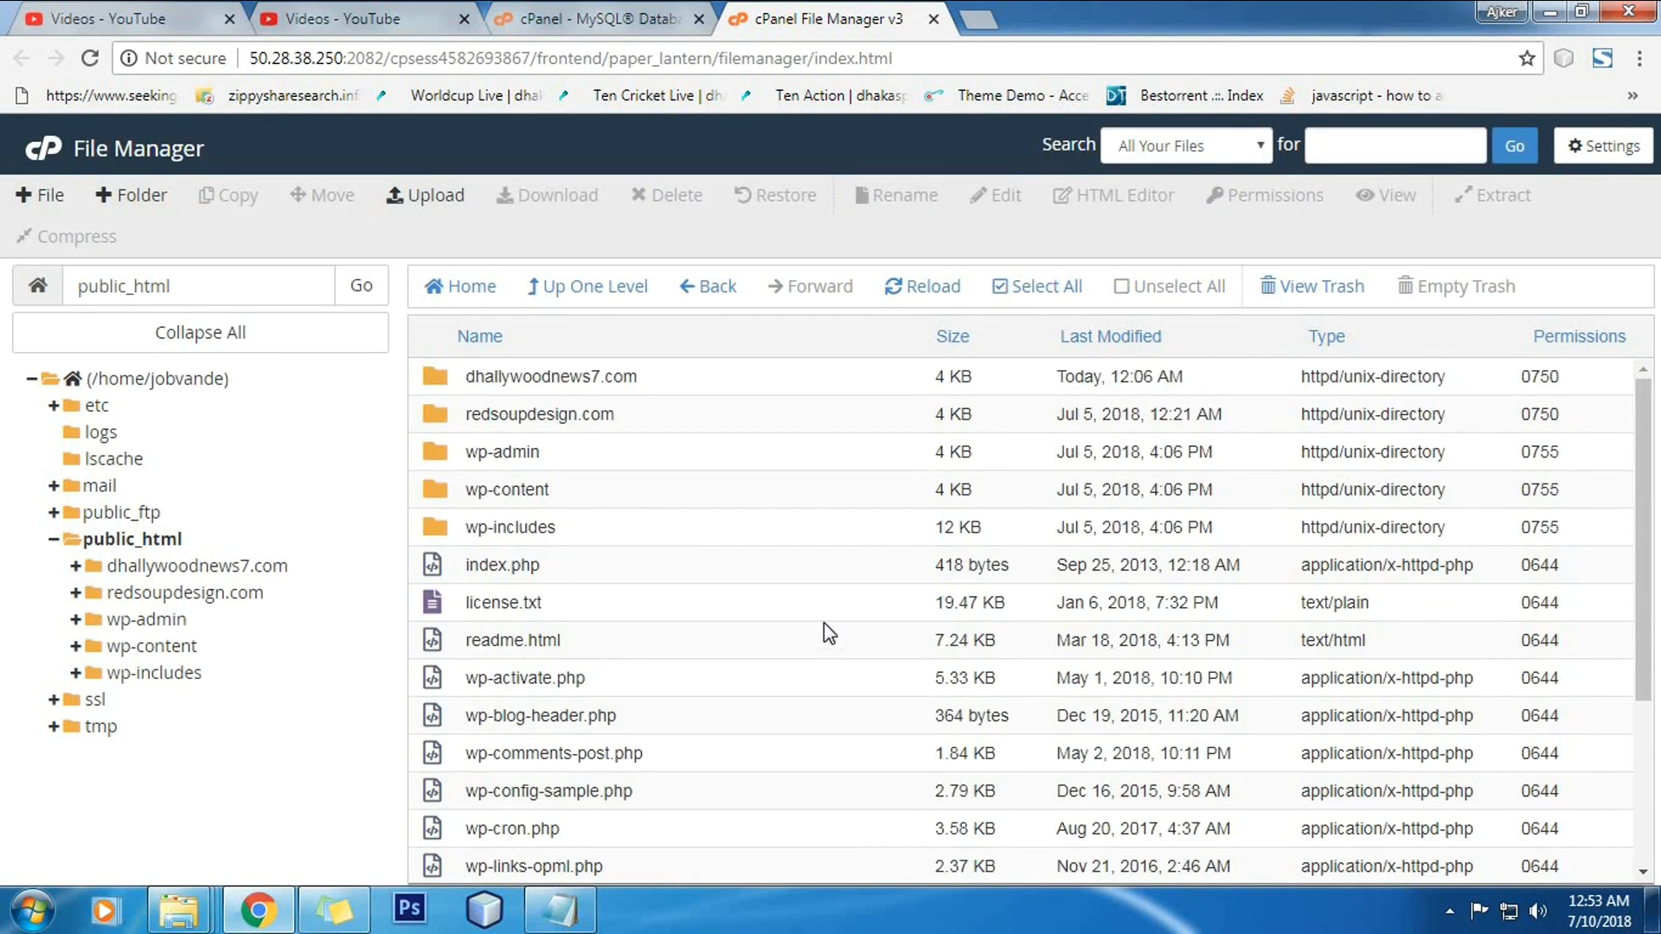
Step: Load jobvander.com in a new tab, keep English (United States), and reach the database form
{"action": "left_click", "coordinate": [981, 18]}
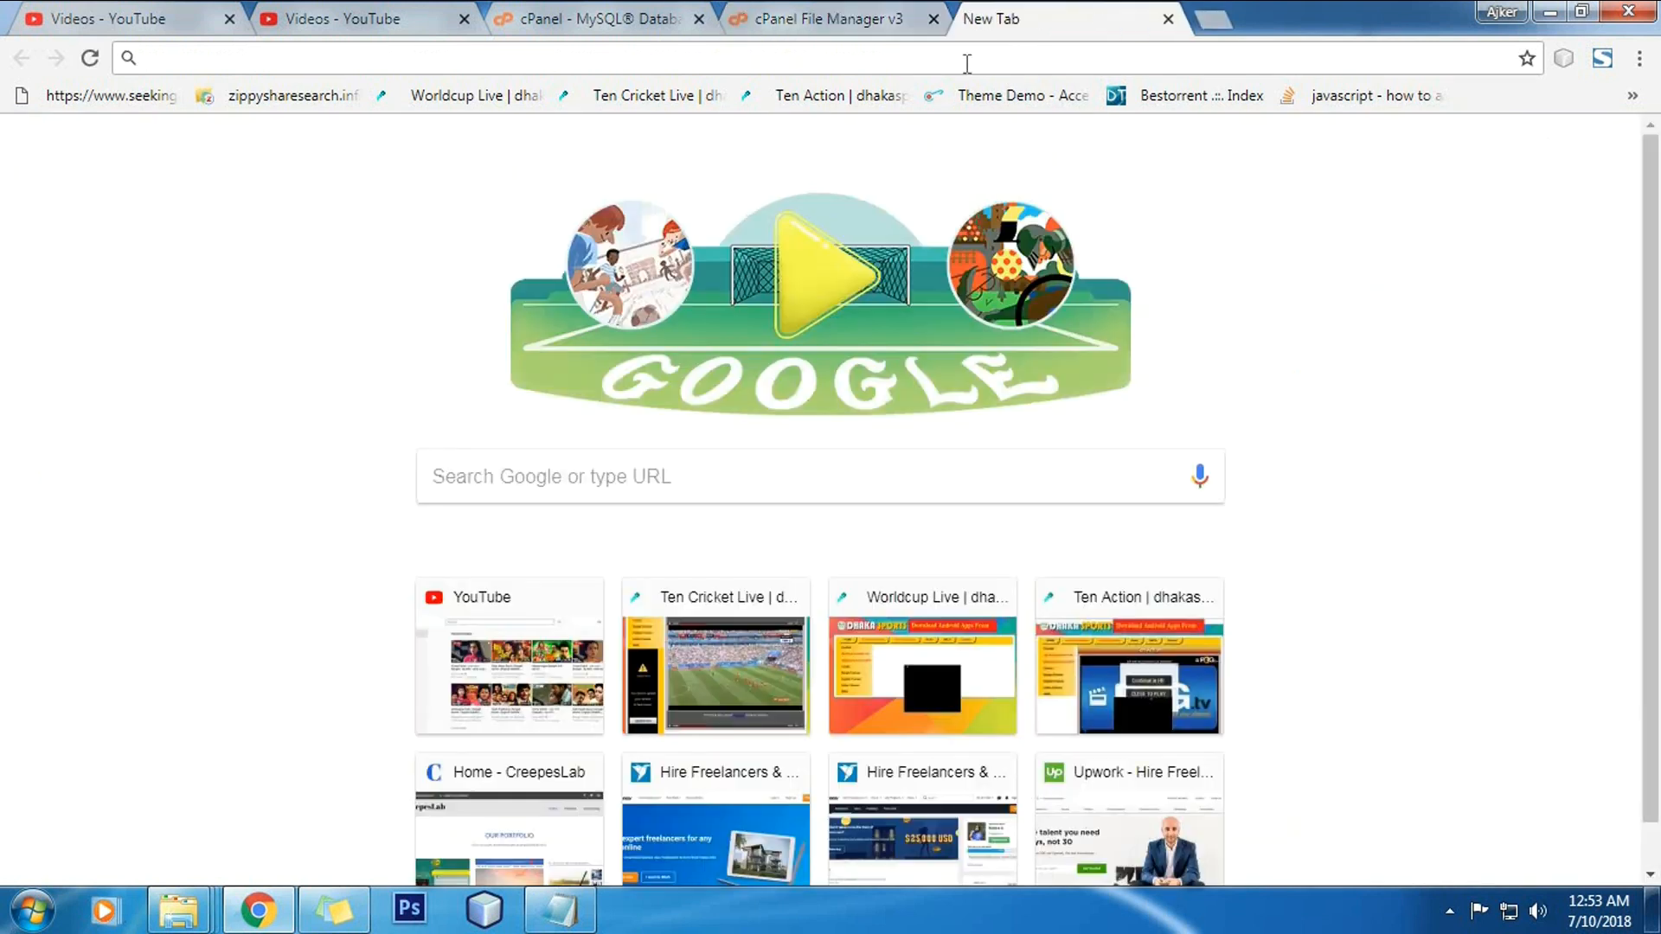
{"action": "type", "text": "job"}
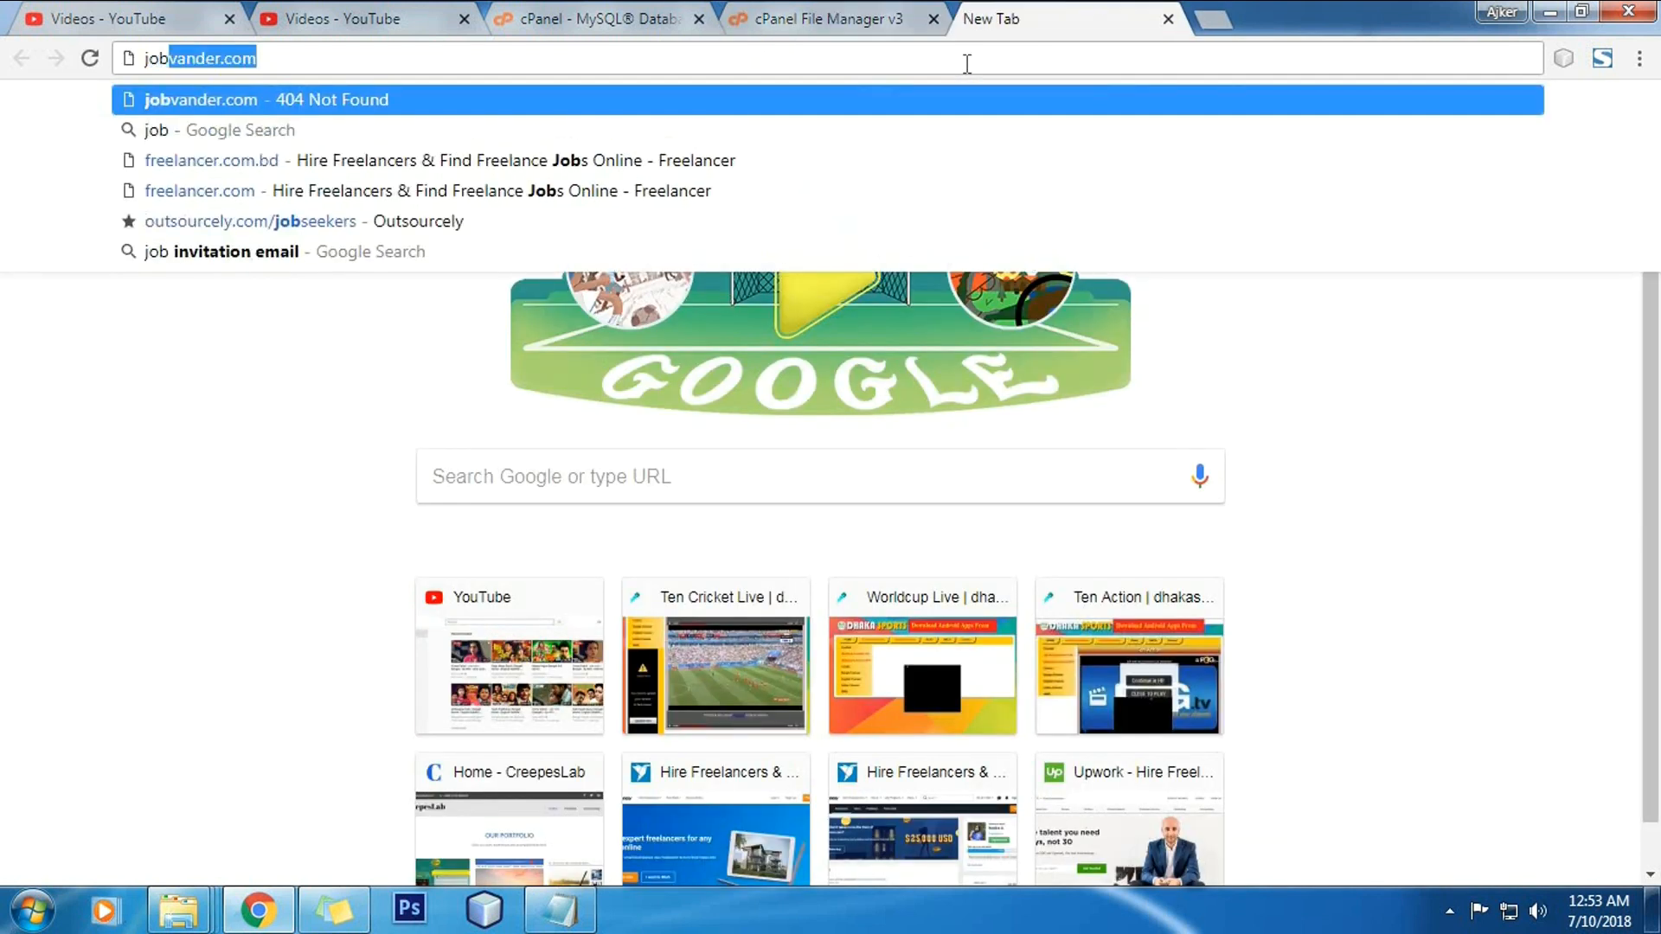
{"action": "key", "text": "Return"}
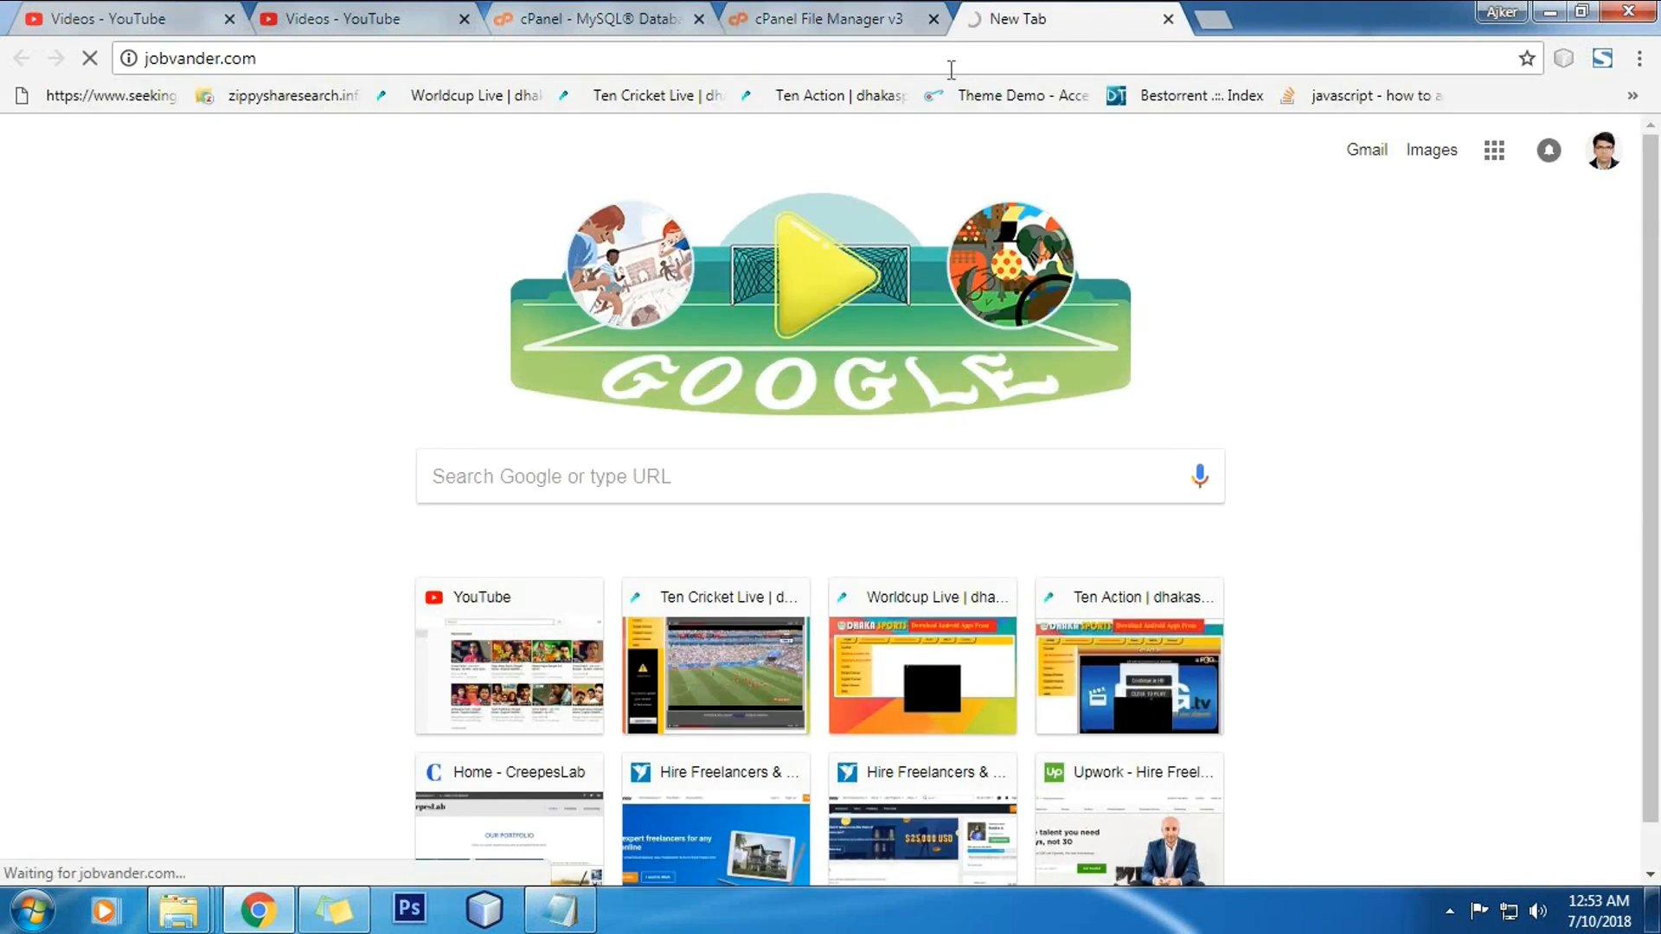
{"action": "scroll", "coordinate": [944, 483], "scroll_direction": "down", "scroll_amount": 1}
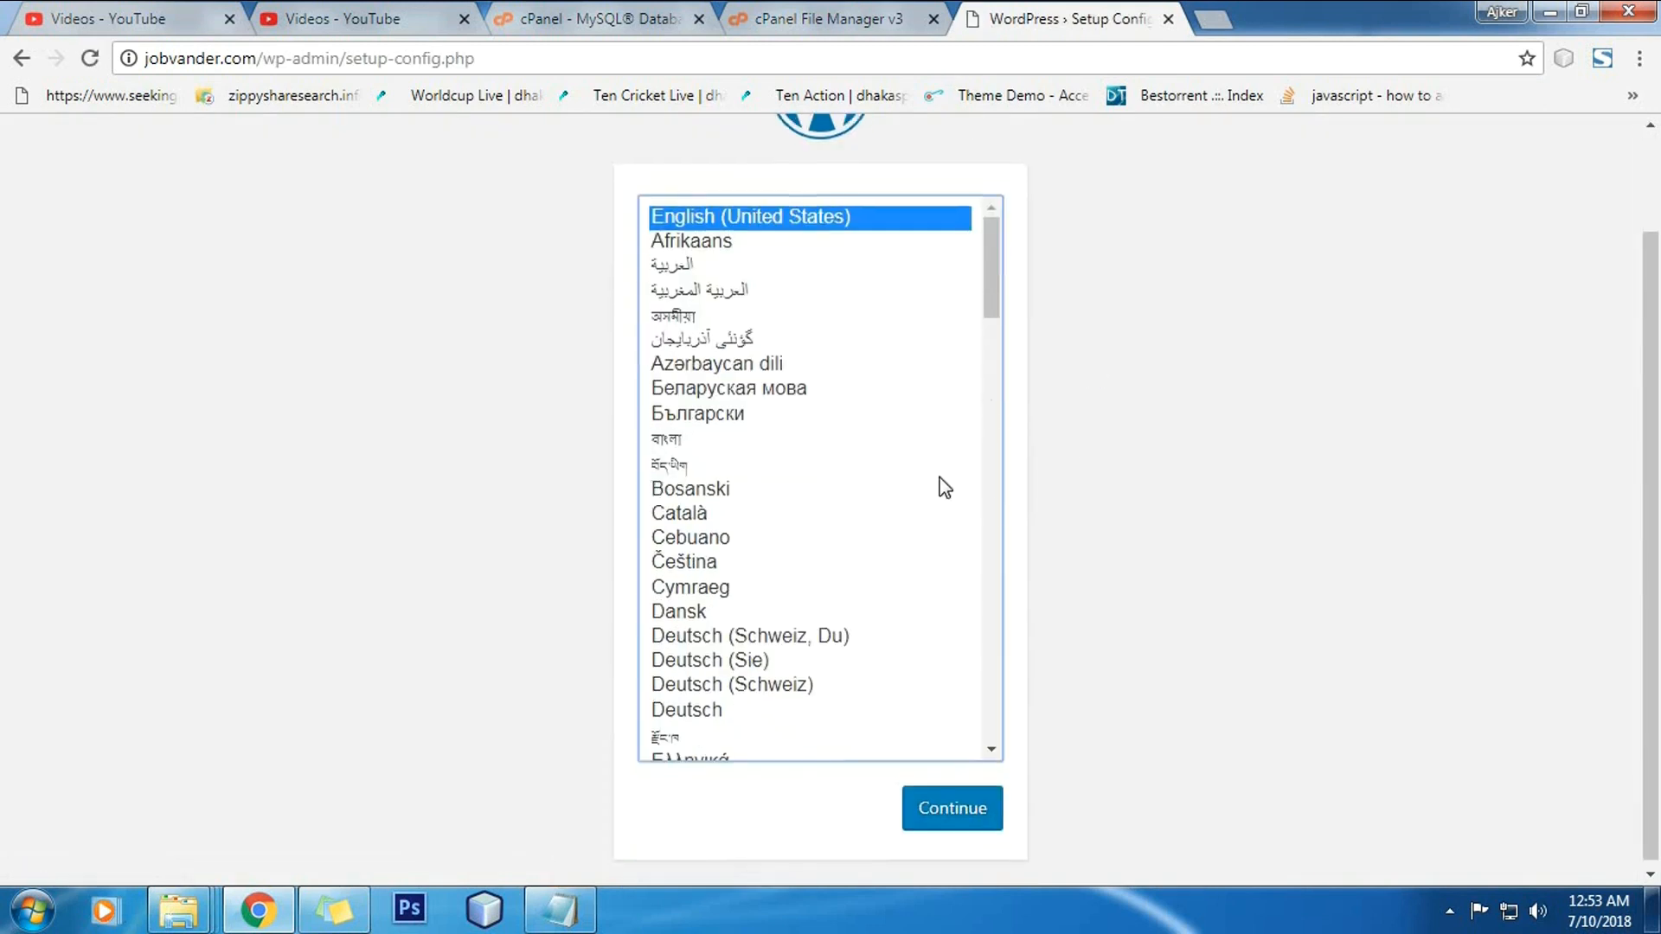
{"action": "left_click", "coordinate": [960, 809]}
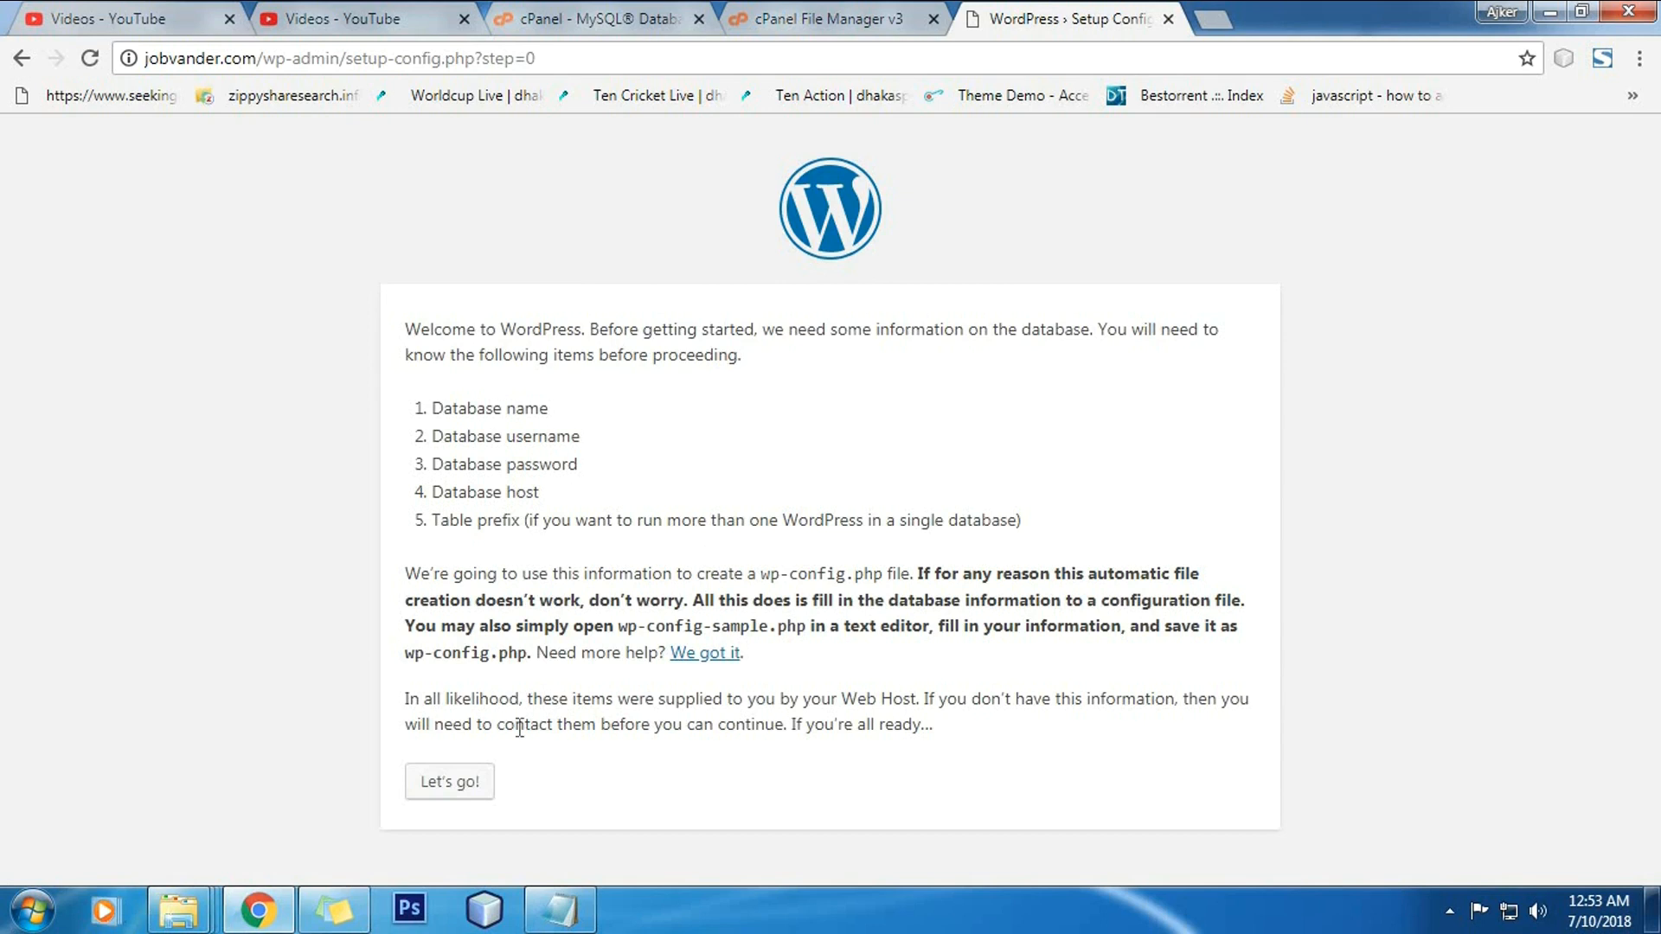
{"action": "left_click", "coordinate": [459, 789]}
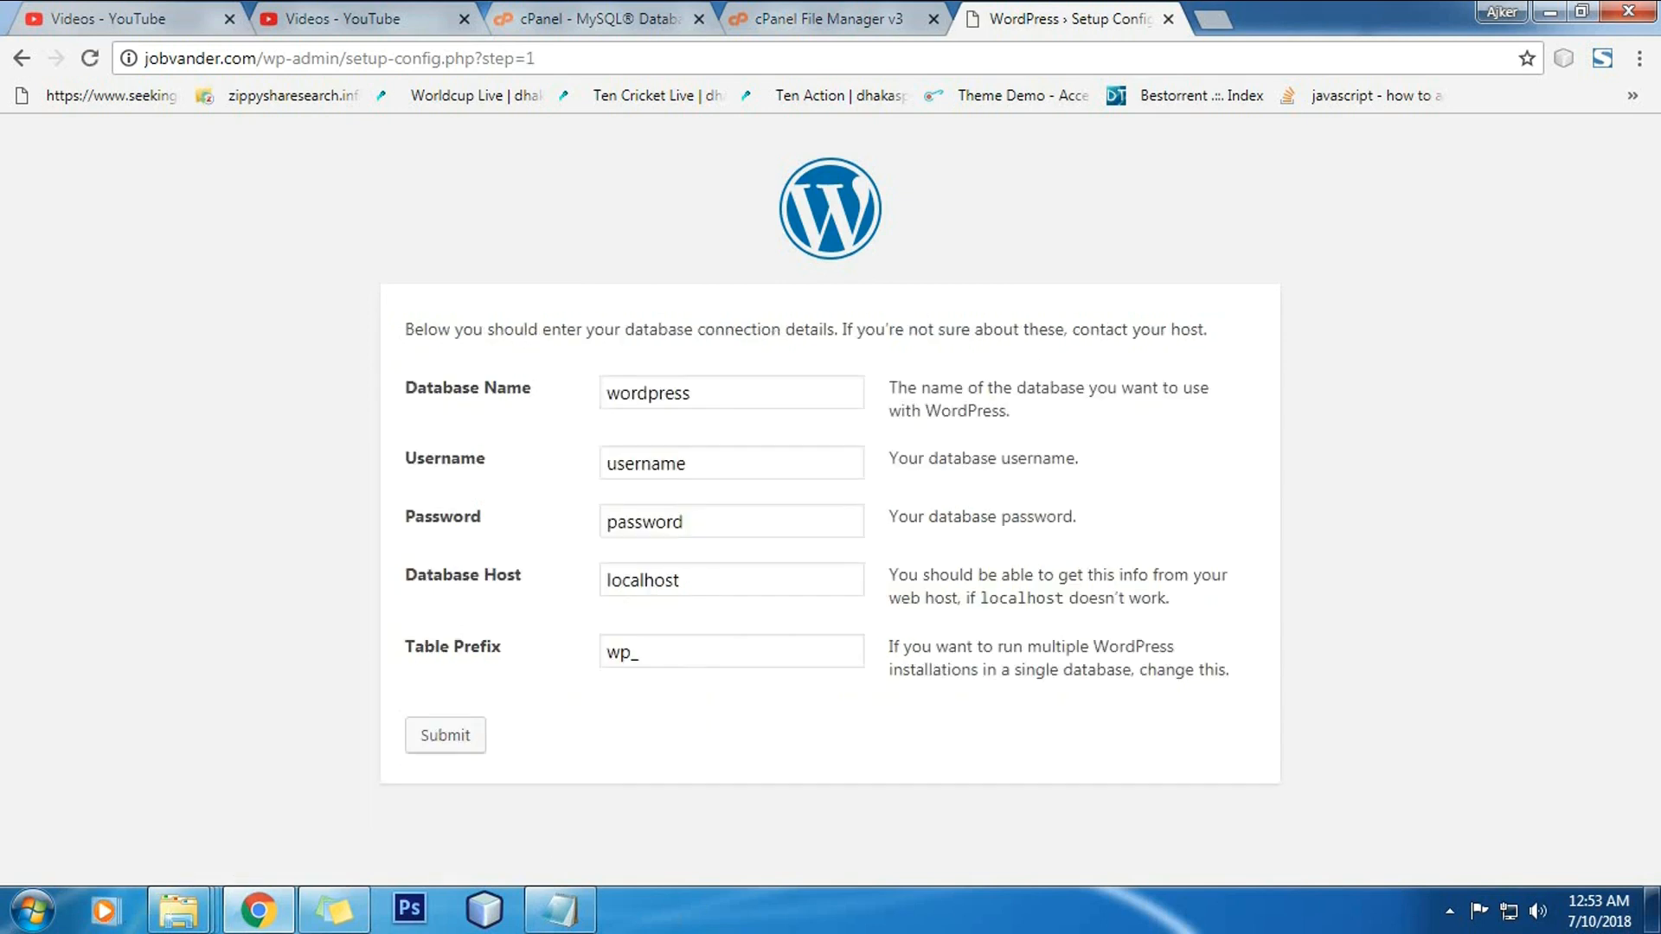
Step: Paste jobvande_jobs from the notes as both the database name and username
{"action": "left_click", "coordinate": [562, 913]}
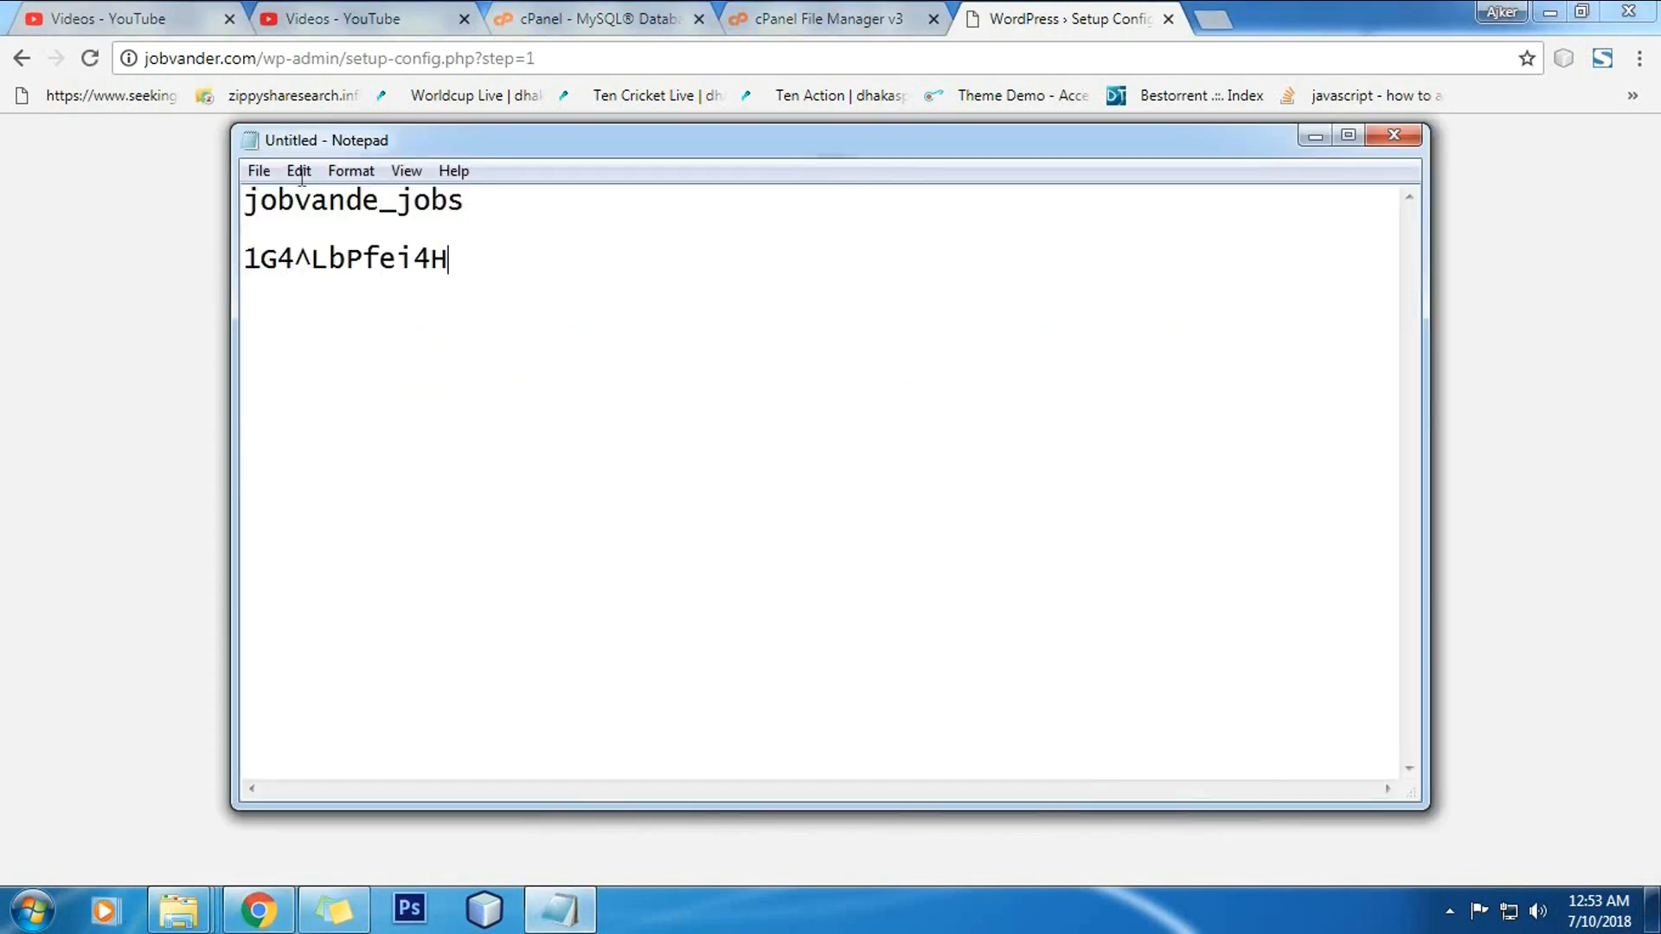
{"action": "left_click_drag", "start_coordinate": [460, 199], "coordinate": [244, 201]}
{"action": "key", "text": "ctrl+c"}
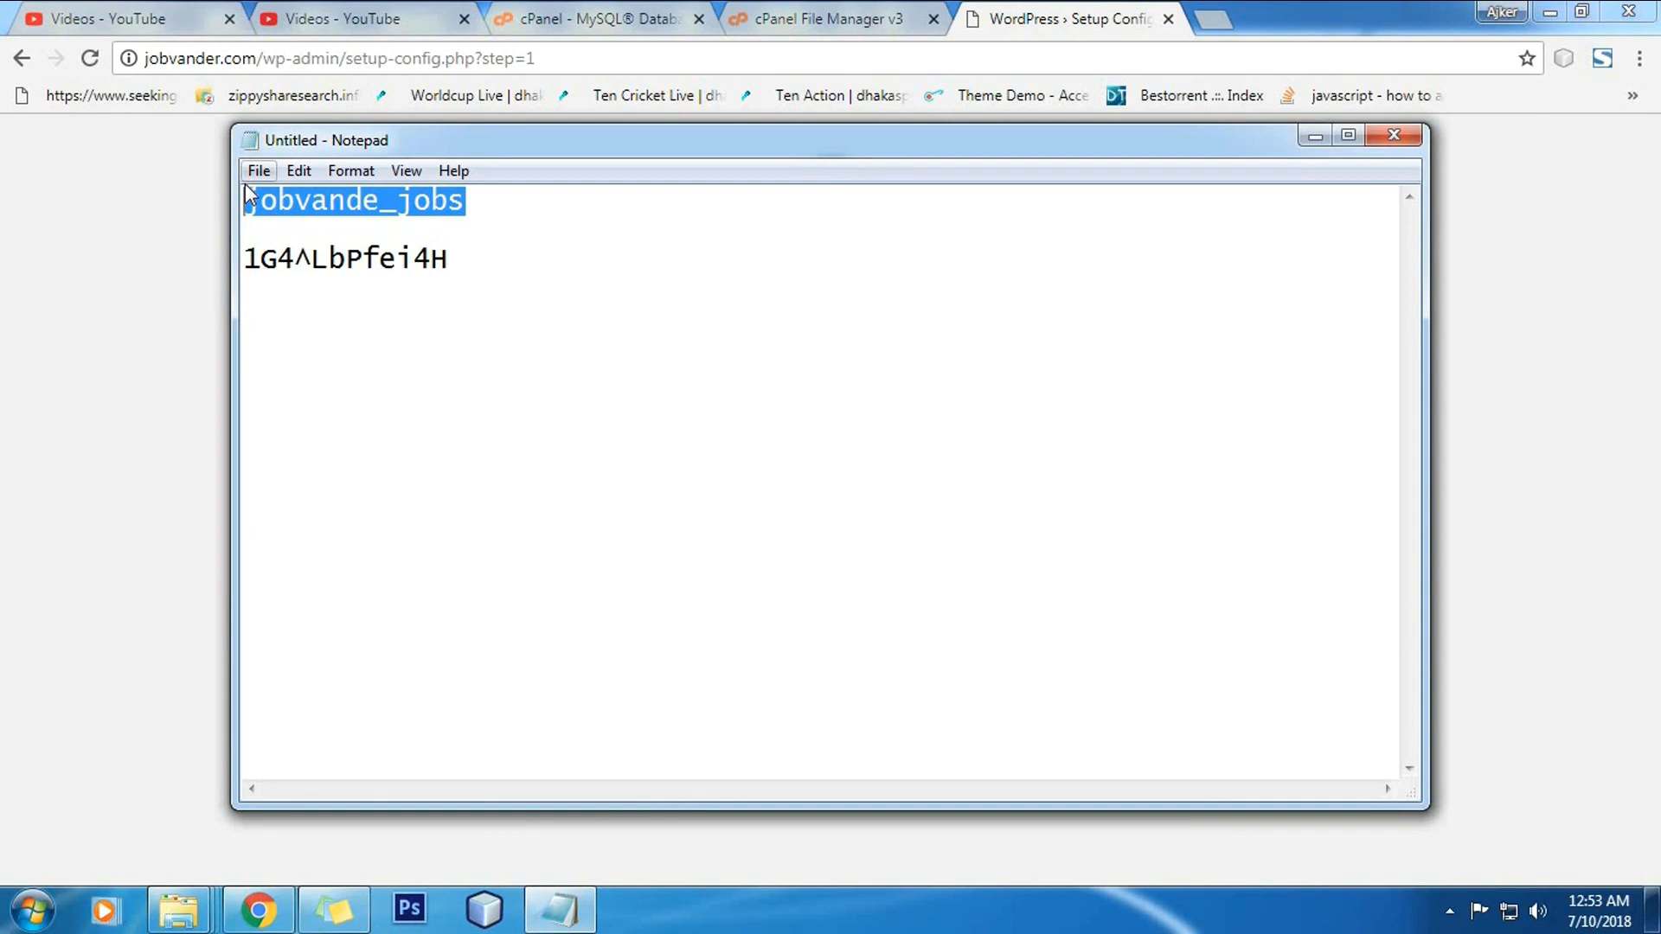
{"action": "left_click", "coordinate": [178, 284]}
{"action": "double_click", "coordinate": [726, 404]}
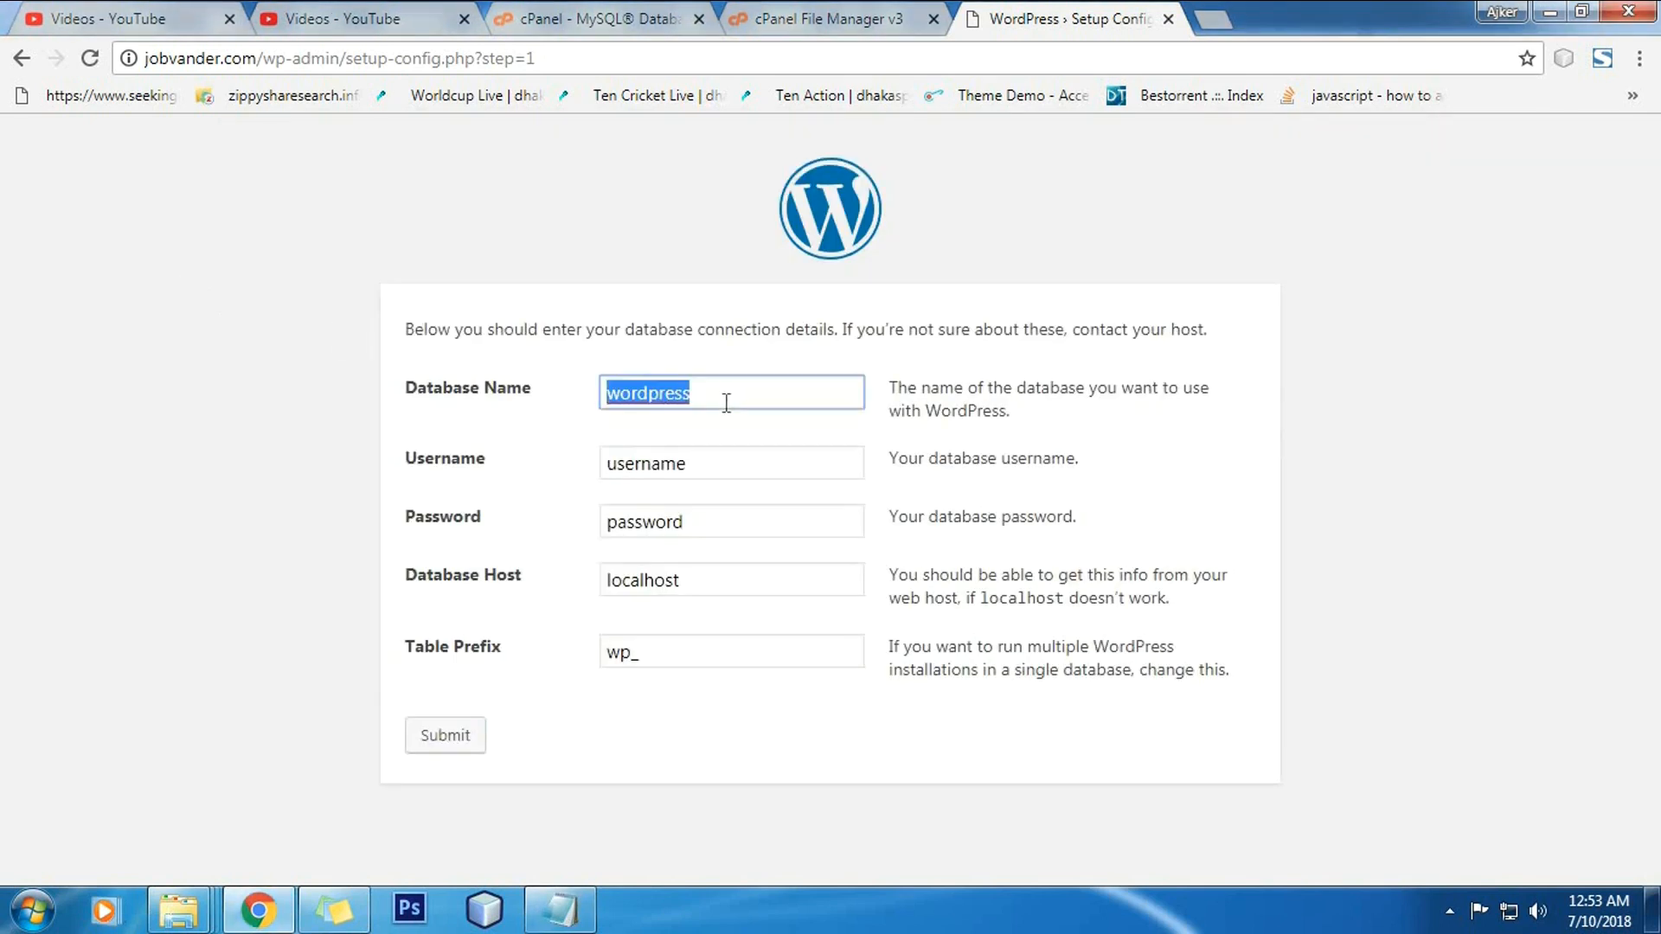
{"action": "key", "text": "ctrl+v"}
{"action": "double_click", "coordinate": [719, 463]}
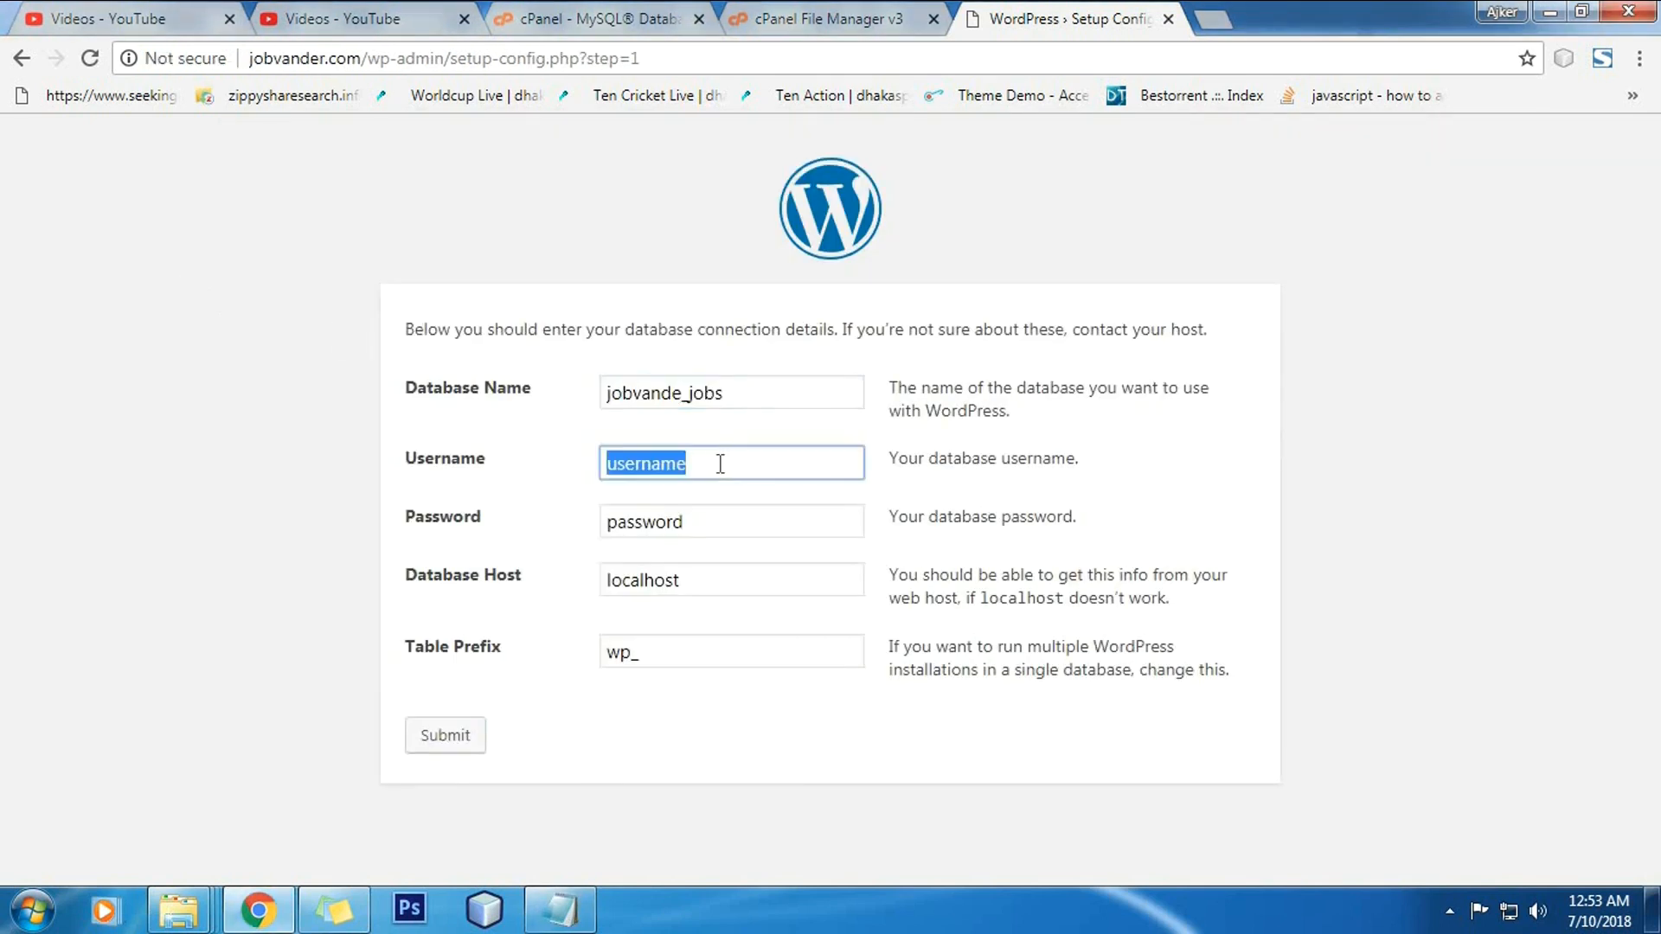
{"action": "key", "text": "ctrl+v"}
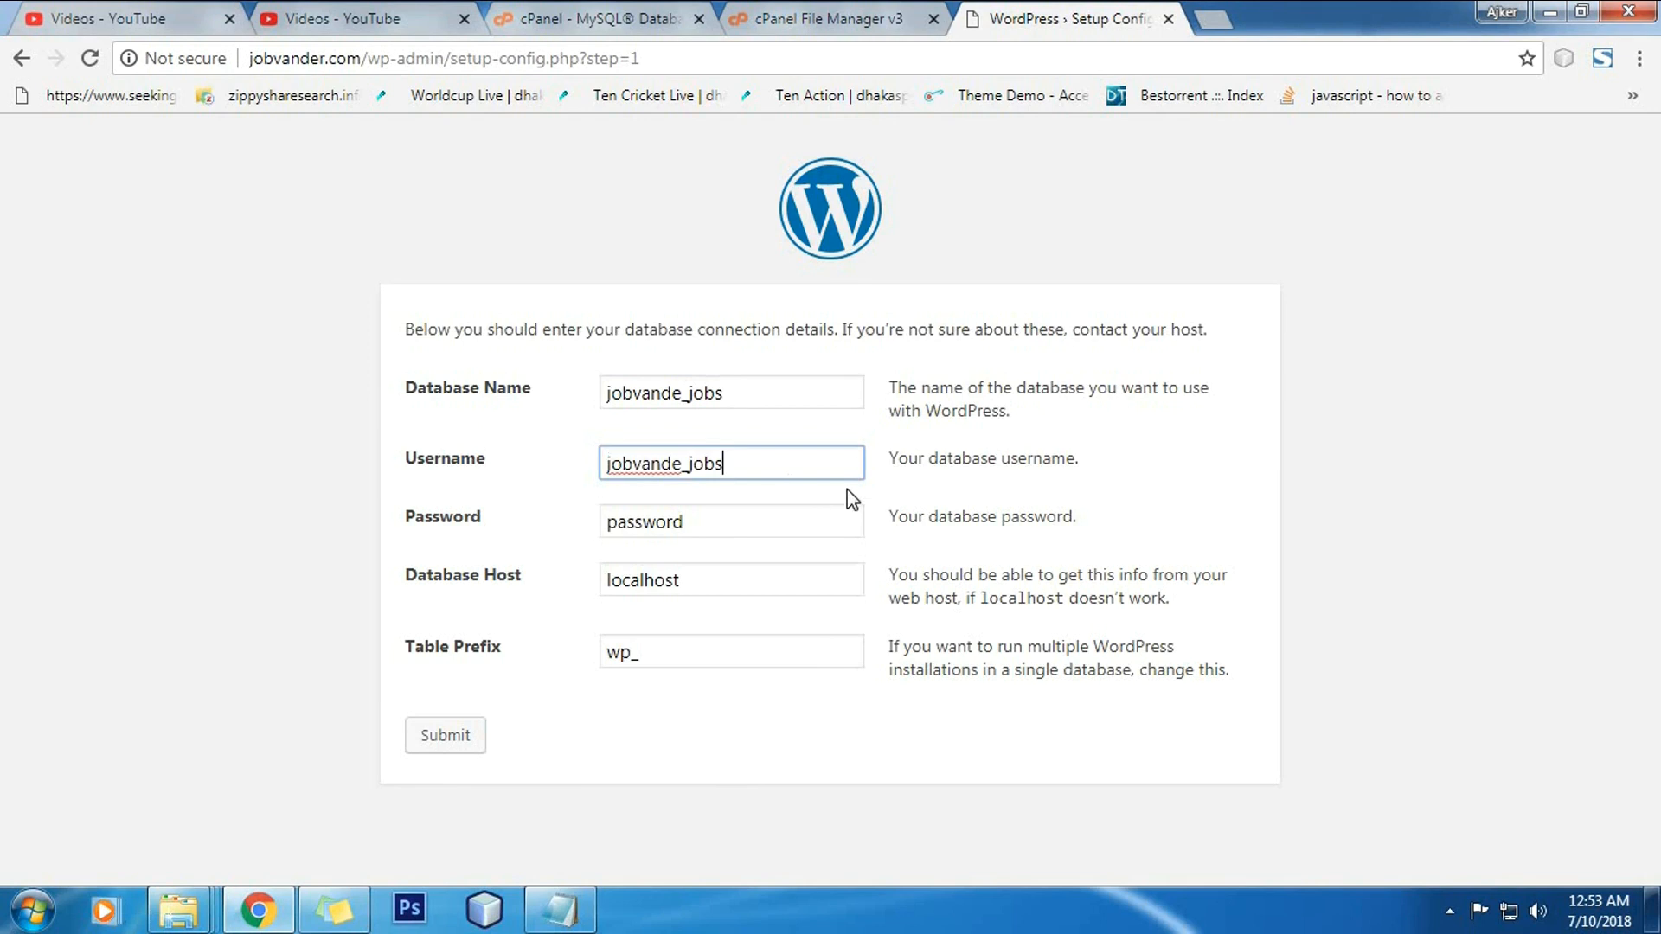
Step: Paste the saved database password from the notes and submit the connection details
{"action": "left_click", "coordinate": [559, 909]}
{"action": "left_click_drag", "start_coordinate": [449, 258], "coordinate": [248, 252]}
{"action": "key", "text": "ctrl+c"}
{"action": "left_click", "coordinate": [131, 352]}
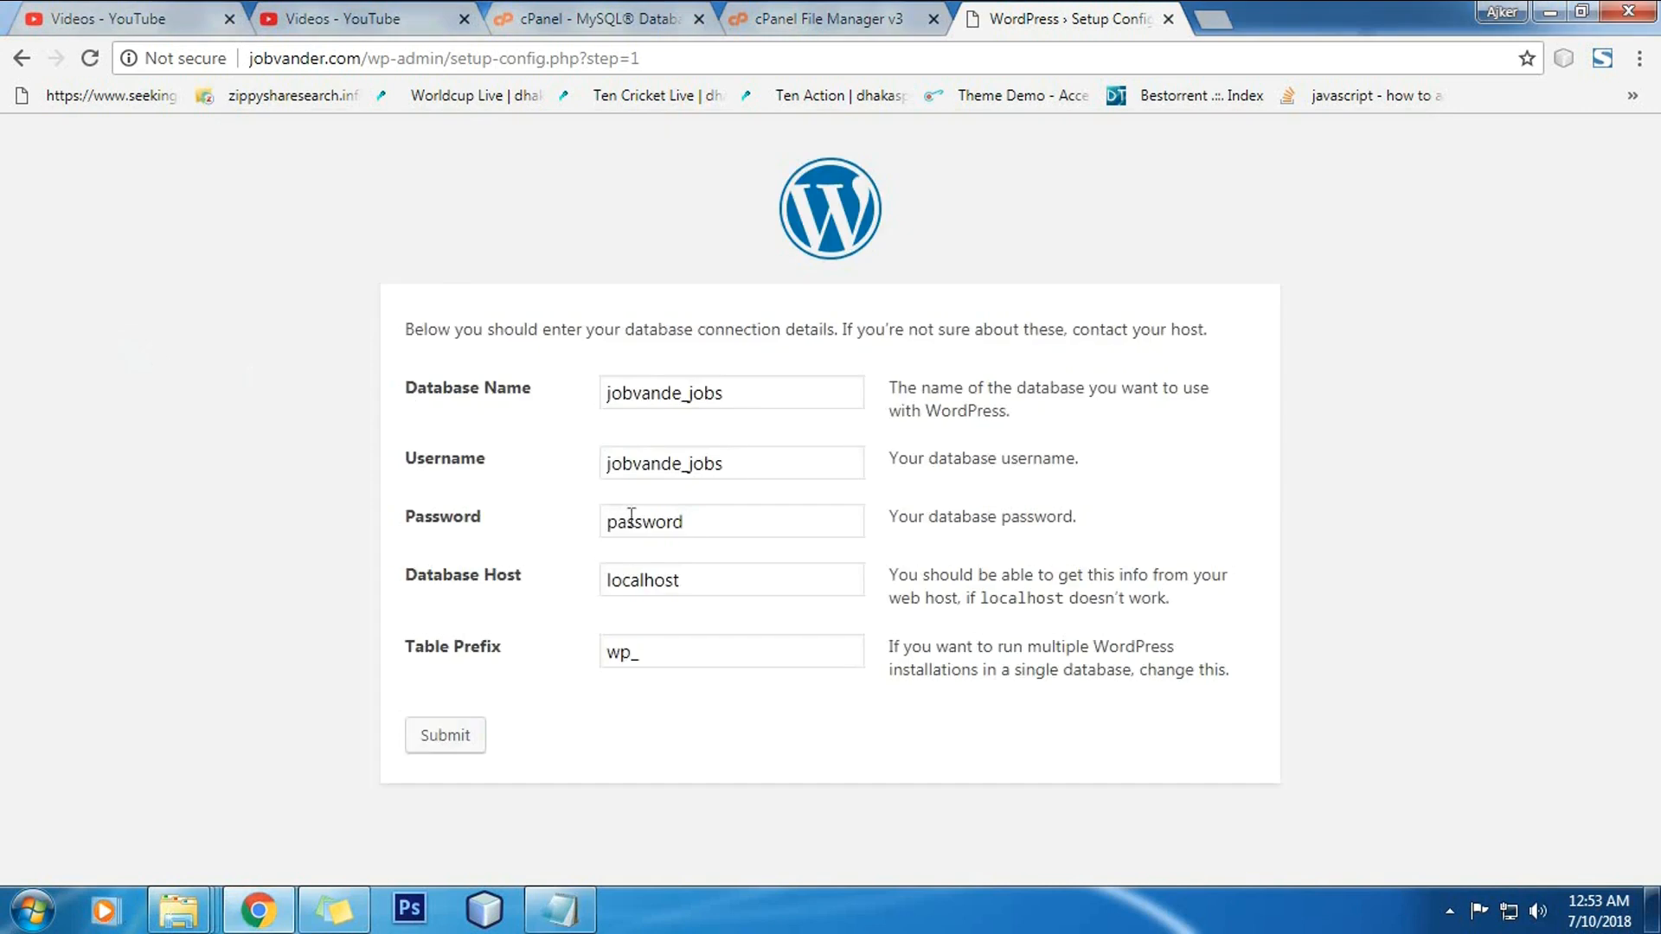
{"action": "double_click", "coordinate": [728, 533]}
{"action": "key", "text": "ctrl+v"}
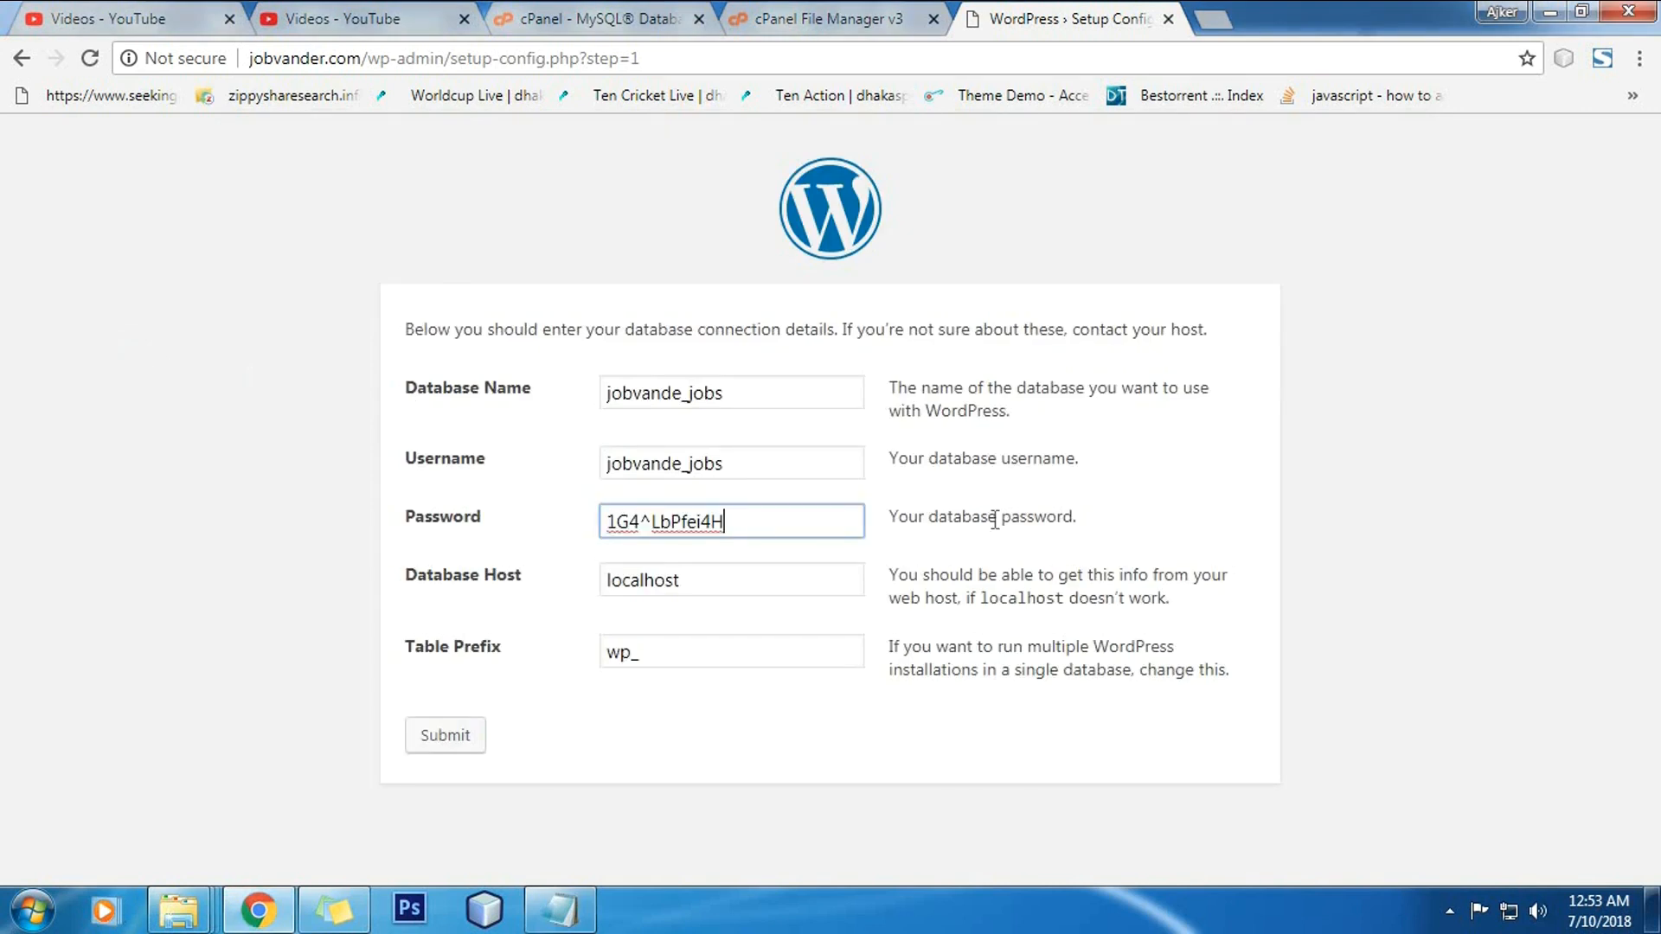
{"action": "left_click", "coordinate": [460, 740]}
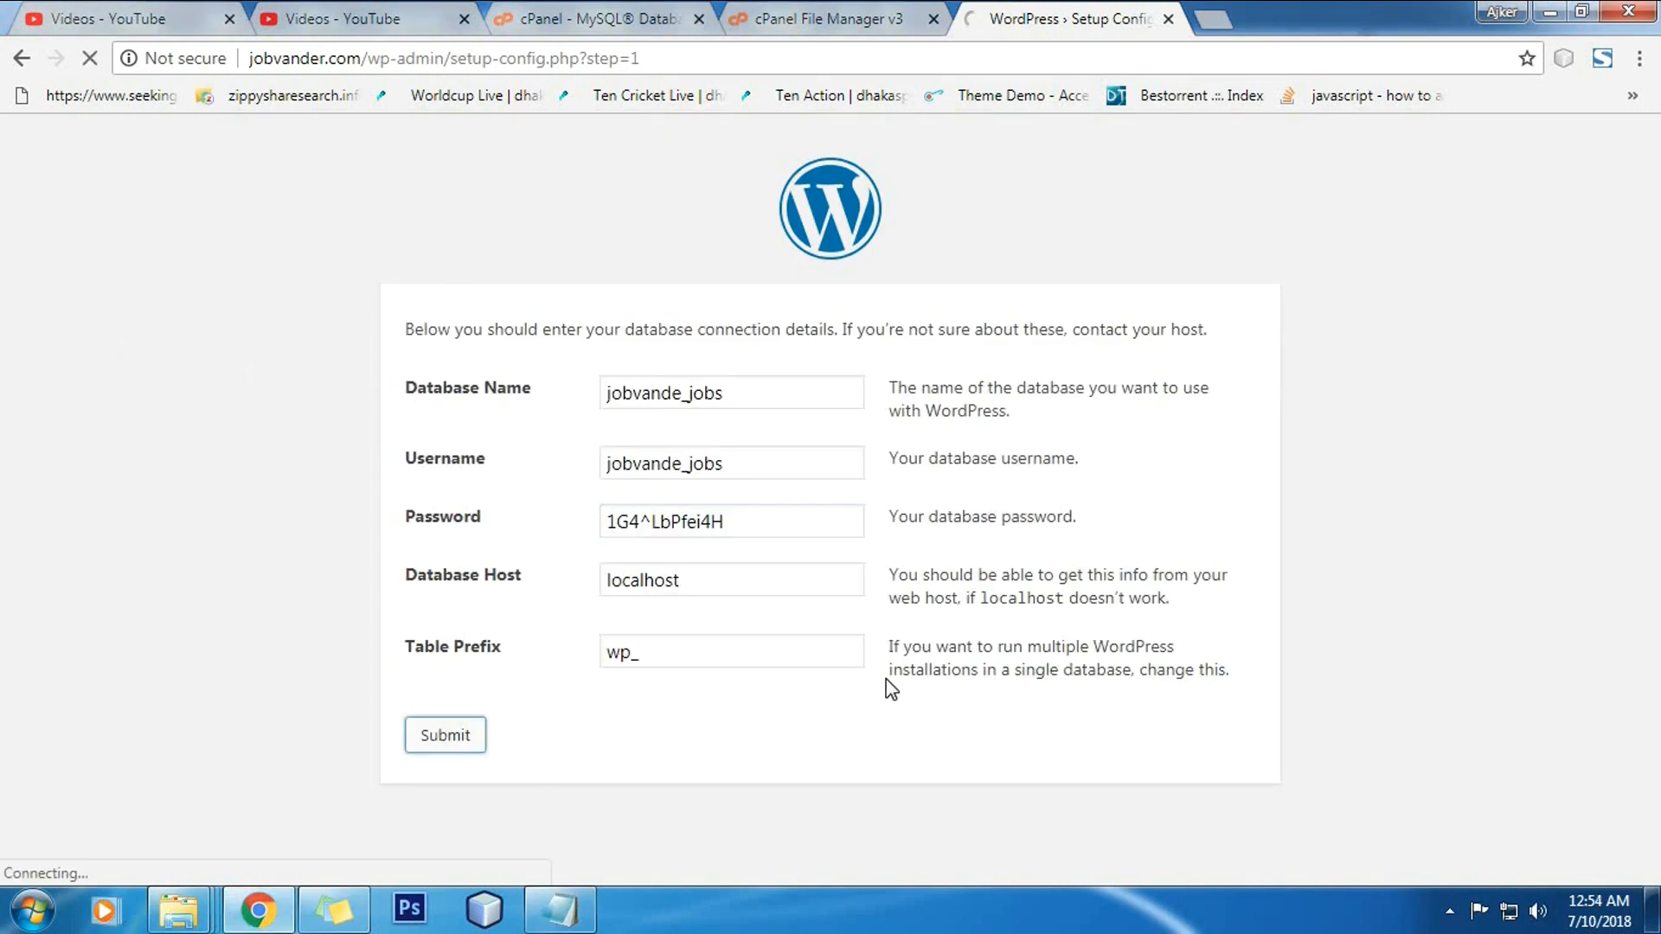
Step: Start the installation with site title Job Vander, username admin, and an admin password
{"action": "left_click", "coordinate": [525, 417]}
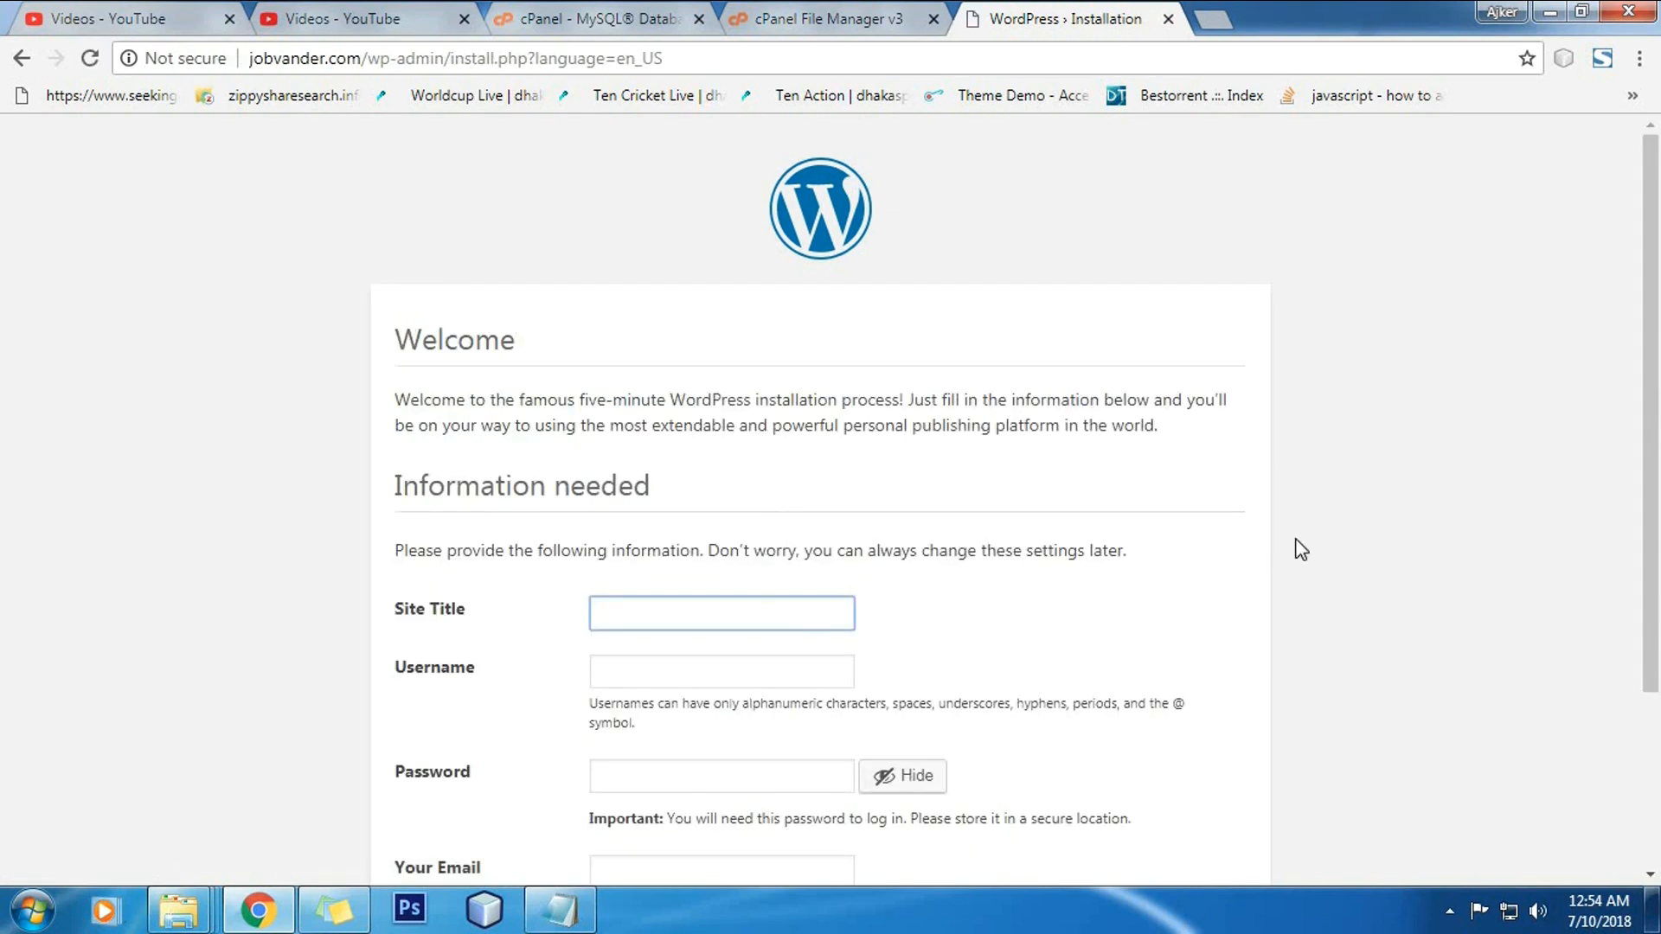
{"action": "scroll", "coordinate": [789, 478], "scroll_direction": "down", "scroll_amount": 3}
{"action": "left_click", "coordinate": [749, 369]}
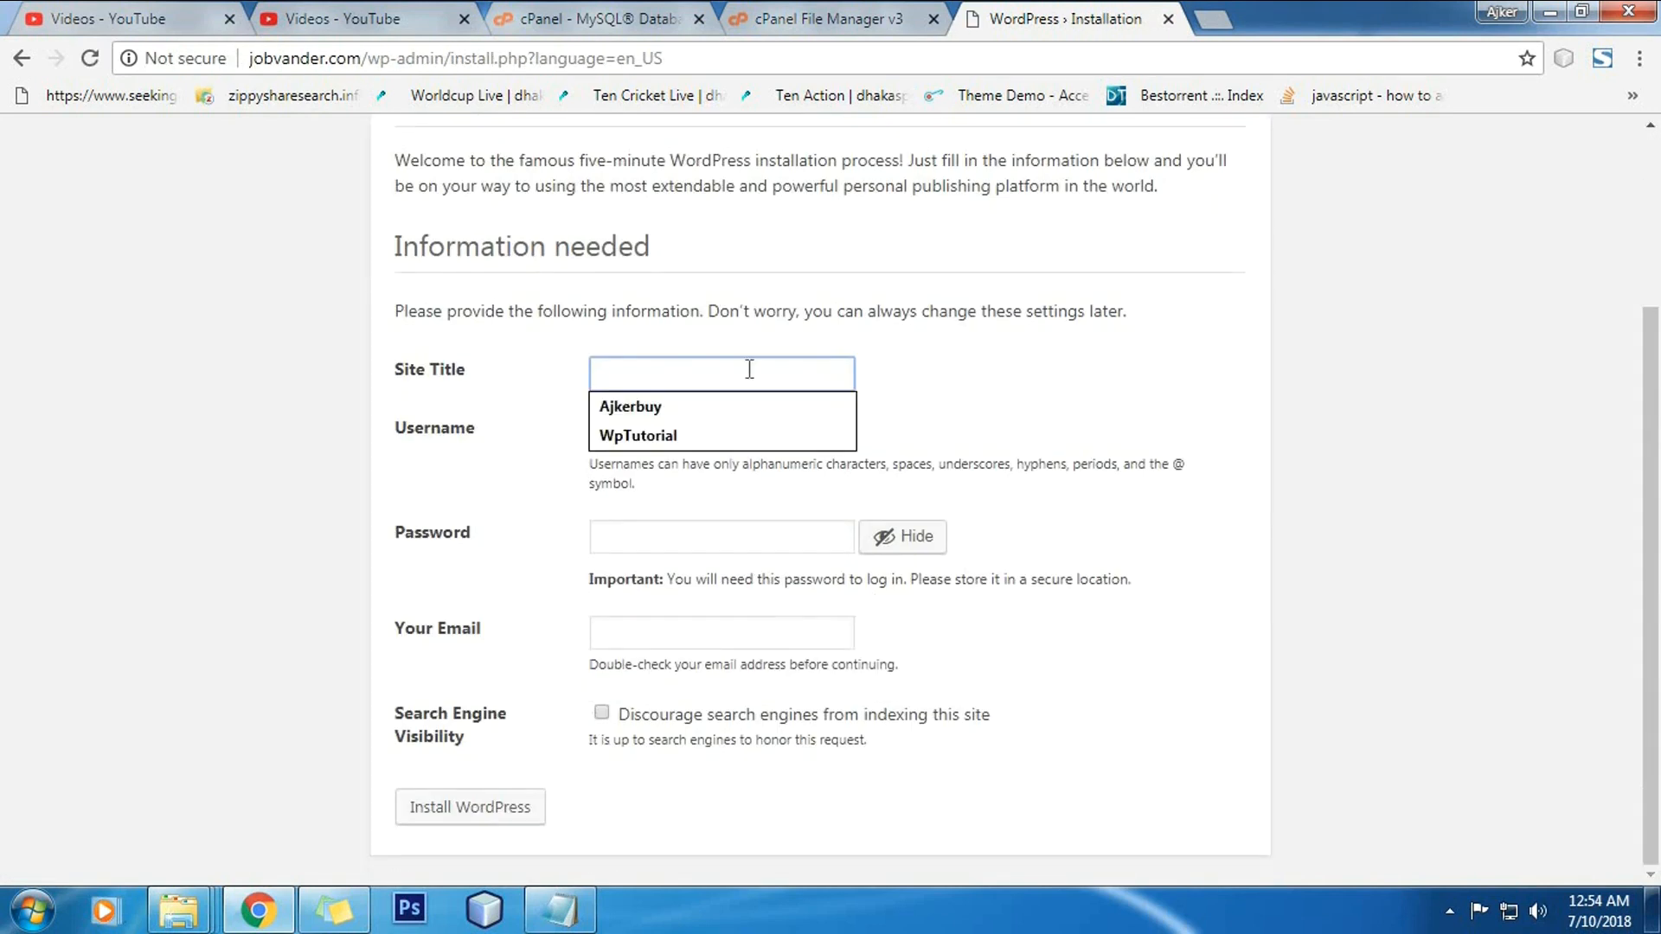
{"action": "type", "text": "H"}
{"action": "type", "text": "ob "}
{"action": "type", "text": "Vander"}
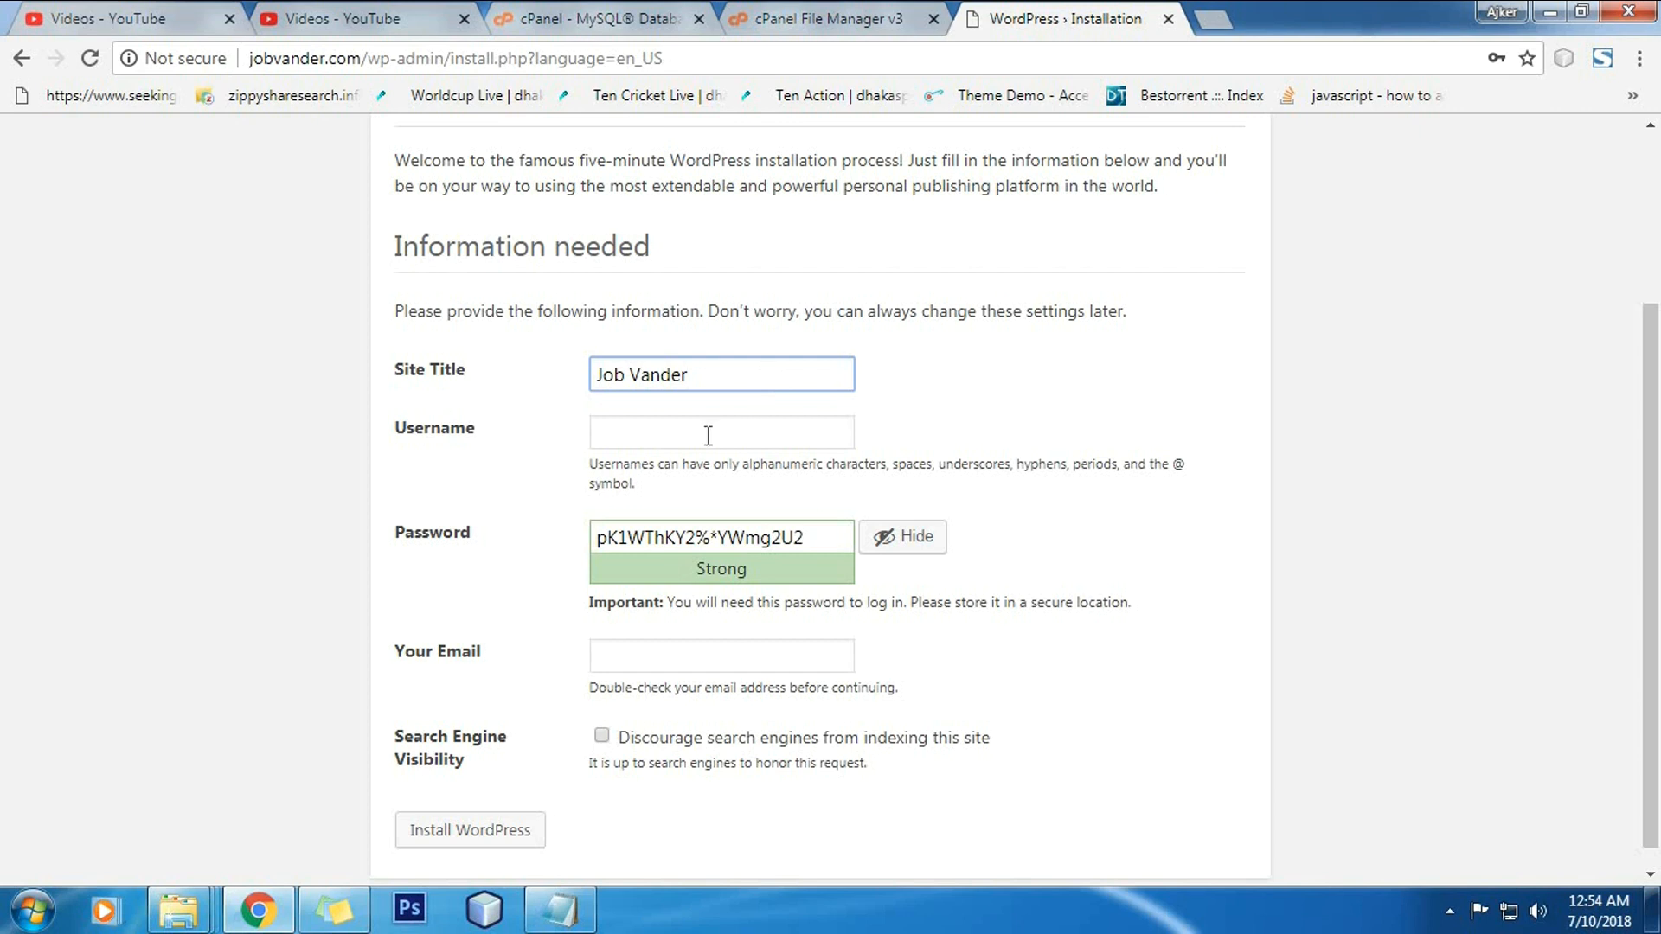
{"action": "left_click", "coordinate": [708, 435]}
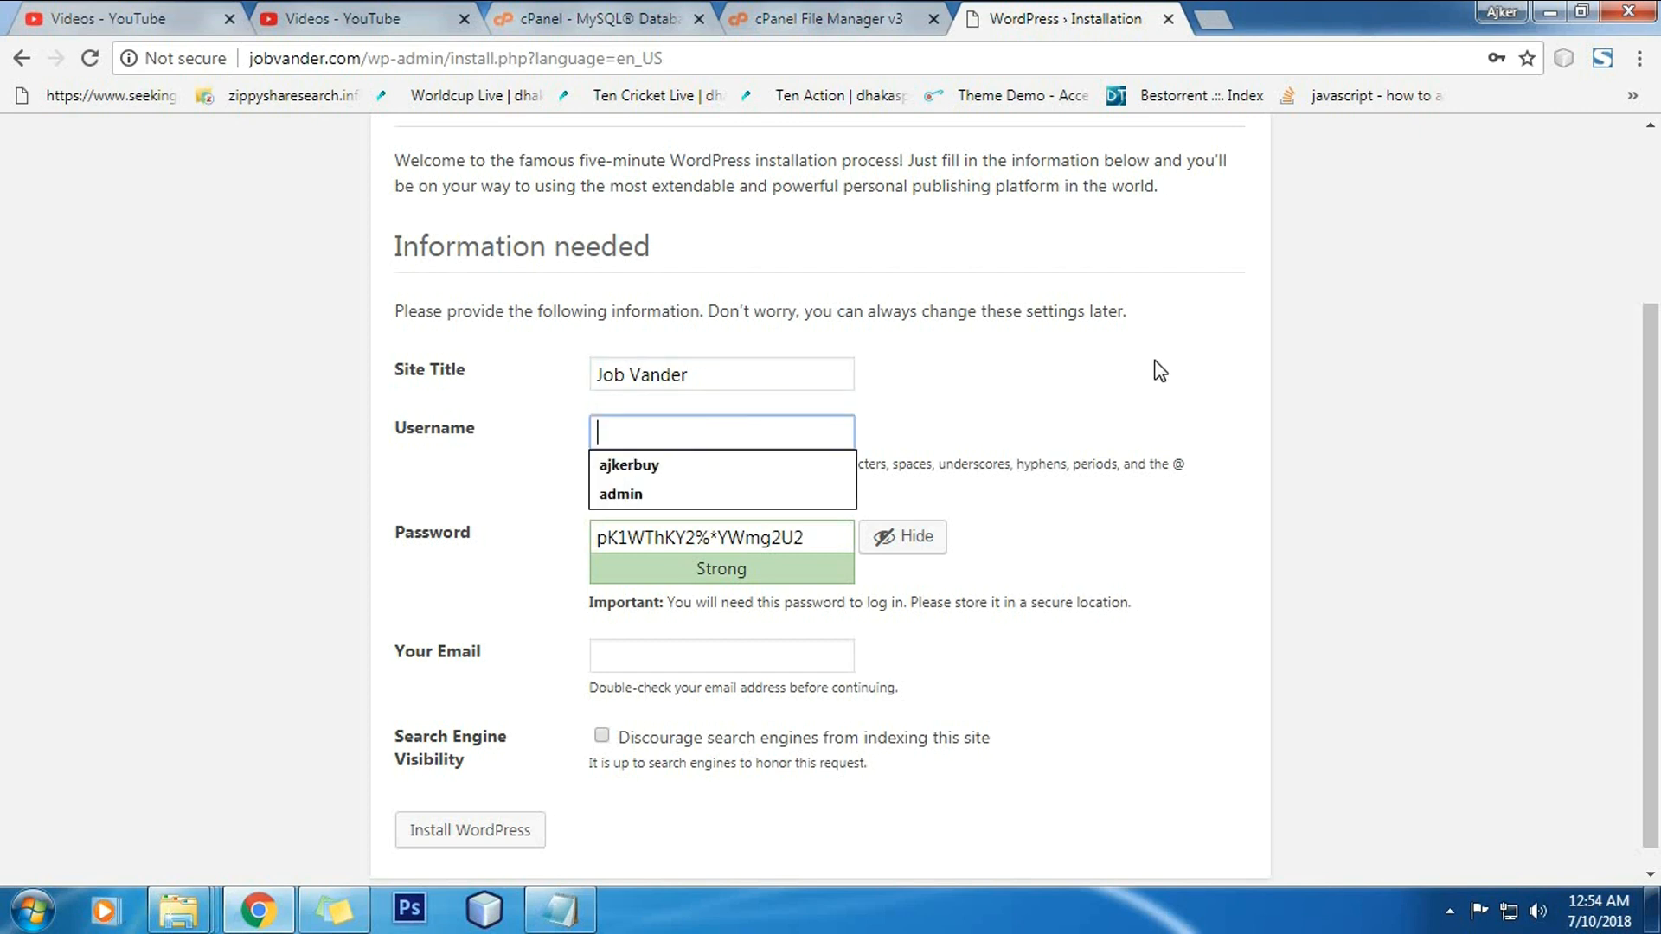
{"action": "type", "text": "admin"}
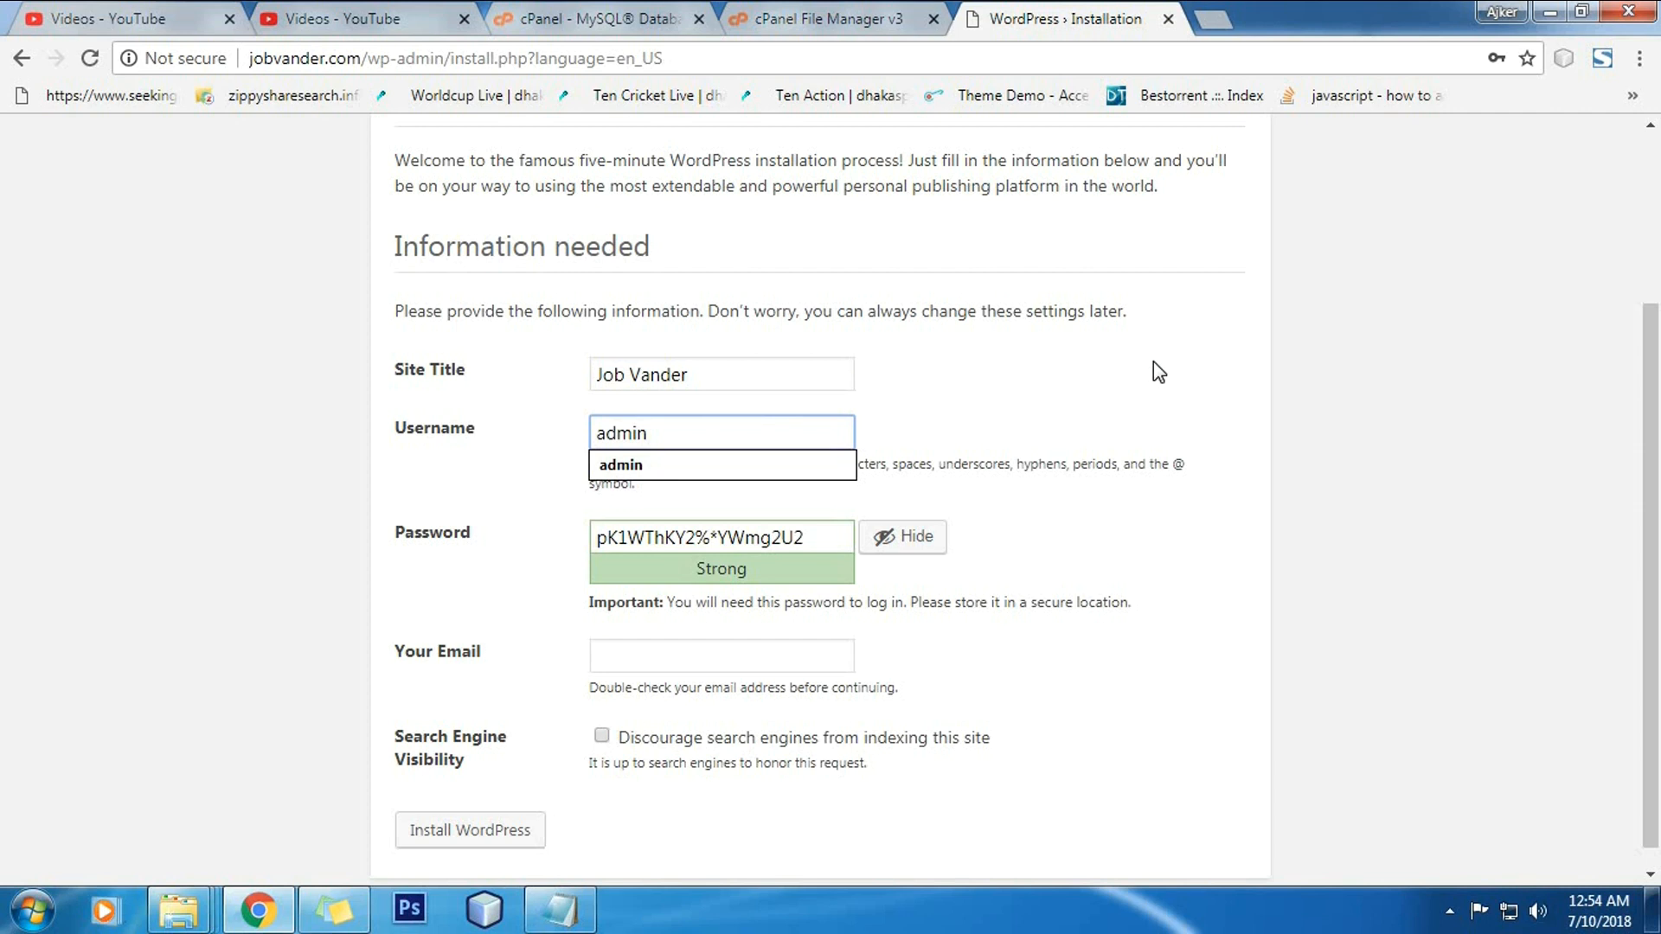
{"action": "key", "text": "Tab"}
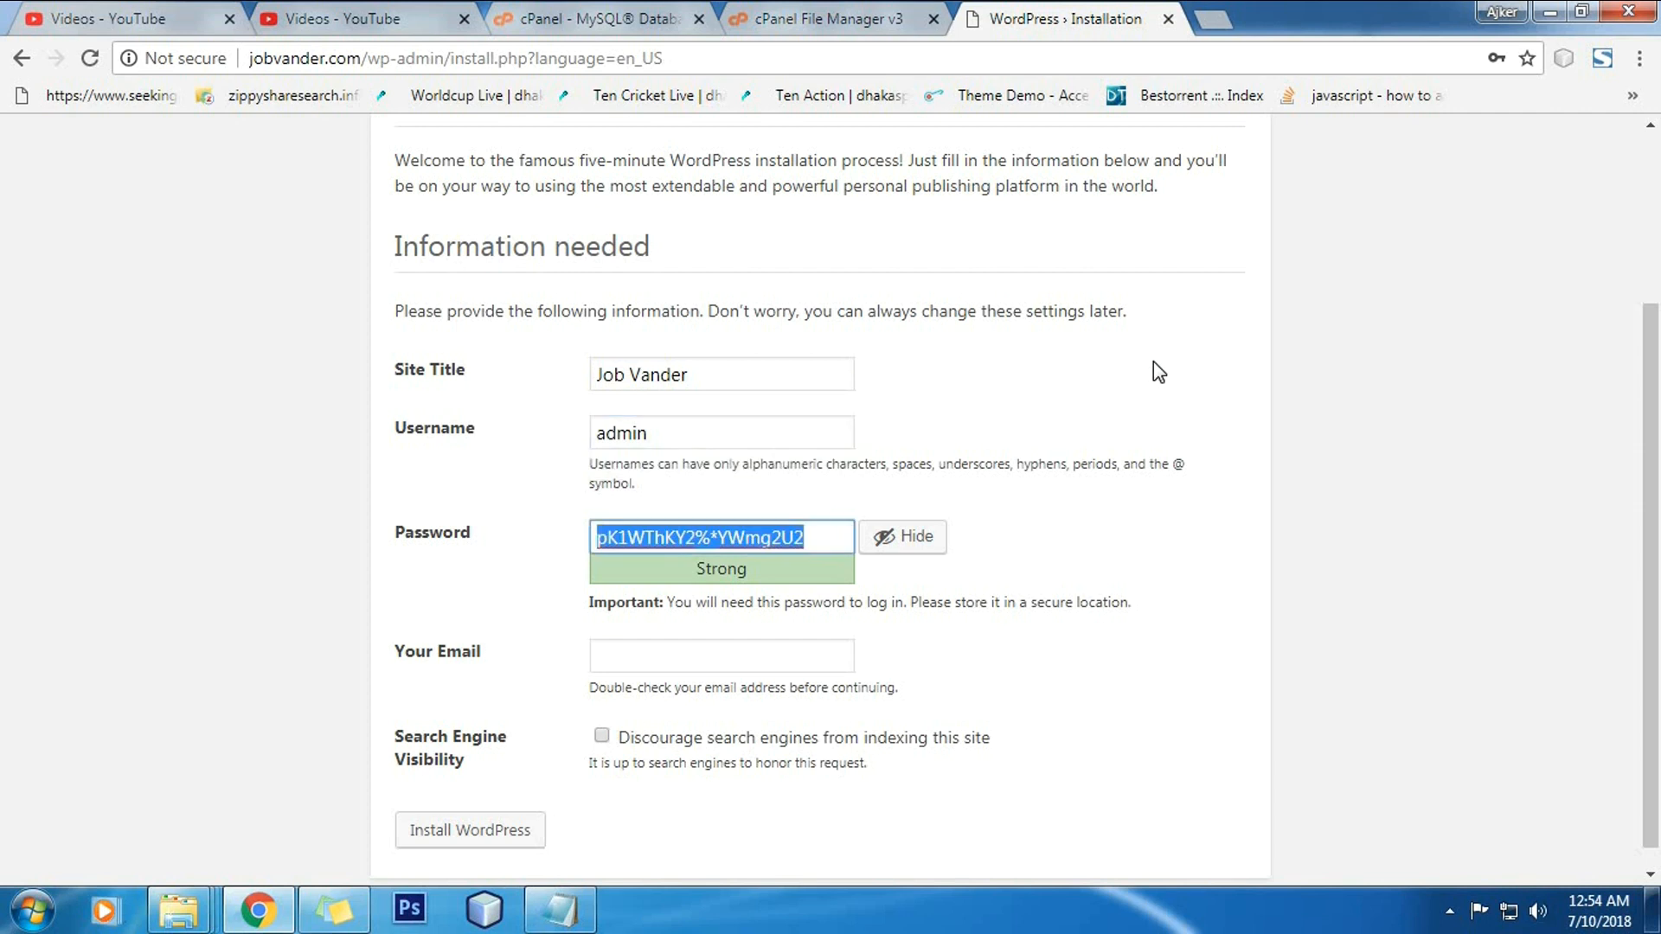
{"action": "type", "text": "admin"}
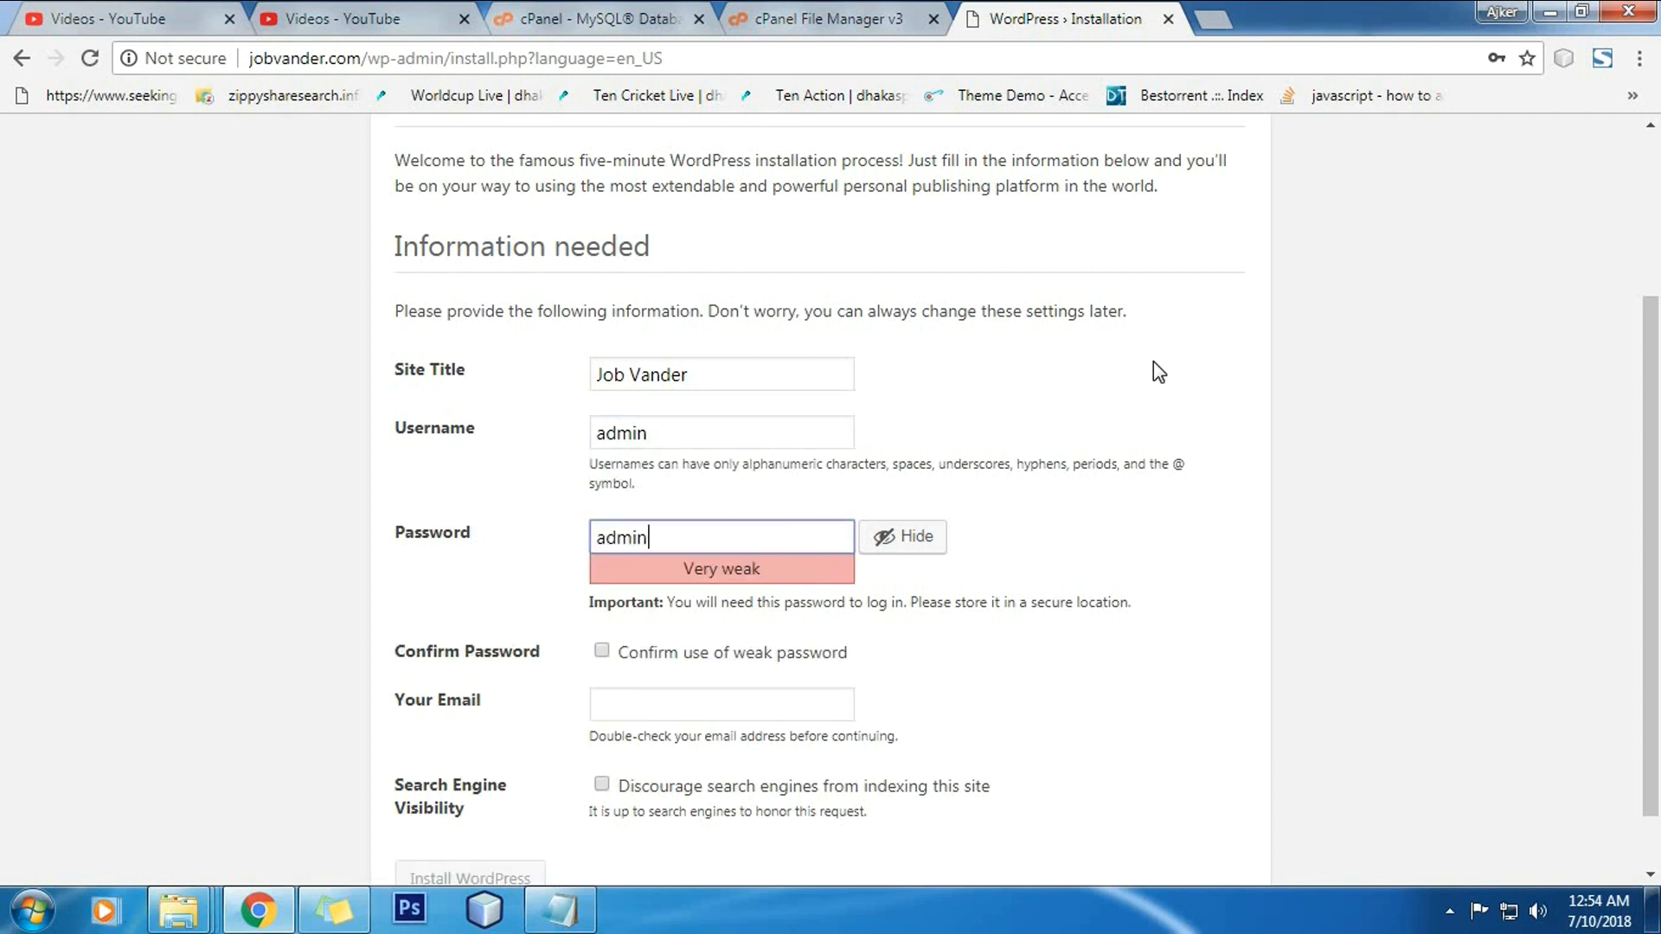
{"action": "type", "text": "@123"}
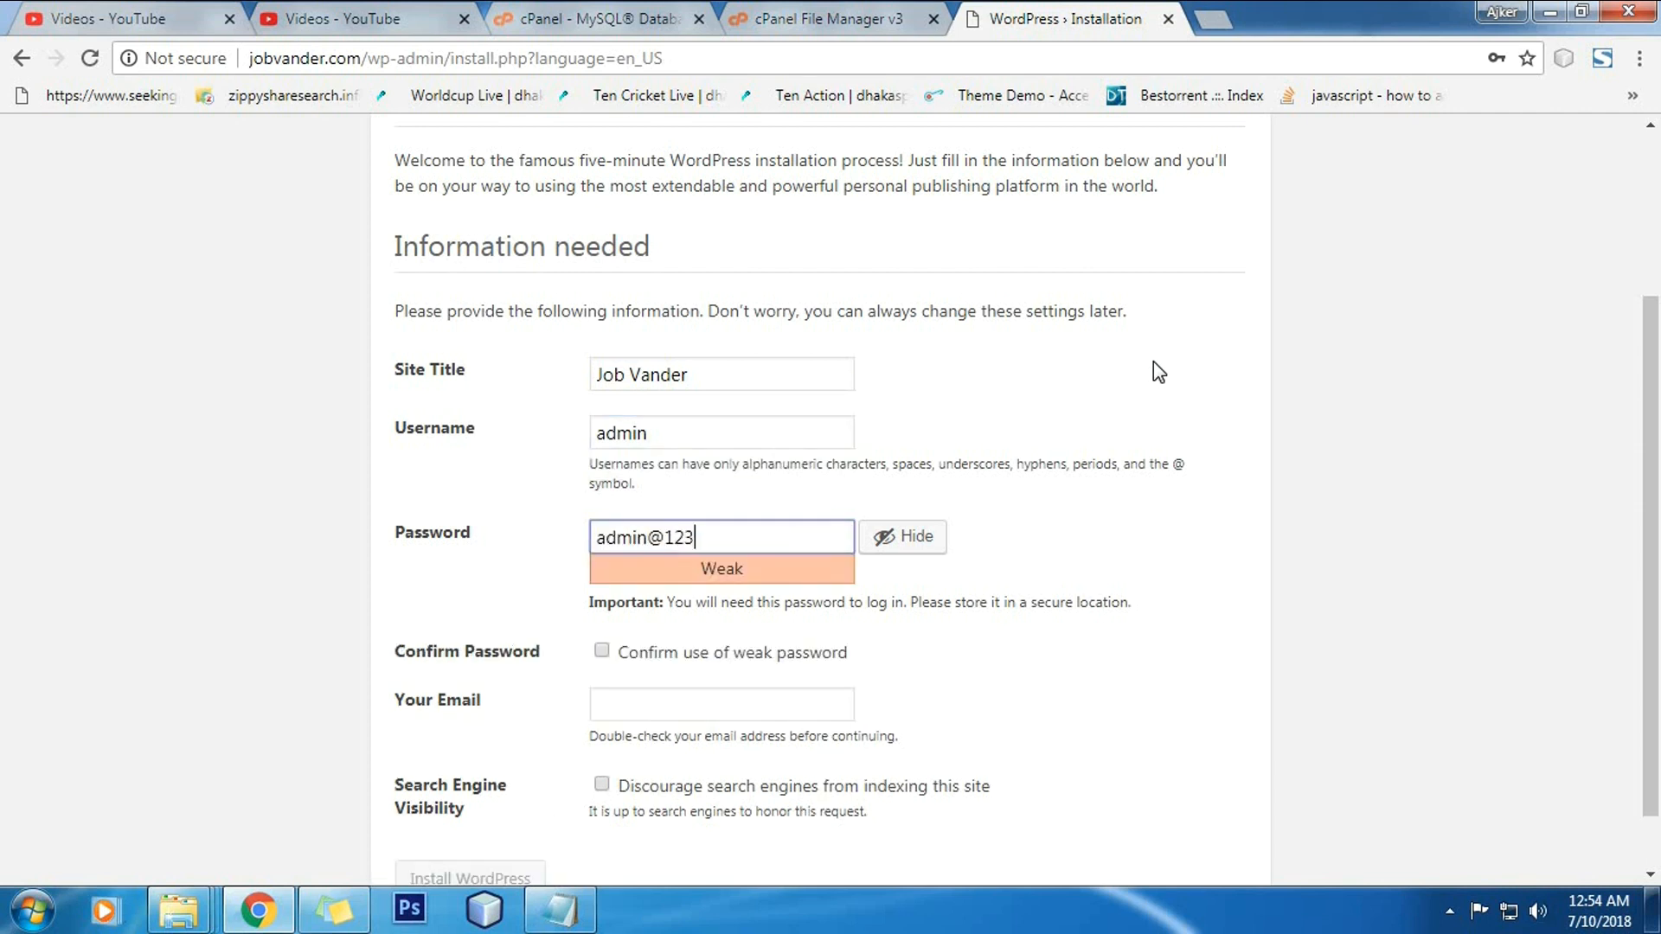
Step: Confirm the weak password, fill the saved email, discourage search engines, and install WordPress
{"action": "left_click", "coordinate": [708, 656]}
{"action": "scroll", "coordinate": [752, 619], "scroll_direction": "down", "scroll_amount": 1}
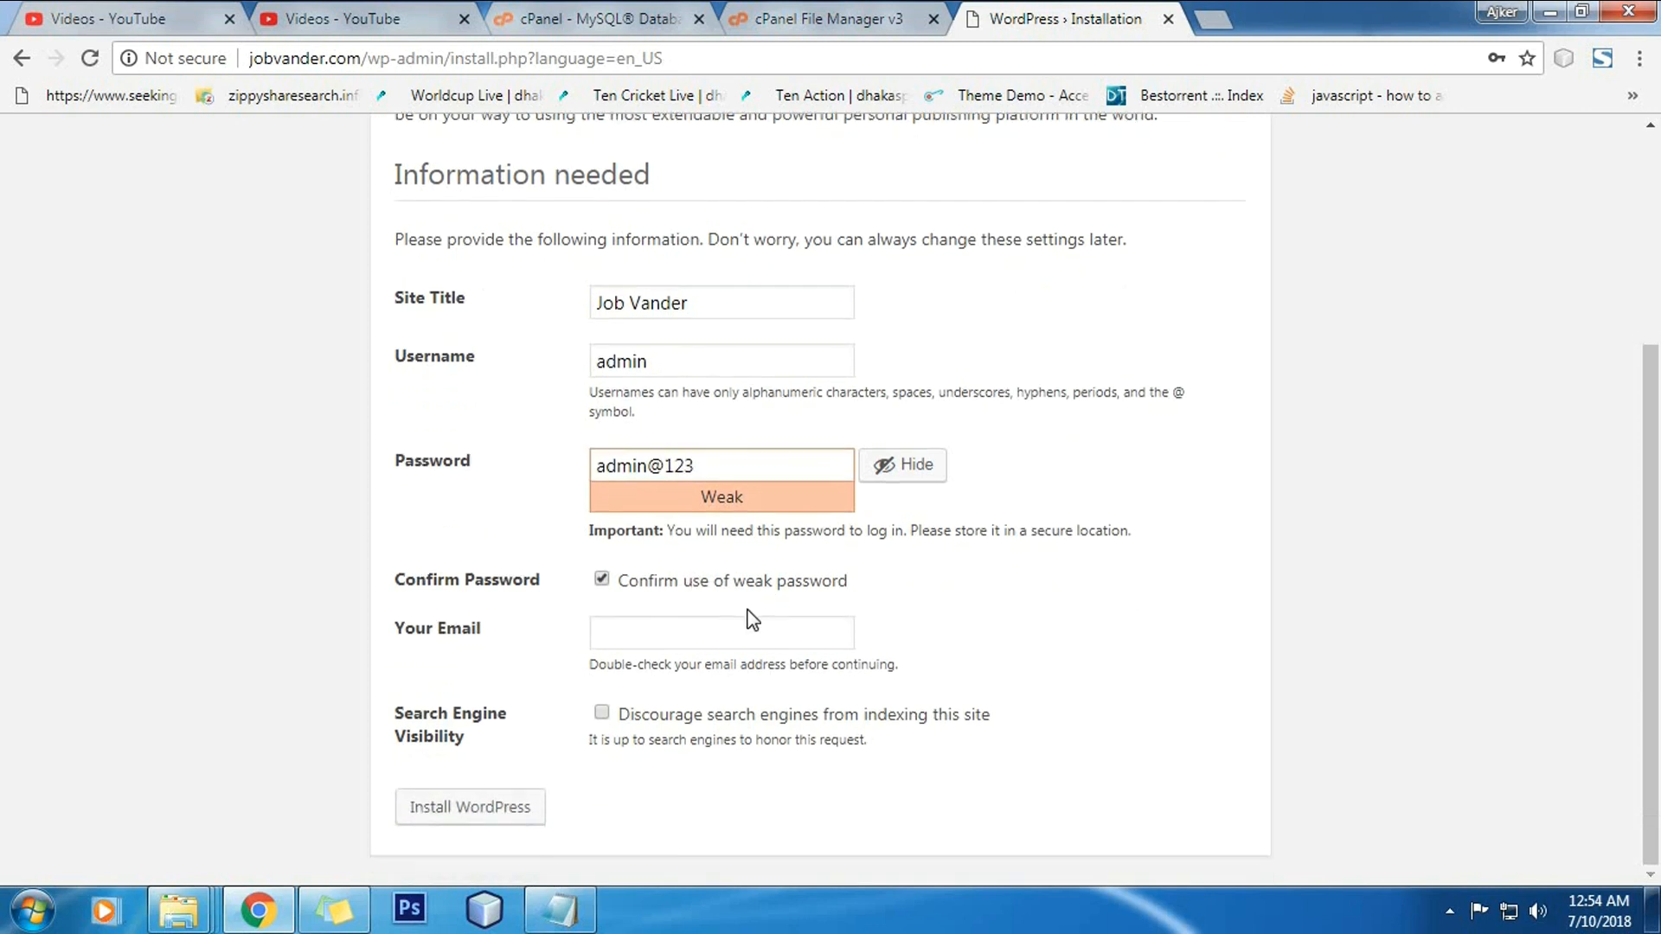
{"action": "left_click", "coordinate": [749, 625]}
{"action": "left_click", "coordinate": [742, 667]}
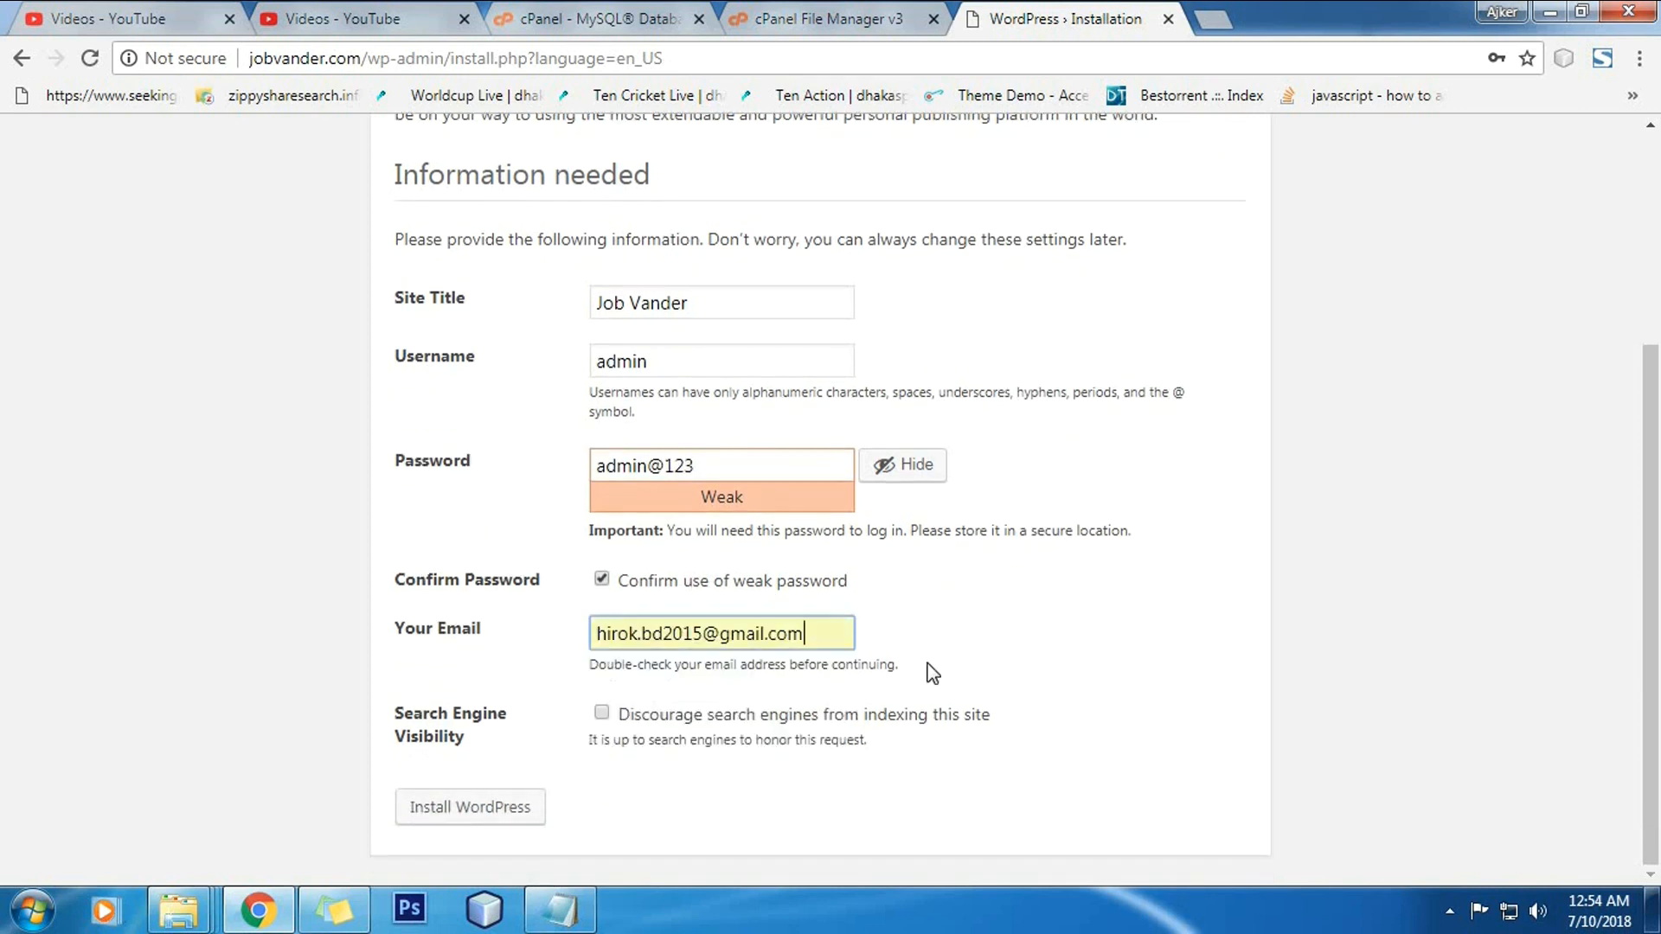
{"action": "left_click", "coordinate": [737, 718]}
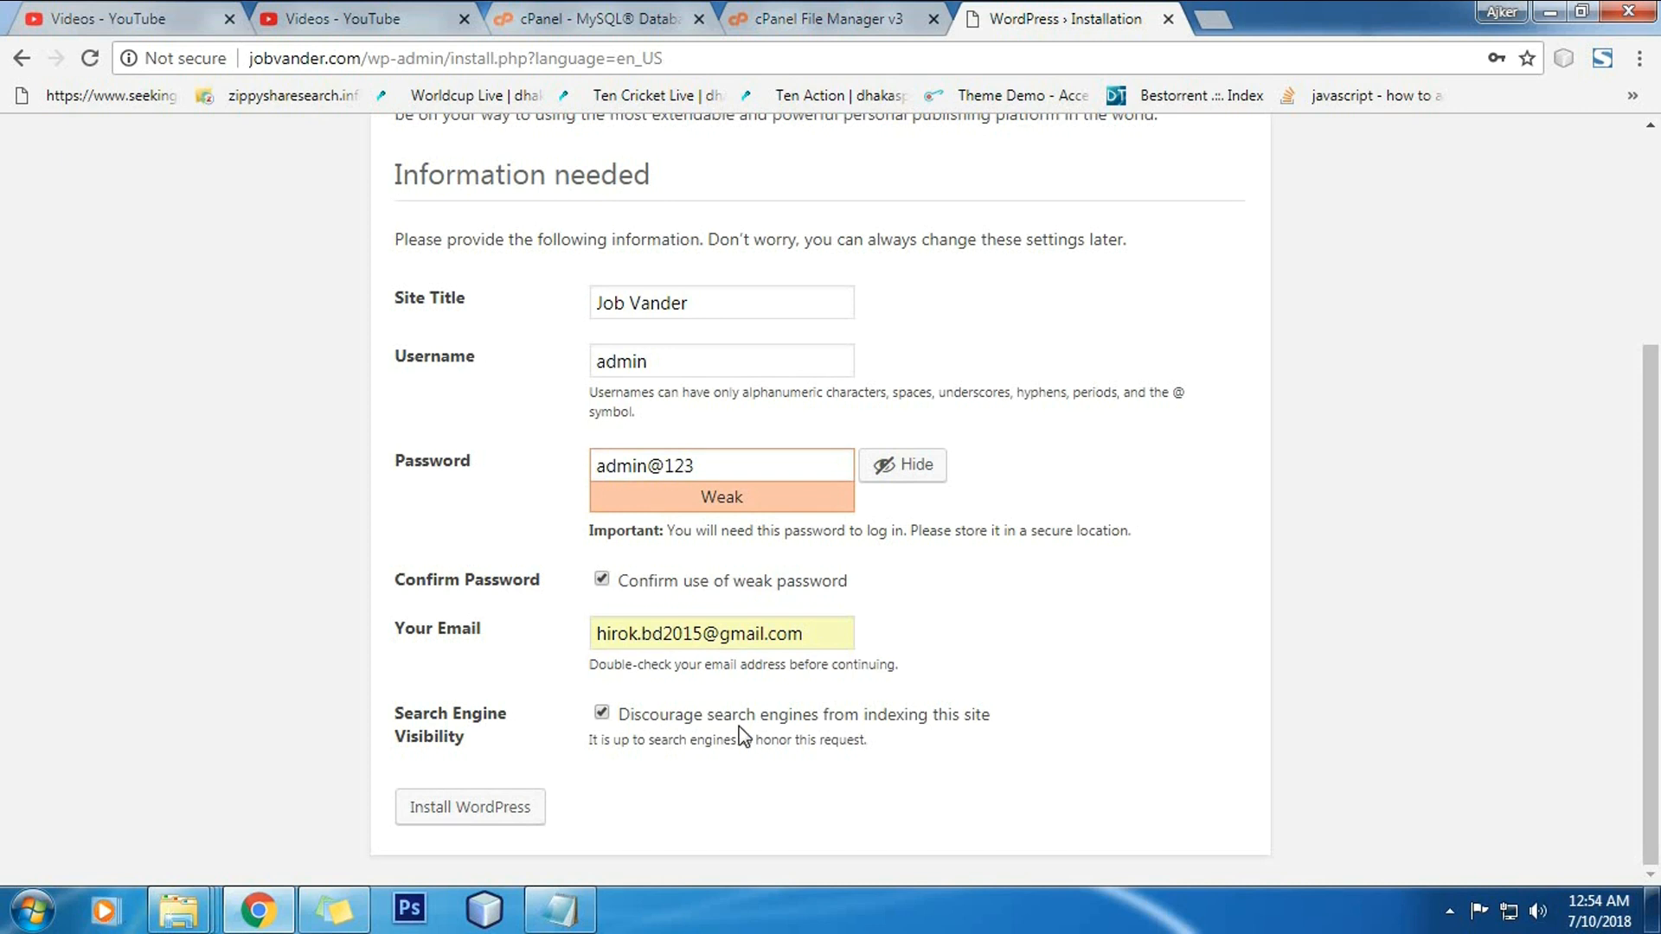
{"action": "left_click", "coordinate": [468, 813]}
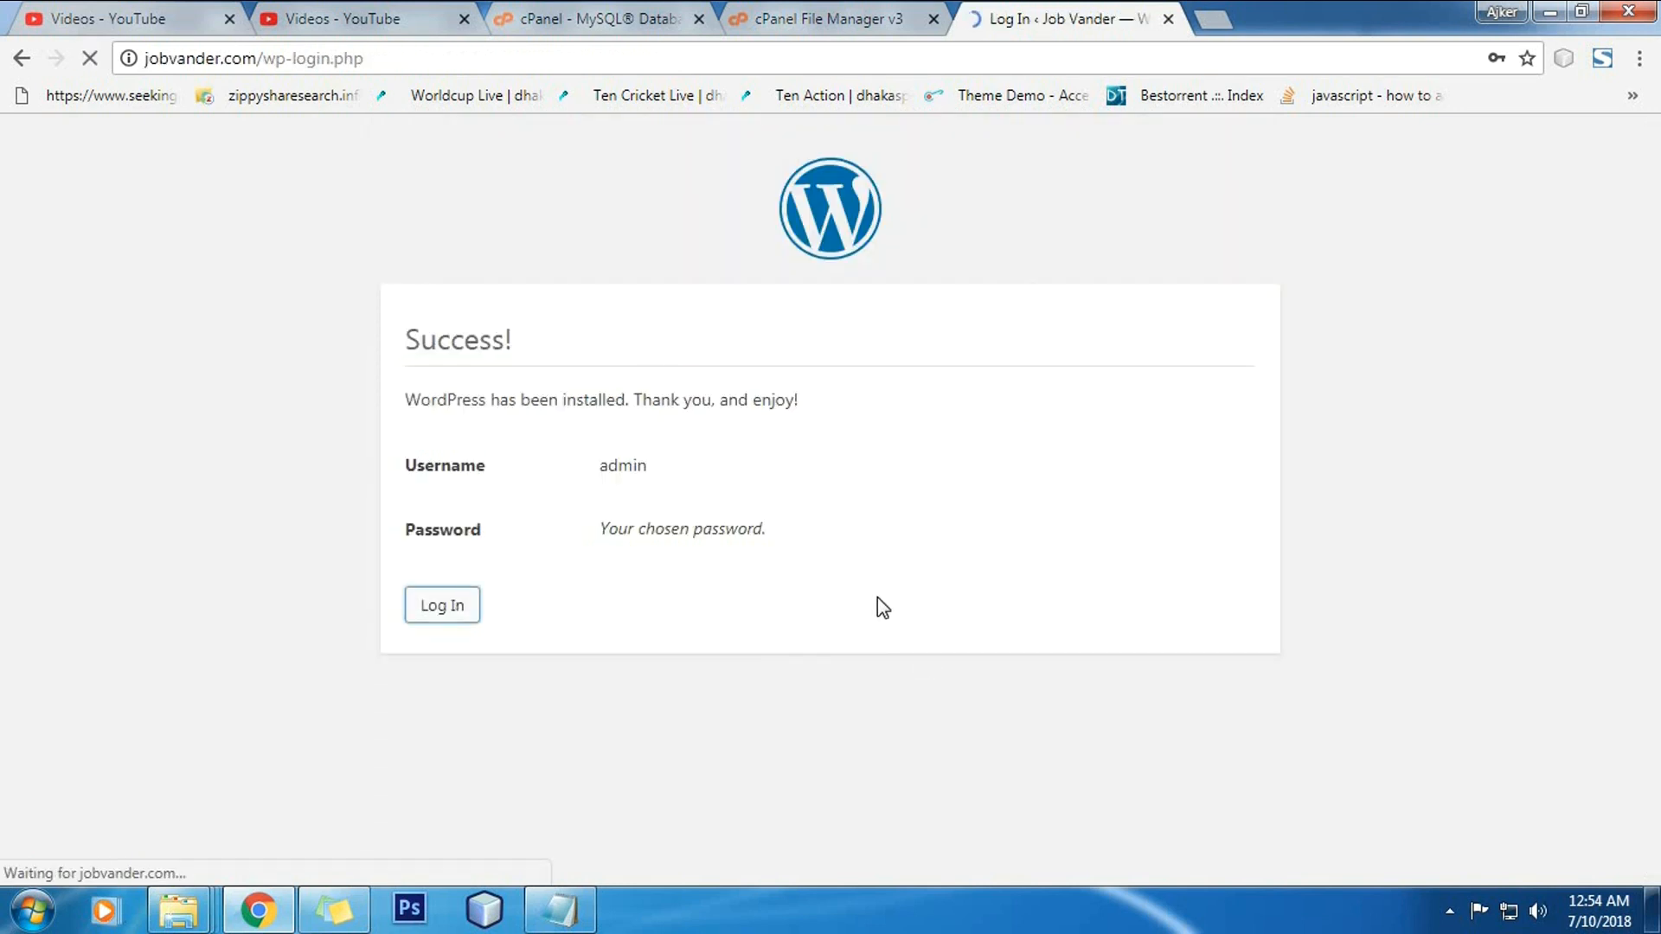
Step: Log in as admin with the saved password and dismiss the save-password prompt
{"action": "left_click", "coordinate": [790, 475]}
{"action": "left_click", "coordinate": [781, 536]}
{"action": "left_click", "coordinate": [778, 558]}
{"action": "type", "text": "•••••"}
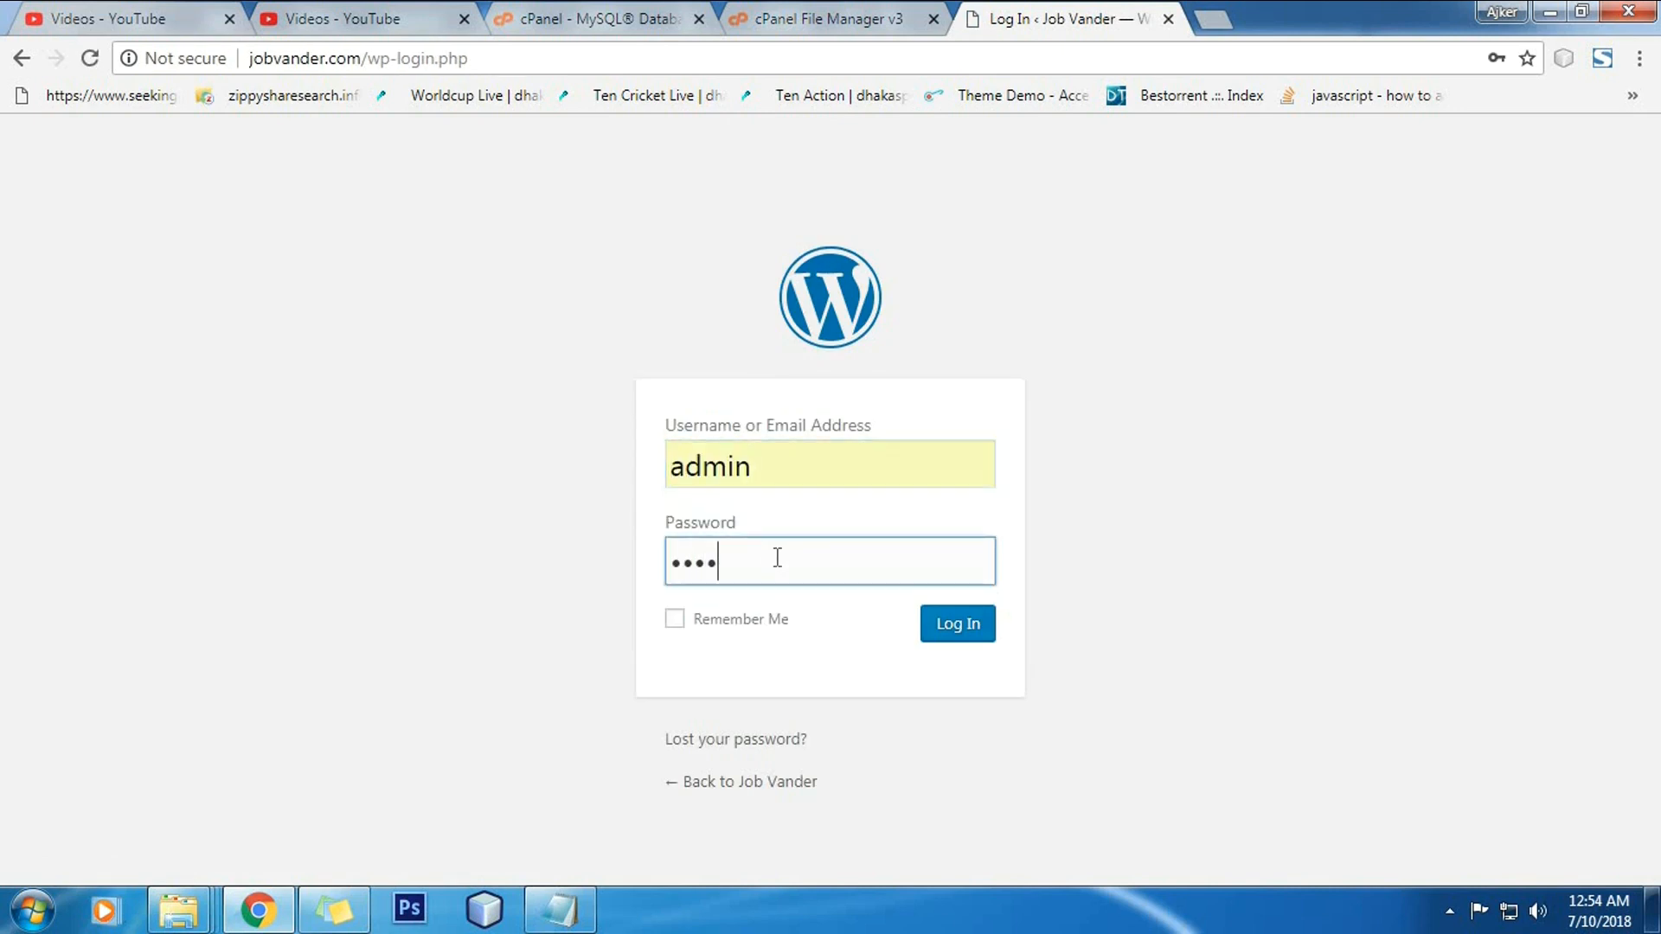
{"action": "type", "text": "••••"}
{"action": "key", "text": "Return"}
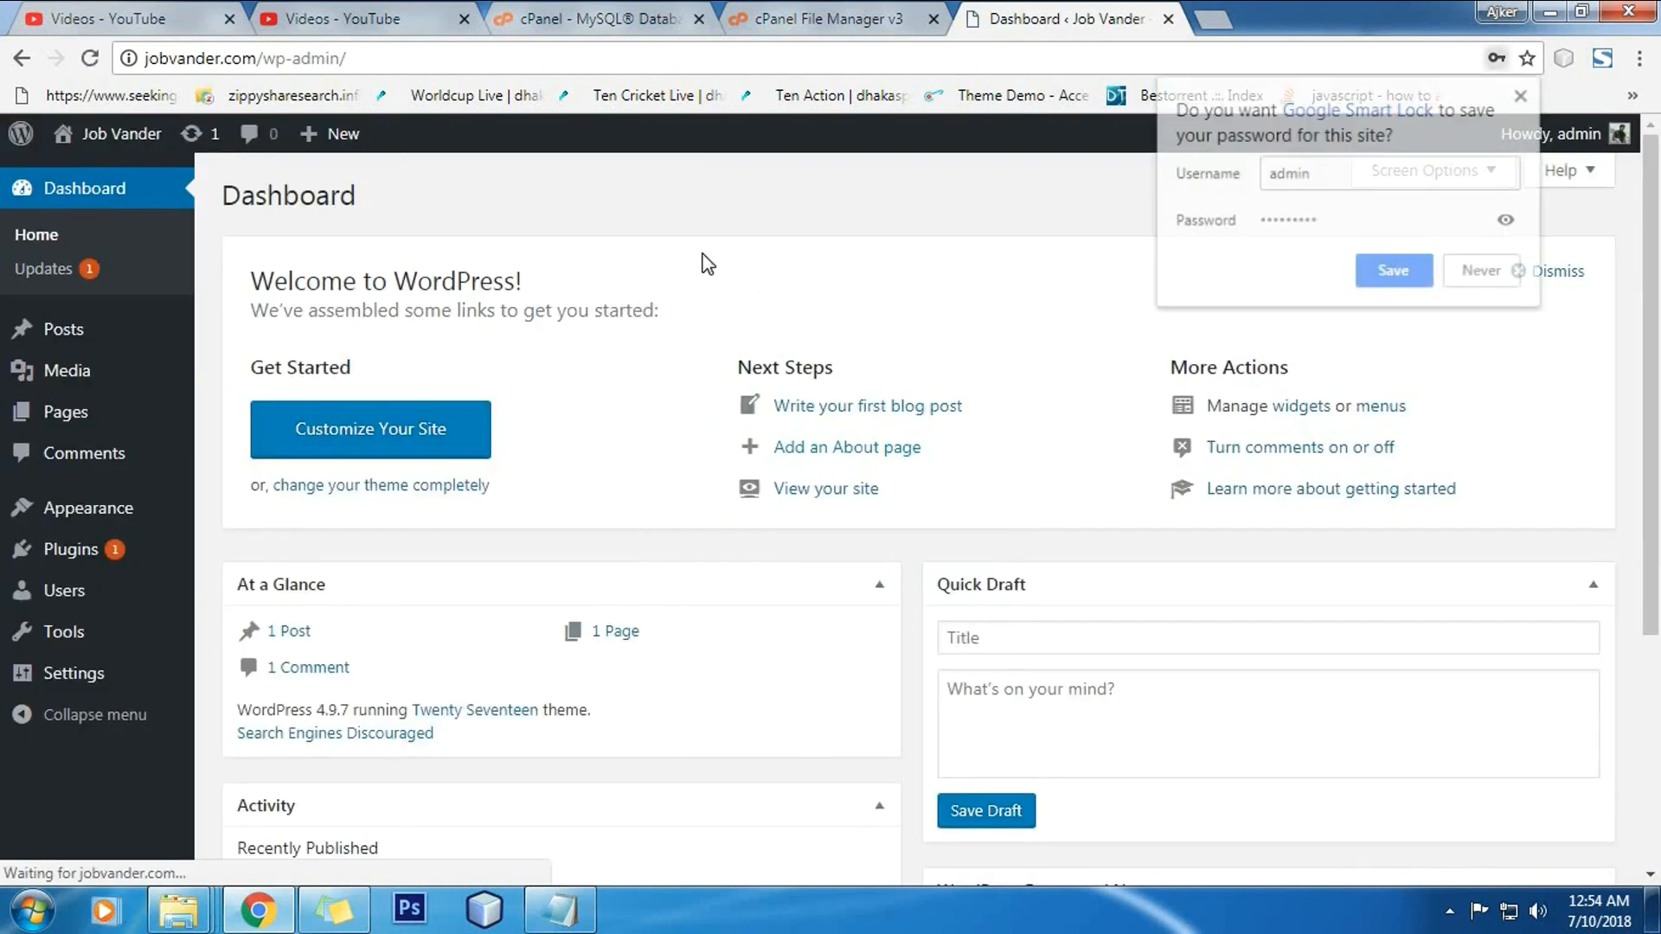
{"action": "left_click", "coordinate": [789, 215]}
Step: Bring up the link options for Visit Site under the admin bar's site name
{"action": "scroll", "coordinate": [1176, 545], "scroll_direction": "down", "scroll_amount": 5}
{"action": "scroll", "coordinate": [547, 483], "scroll_direction": "up", "scroll_amount": 5}
{"action": "mouse_move", "coordinate": [82, 136]}
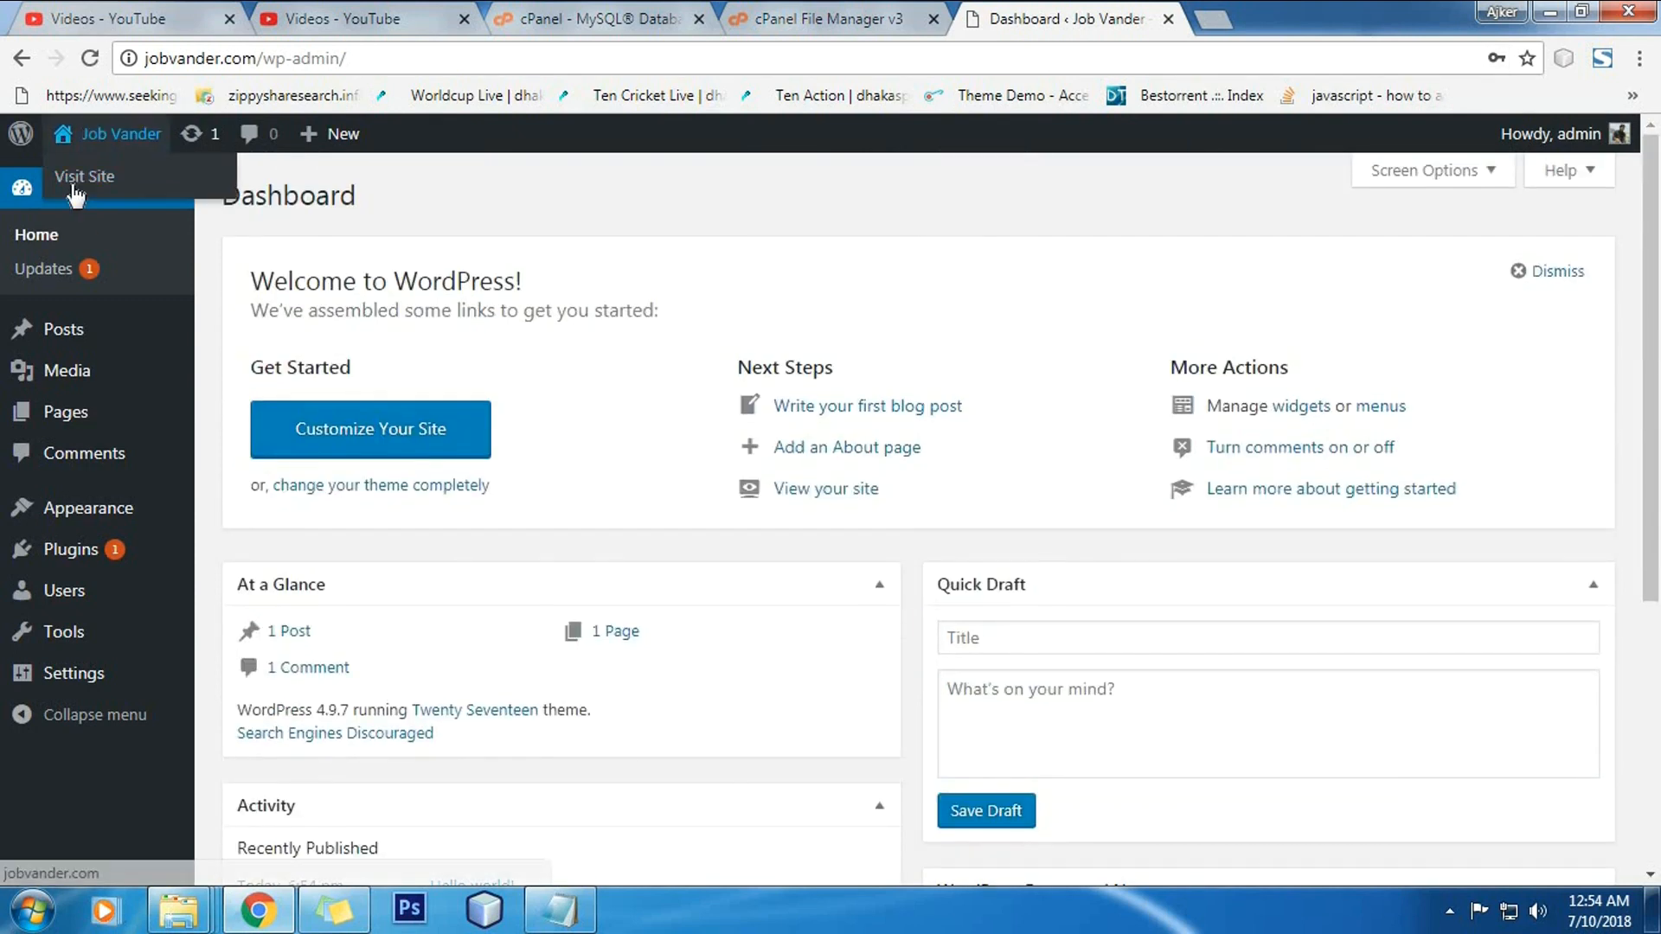
{"action": "right_click", "coordinate": [74, 185]}
Step: Open the live Job Vander site in a new tab and scroll through its Hello world! front page
{"action": "left_click", "coordinate": [112, 194]}
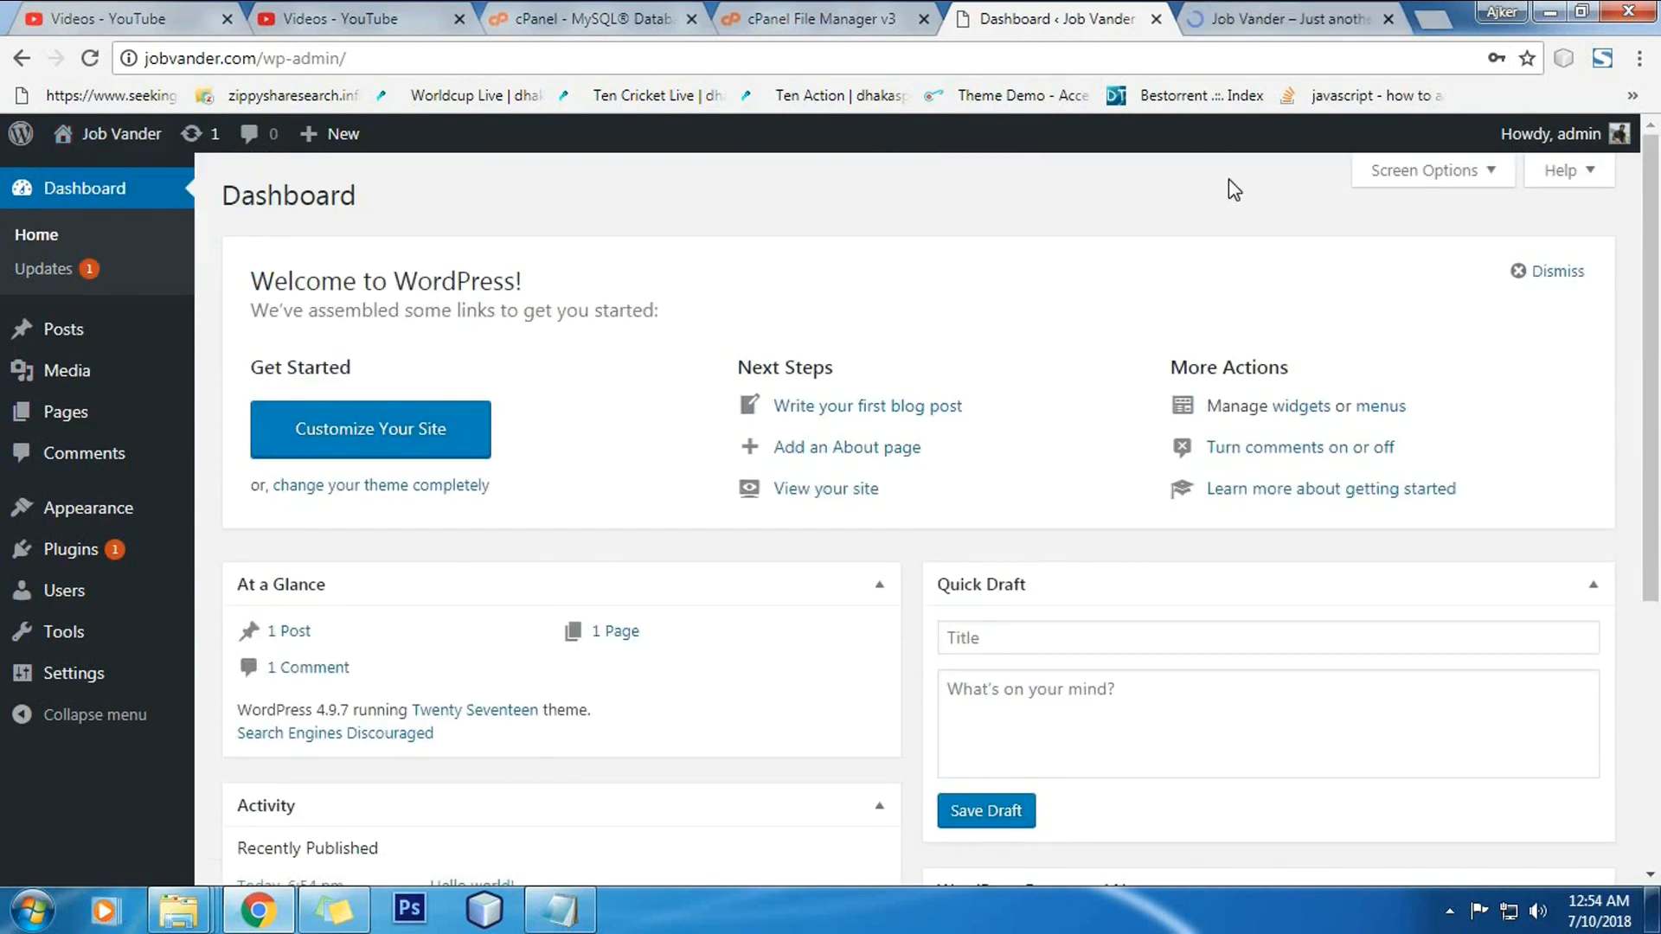
{"action": "left_click", "coordinate": [1284, 18]}
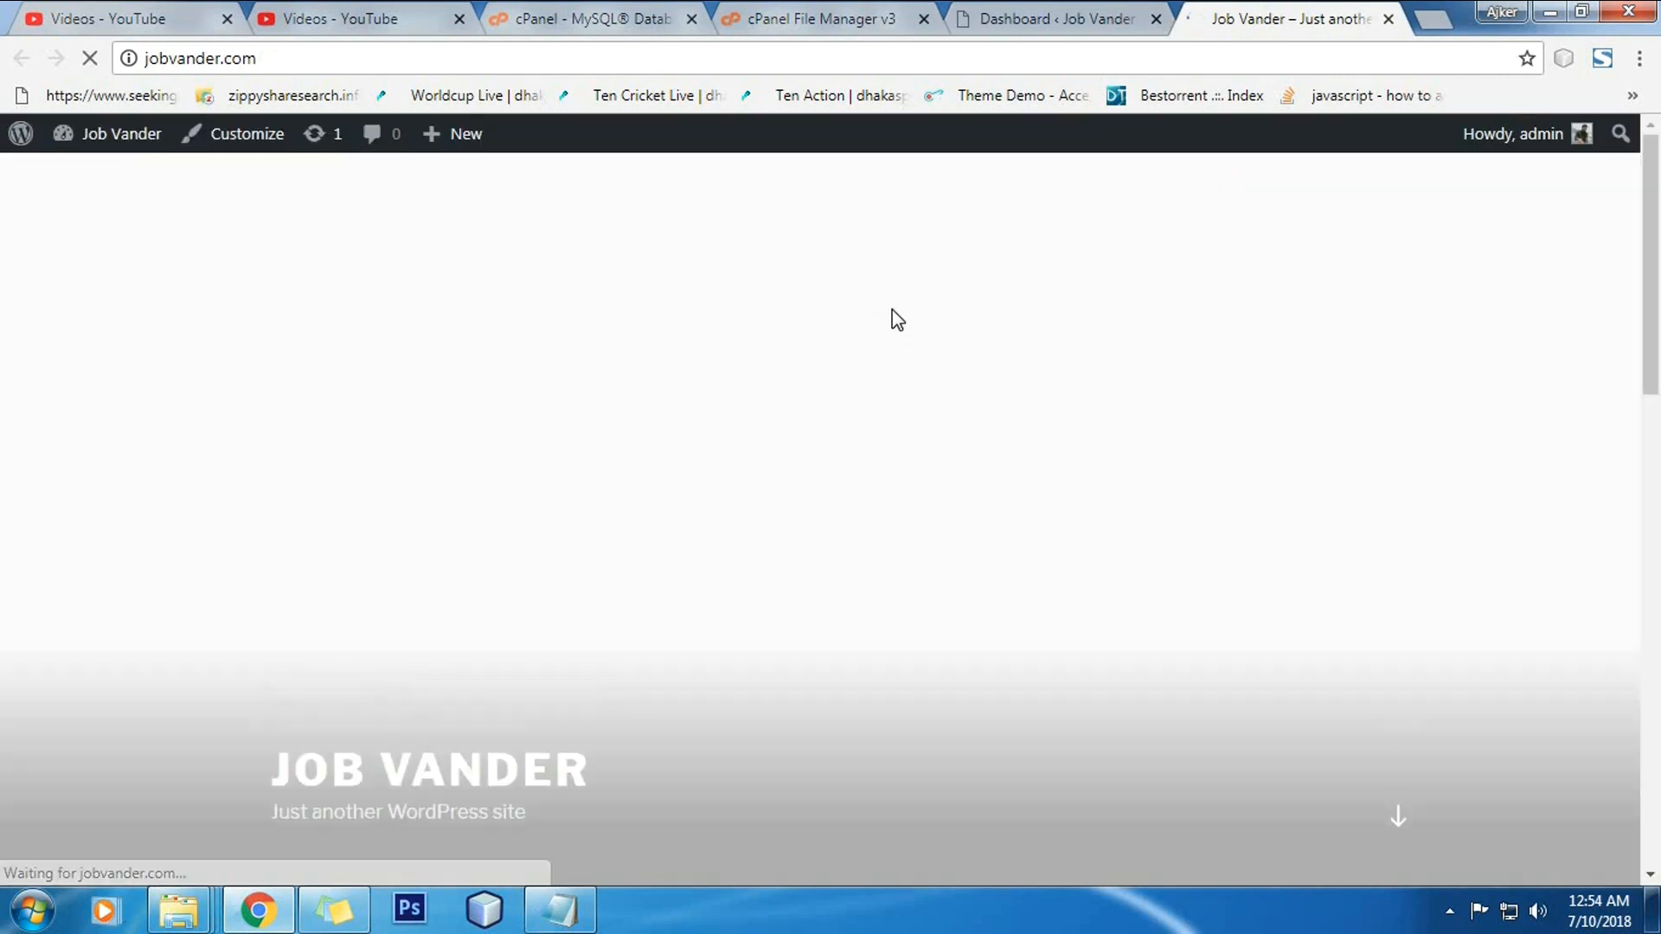
{"action": "scroll", "coordinate": [1050, 381], "scroll_direction": "down", "scroll_amount": 8}
{"action": "scroll", "coordinate": [1050, 381], "scroll_direction": "down", "scroll_amount": 7}
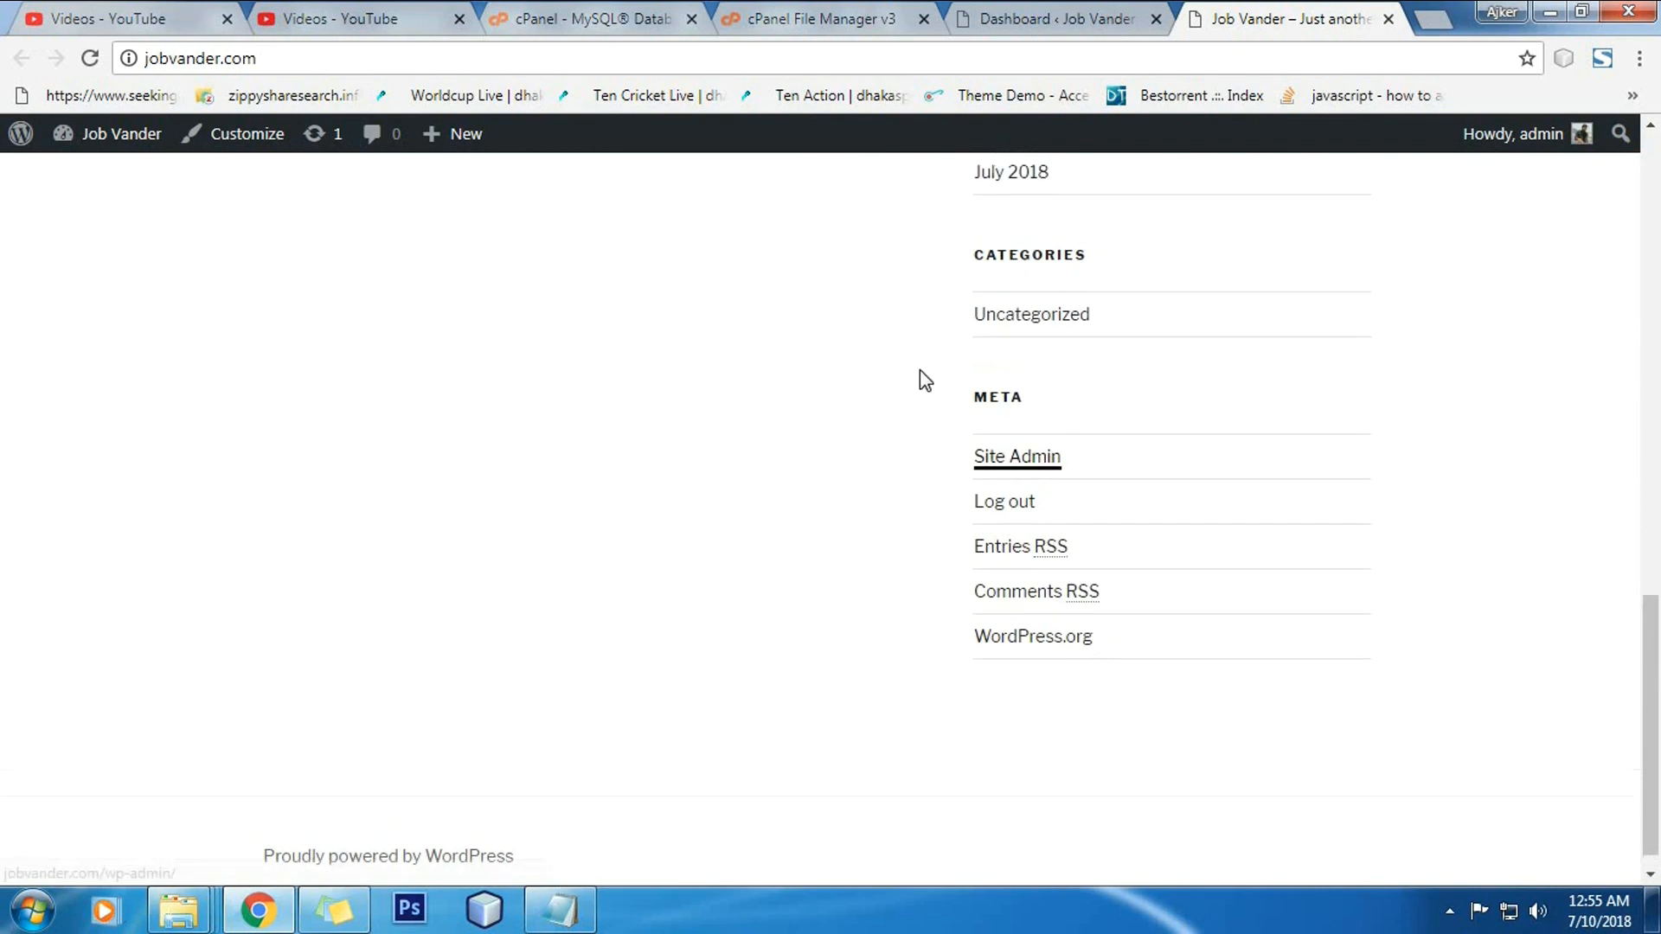
{"action": "scroll", "coordinate": [920, 370], "scroll_direction": "up", "scroll_amount": 15}
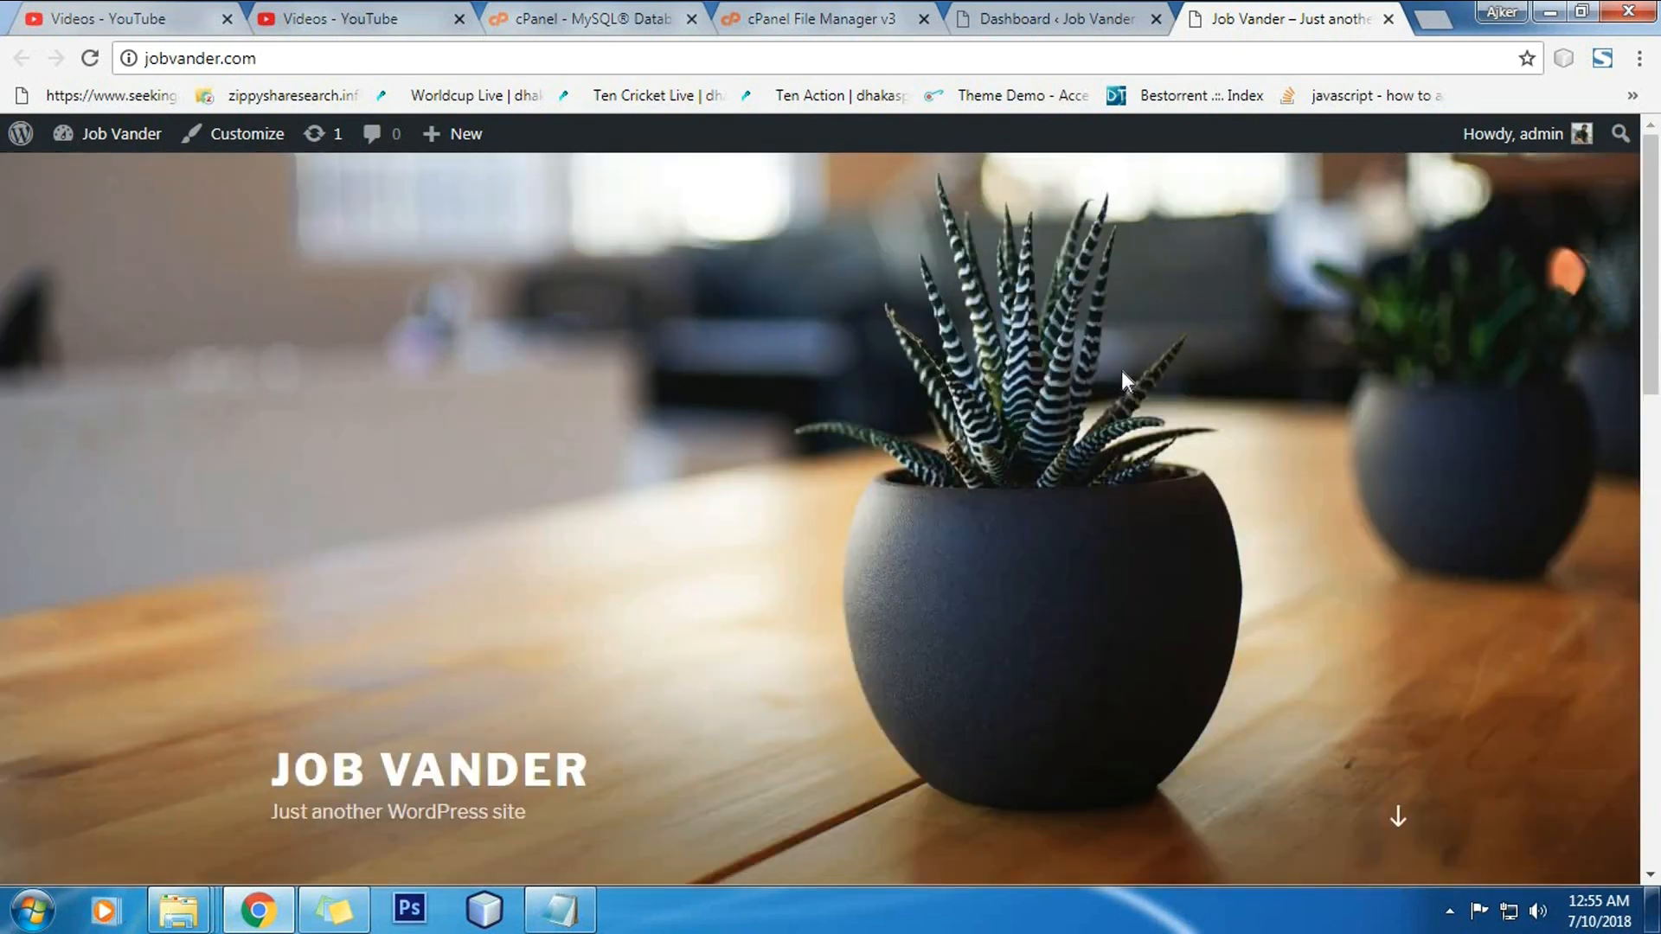
{"action": "scroll", "coordinate": [1015, 354], "scroll_direction": "down", "scroll_amount": 15}
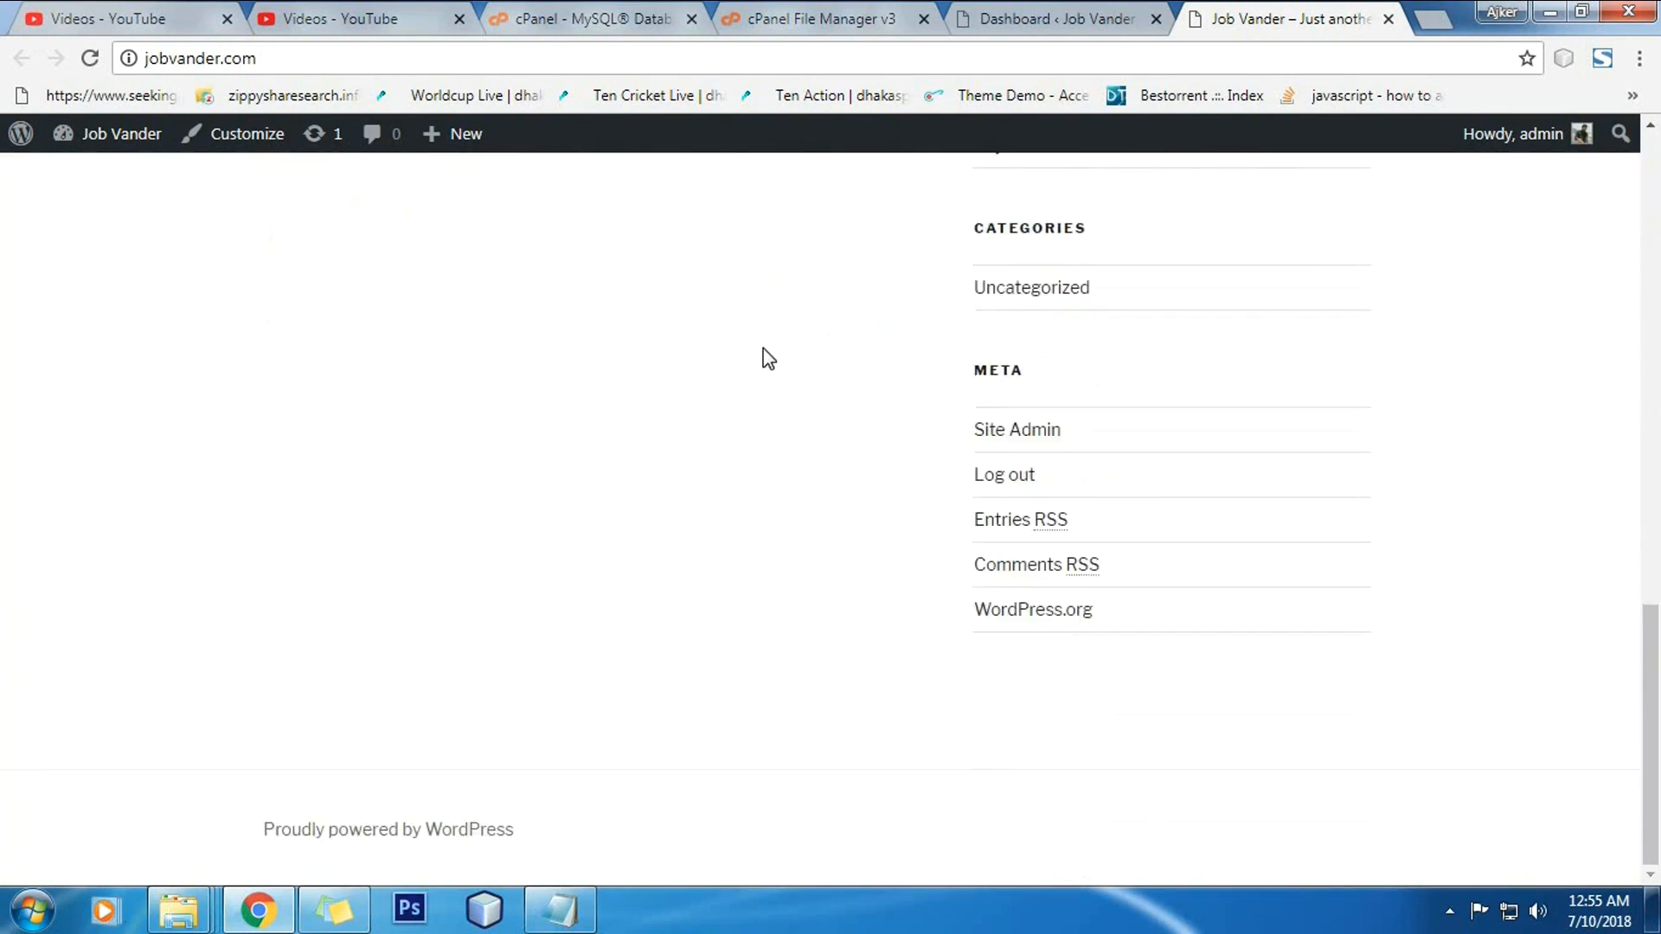
{"action": "scroll", "coordinate": [749, 344], "scroll_direction": "up", "scroll_amount": 15}
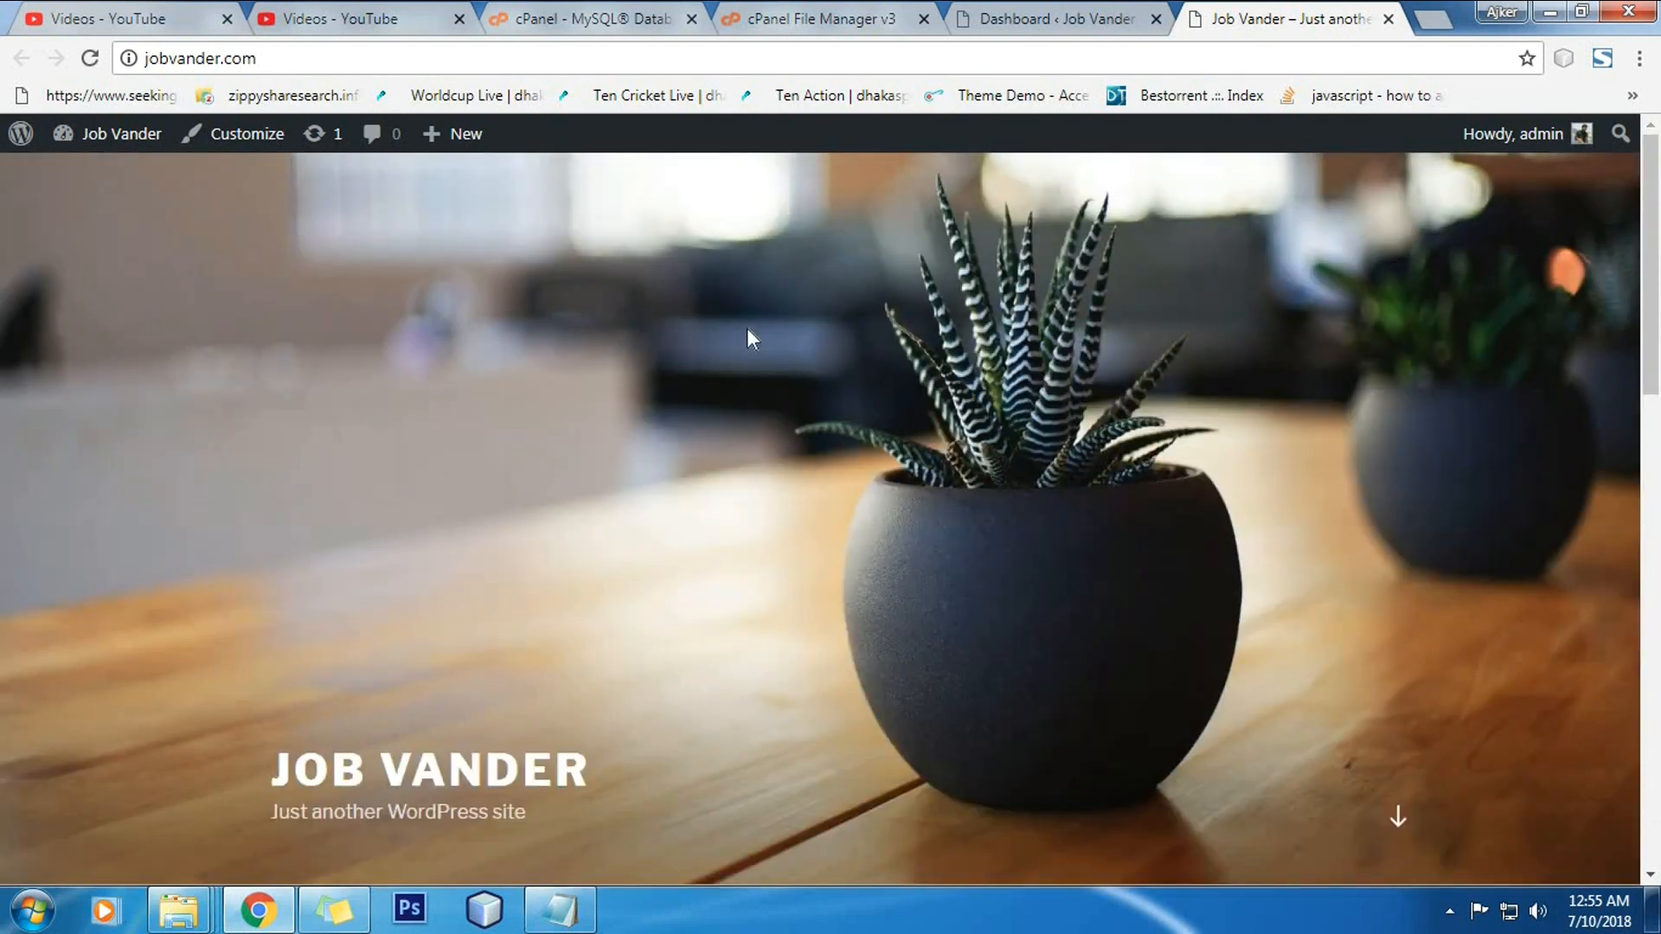
Step: Return to the cPanel home page and scroll down to Softaculous Apps Installer
{"action": "left_click", "coordinate": [579, 18]}
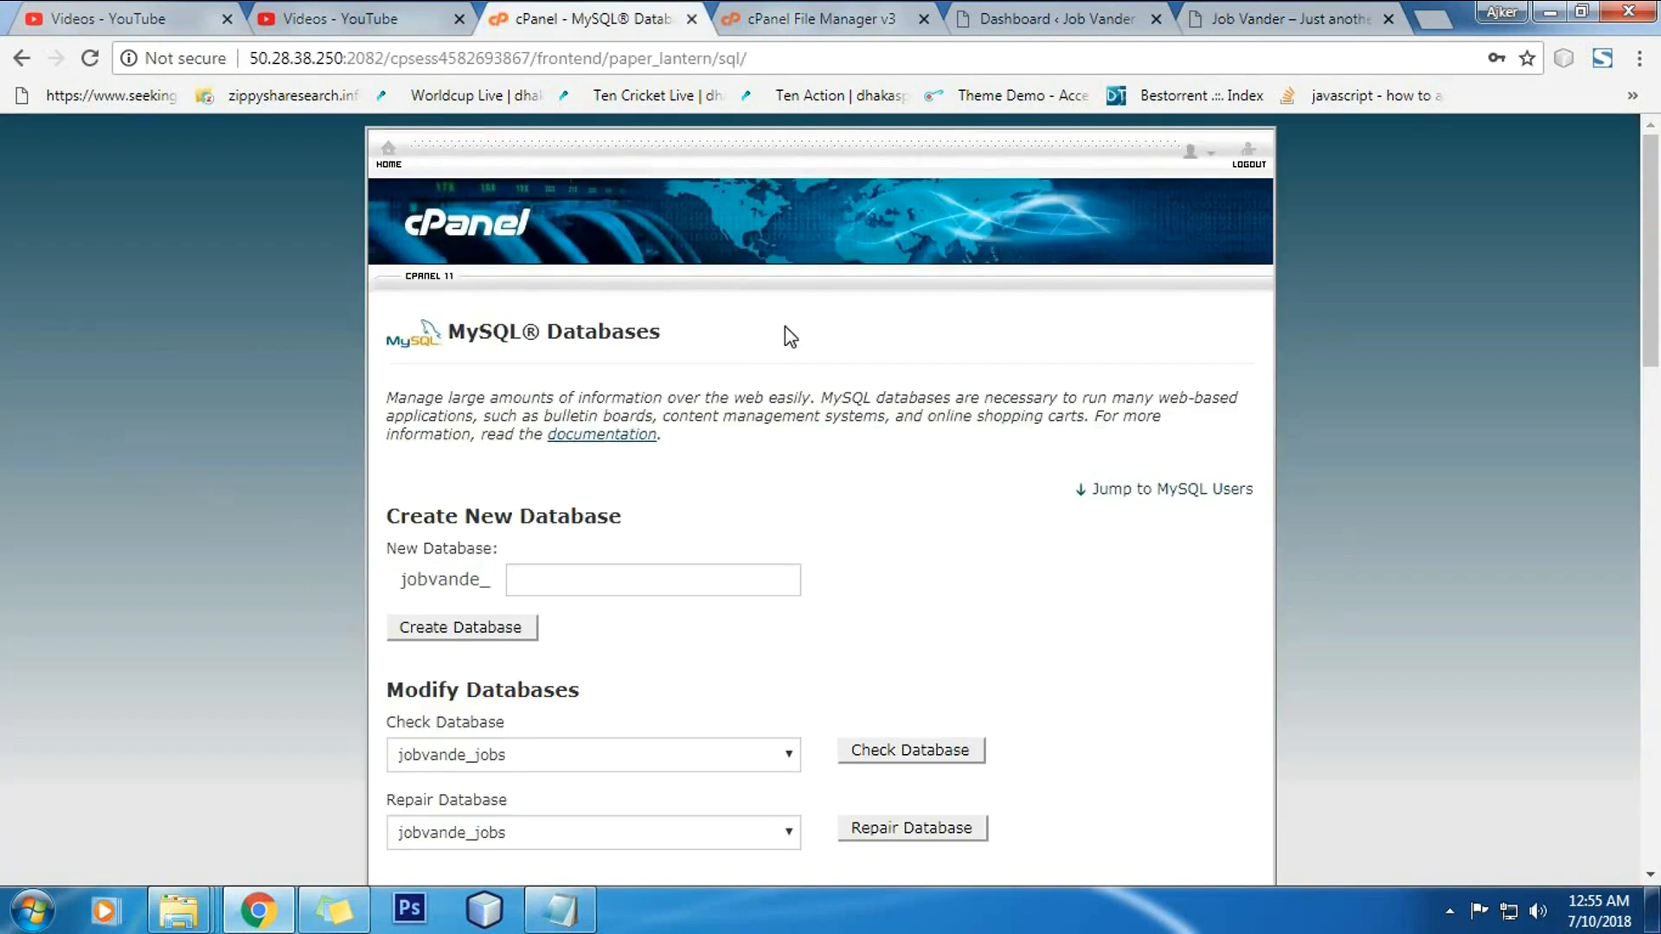
{"action": "left_click", "coordinate": [387, 152]}
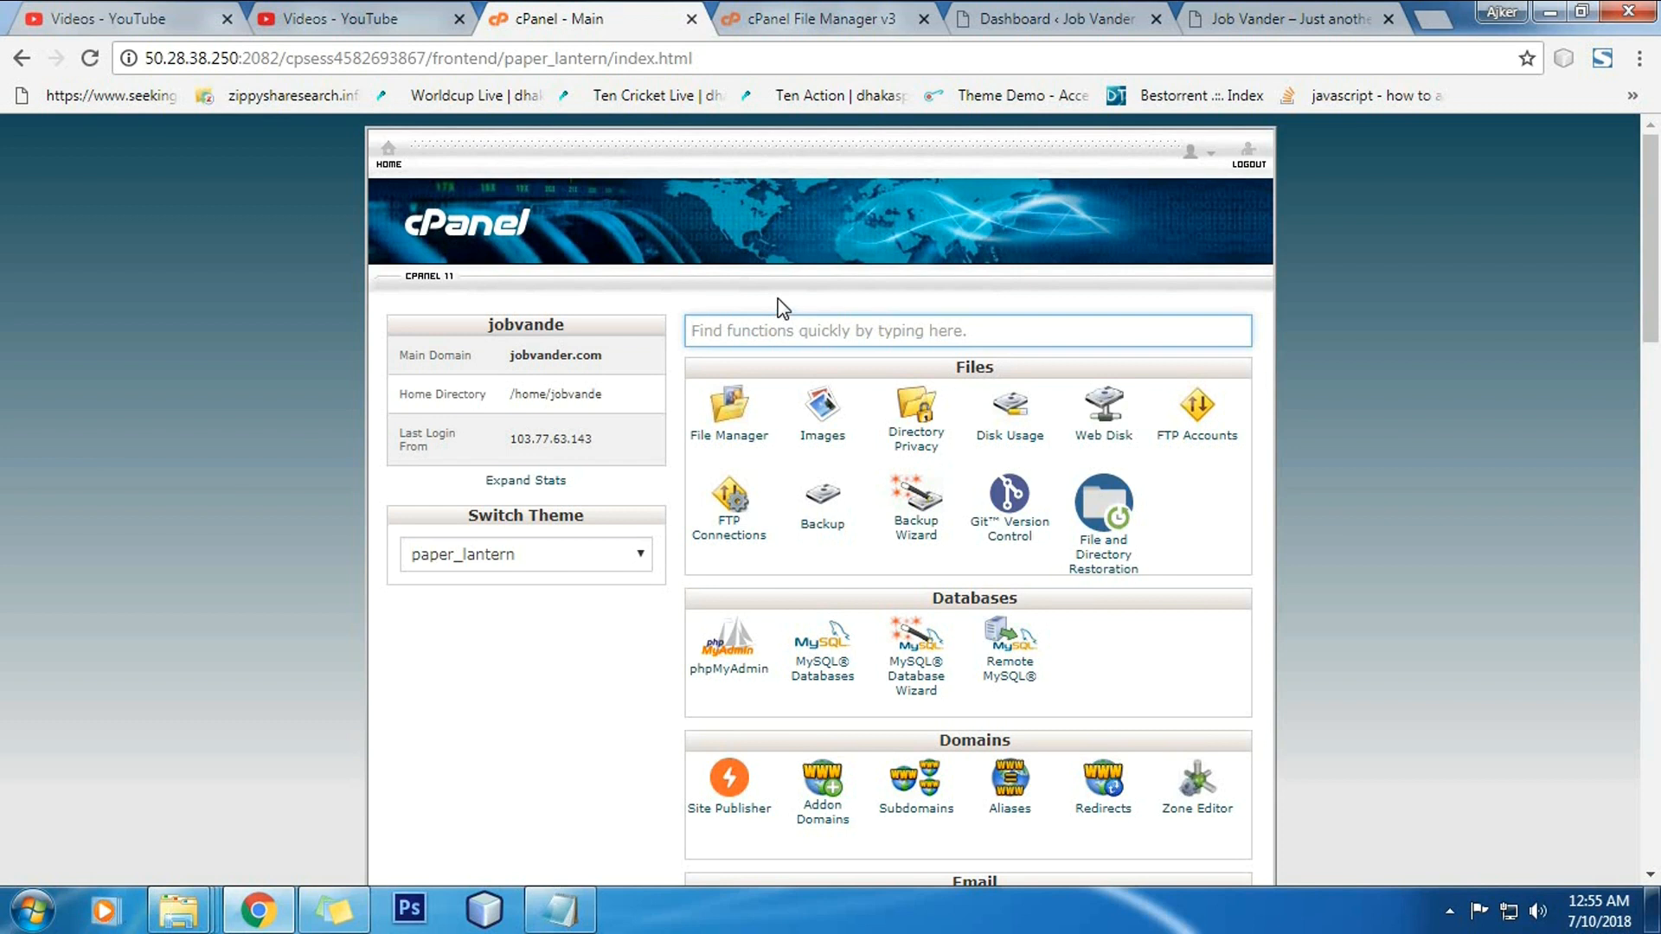
{"action": "scroll", "coordinate": [783, 309], "scroll_direction": "down", "scroll_amount": 15}
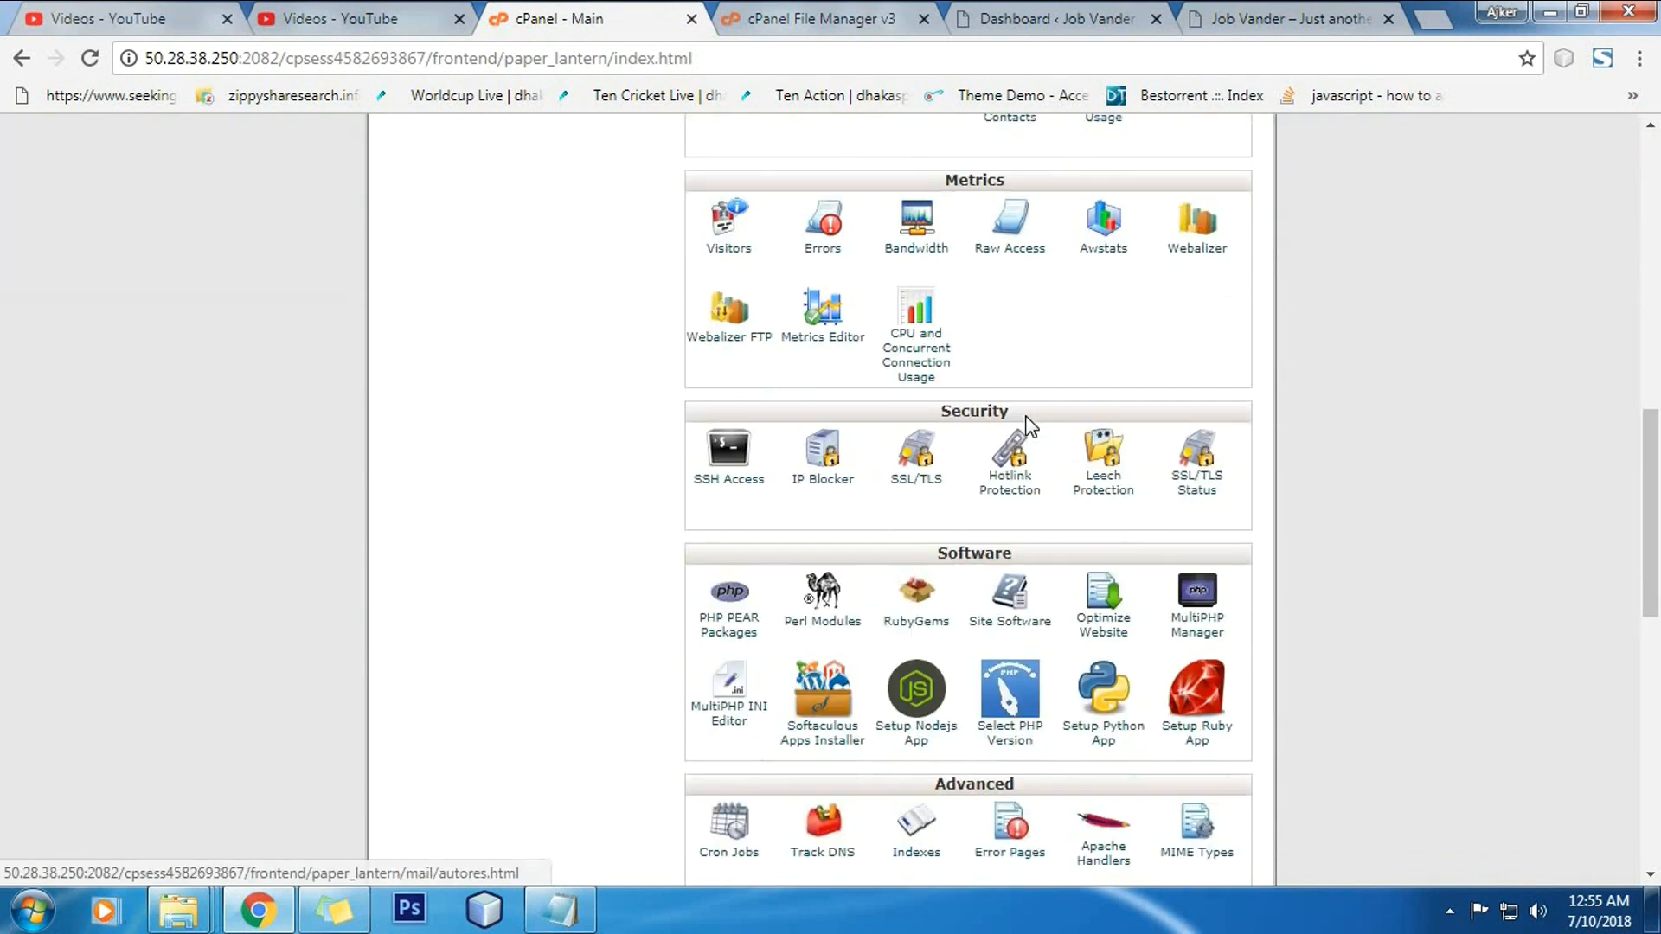
{"action": "scroll", "coordinate": [1045, 428], "scroll_direction": "down", "scroll_amount": 4}
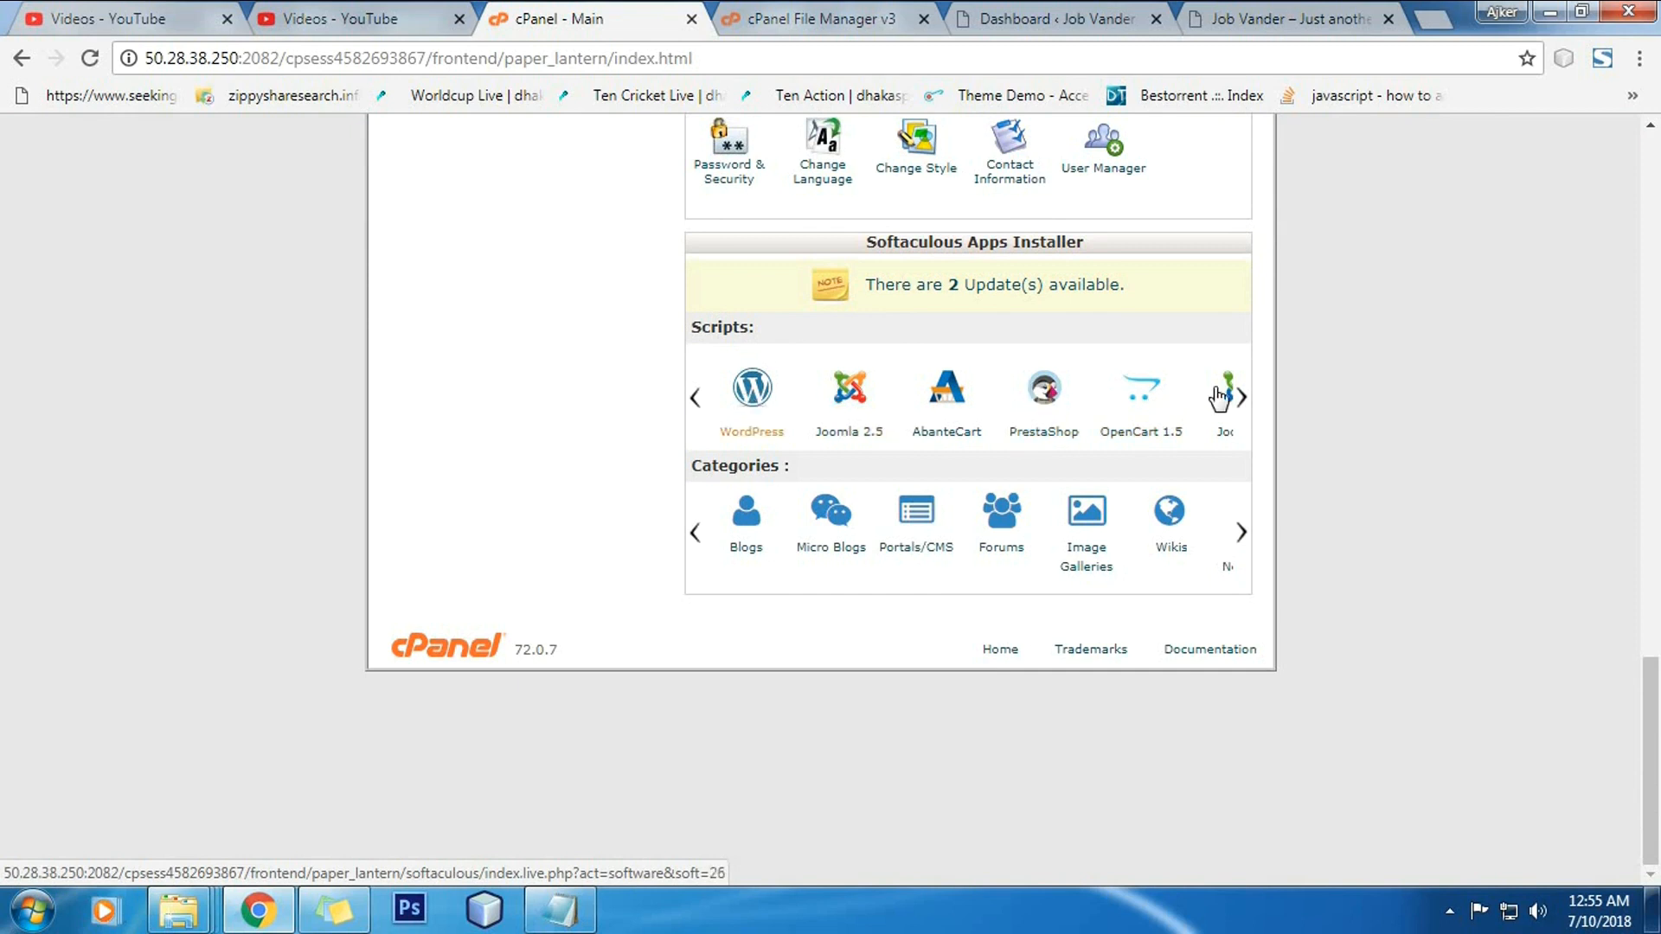
Step: Browse the Softaculous Scripts carousel past WordPress to Joomla and Drupal 7
{"action": "left_click", "coordinate": [1243, 400]}
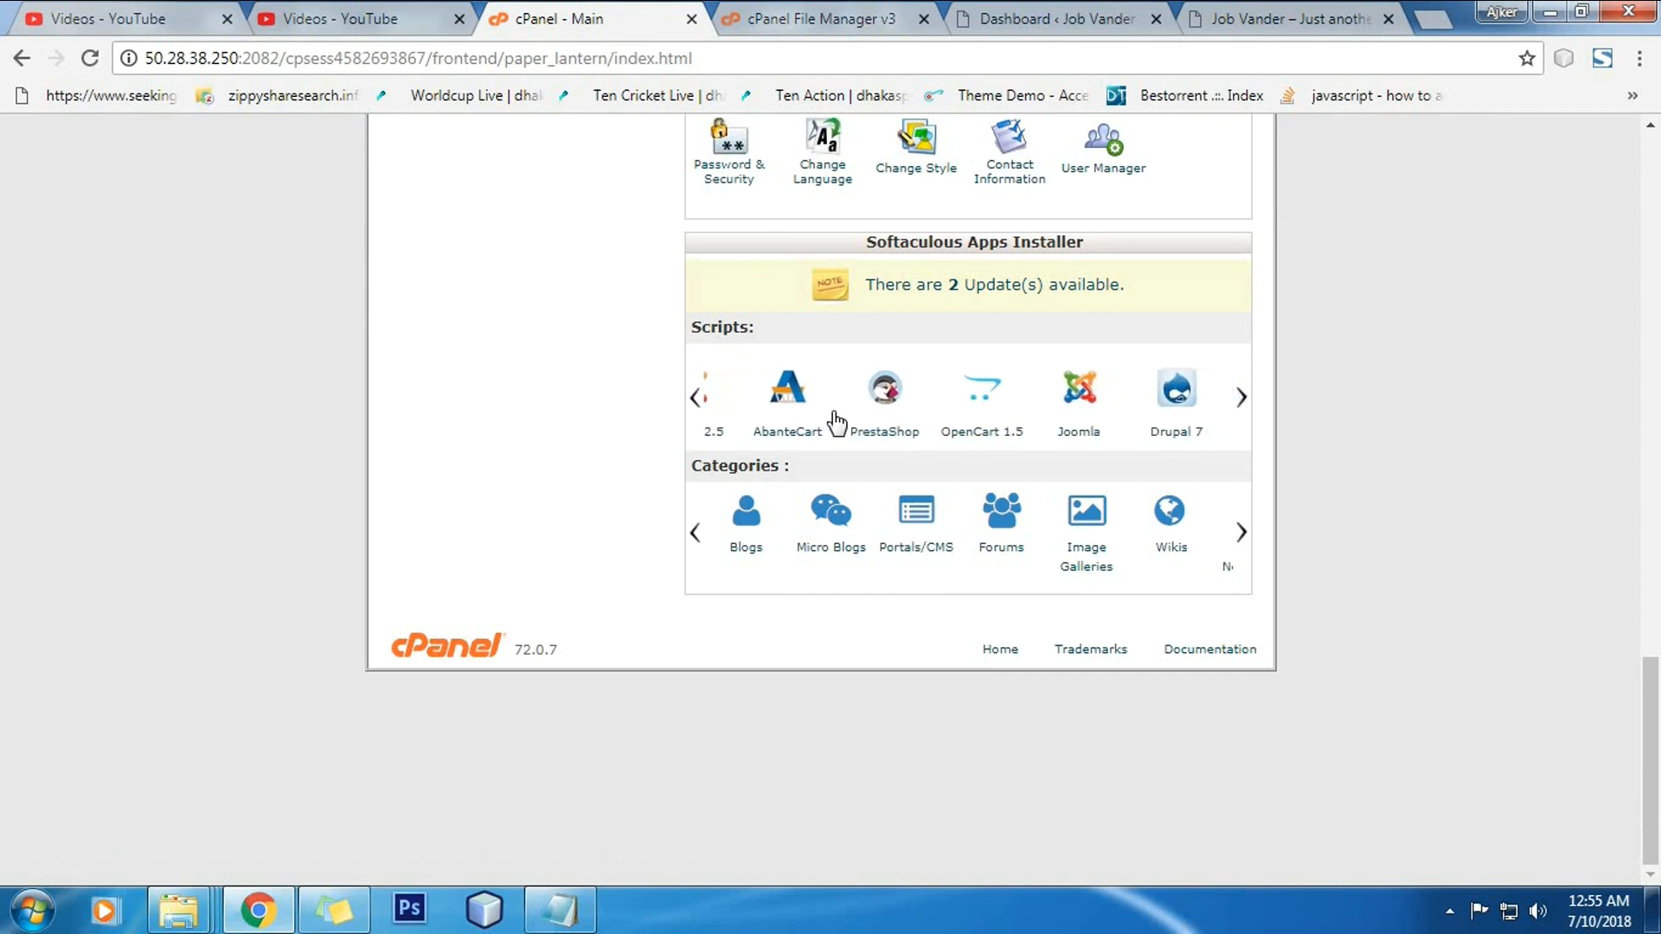
{"action": "left_click", "coordinate": [694, 400]}
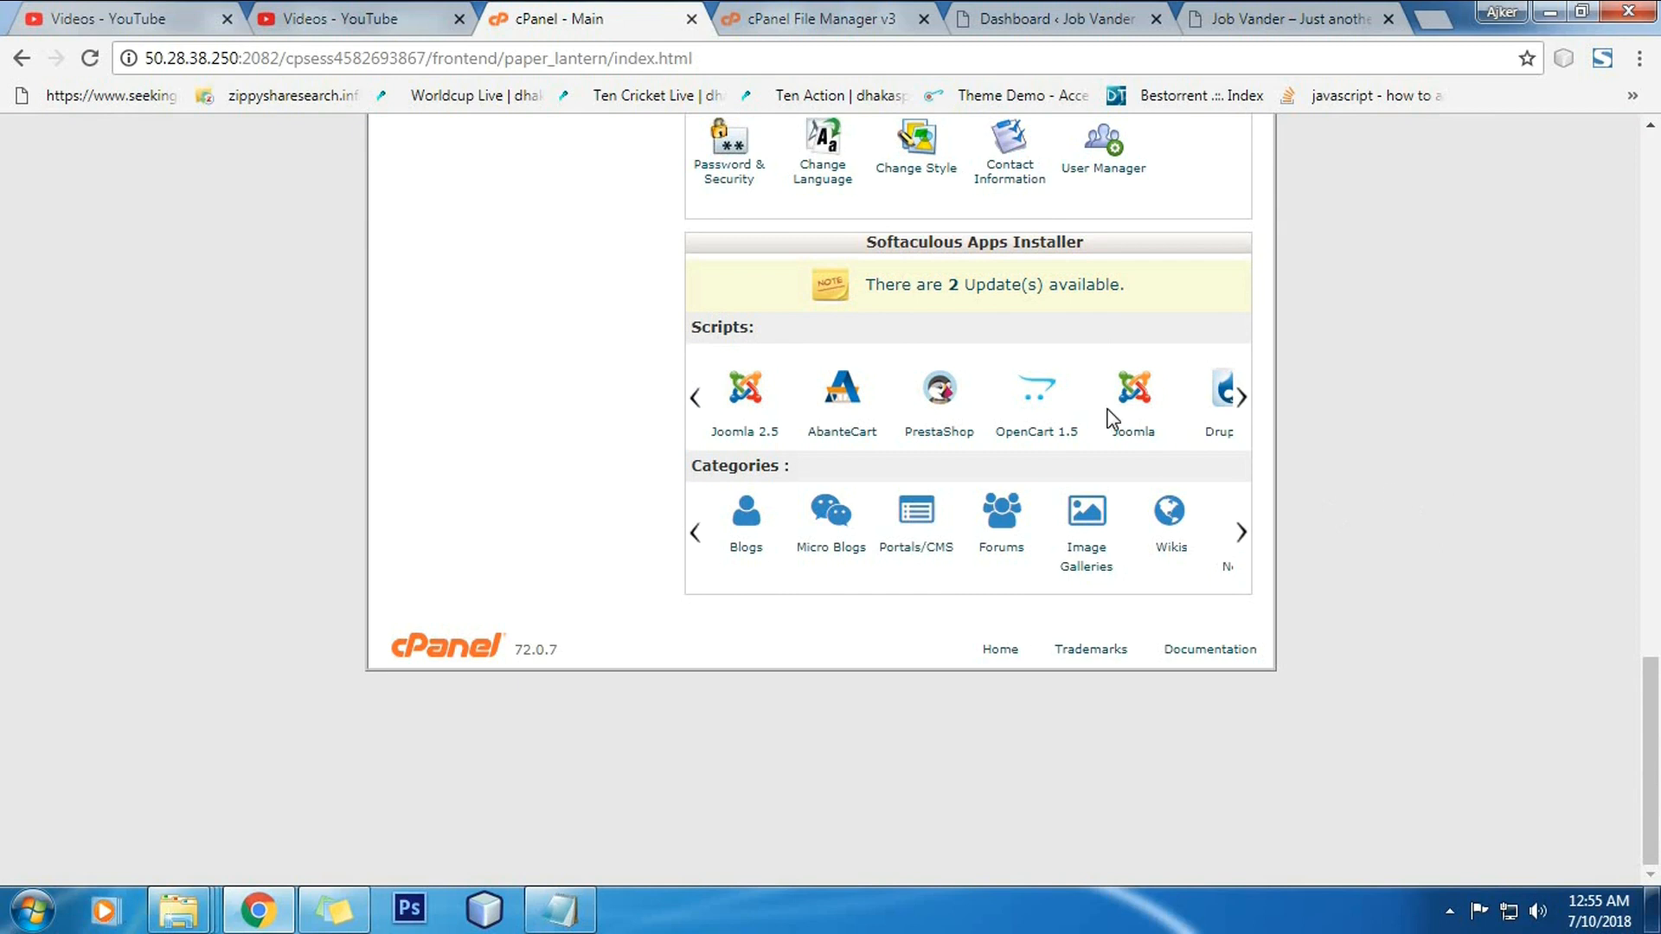
{"action": "left_click", "coordinate": [694, 399]}
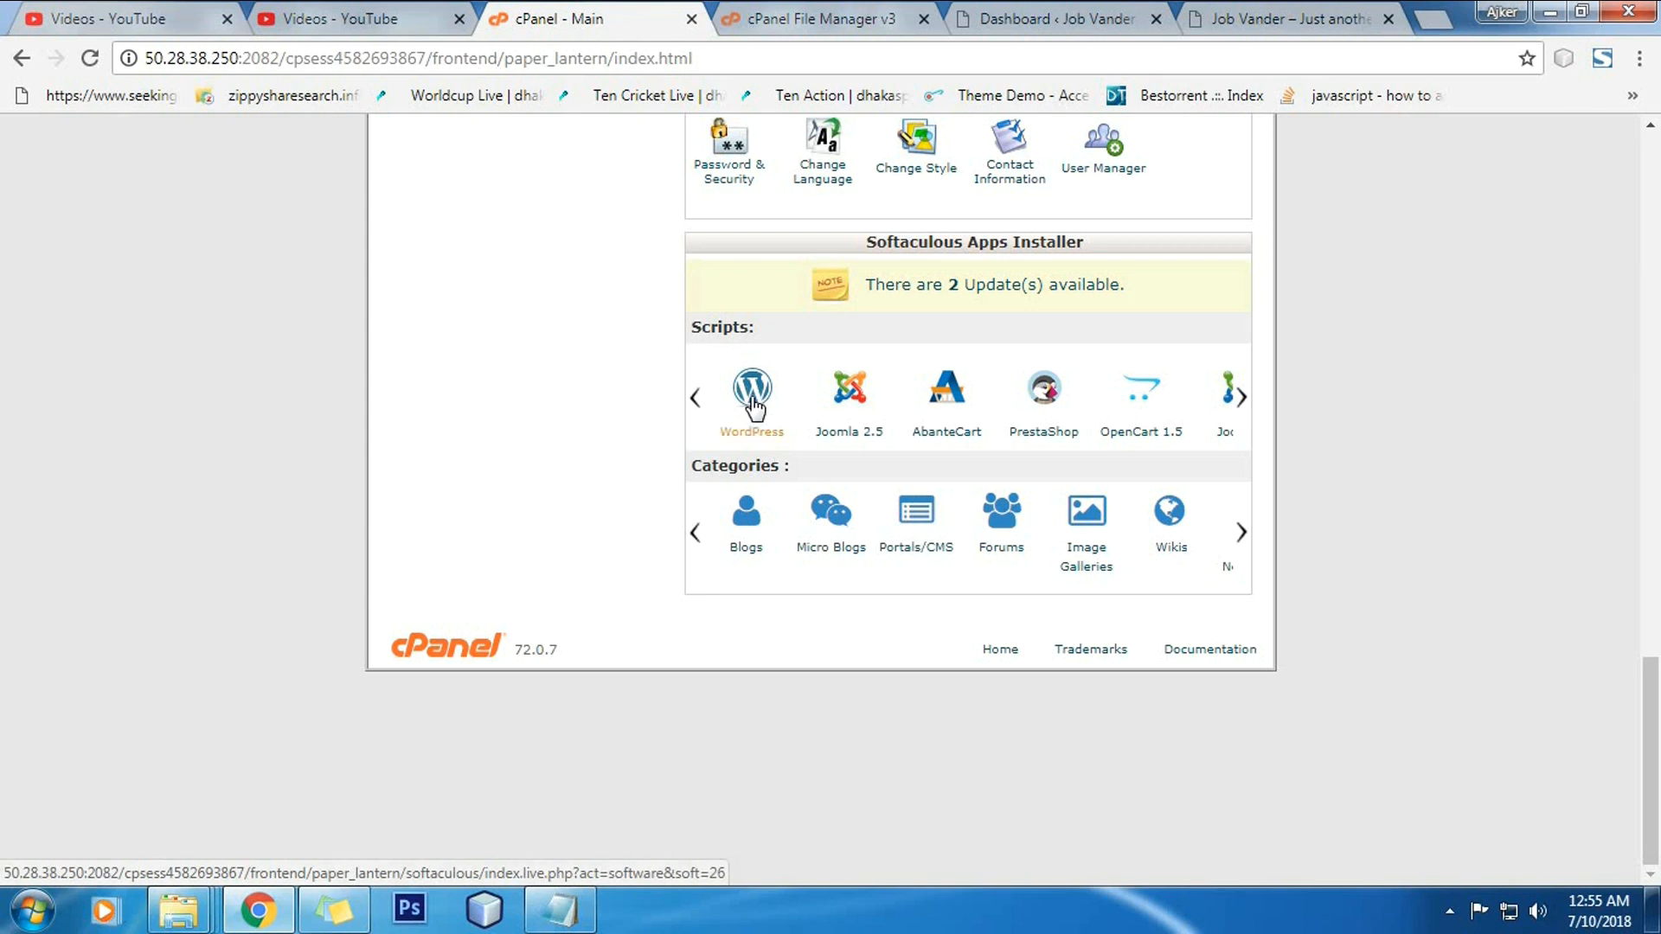
{"action": "left_click", "coordinate": [1242, 396]}
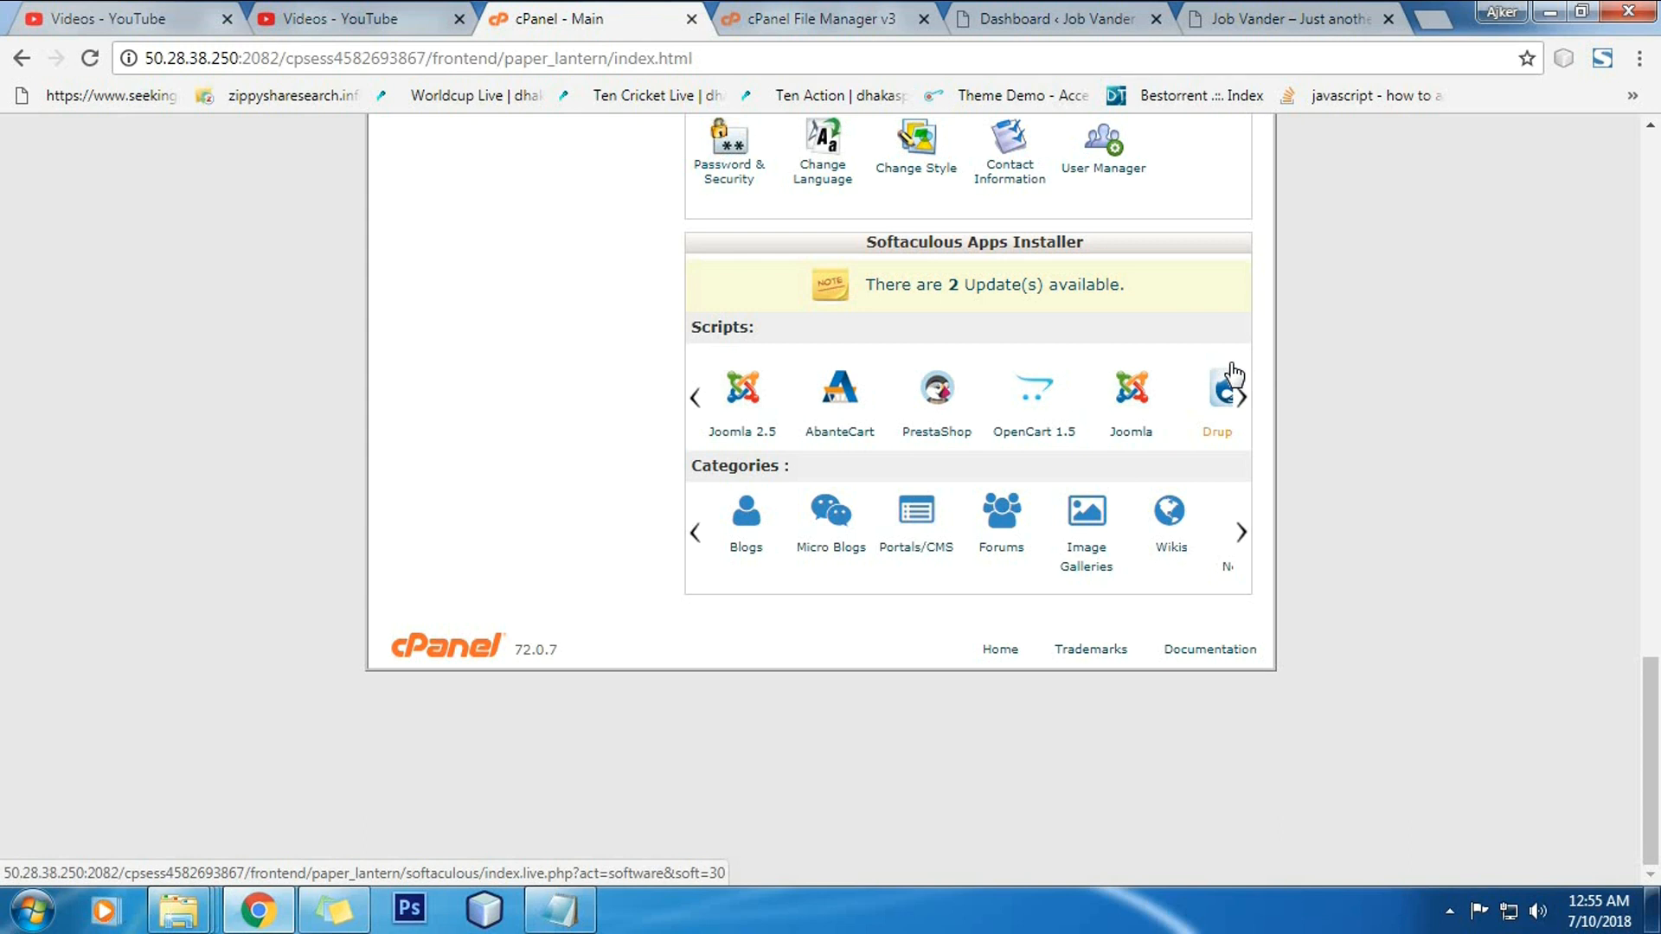
{"action": "left_click", "coordinate": [1239, 395]}
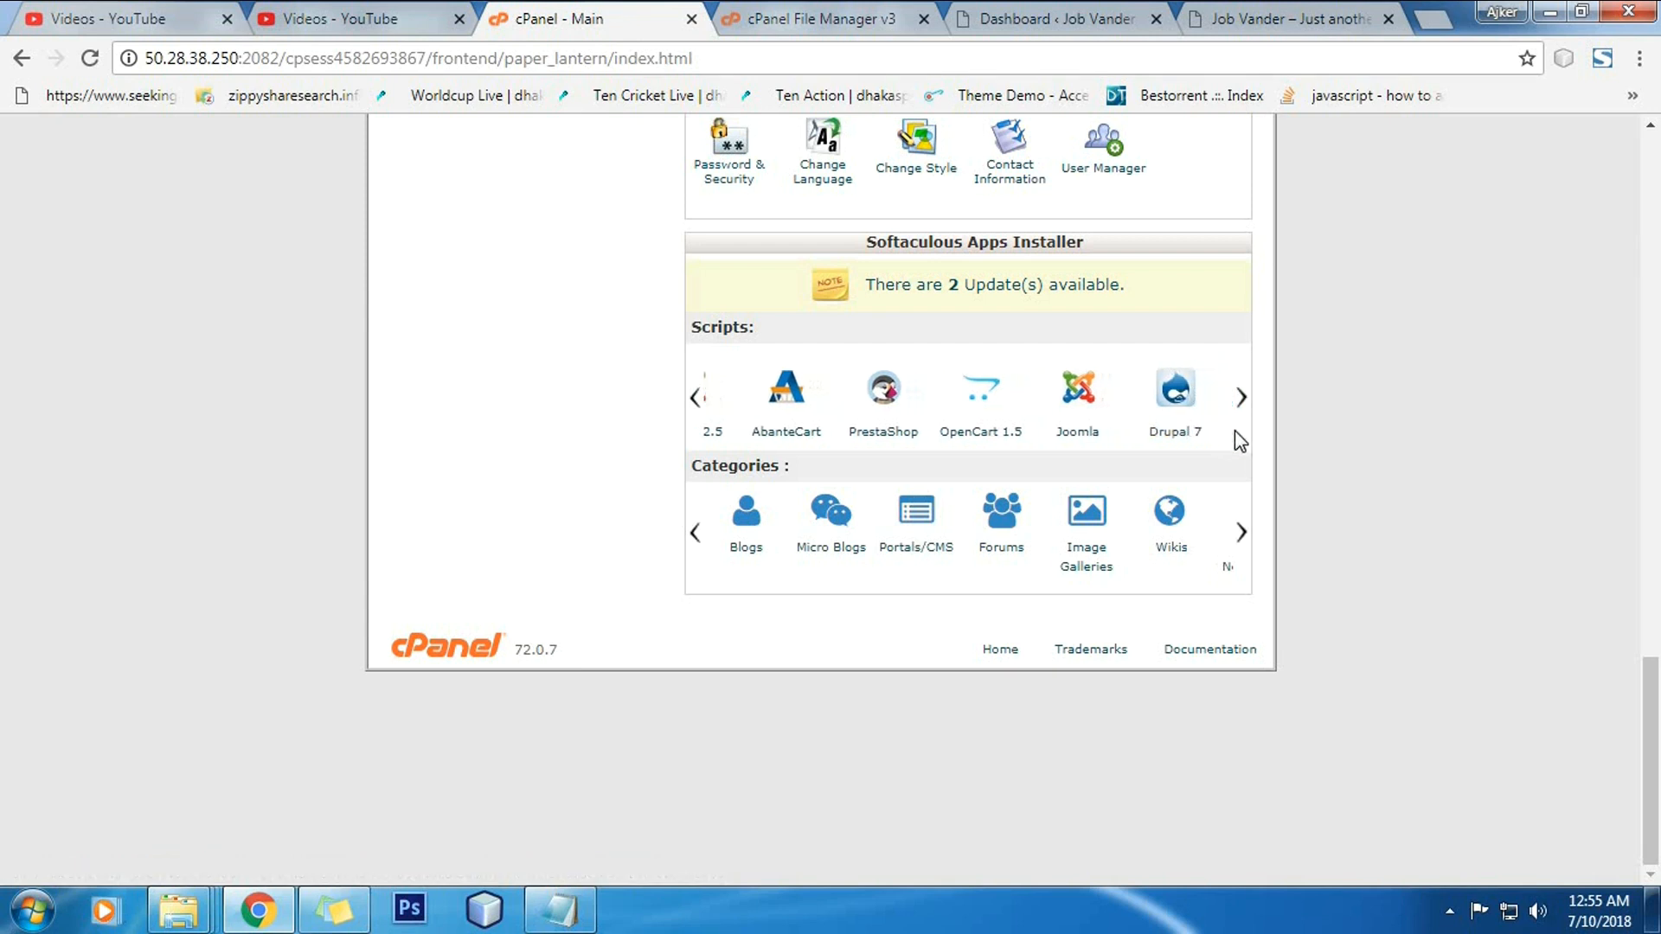